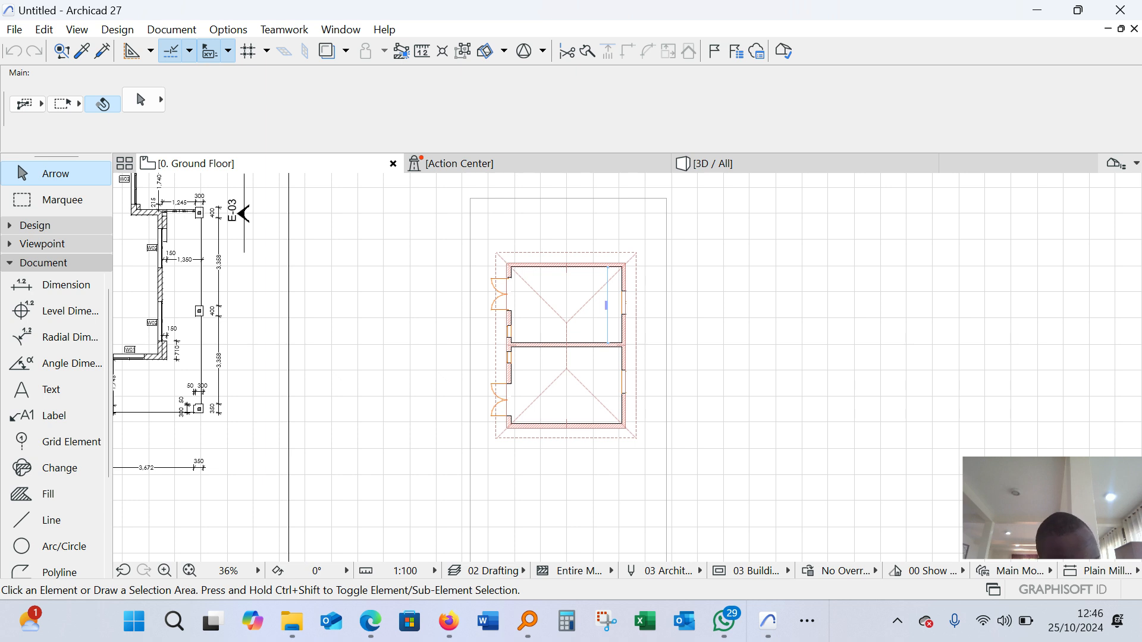
Examine the two-room building plan, its hipped roof outline and the surrounding rectangular plot boundary on the ground floor
scroll(713, 321, up, 3)
scroll(713, 321, down, 1)
middle_drag(713, 321, 657, 316)
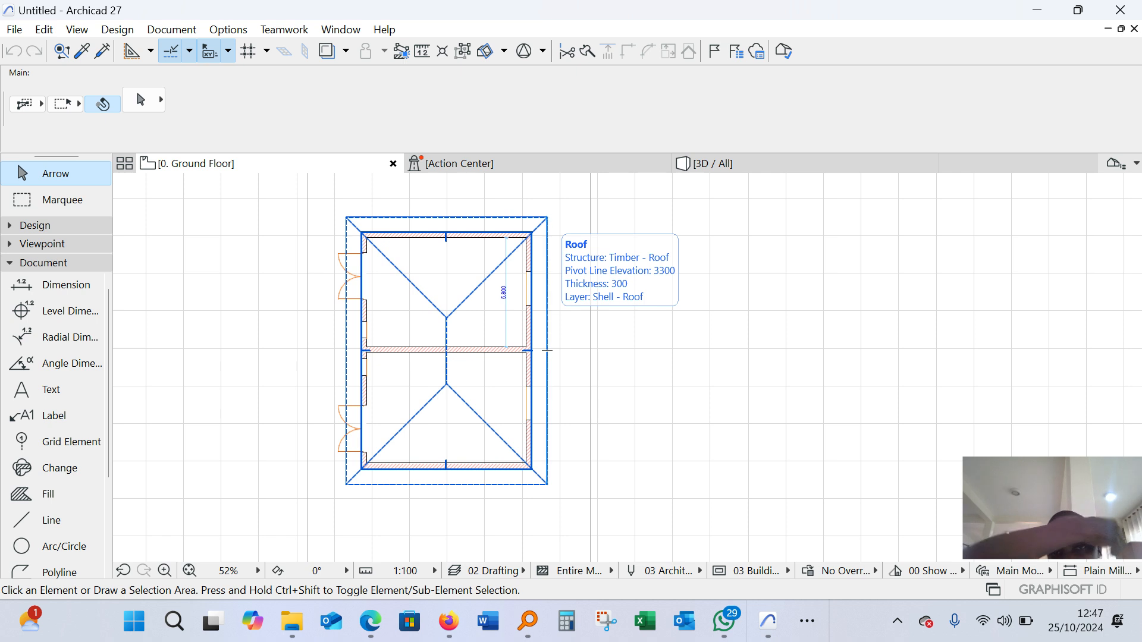
scroll(418, 325, down, 3)
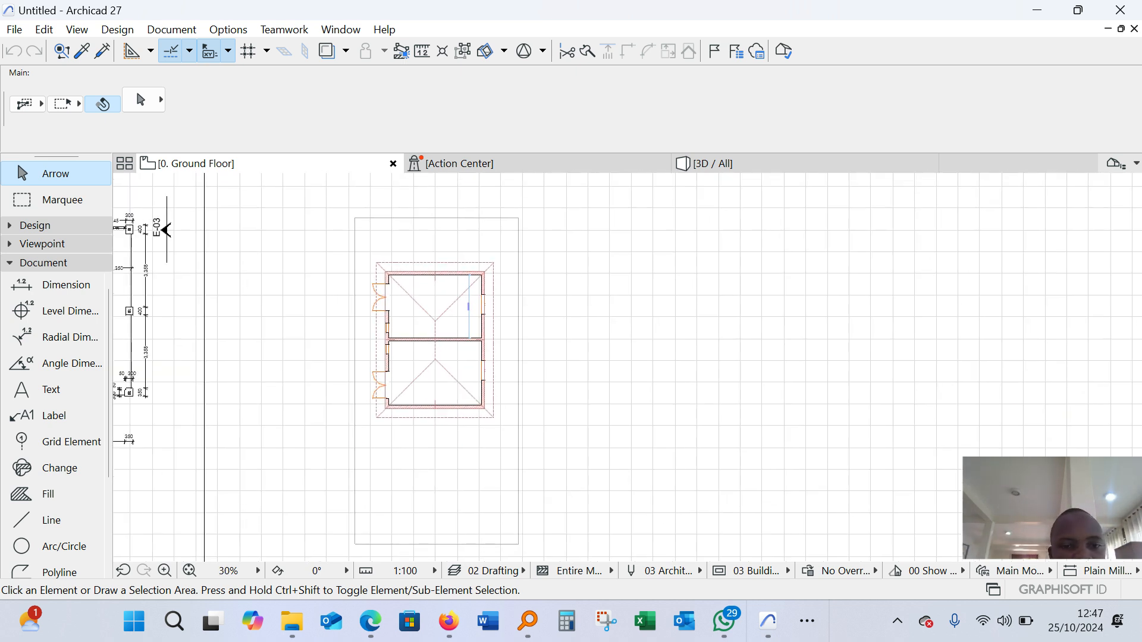
scroll(494, 341, up, 5)
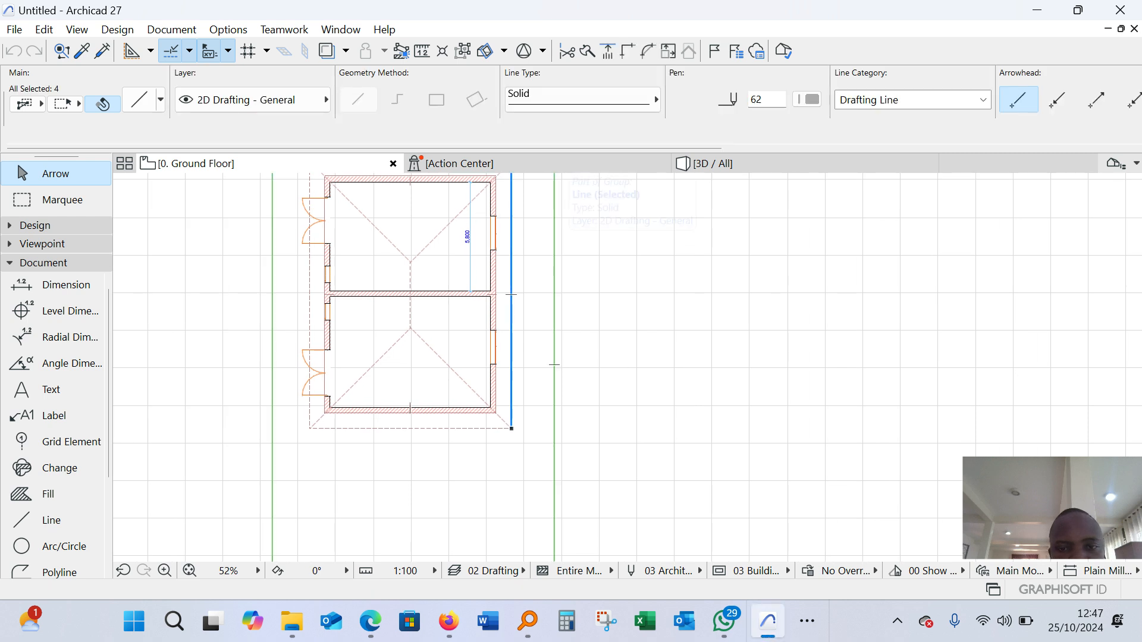
scroll(530, 348, down, 3)
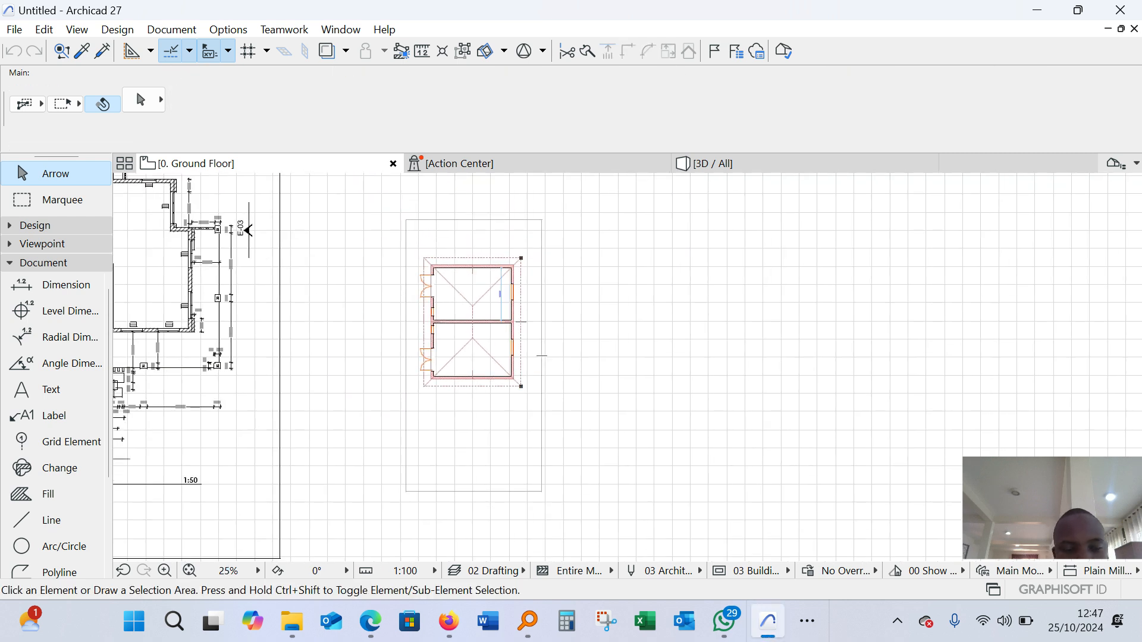
scroll(541, 356, up, 4)
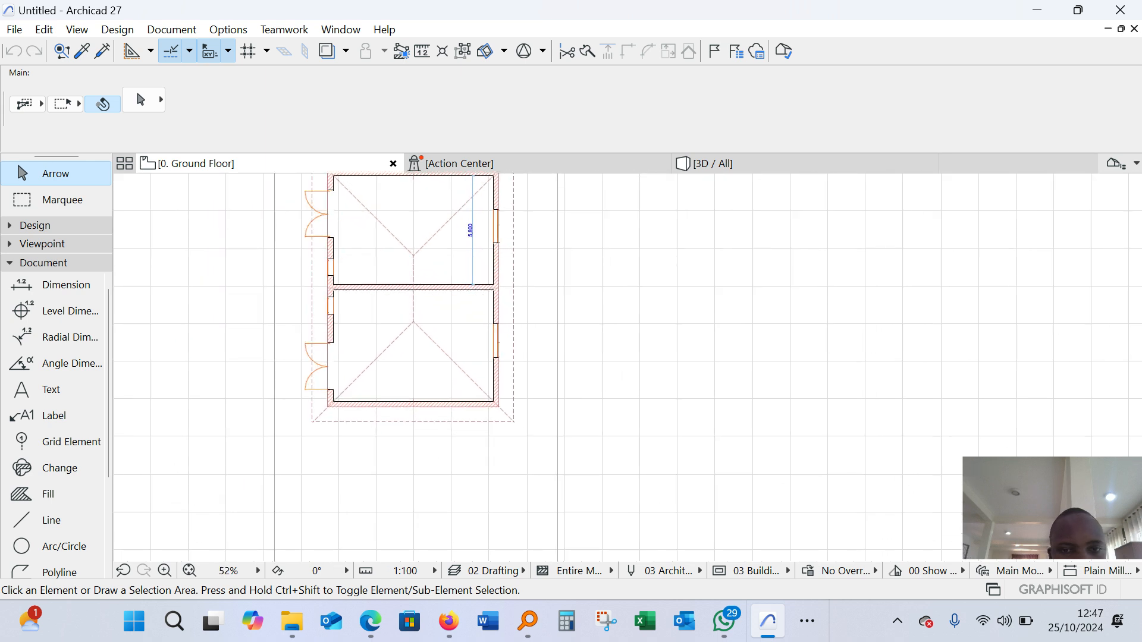
scroll(432, 348, down, 3)
scroll(513, 241, up, 3)
scroll(423, 324, down, 2)
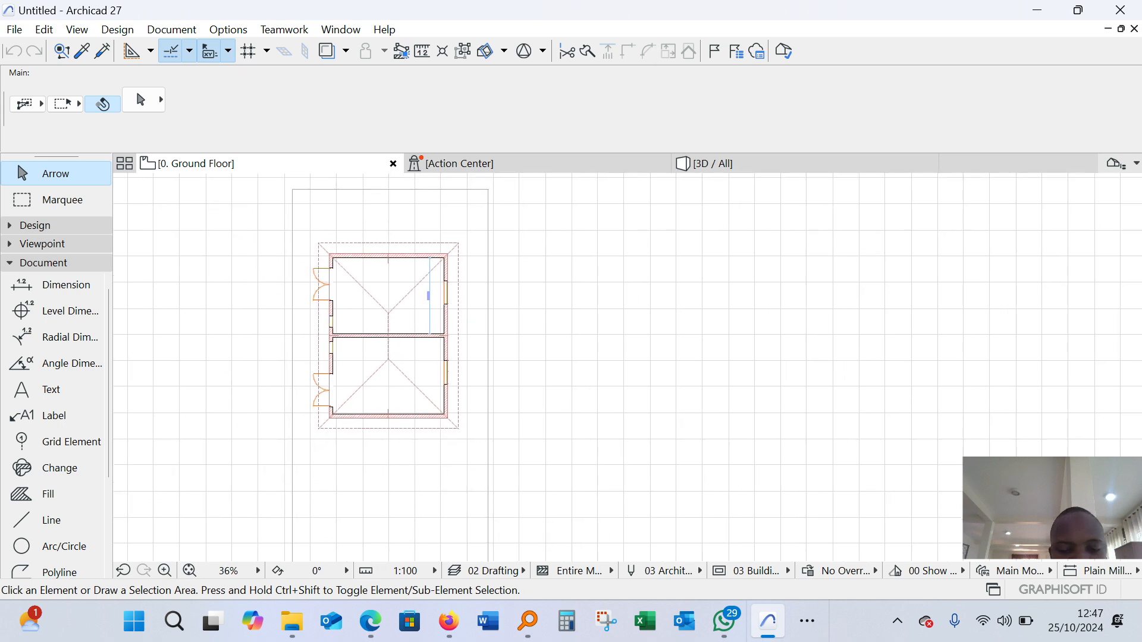
key(XF86AudioLowerVolume)
key(XF86AudioLowerVolume)
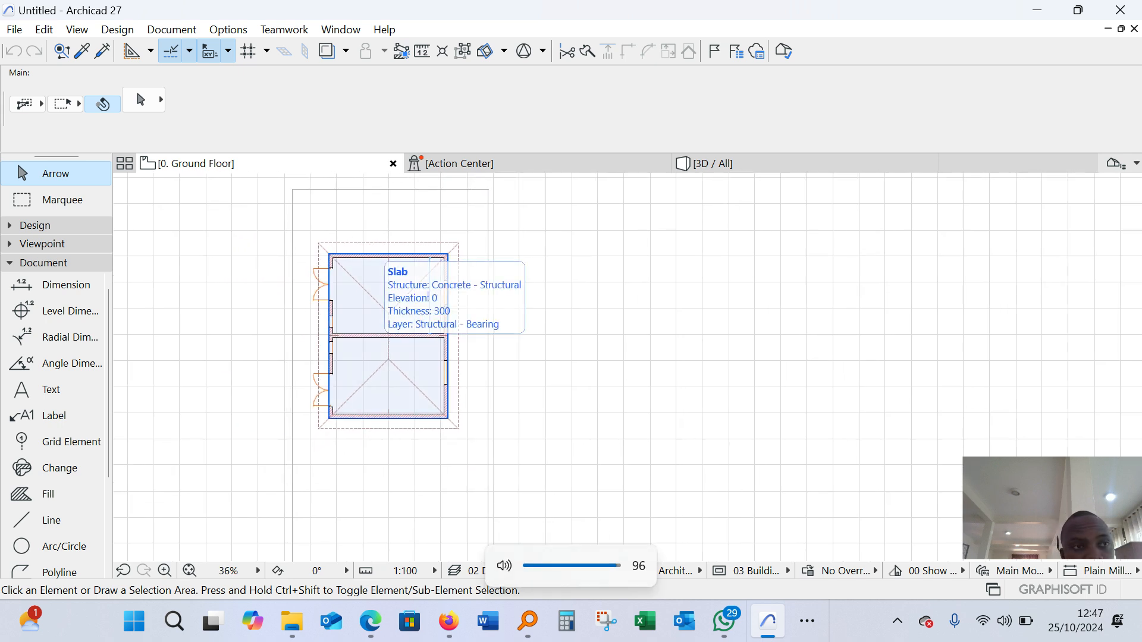
Measure the width and the length of the rectangular plot boundary around the building, starting from its upper-left corner
key(m)
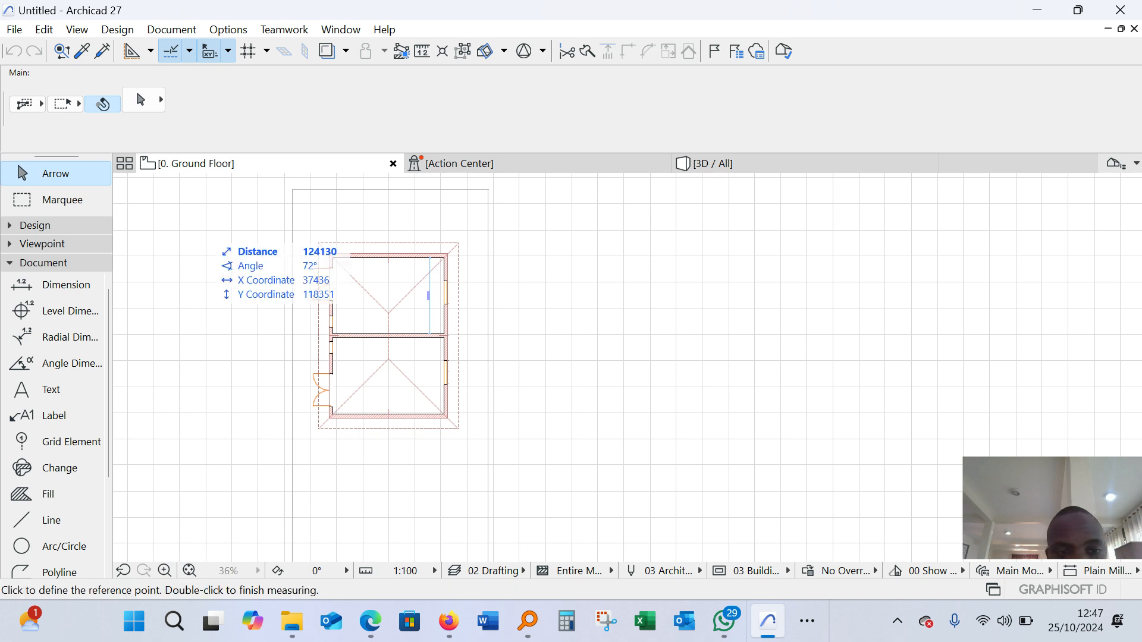
scroll(342, 189, up, 3)
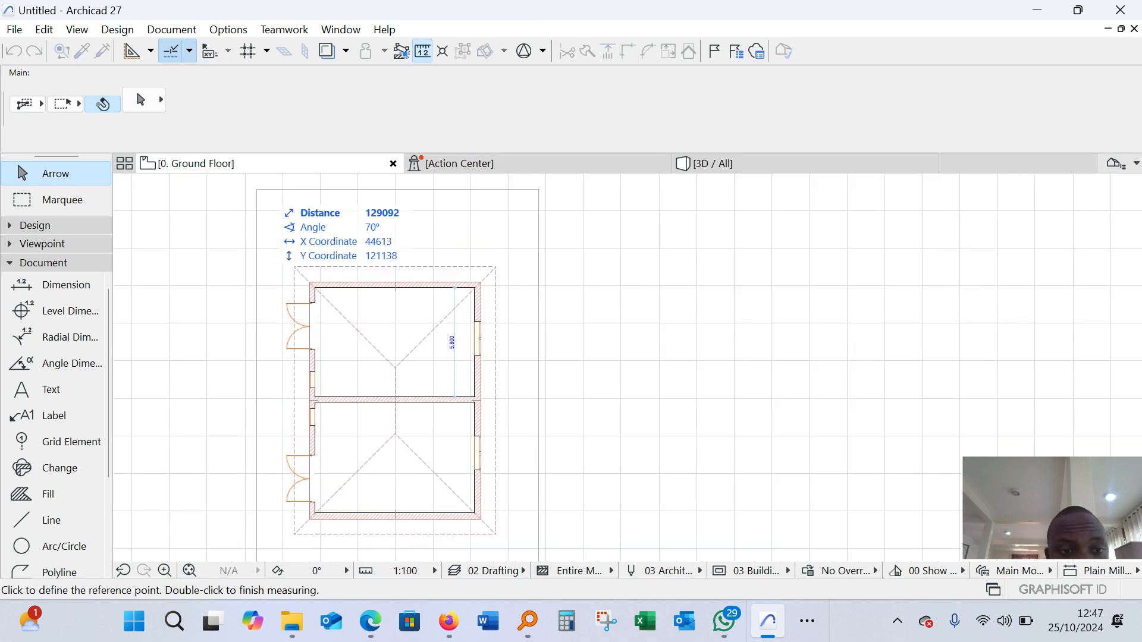
click(255, 189)
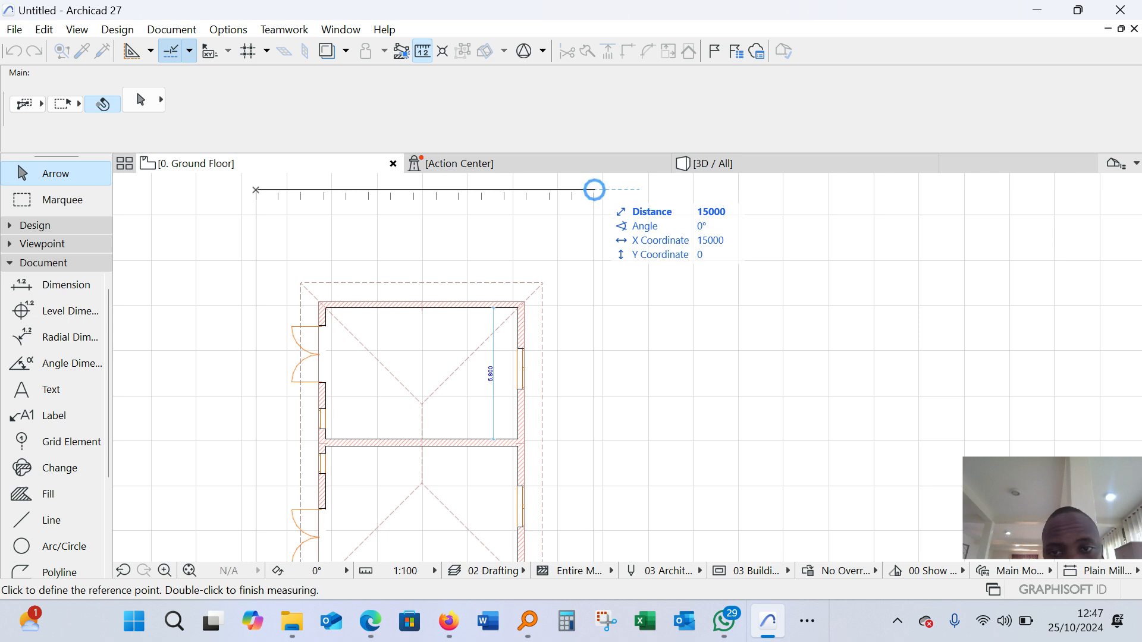
double_click(594, 185)
scroll(593, 185, down, 3)
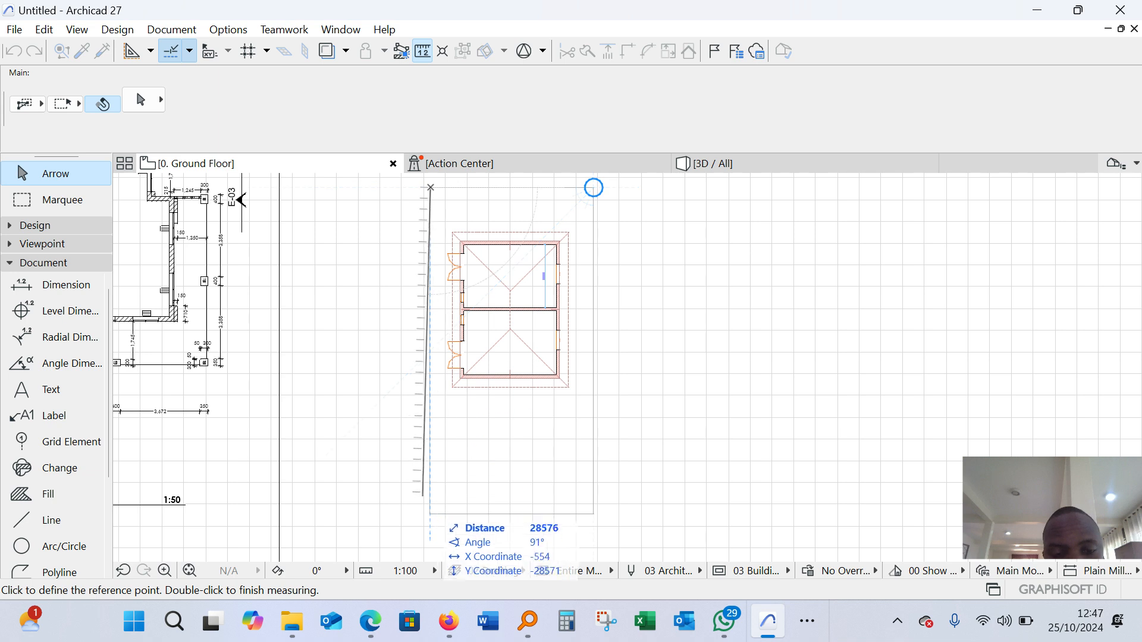
click(430, 514)
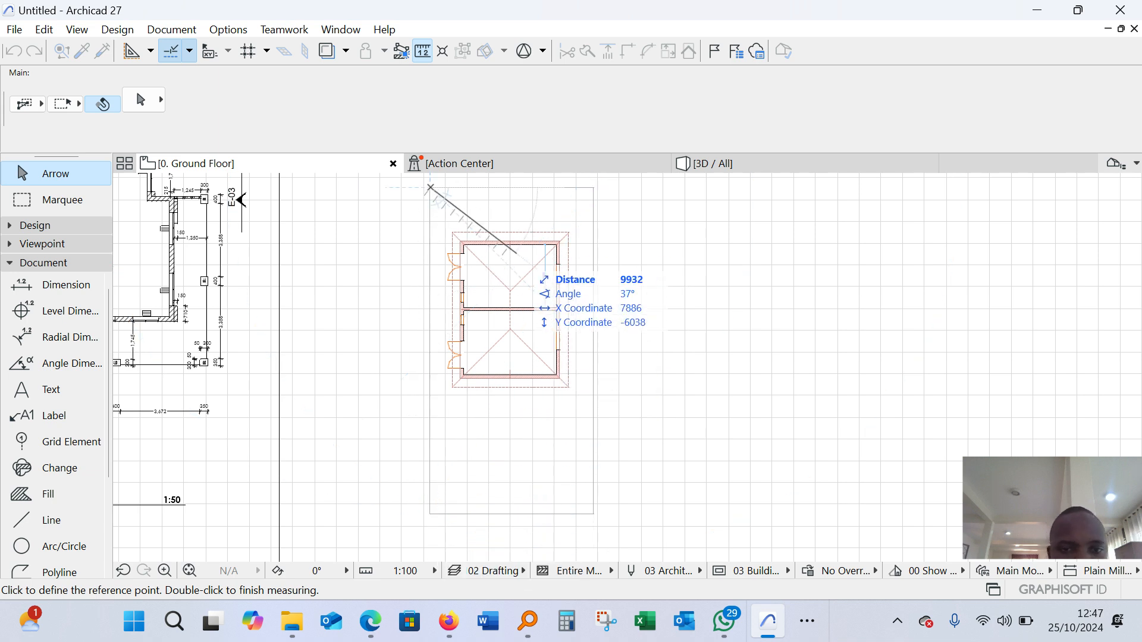
key(Escape)
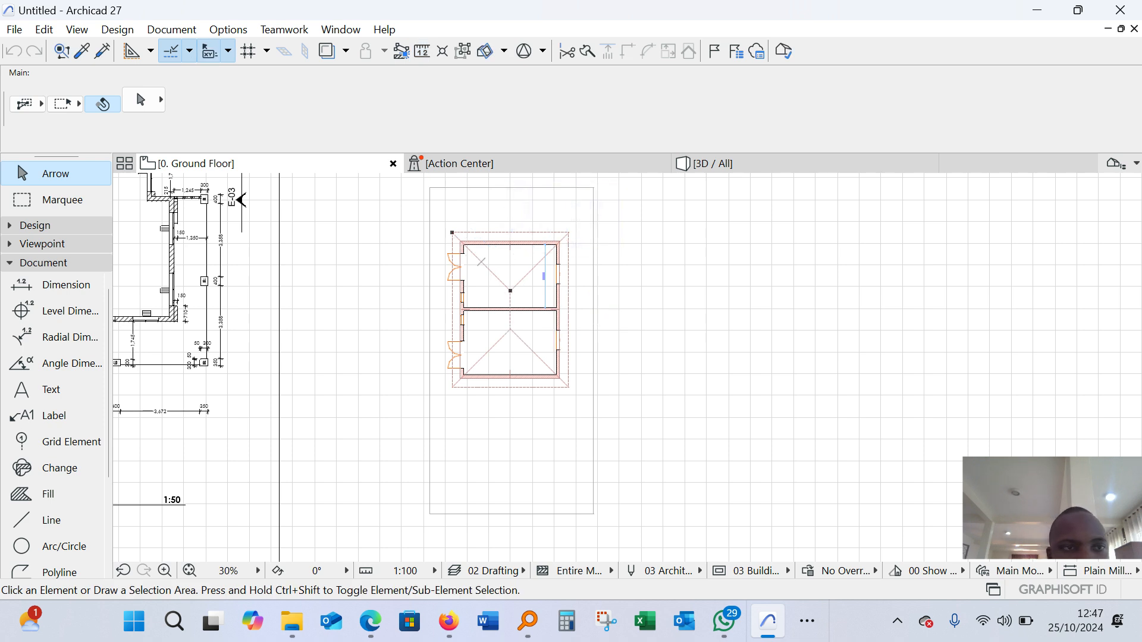
Review the project's working units for length, area, volume and angle, and accept them without changes
scroll(616, 287, down, 2)
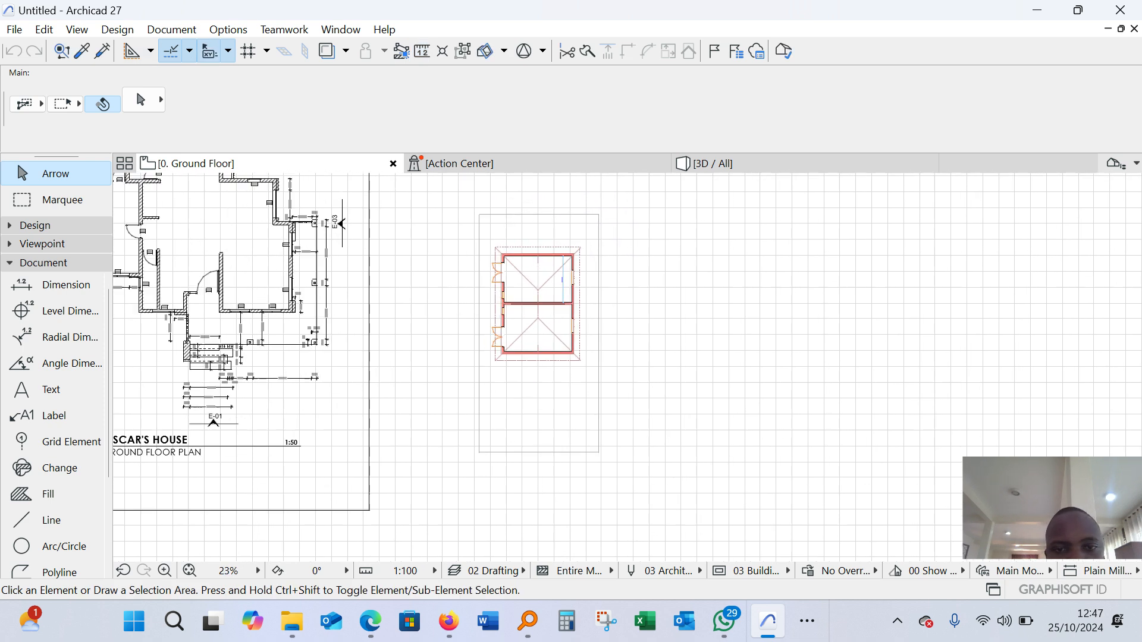
scroll(752, 235, up, 5)
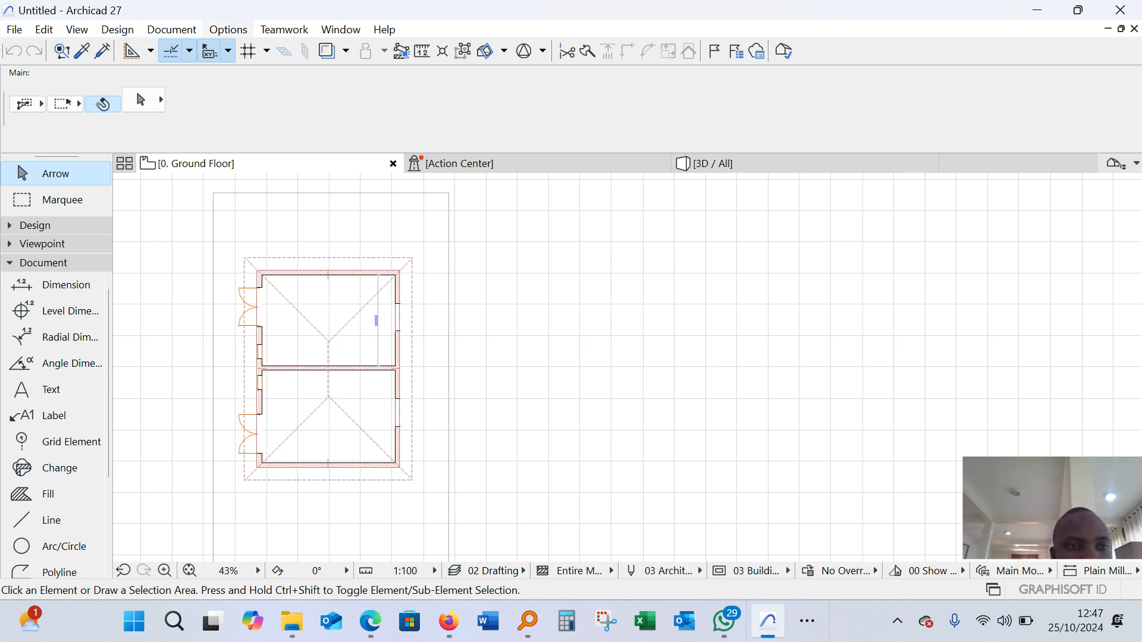
click(228, 29)
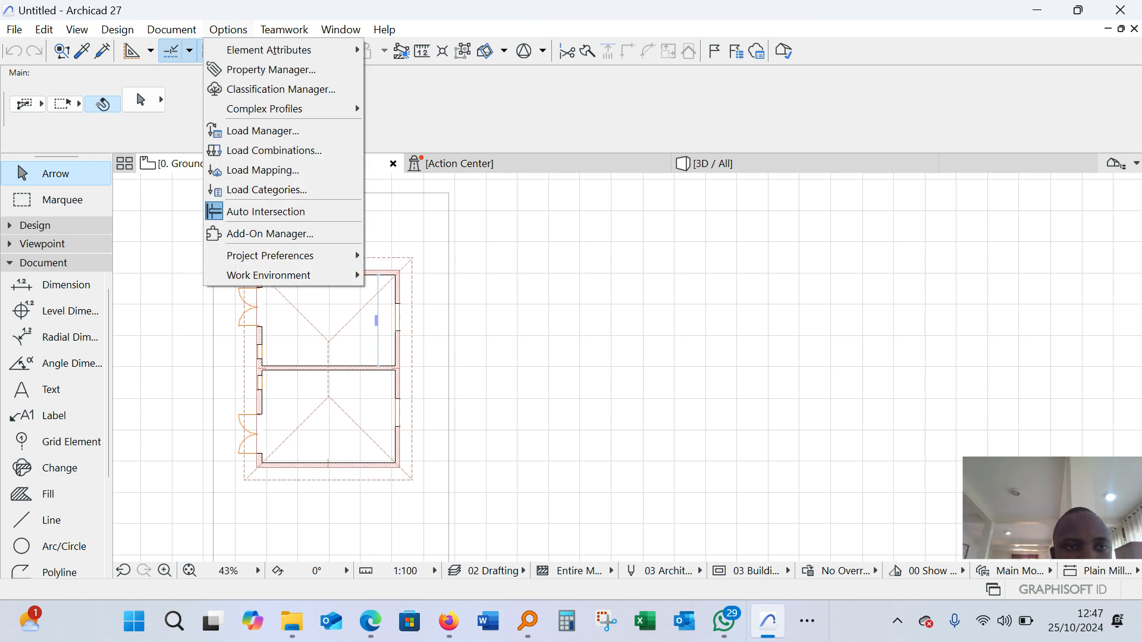
mouse_move(270, 256)
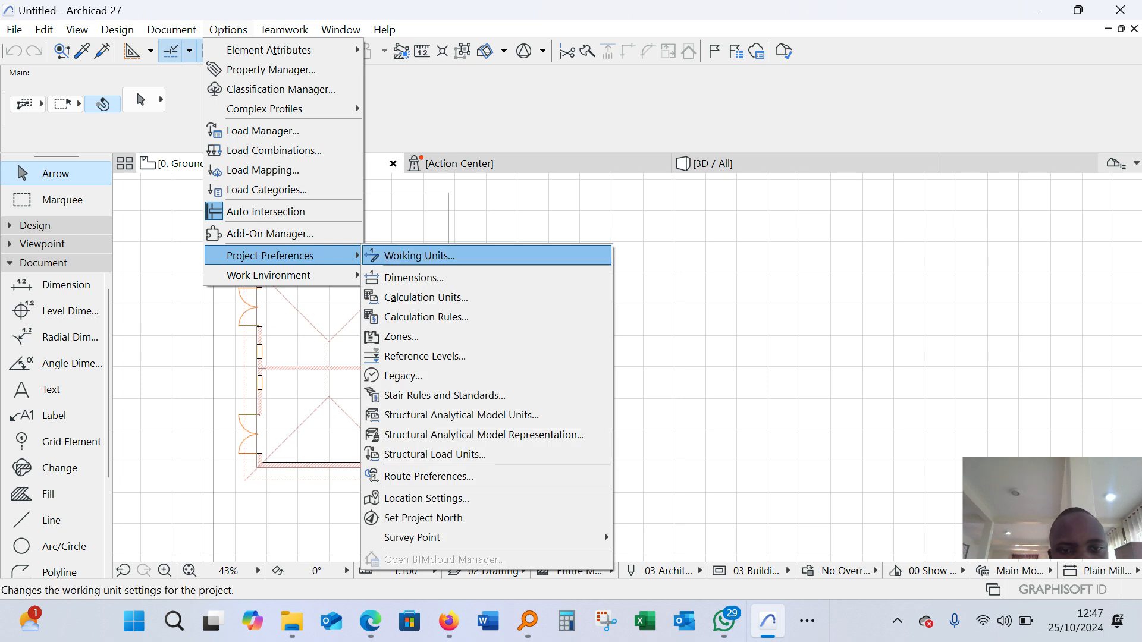
click(420, 256)
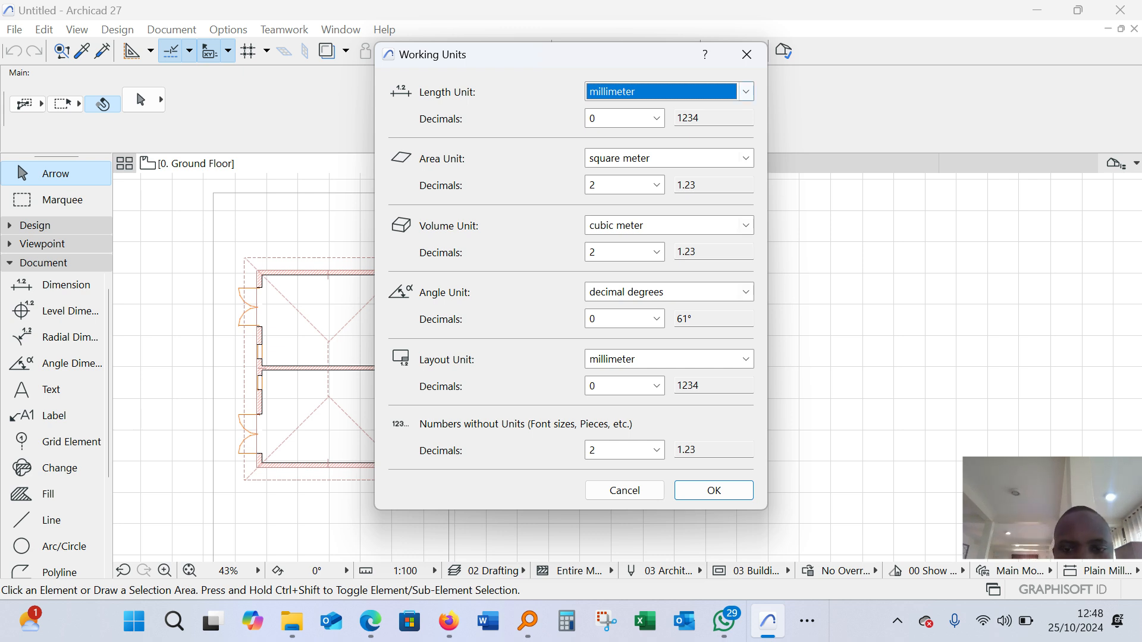
click(714, 490)
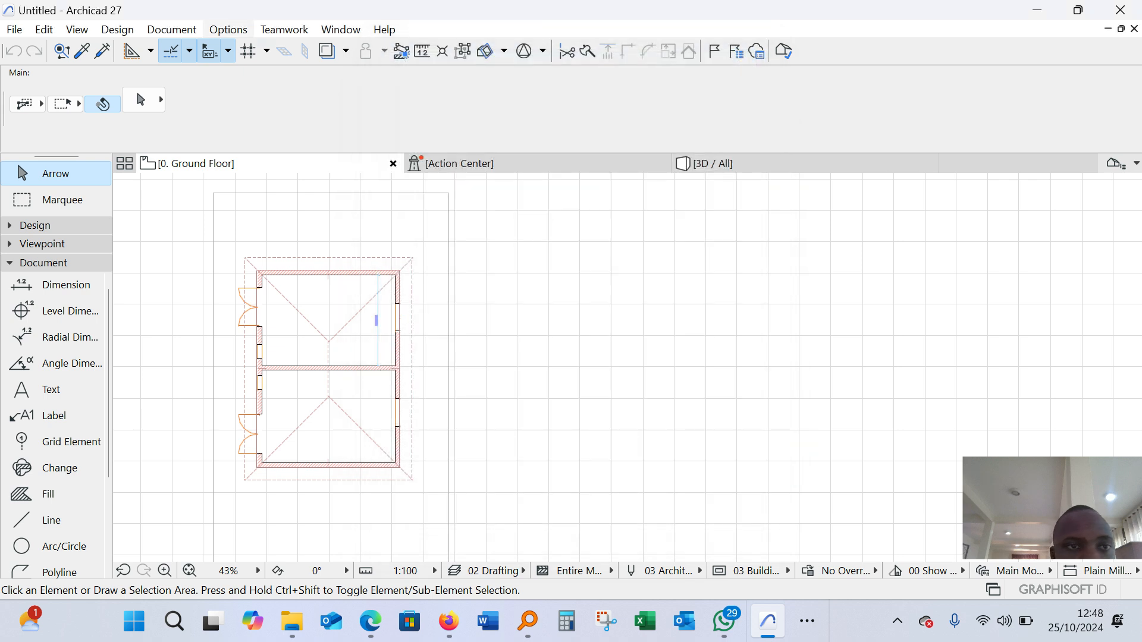
Review the project's linear dimension preferences for the Plain Millimeter standard and accept them without changes
click(229, 29)
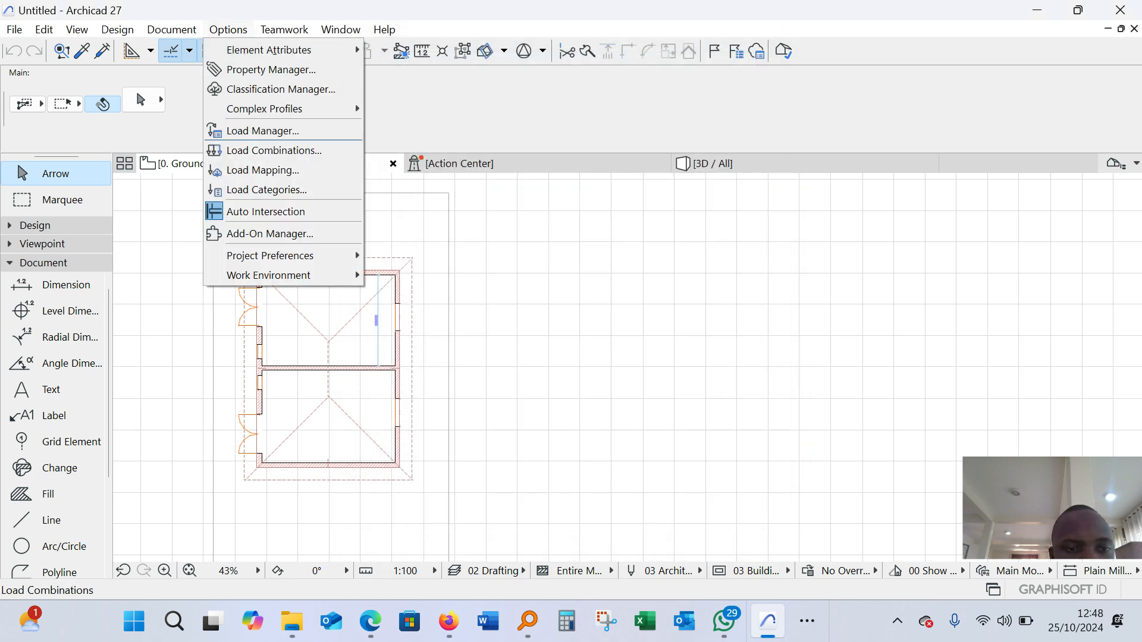
mouse_move(271, 255)
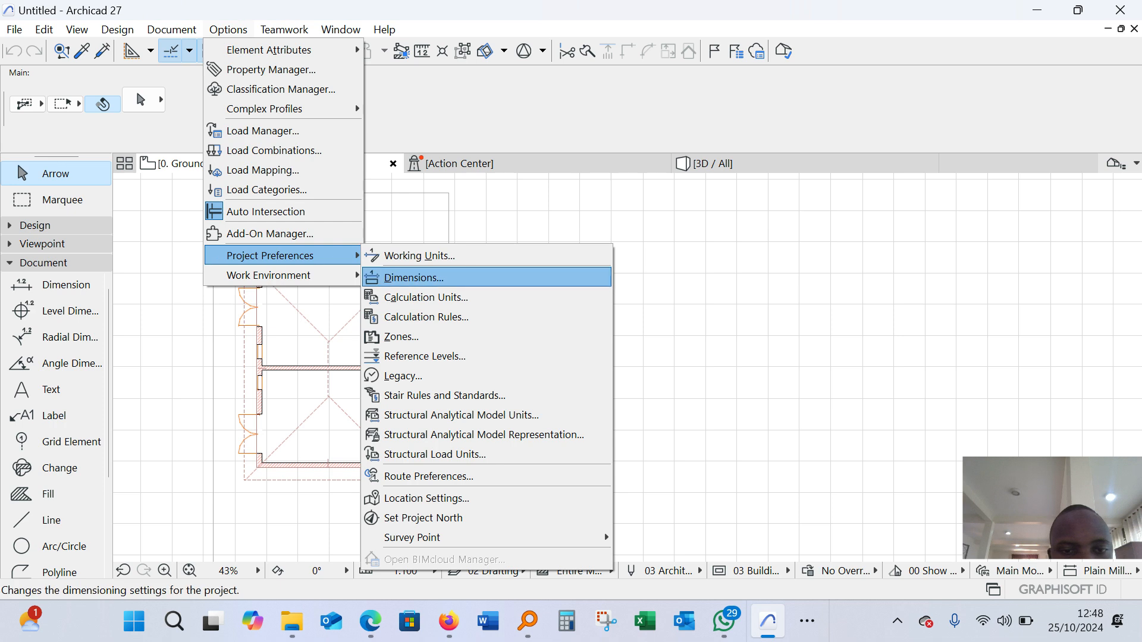
click(414, 277)
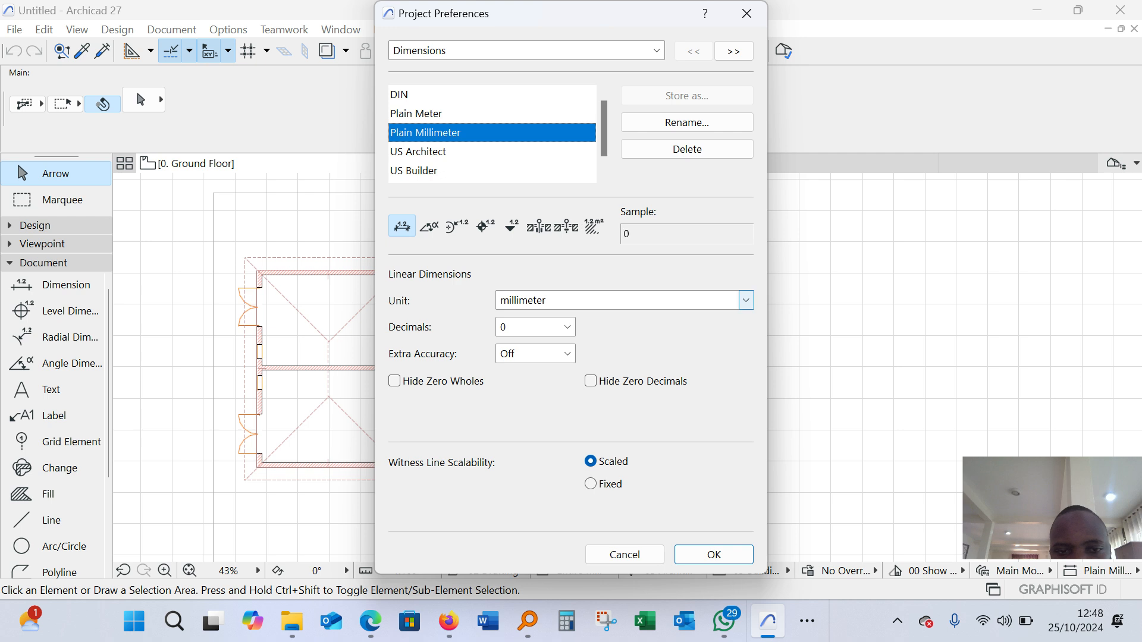
click(713, 554)
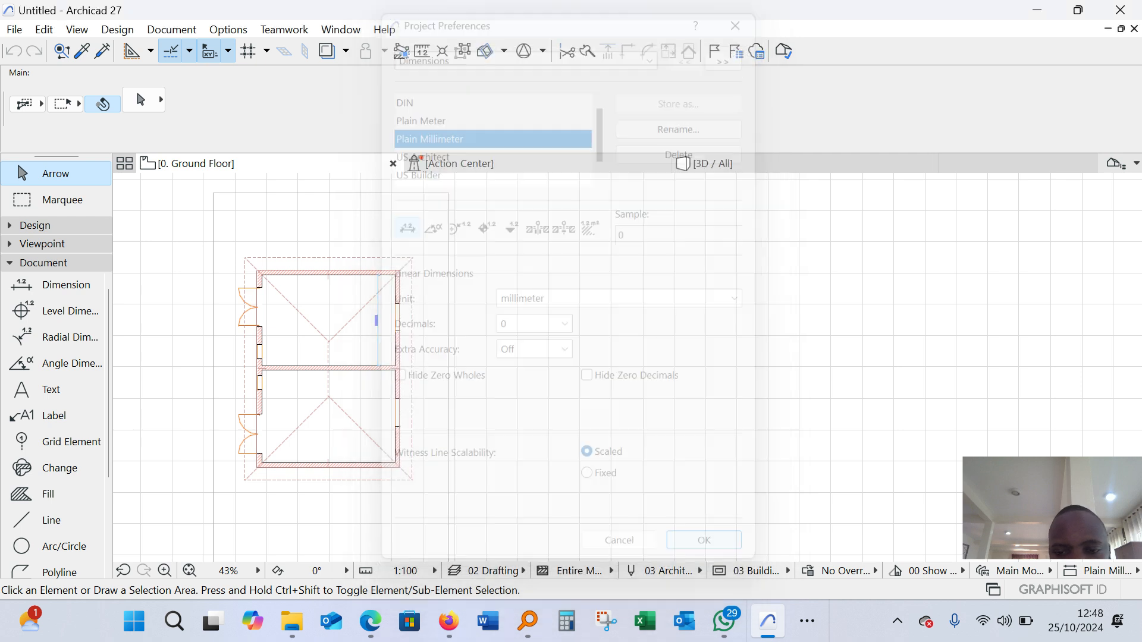
Inspect the plot boundary lines and their corners in relation to the building, leaving nothing selected
scroll(270, 255, up, 3)
scroll(217, 290, down, 3)
scroll(449, 219, up, 3)
scroll(291, 216, down, 4)
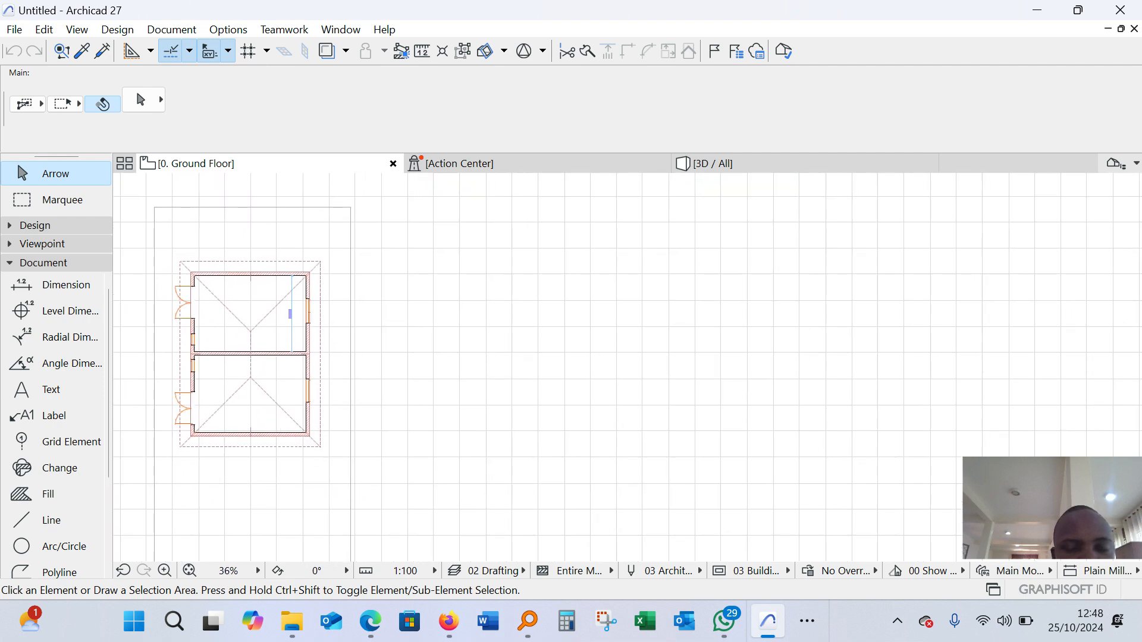
scroll(252, 205, down, 1)
scroll(250, 333, down, 1)
scroll(249, 333, up, 2)
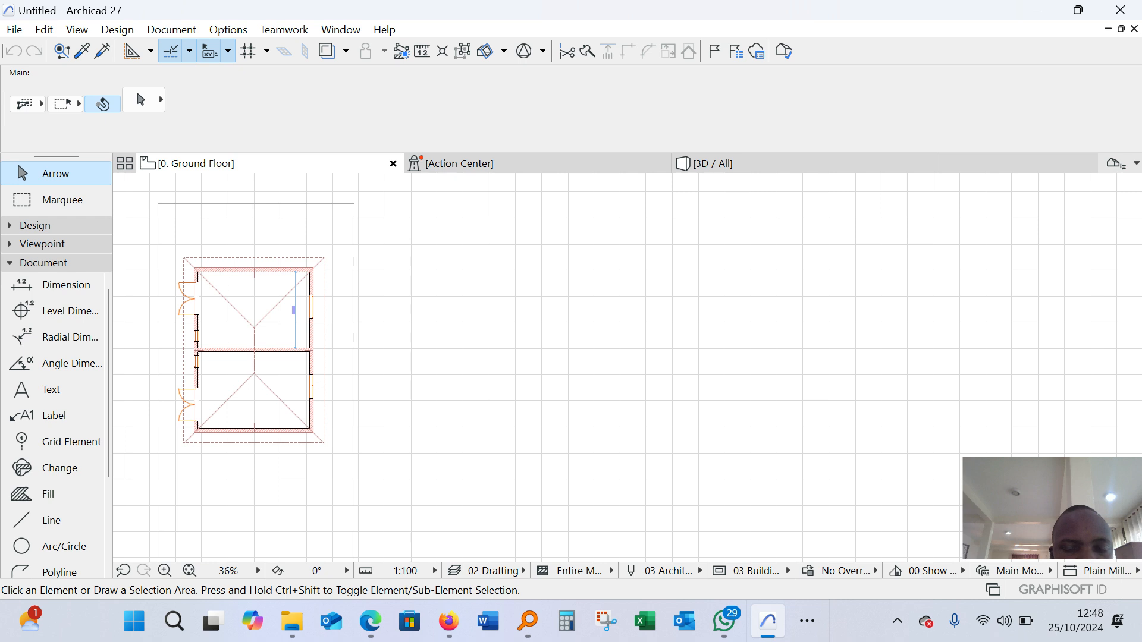
scroll(364, 221, down, 1)
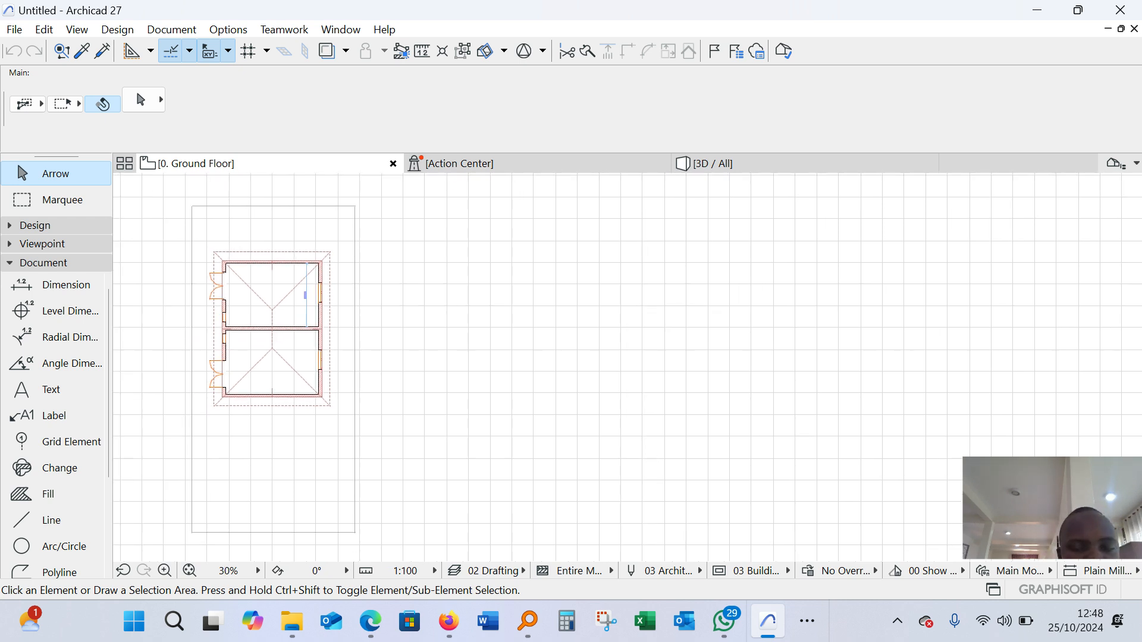
scroll(226, 227, up, 2)
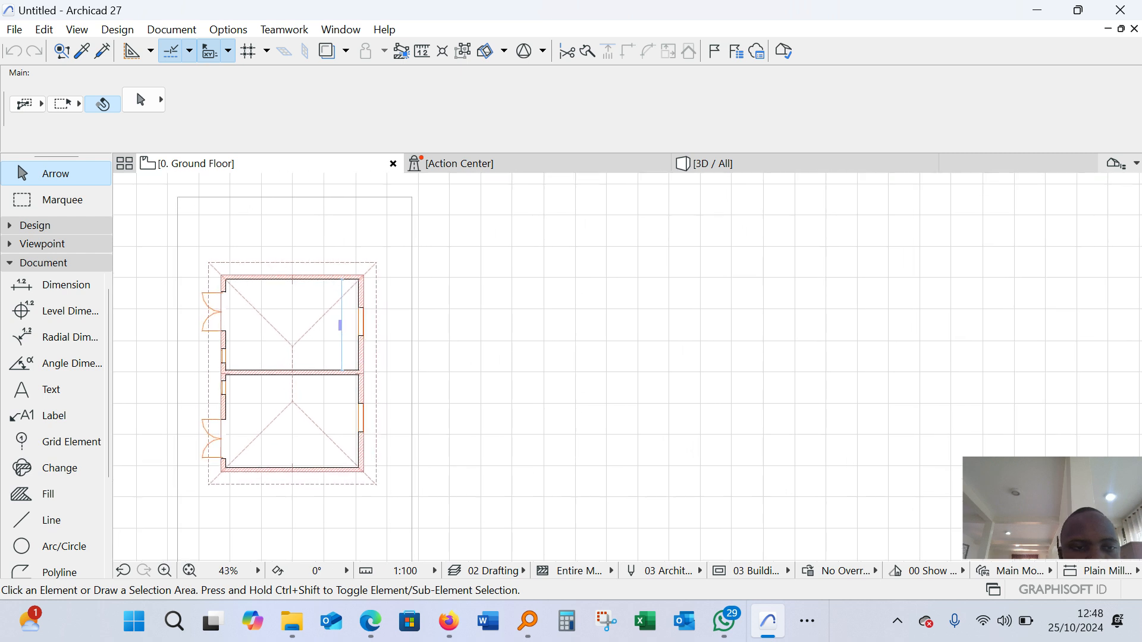
scroll(177, 197, up, 8)
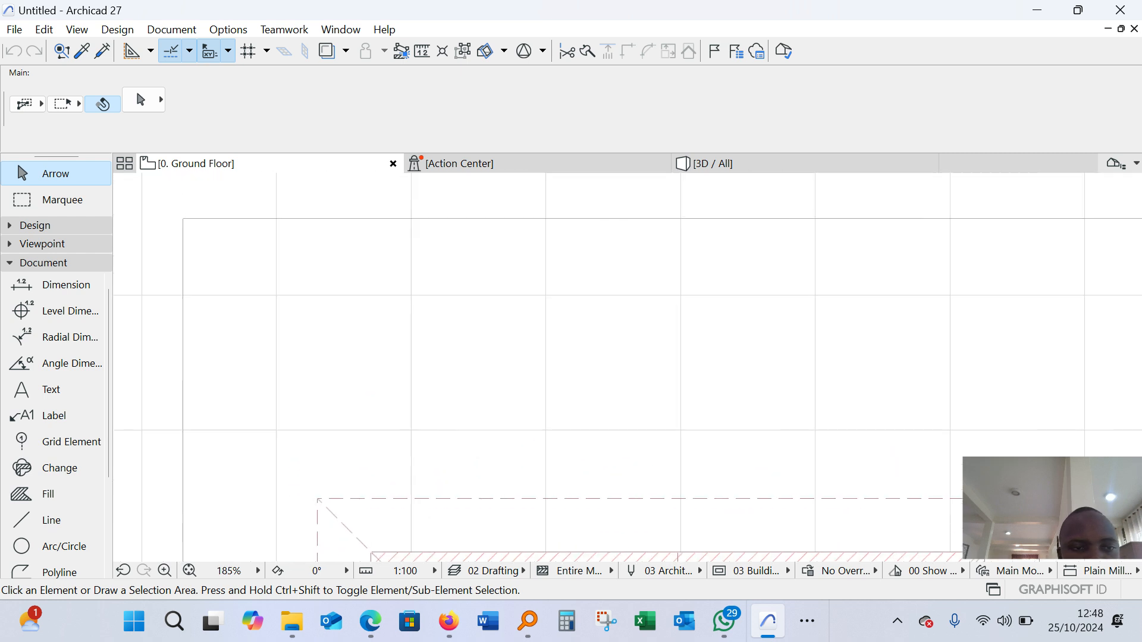
scroll(217, 278, down, 4)
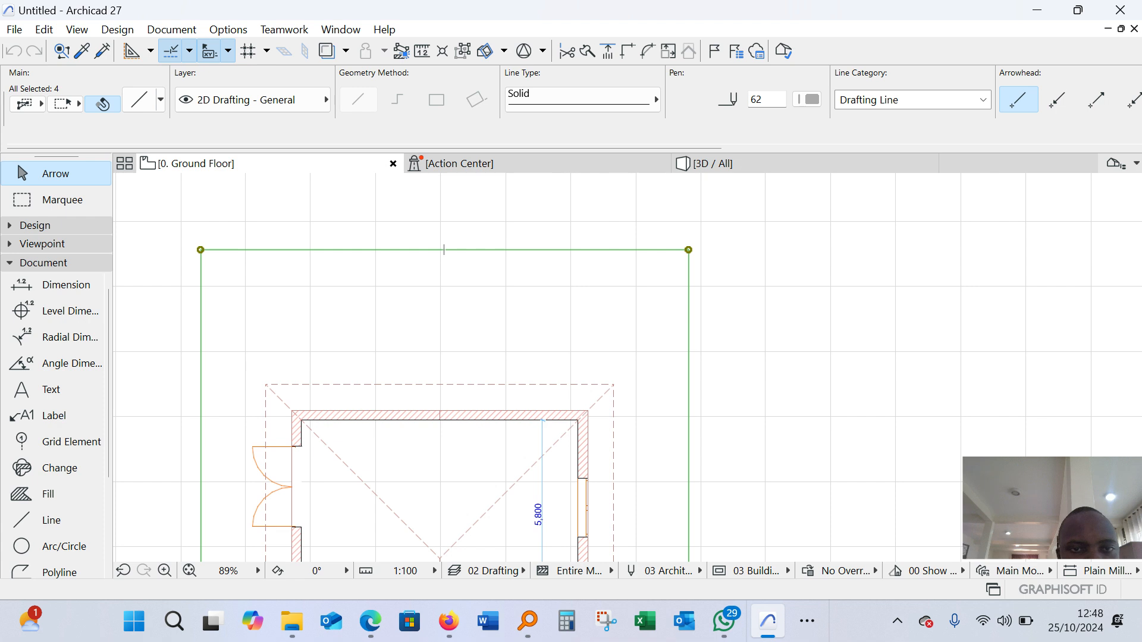
key(Escape)
scroll(301, 288, down, 2)
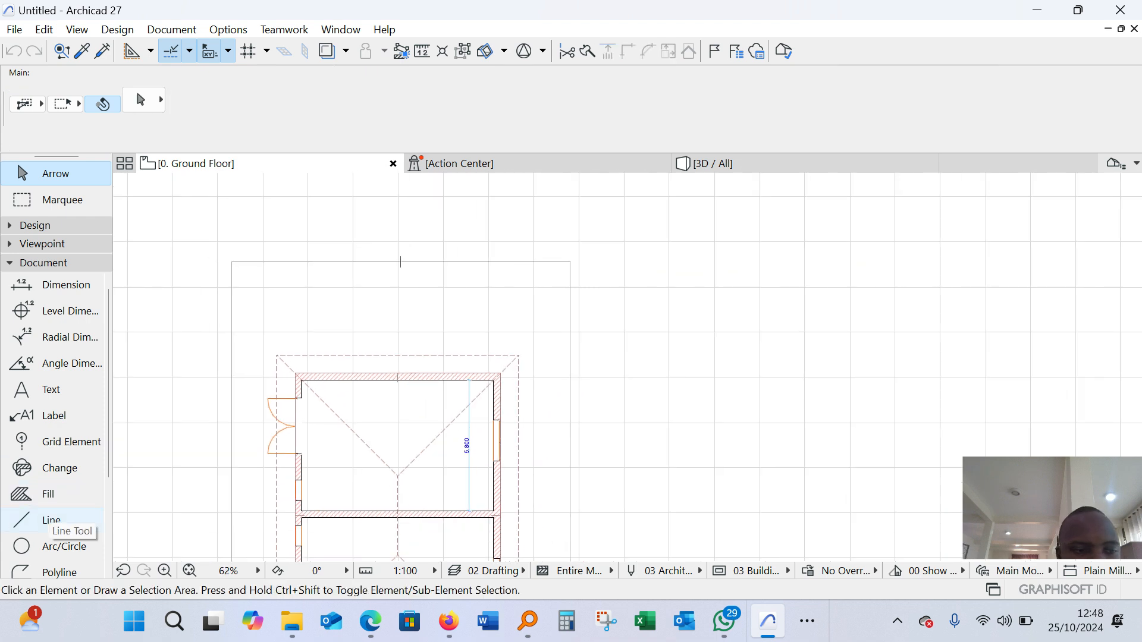
Start a chained line in the empty area beside the example plot with a 15000 mm horizontal upper edge running to the right
click(41, 263)
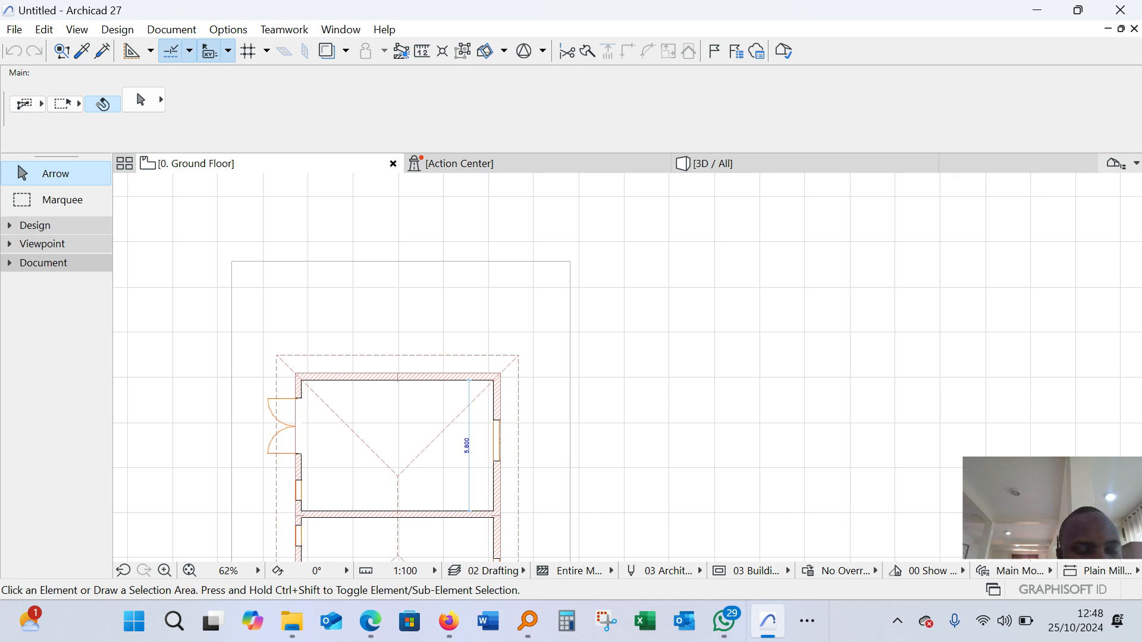
click(44, 262)
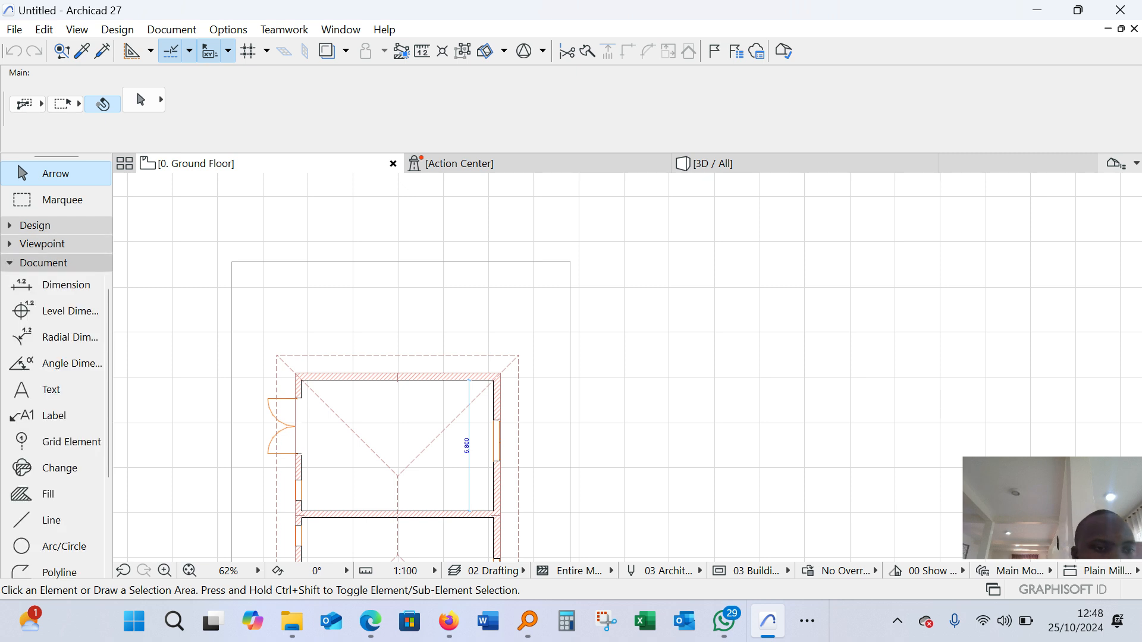
scroll(71, 311, down, 2)
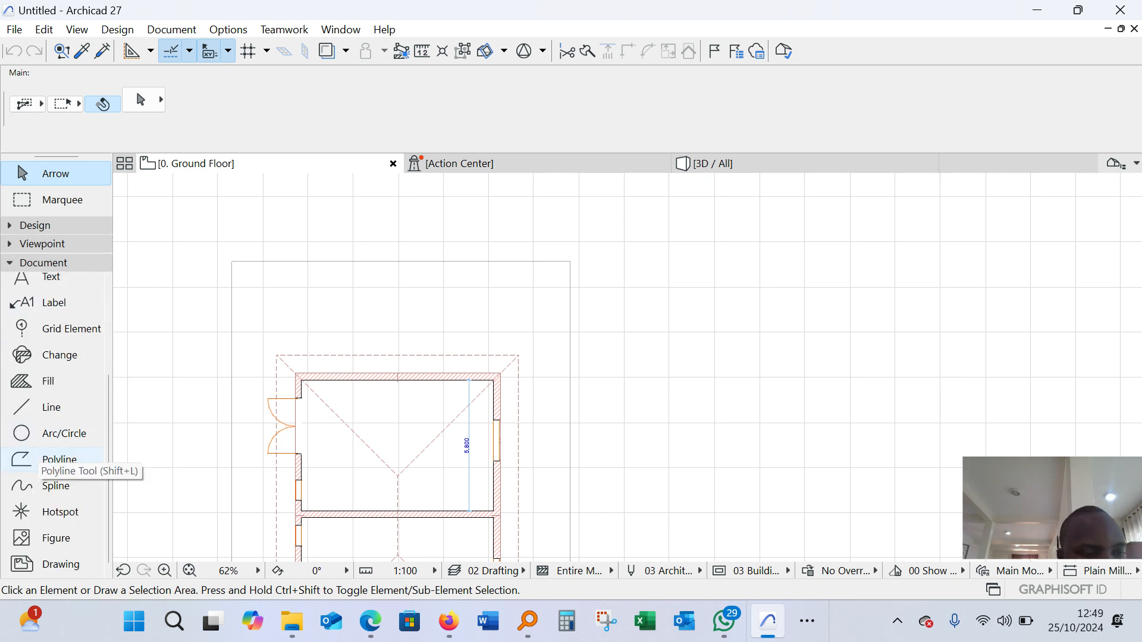
click(51, 412)
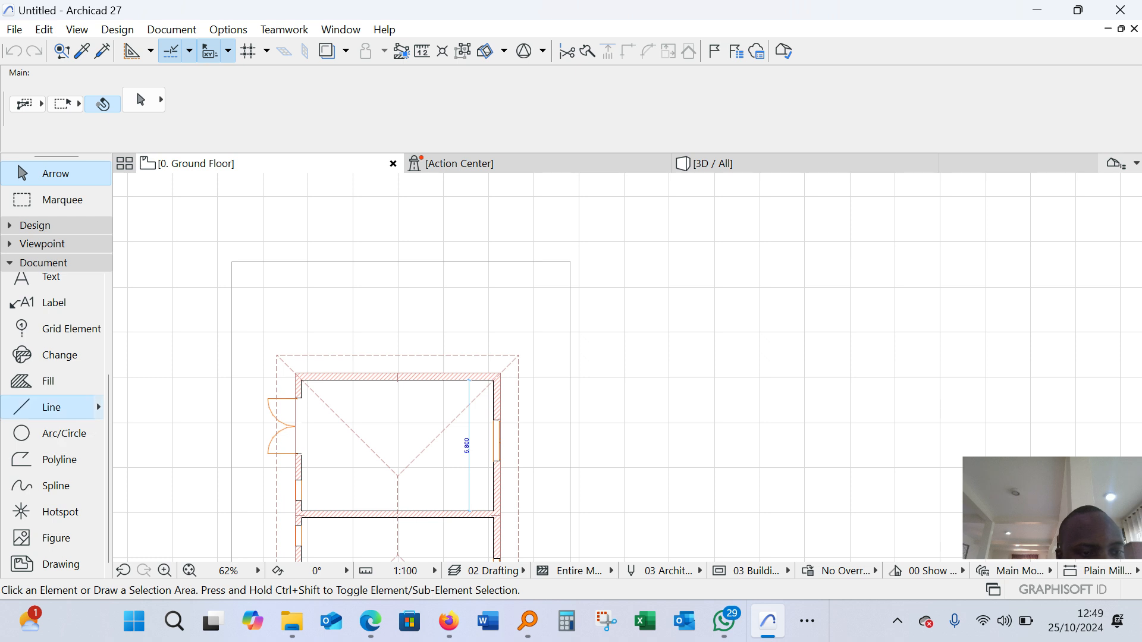
scroll(201, 343, down, 5)
scroll(526, 284, up, 4)
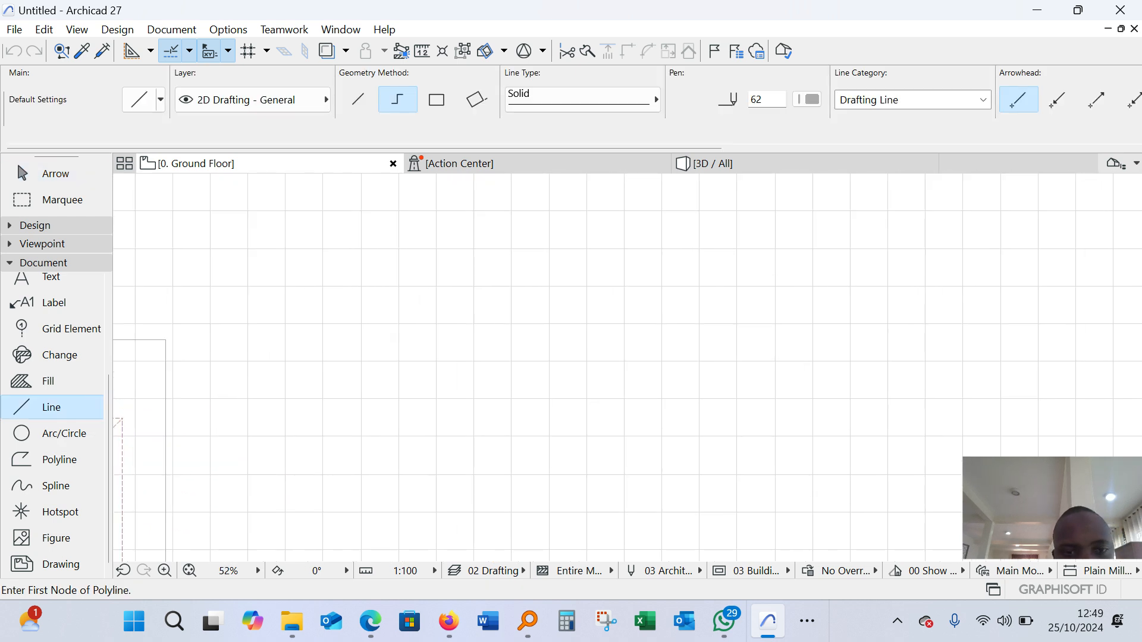
click(374, 250)
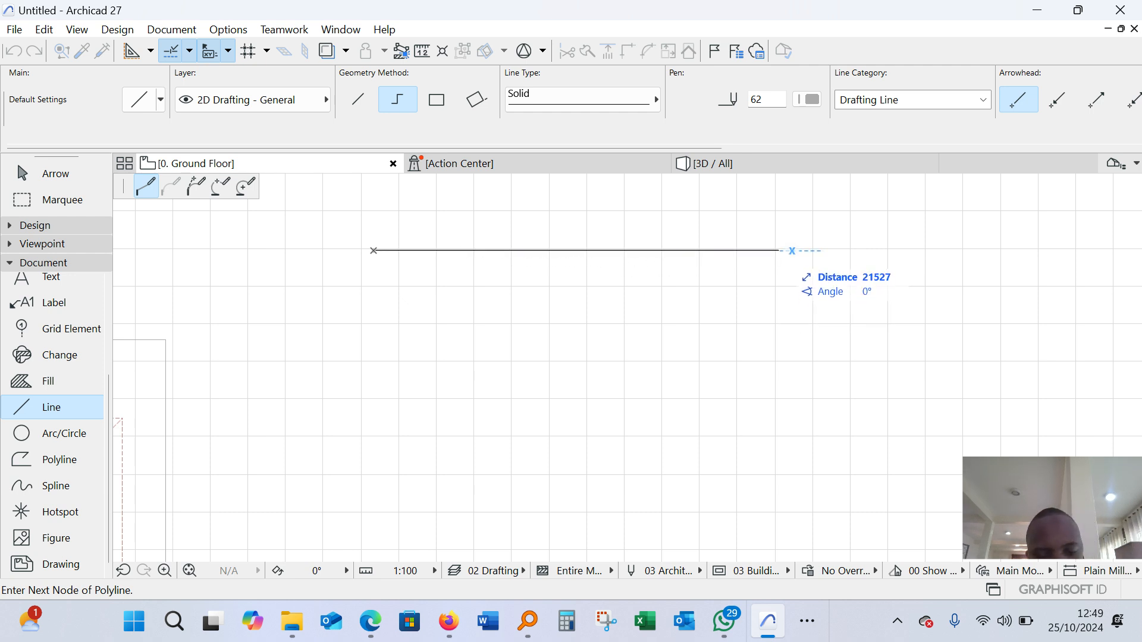
text(15000)
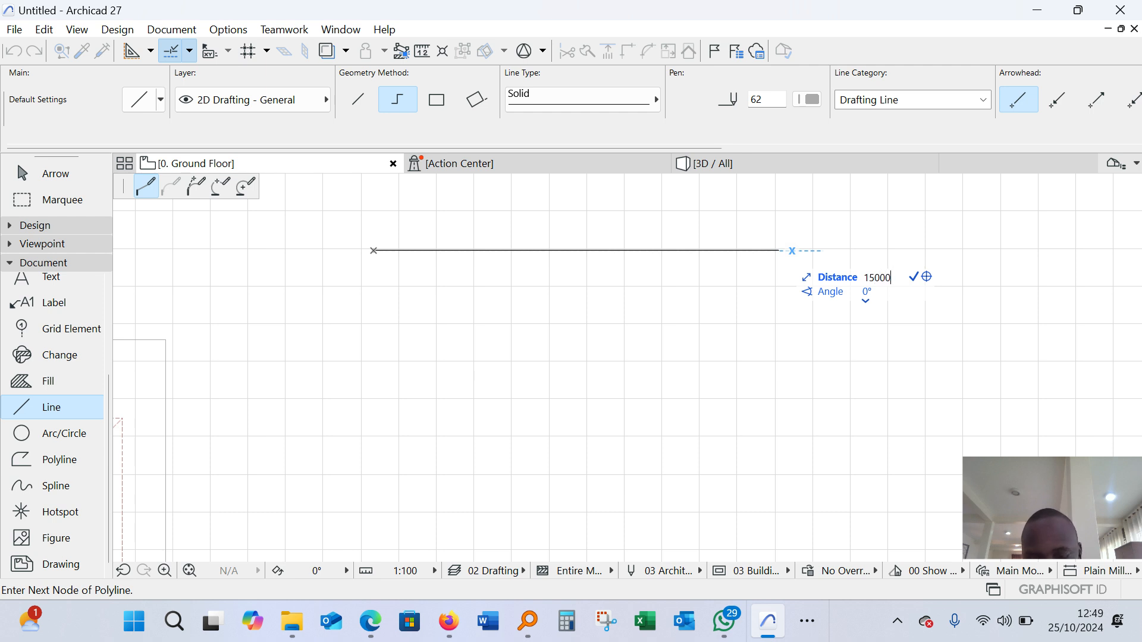
key(Return)
Continue the line chain 30000 mm downward, then 15000 mm back to the left, and close the rectangle at its starting corner
scroll(655, 251, down, 3)
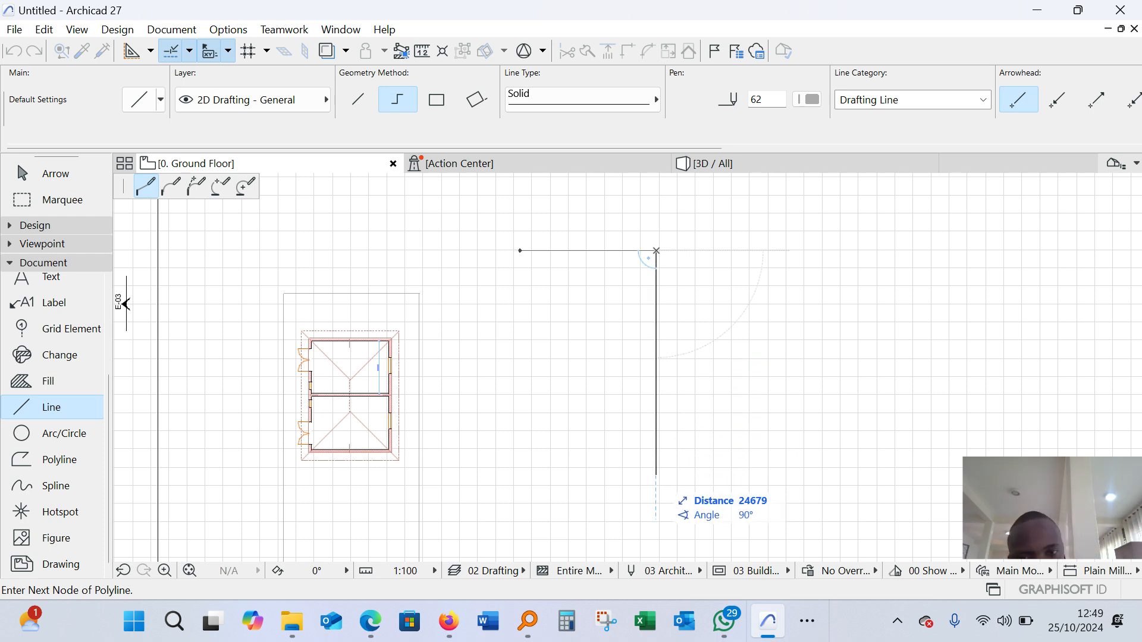
text(30000)
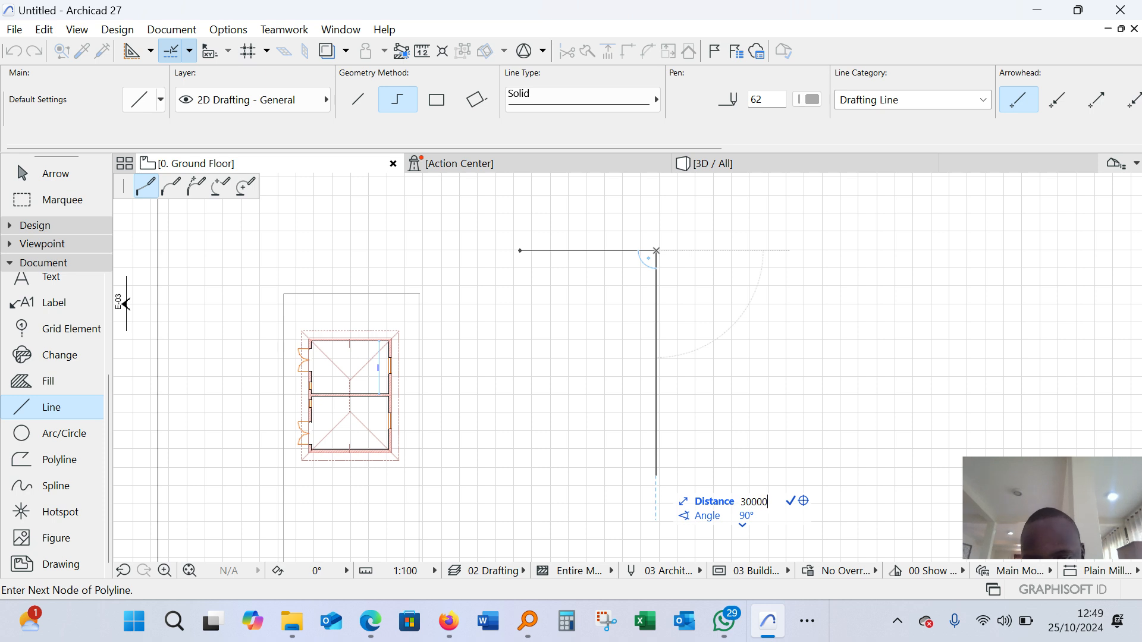
key(Return)
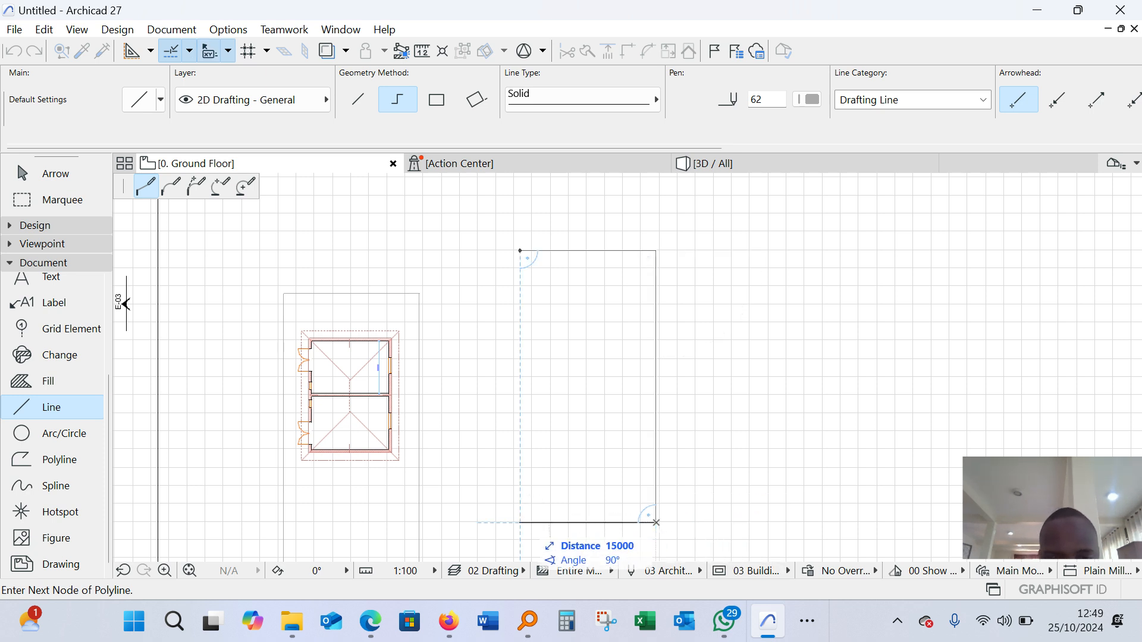
scroll(520, 522, up, 4)
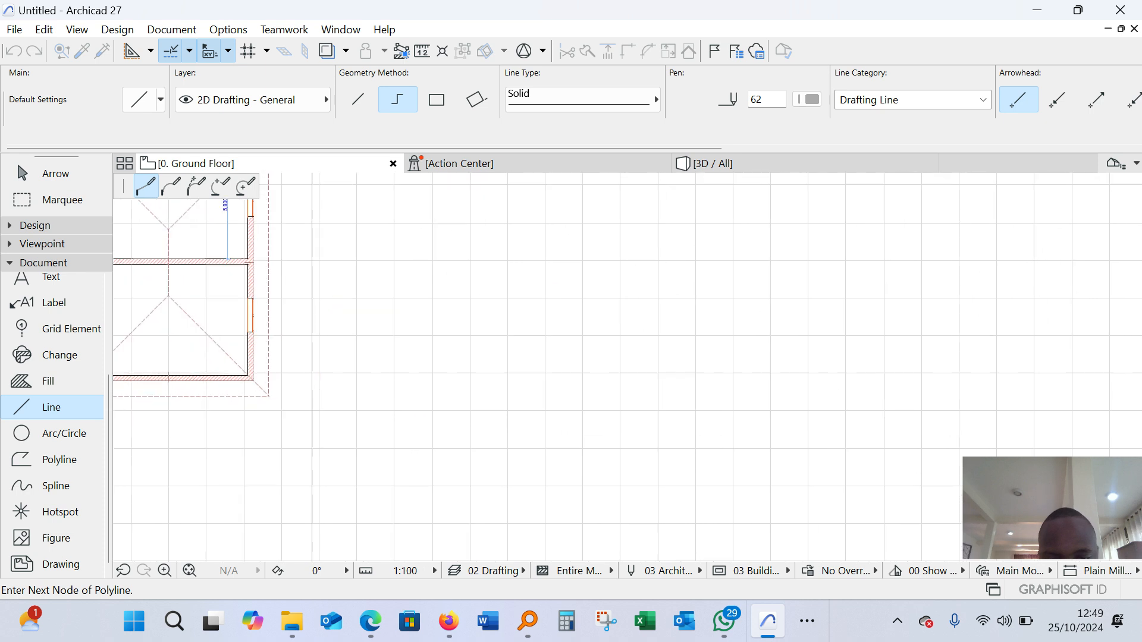
scroll(512, 499, down, 3)
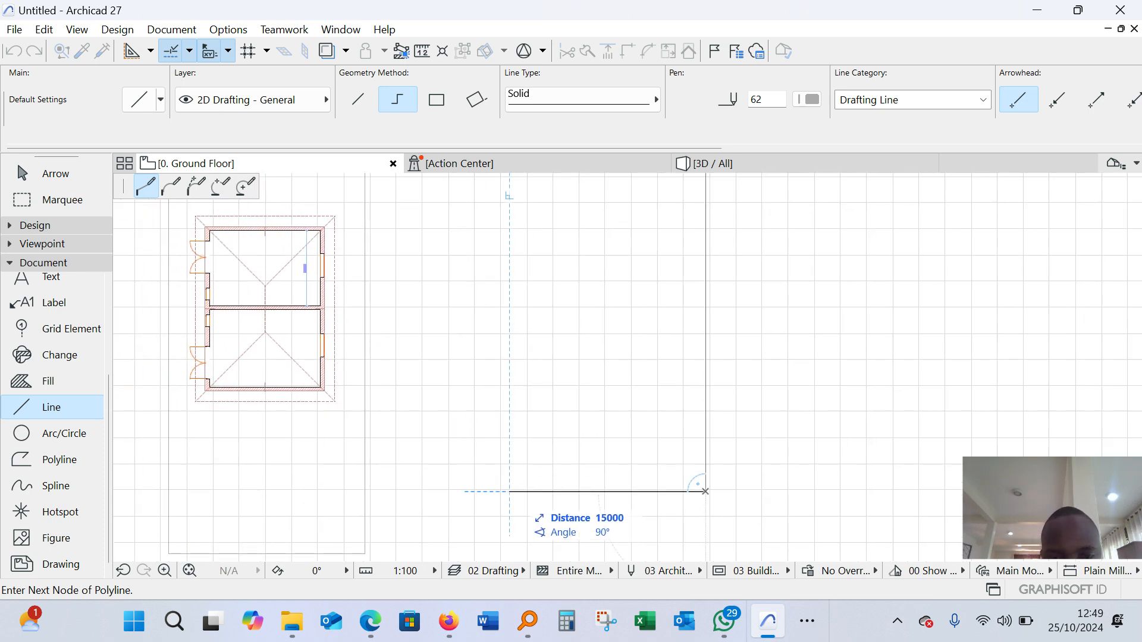
scroll(509, 491, down, 3)
click(511, 481)
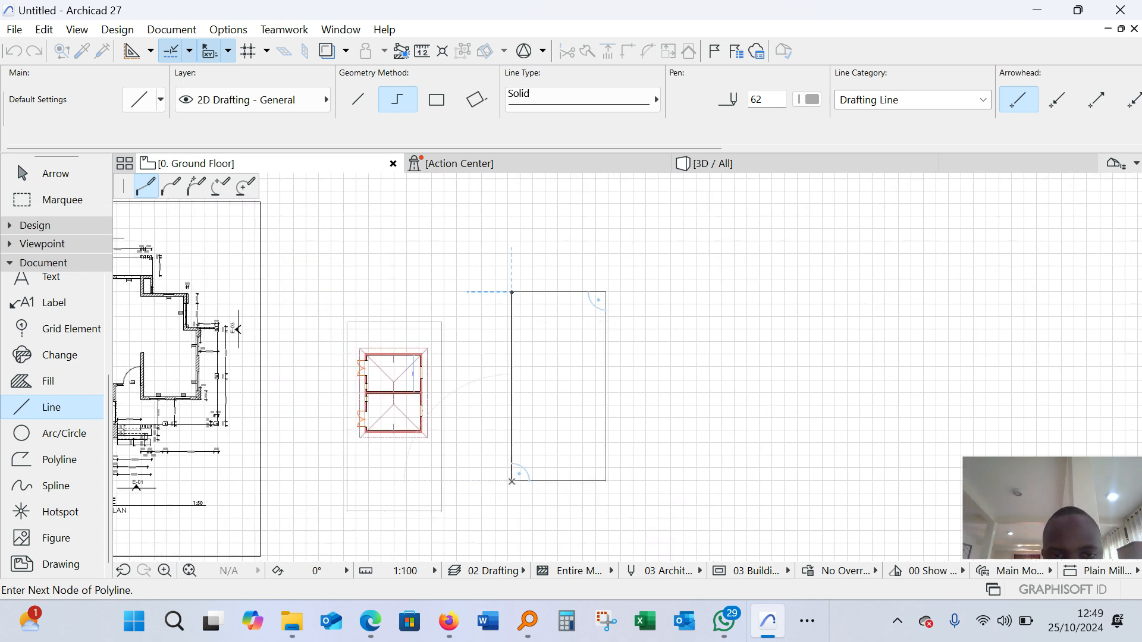
click(511, 292)
scroll(572, 294, up, 3)
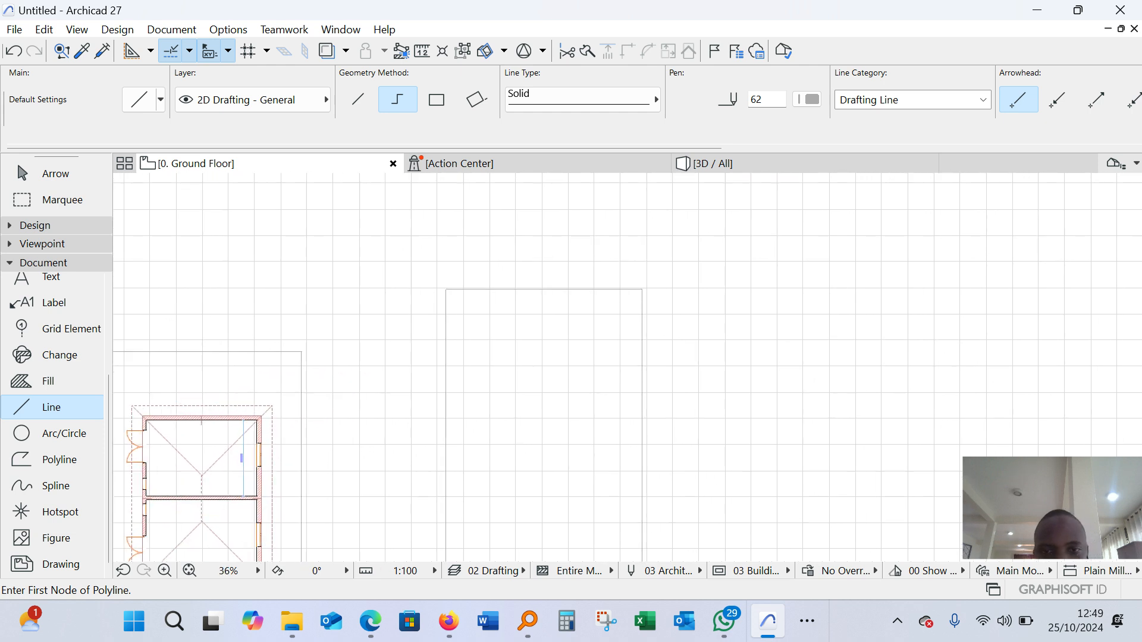
Select the four lines of the new plot rectangle, set their pen colour to black, and leave them deselected
key(Escape)
click(642, 290)
scroll(464, 259, down, 3)
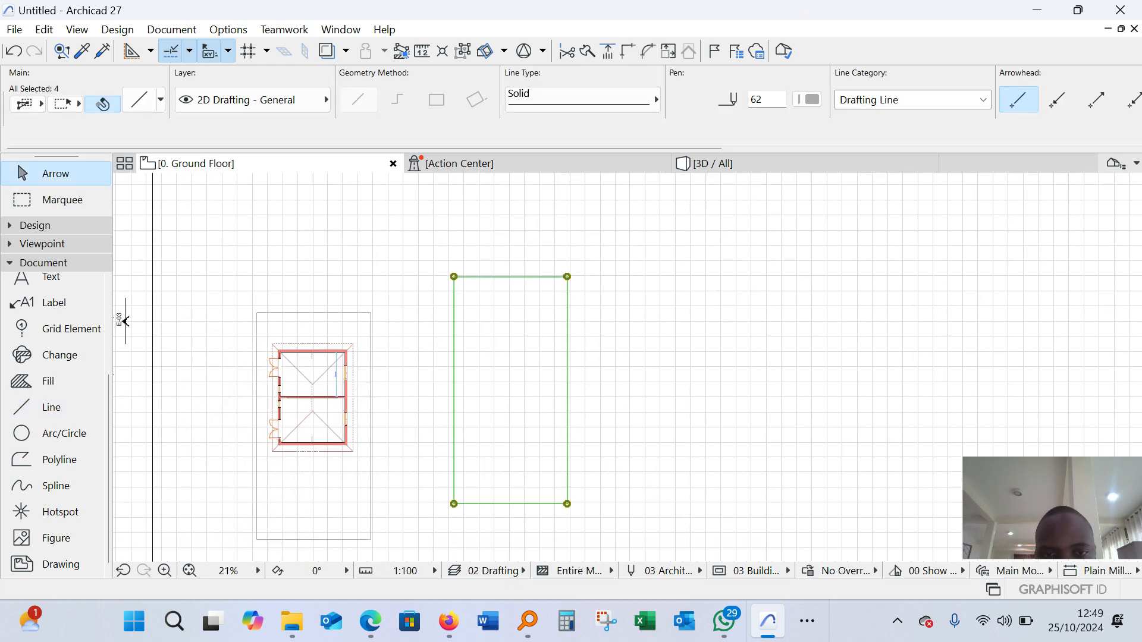
click(807, 100)
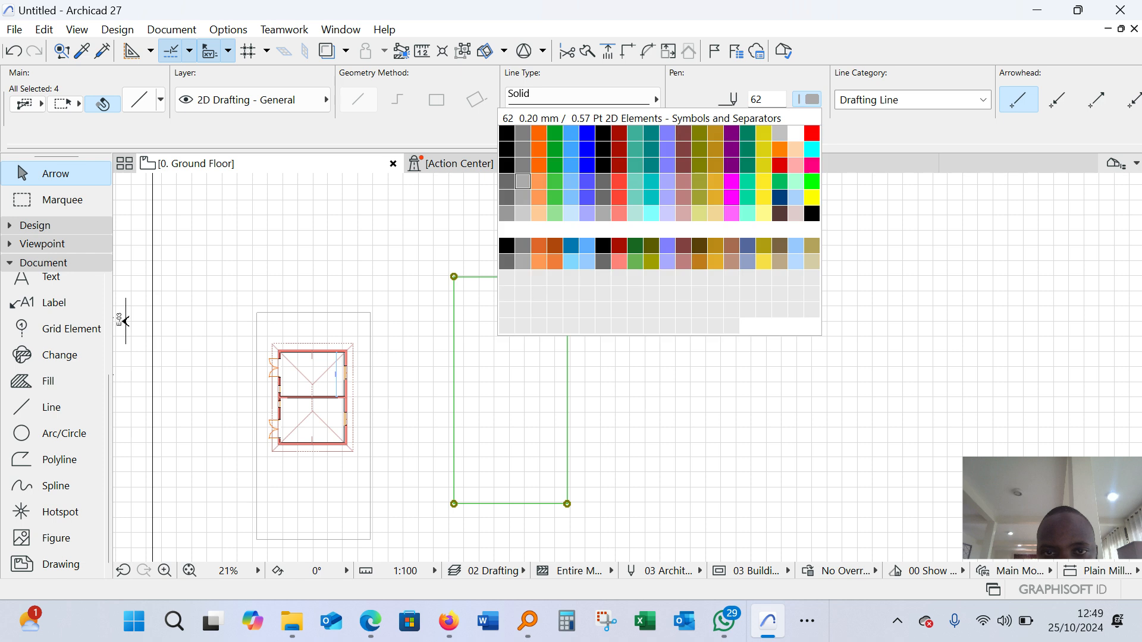
click(505, 132)
key(Escape)
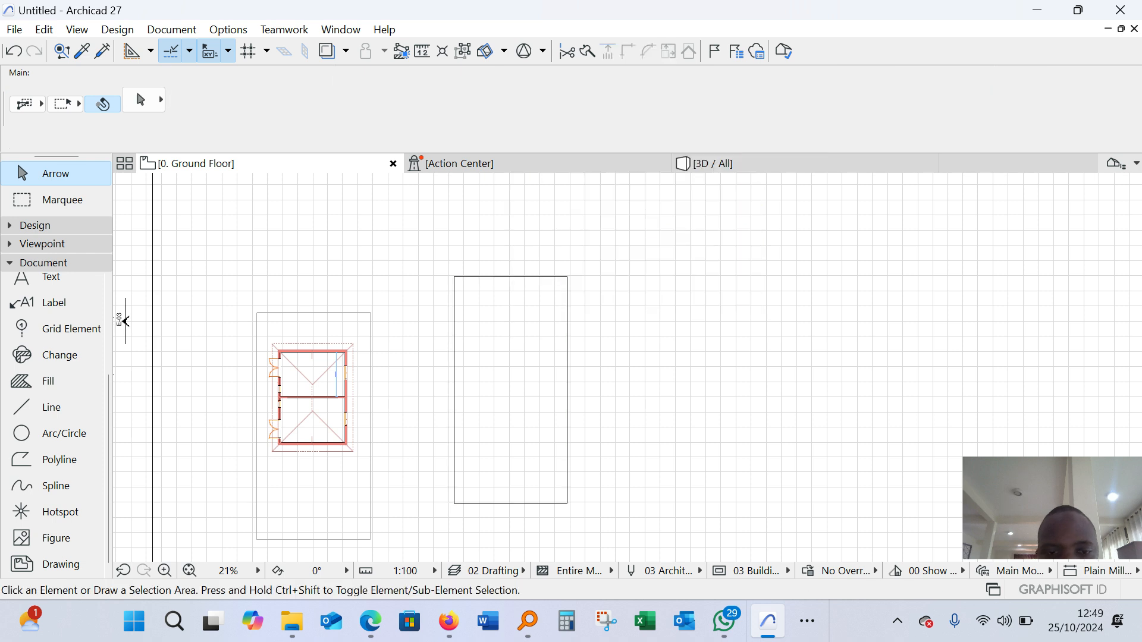
Look over the available design tools and the default settings of the Wall, Beam and Slab tools
scroll(488, 447, up, 2)
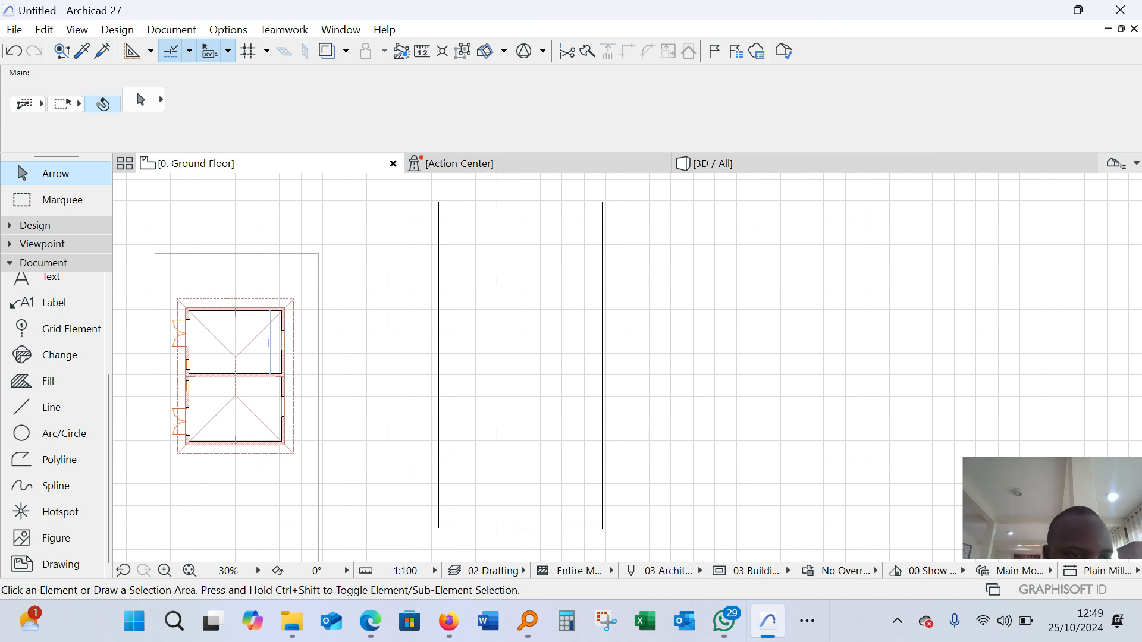
scroll(178, 372, up, 4)
scroll(178, 371, down, 3)
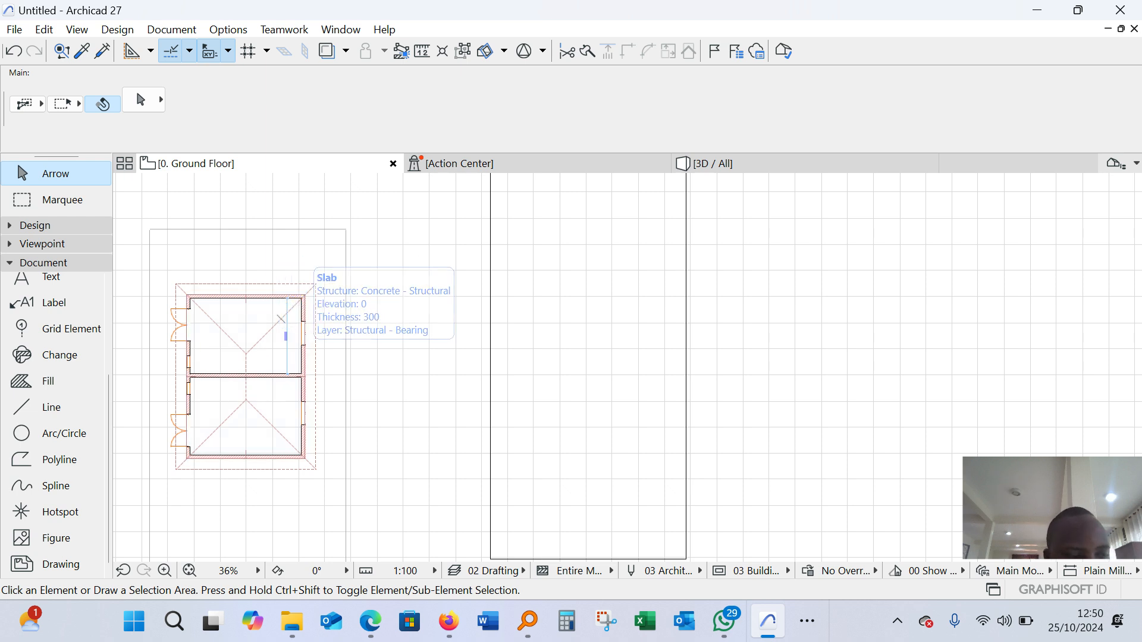
click(36, 262)
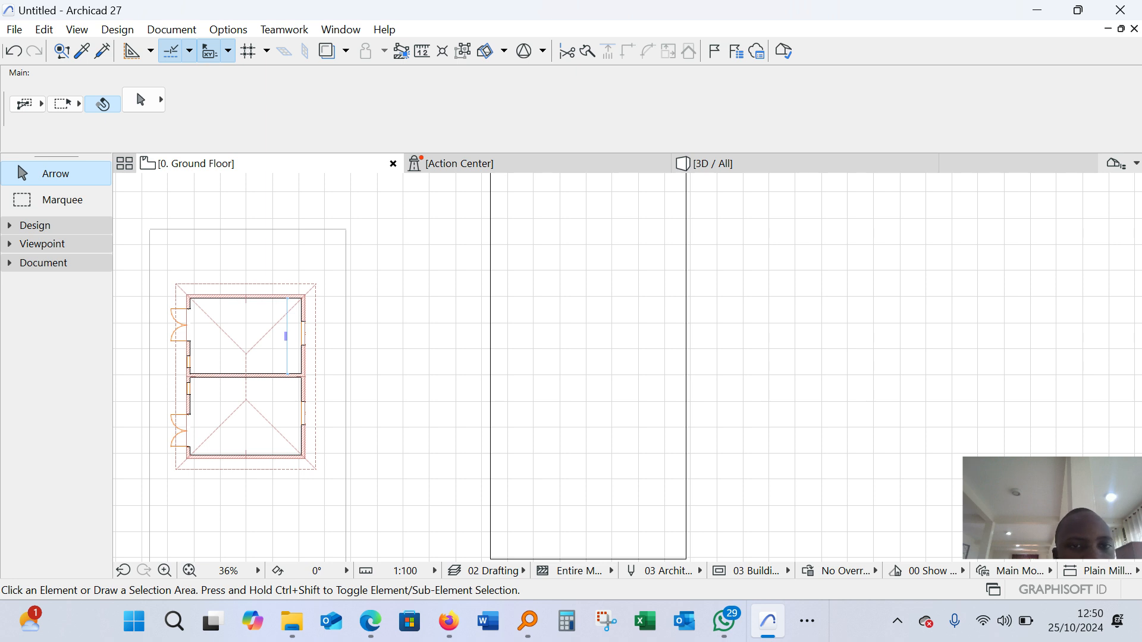
click(35, 225)
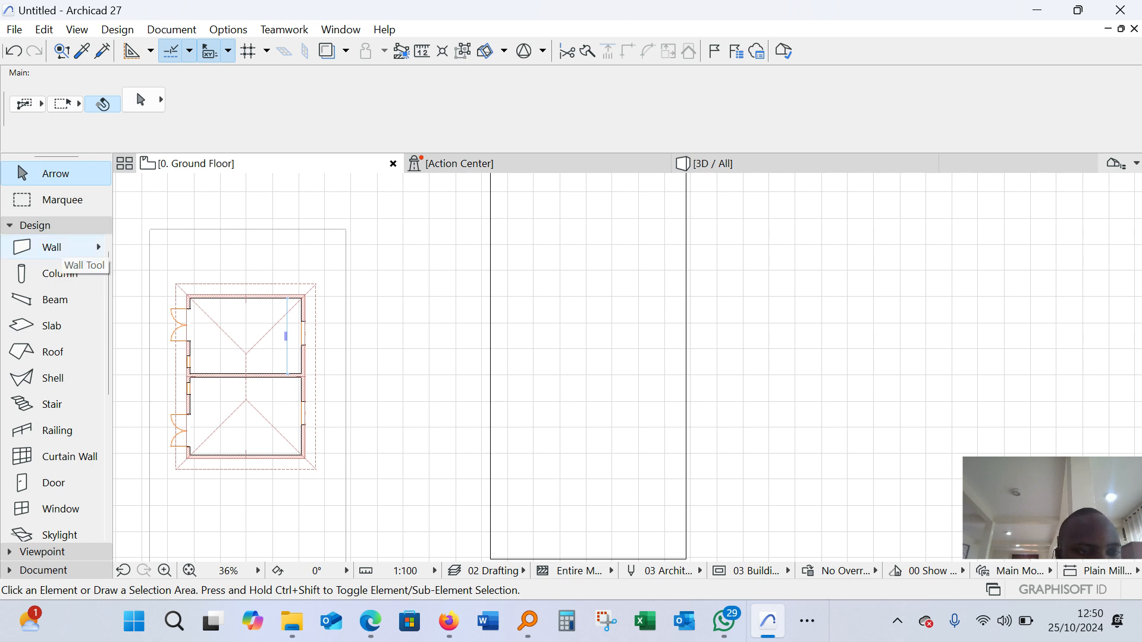
click(51, 248)
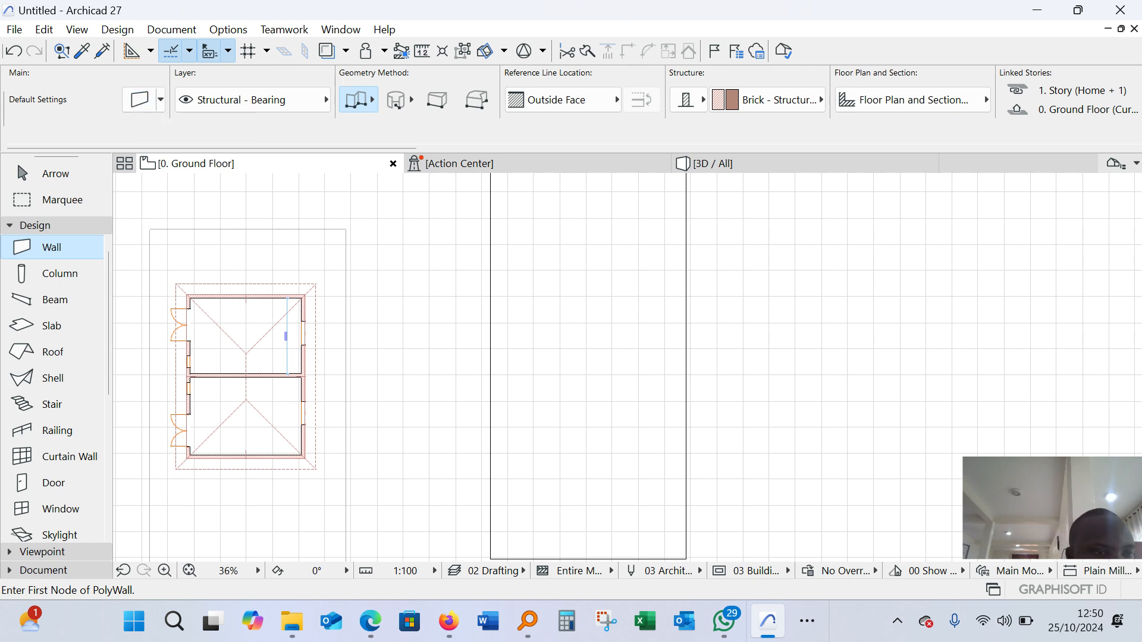
scroll(38, 456, down, 5)
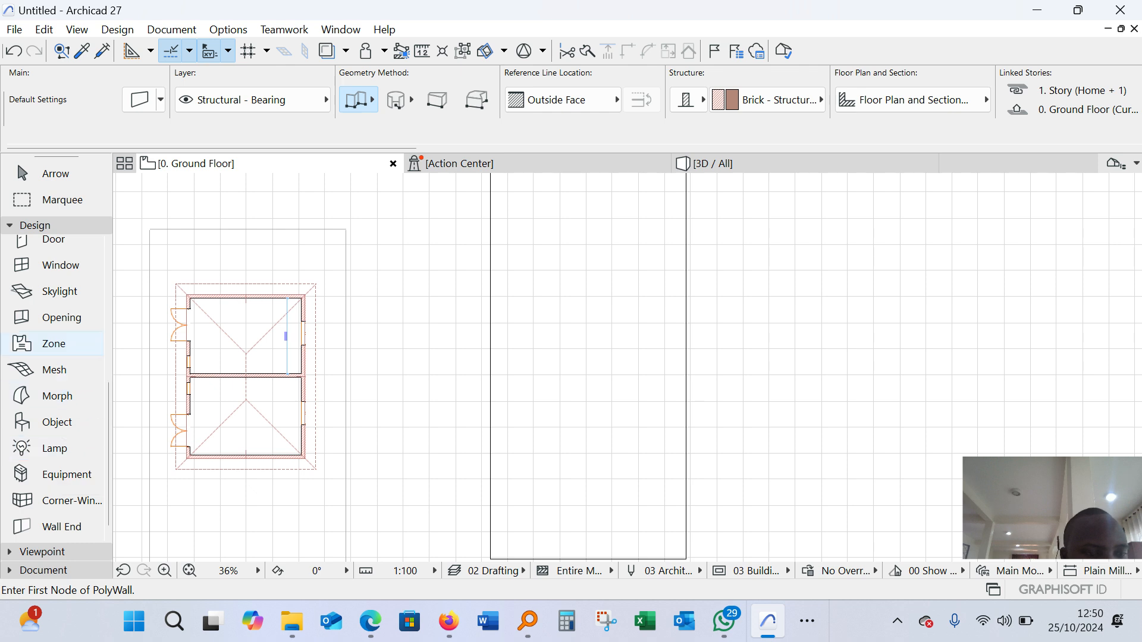
scroll(56, 315, up, 5)
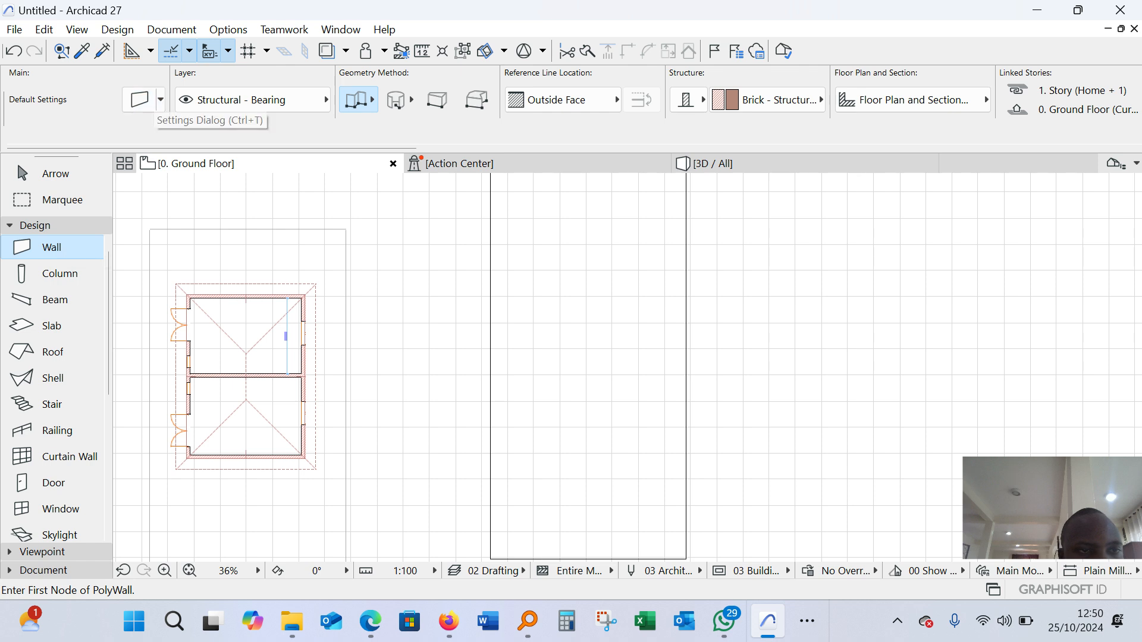
click(55, 300)
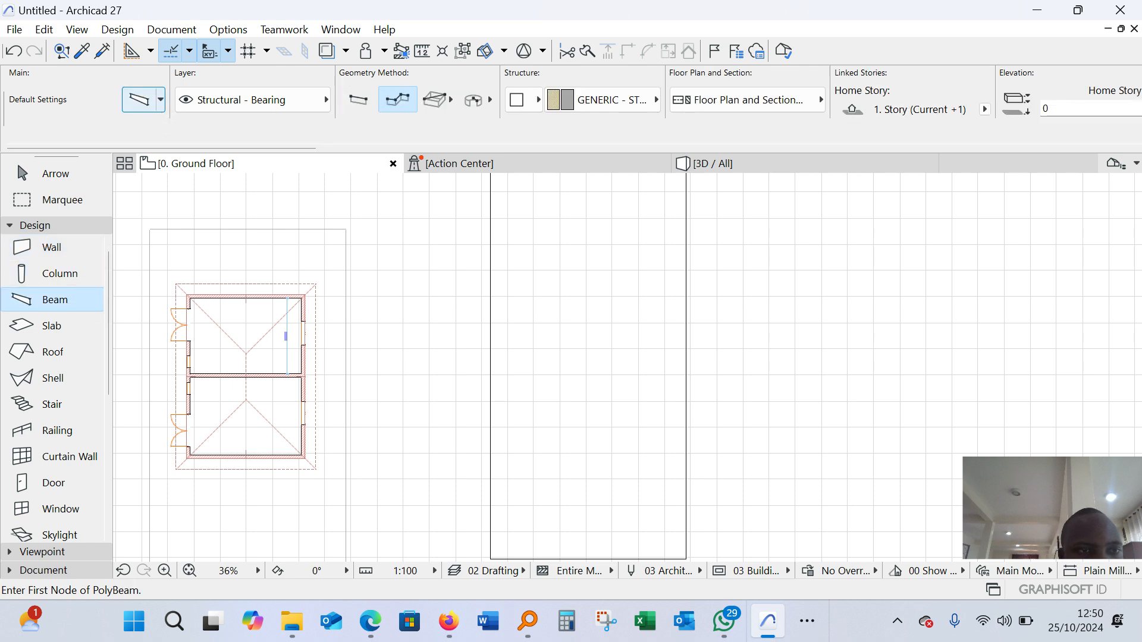
click(52, 326)
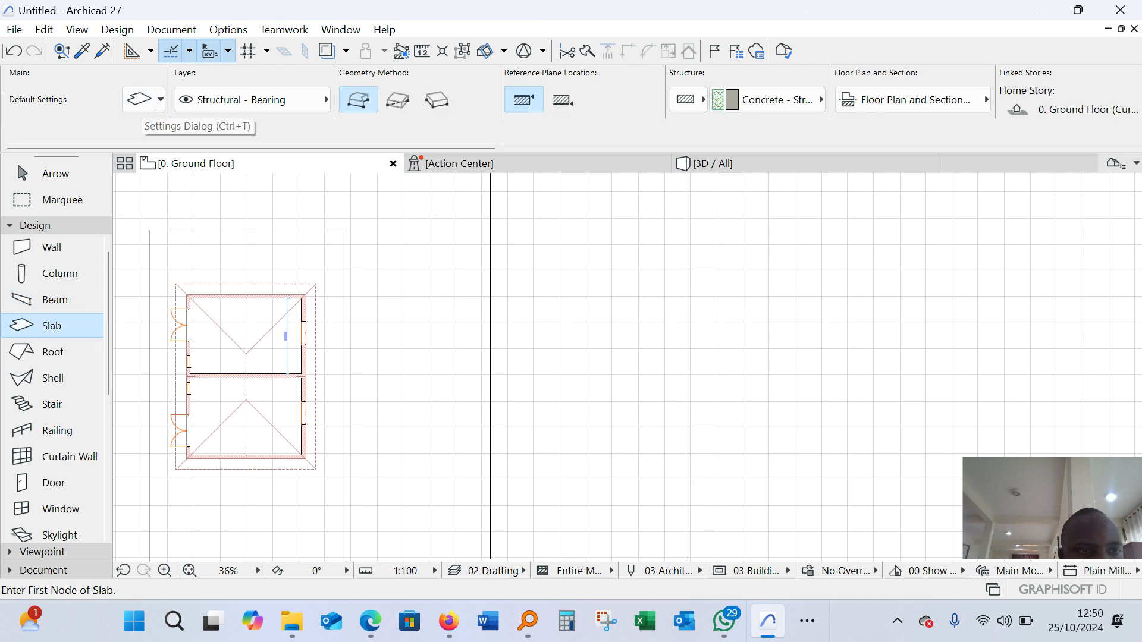
click(51, 247)
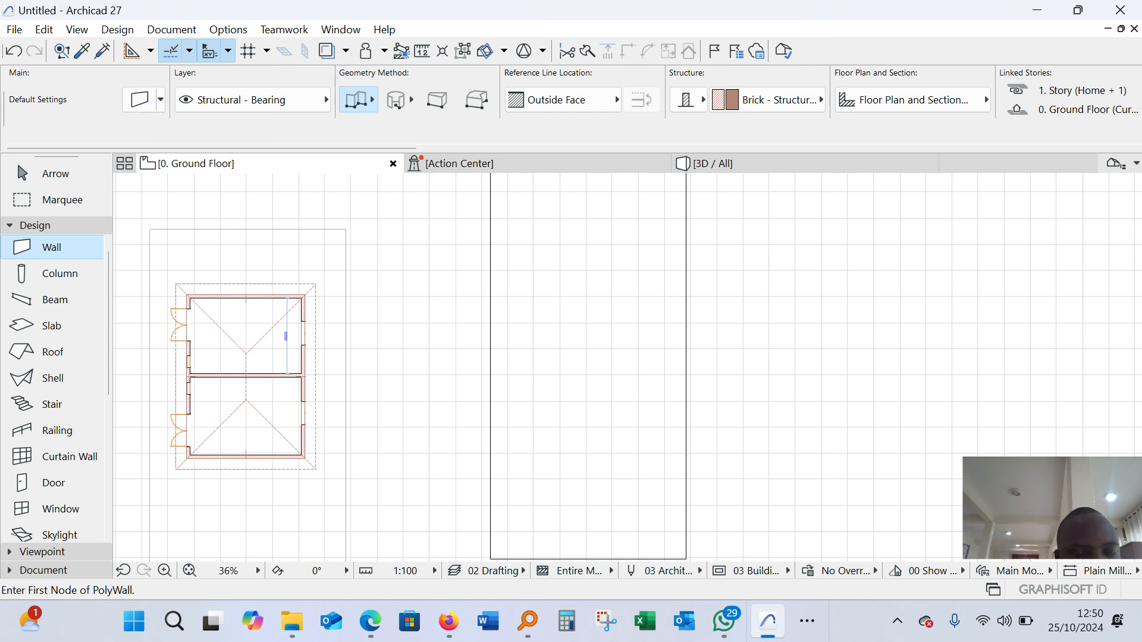
key(Escape)
Measure the example building's outer width along its upper wall, starting from the upper-left outer corner
scroll(180, 309, up, 4)
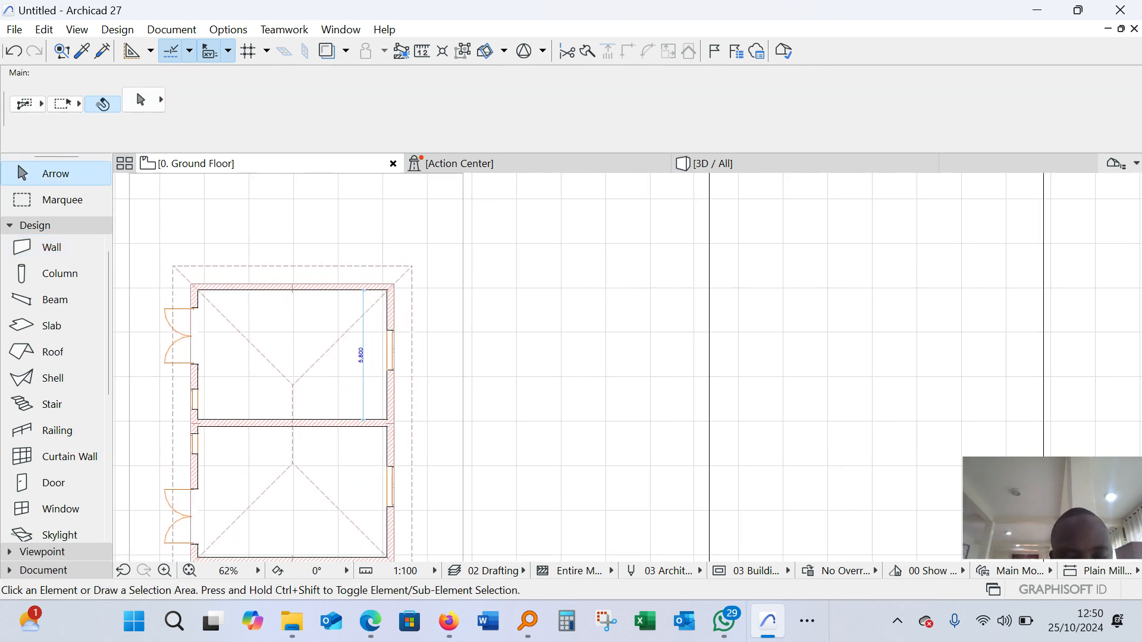
scroll(180, 309, up, 1)
key(m)
scroll(190, 284, up, 4)
click(189, 278)
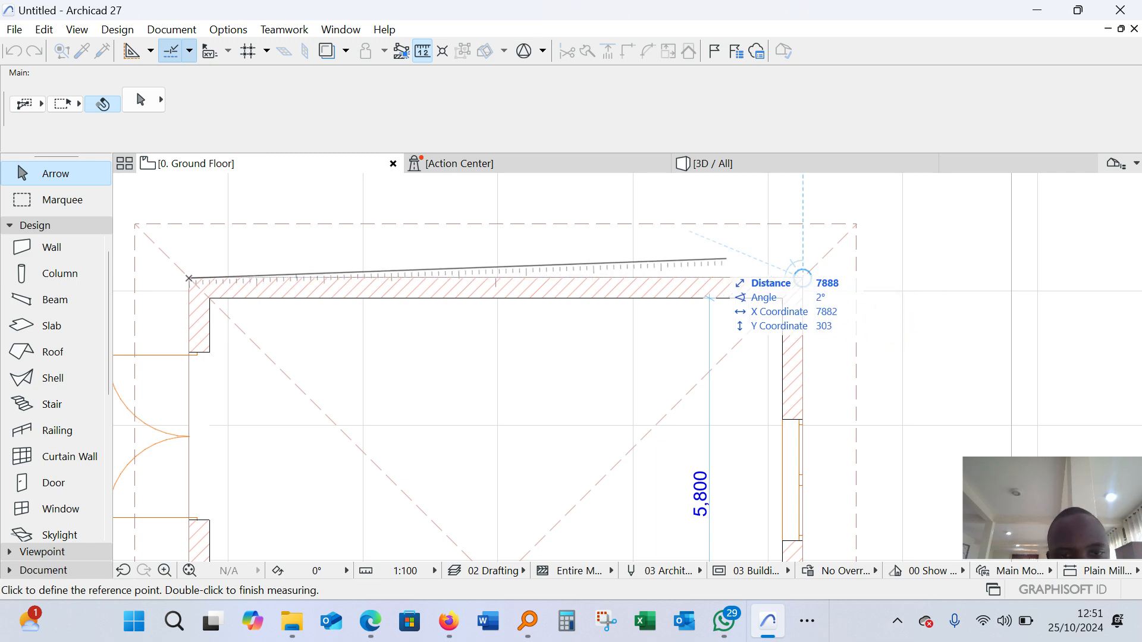
key(Escape)
Measure the example building's outer length along its right wall, from the upper-right to the lower-right outer corner
scroll(547, 243, down, 4)
scroll(671, 259, up, 4)
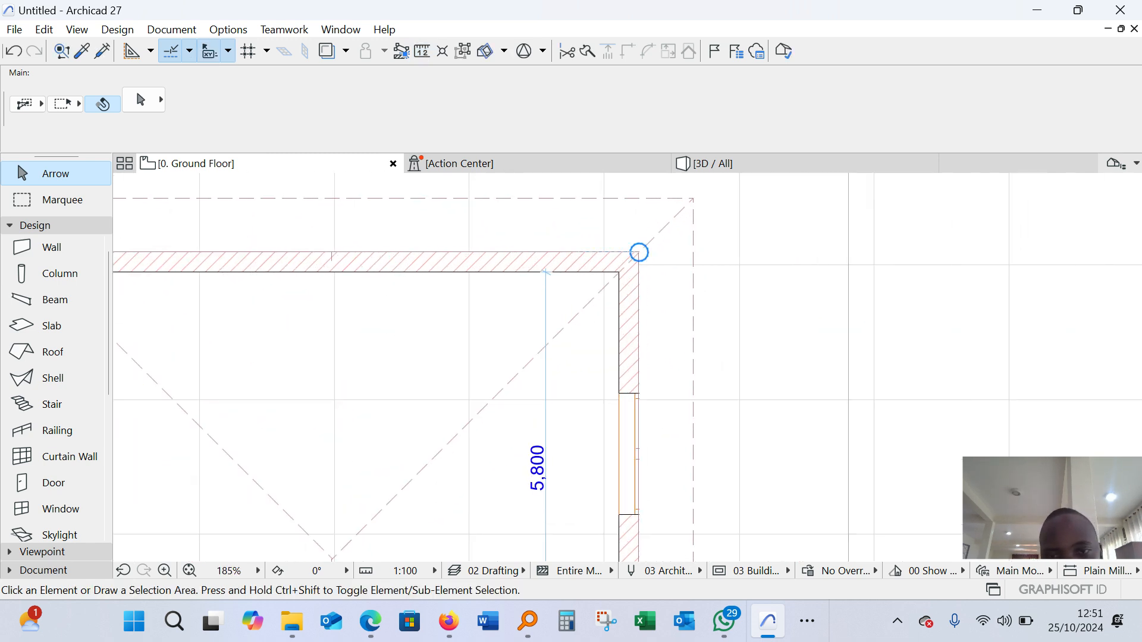
key(m)
click(639, 253)
scroll(639, 244, down, 6)
scroll(637, 408, down, 2)
scroll(637, 408, up, 8)
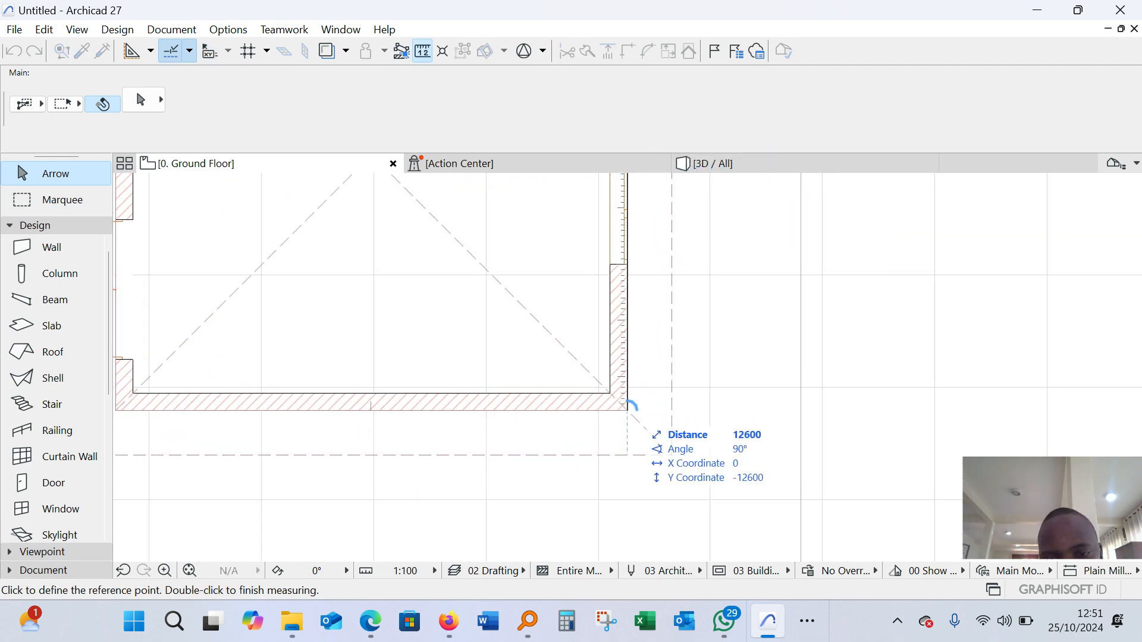
key(Escape)
scroll(395, 427, down, 6)
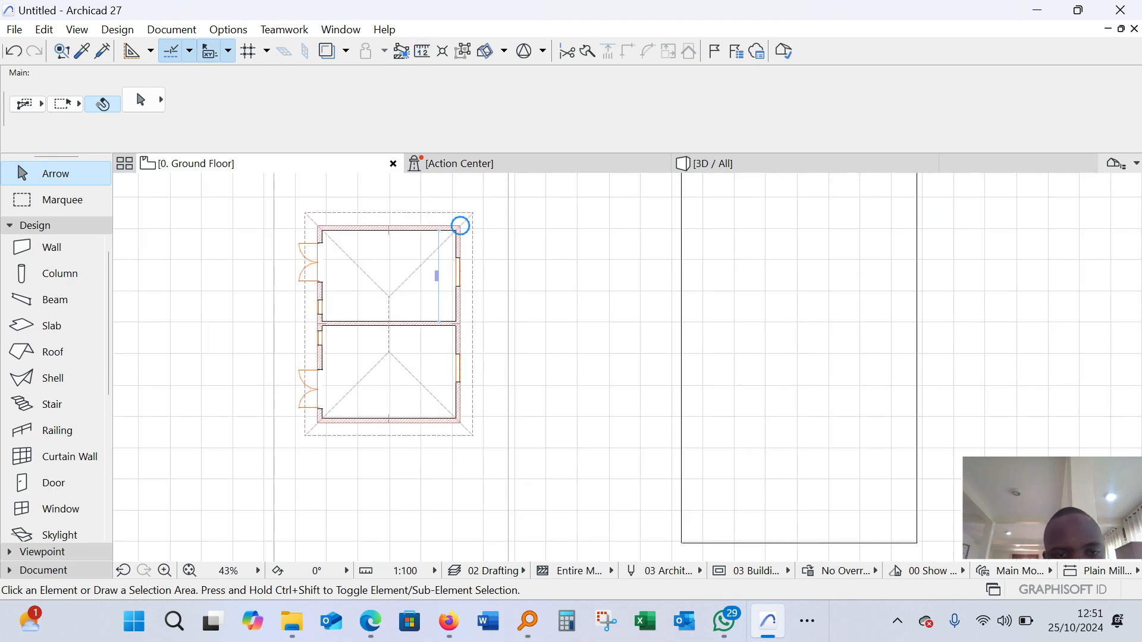
Measure the example building's upper wall again, between its two outer corners
scroll(471, 246, up, 2)
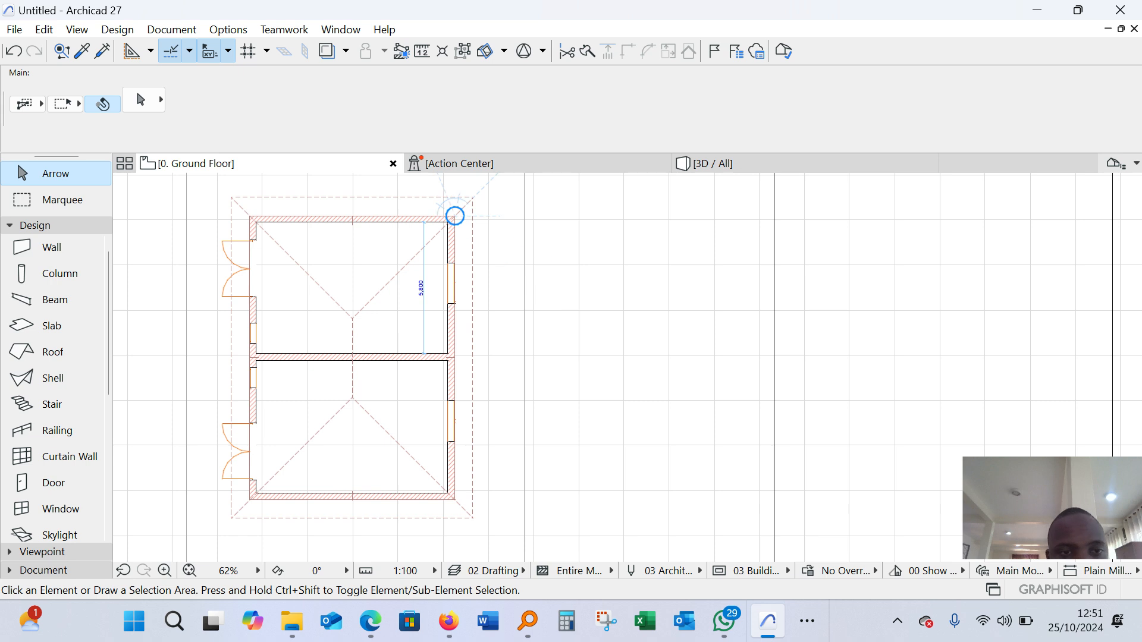
scroll(455, 216, up, 3)
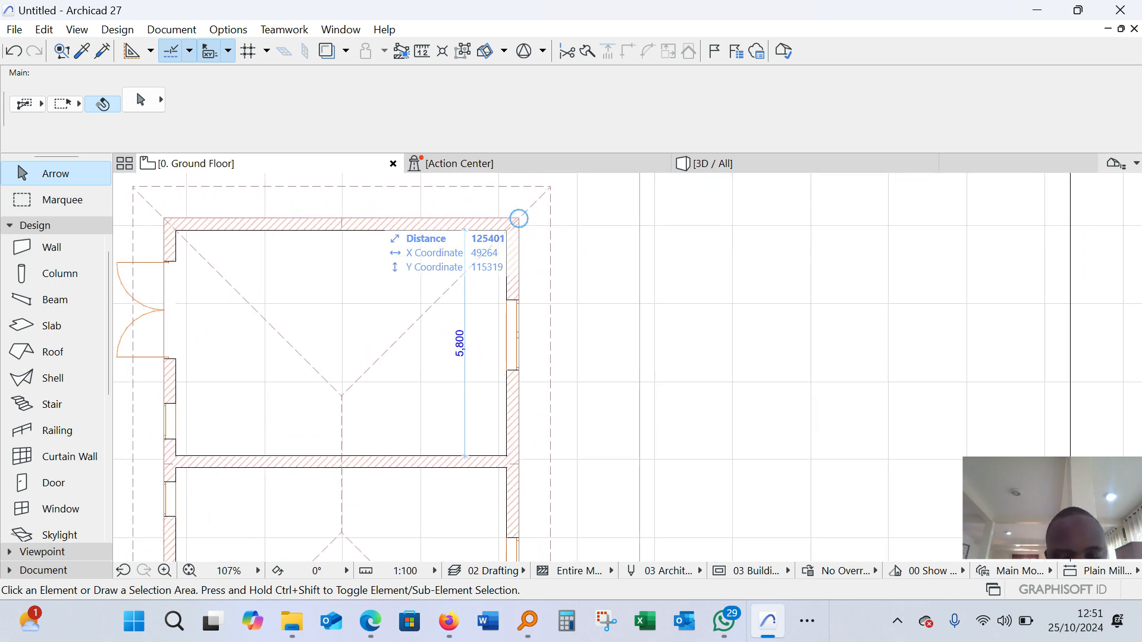
key(m)
key(m)
key(m)
key(m)
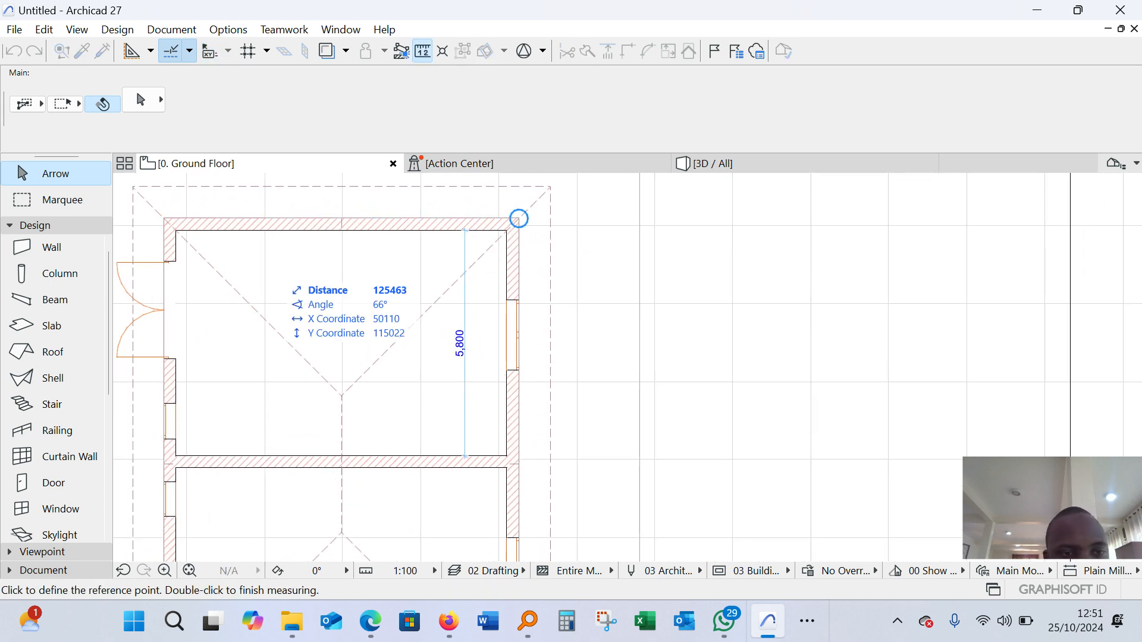
key(m)
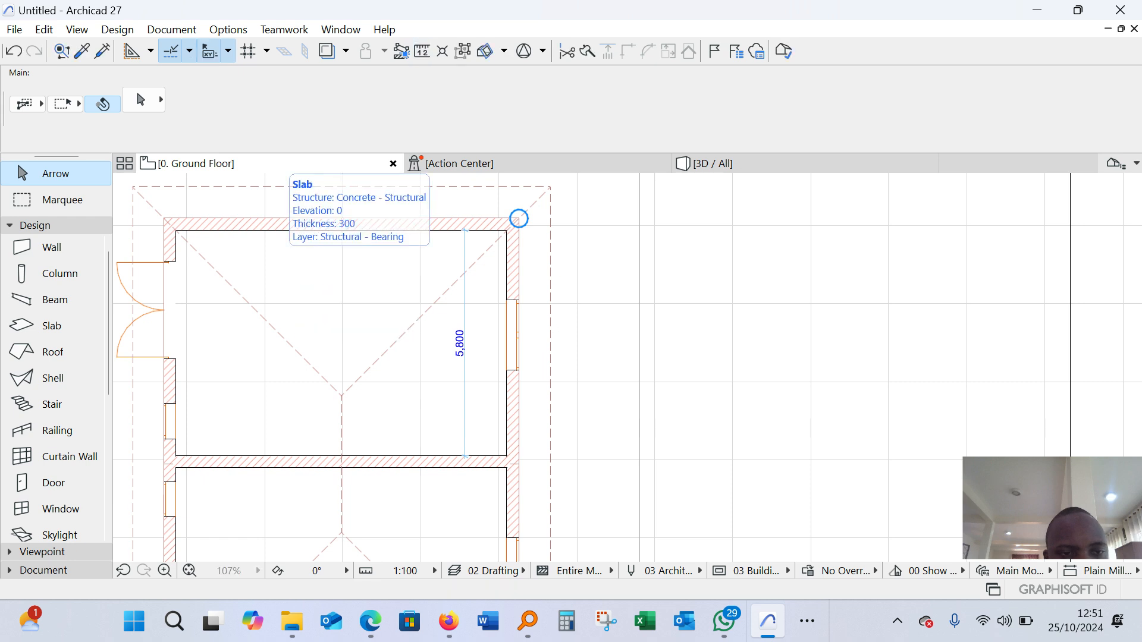
key(m)
key(m)
key(m)
key(m)
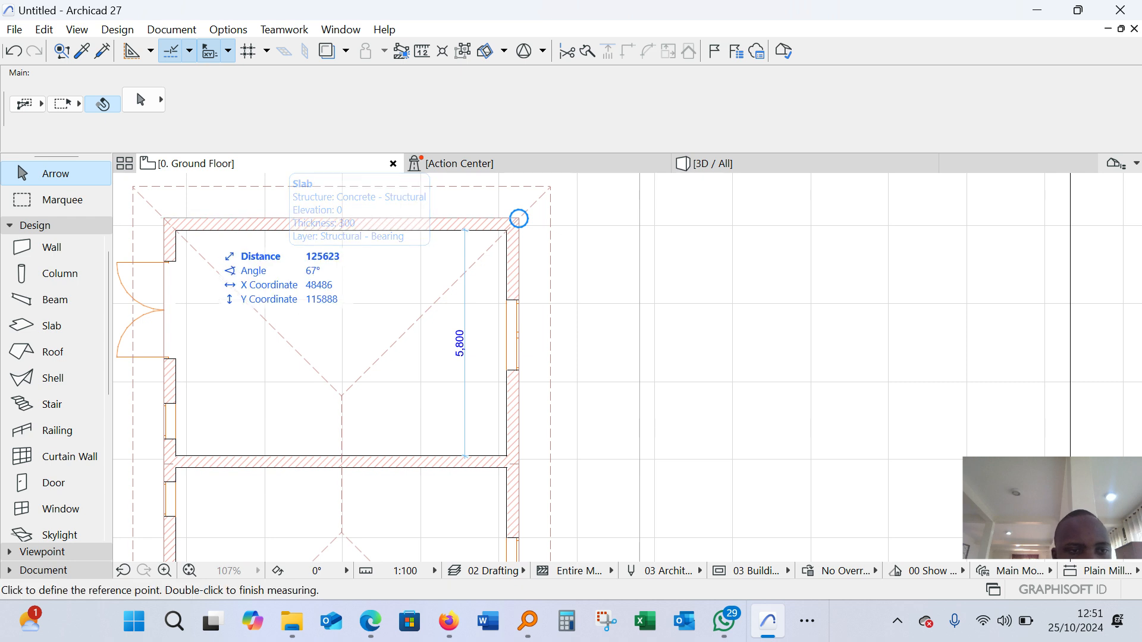
click(164, 218)
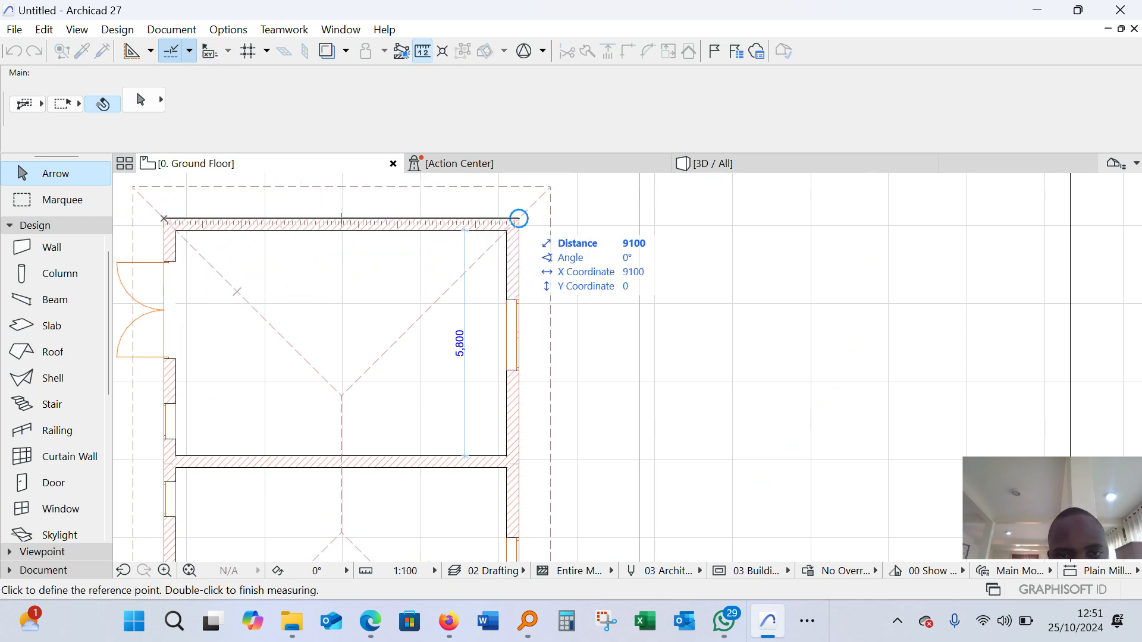
key(m)
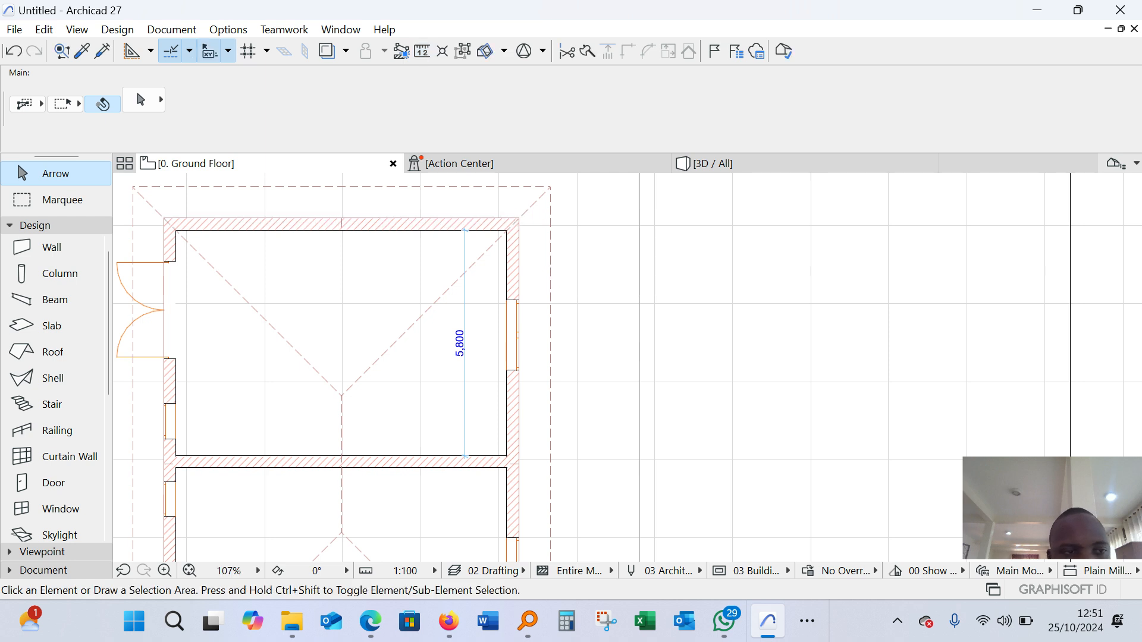
With the Wall tool, start a chained wall inside the new plot and draw its horizontal upper segment 9100 mm long
scroll(390, 269, down, 3)
scroll(294, 268, down, 3)
scroll(418, 230, up, 4)
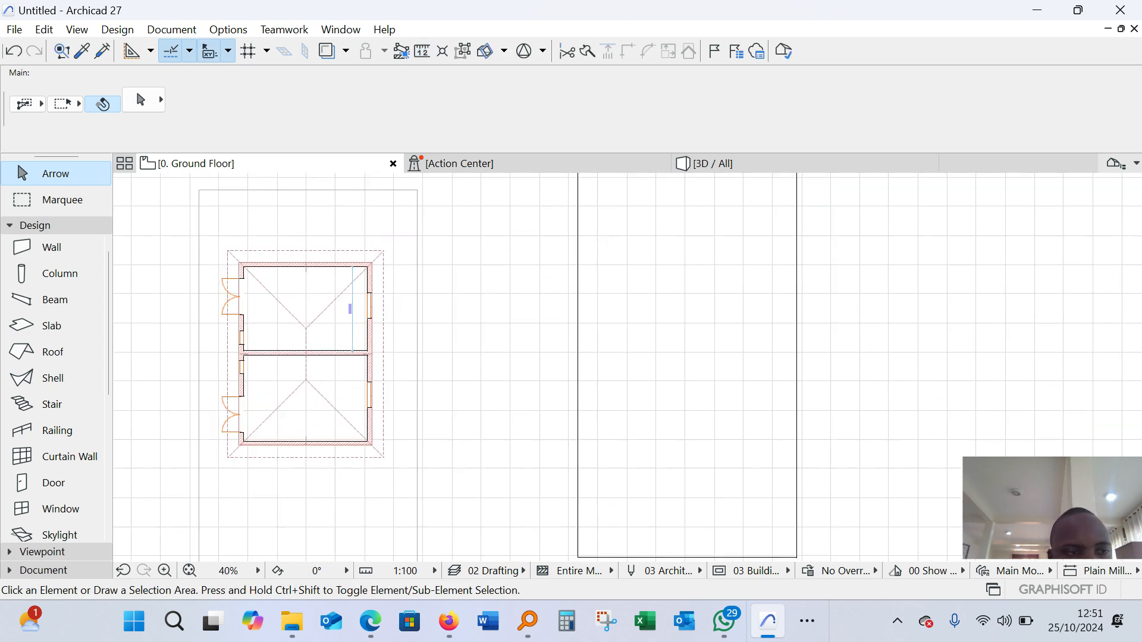
click(96, 248)
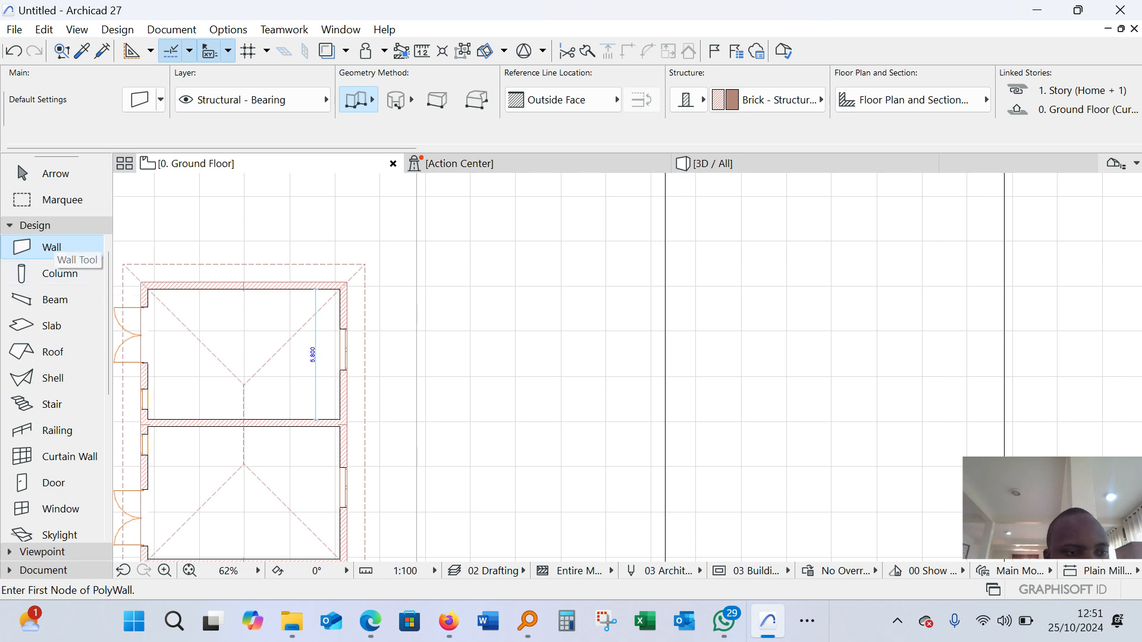
scroll(294, 247, down, 4)
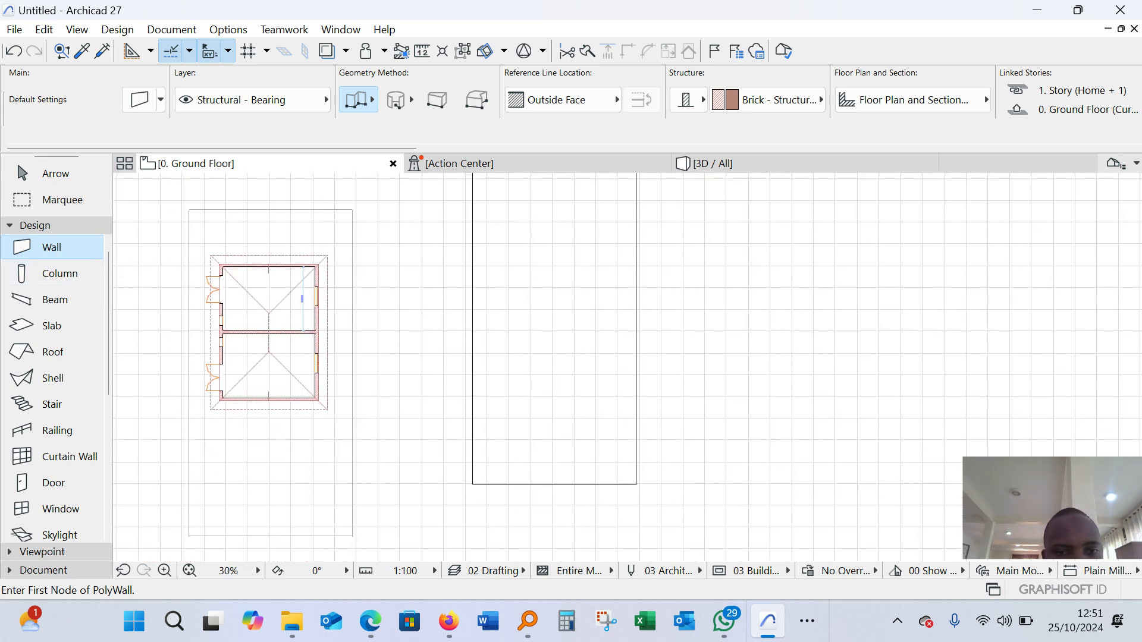
scroll(534, 357, up, 8)
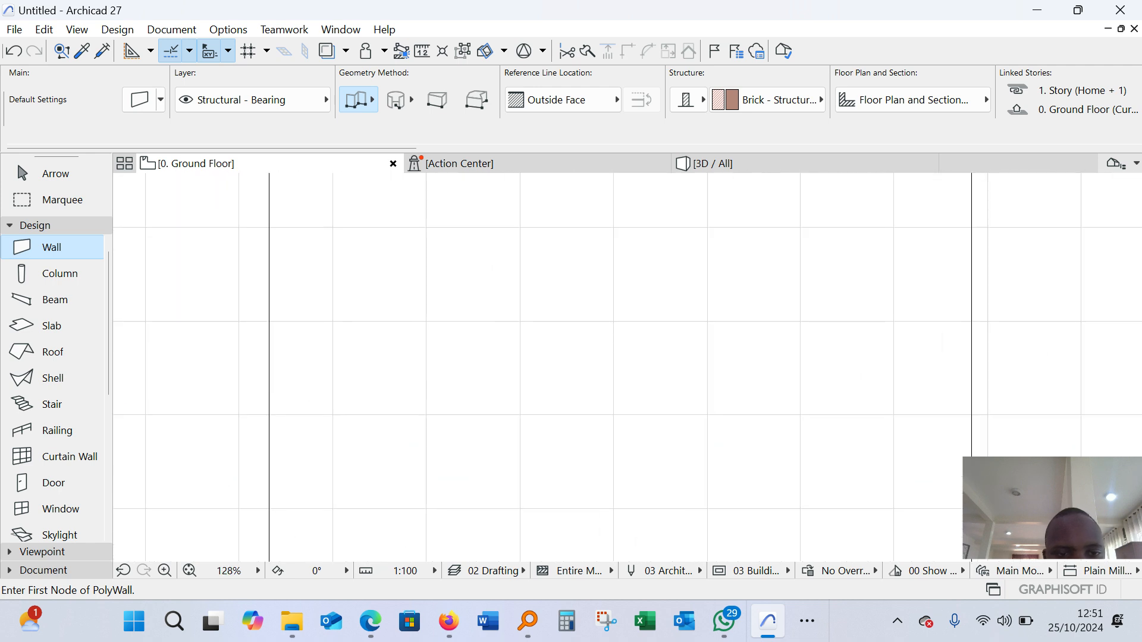
click(350, 320)
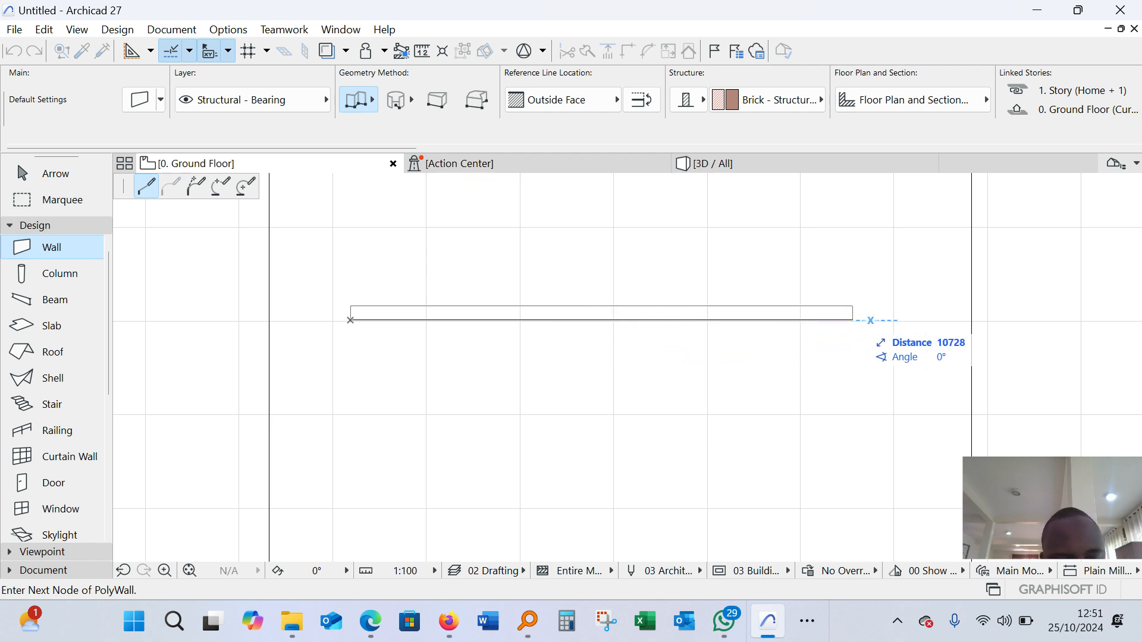
scroll(870, 320, down, 2)
scroll(864, 319, up, 2)
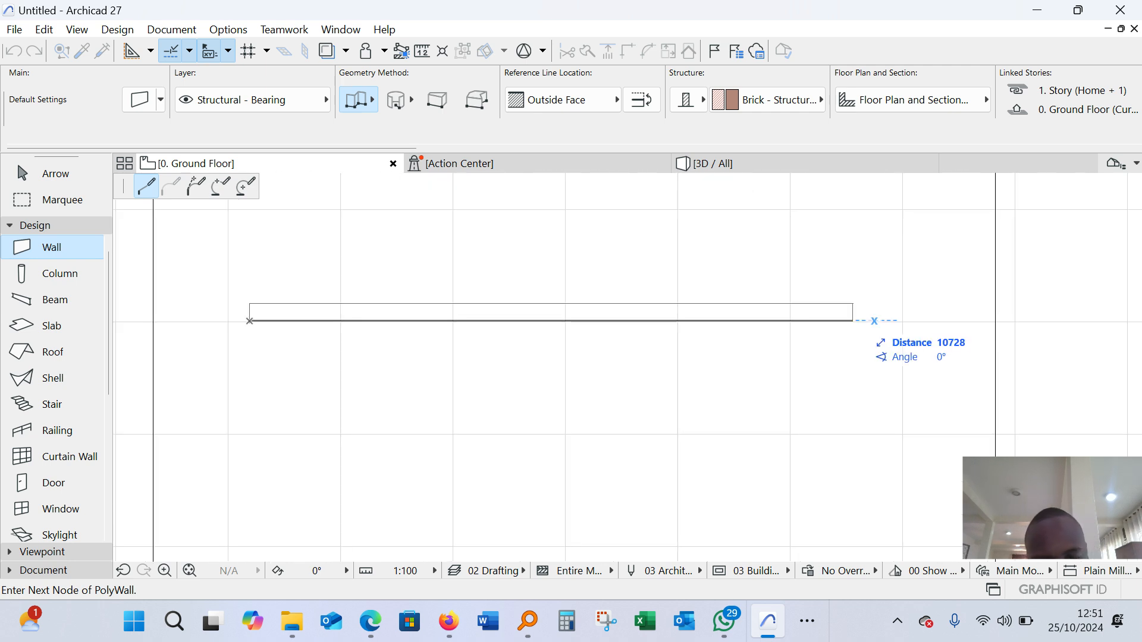
text(91)
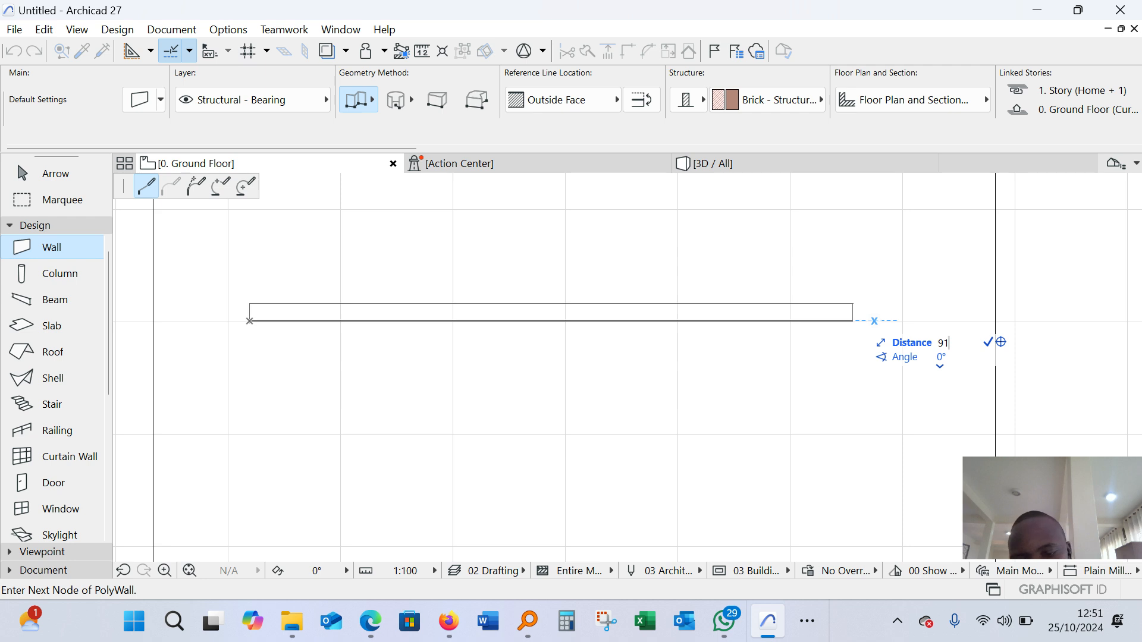
text(00)
key(Return)
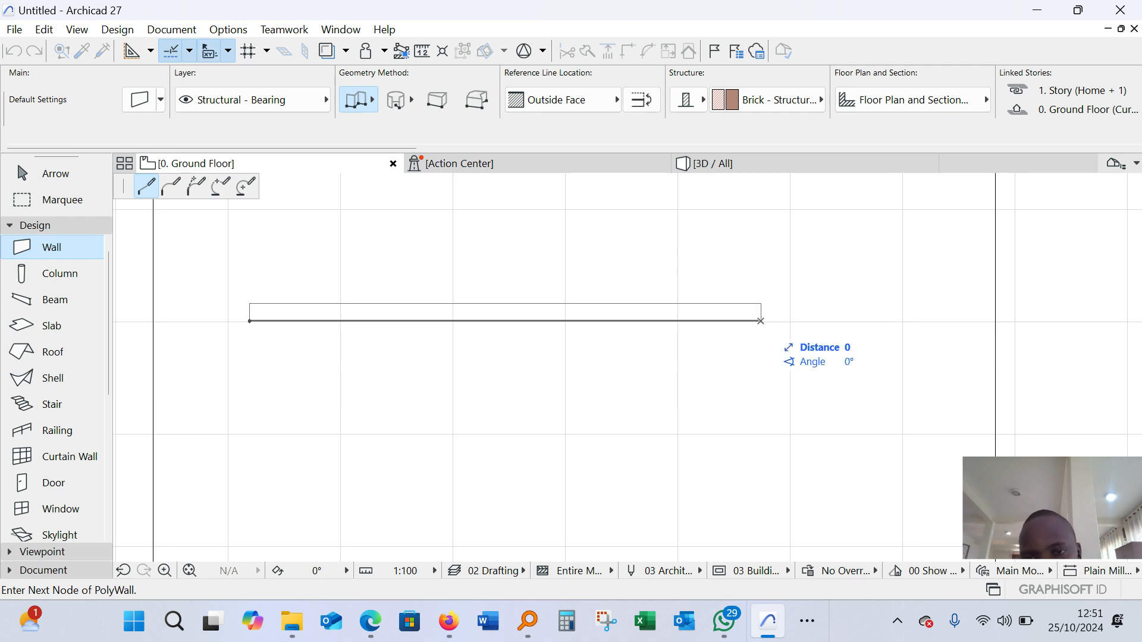
Continue the chained wall straight down from the upper-right corner with a 12600 mm segment
scroll(761, 322, down, 3)
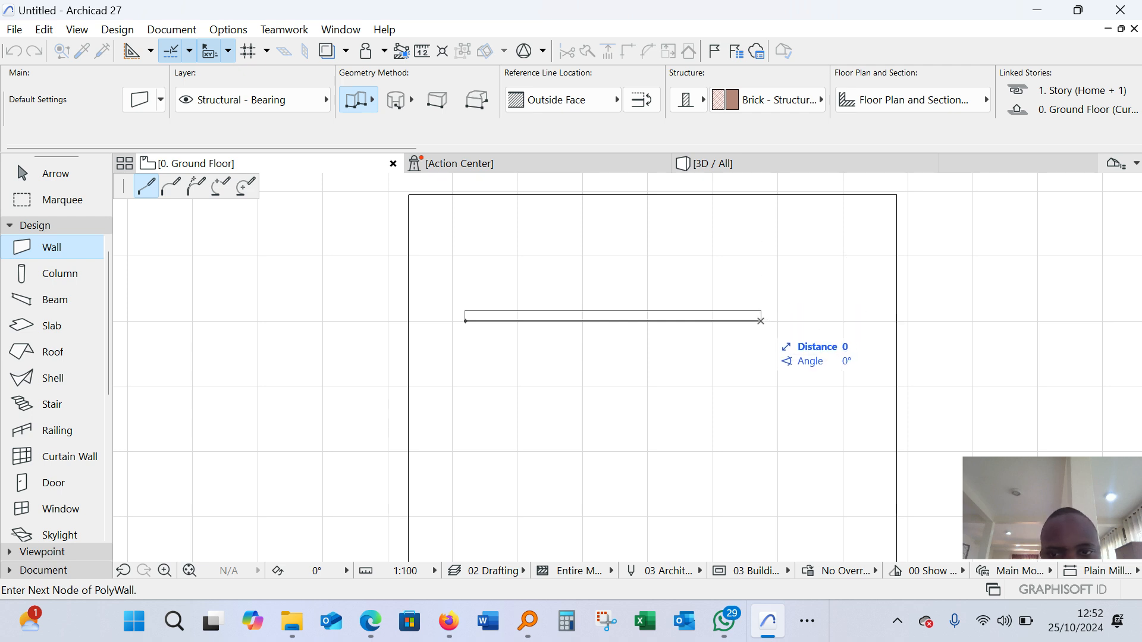
scroll(741, 370, down, 5)
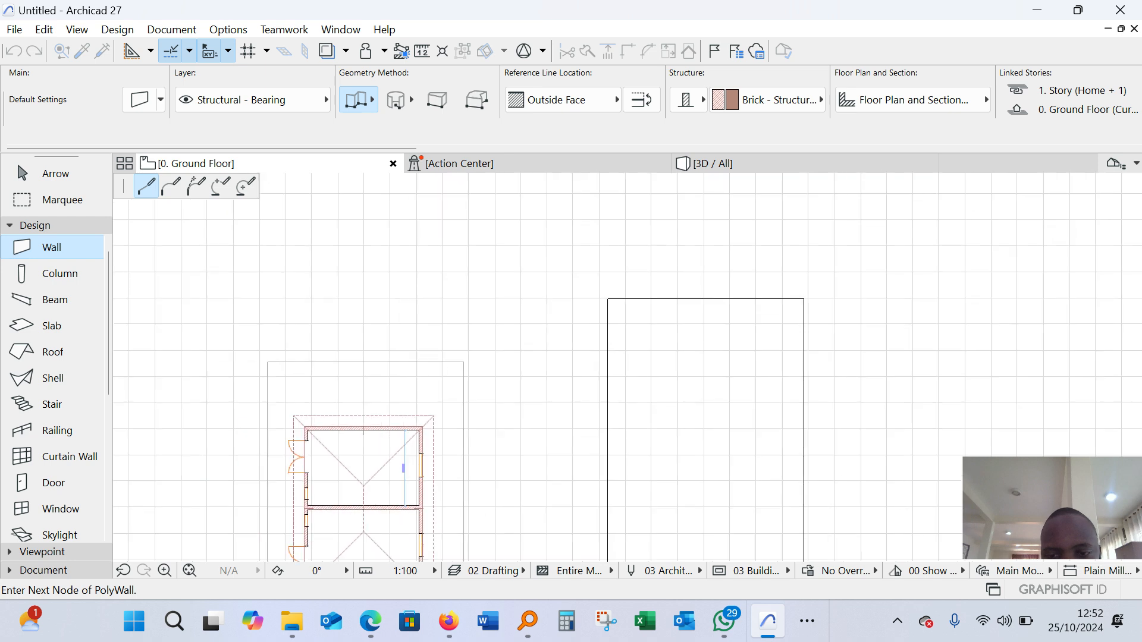
scroll(750, 500, up, 1)
scroll(721, 404, down, 2)
scroll(737, 524, up, 4)
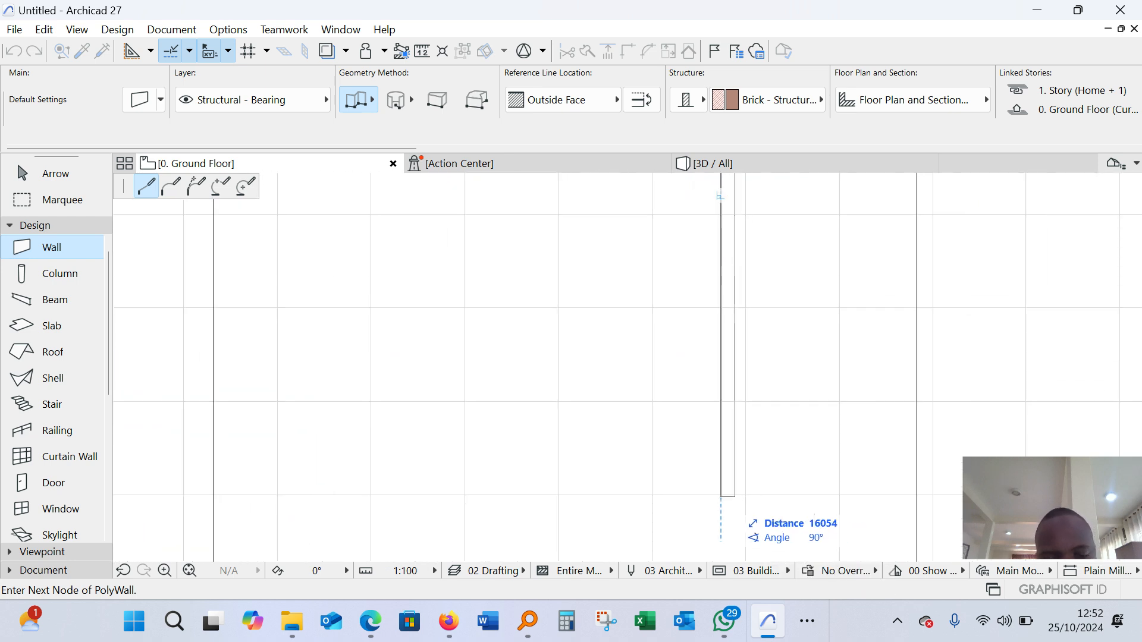
text(12600)
key(Return)
Draw the lower wall back to directly below the start point, close the outline at the upper-left start corner, and leave the Wall tool
scroll(722, 337, down, 2)
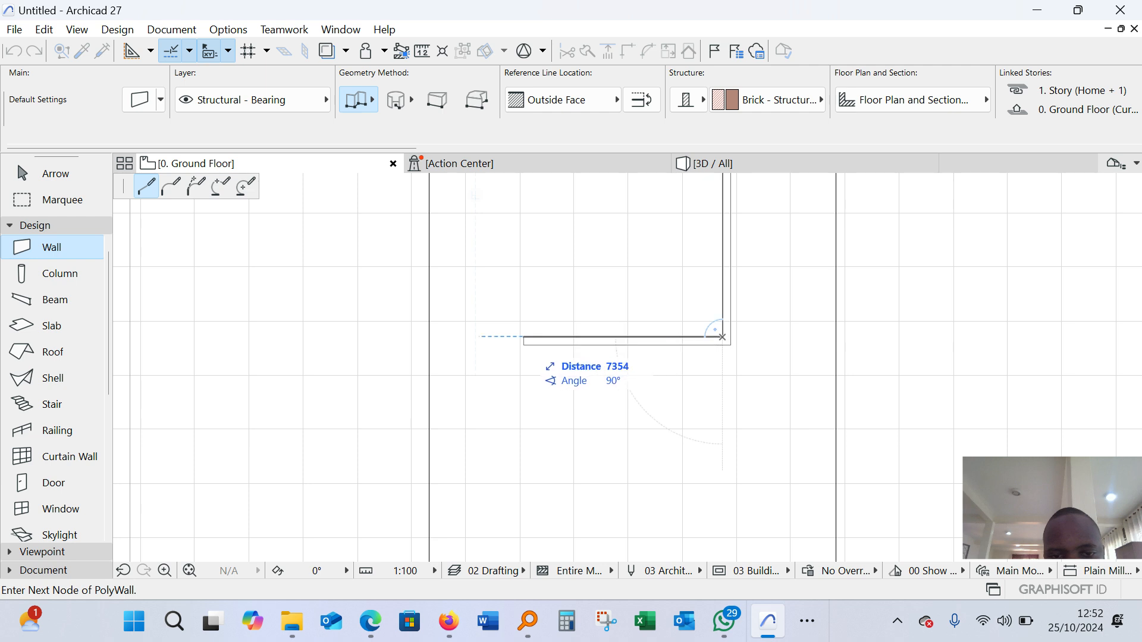
scroll(475, 337, down, 4)
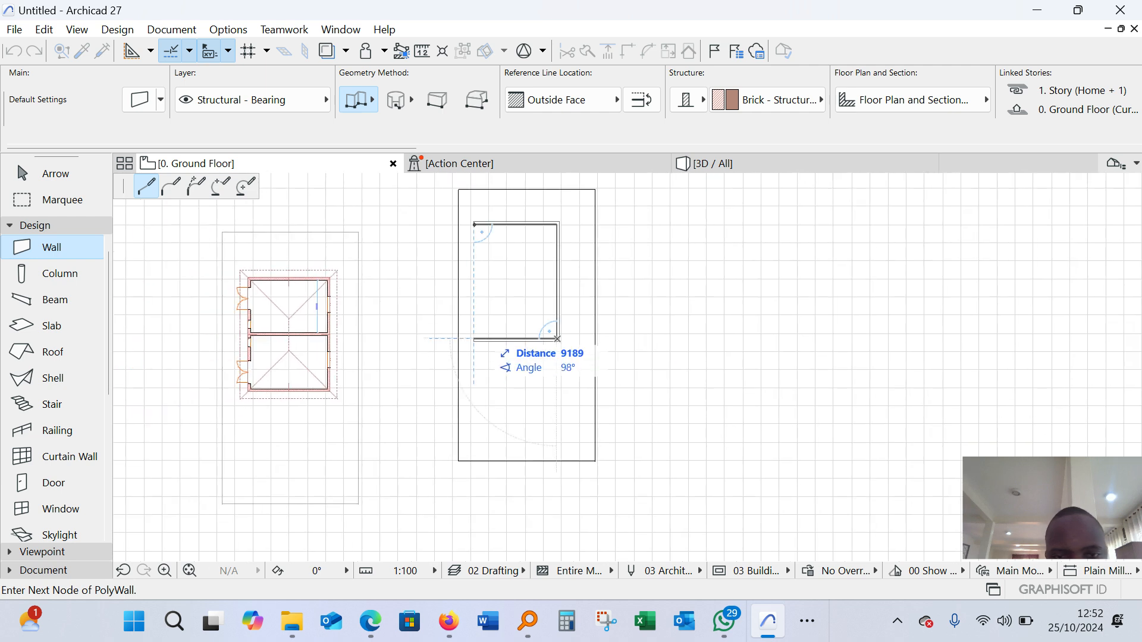
scroll(476, 342, up, 4)
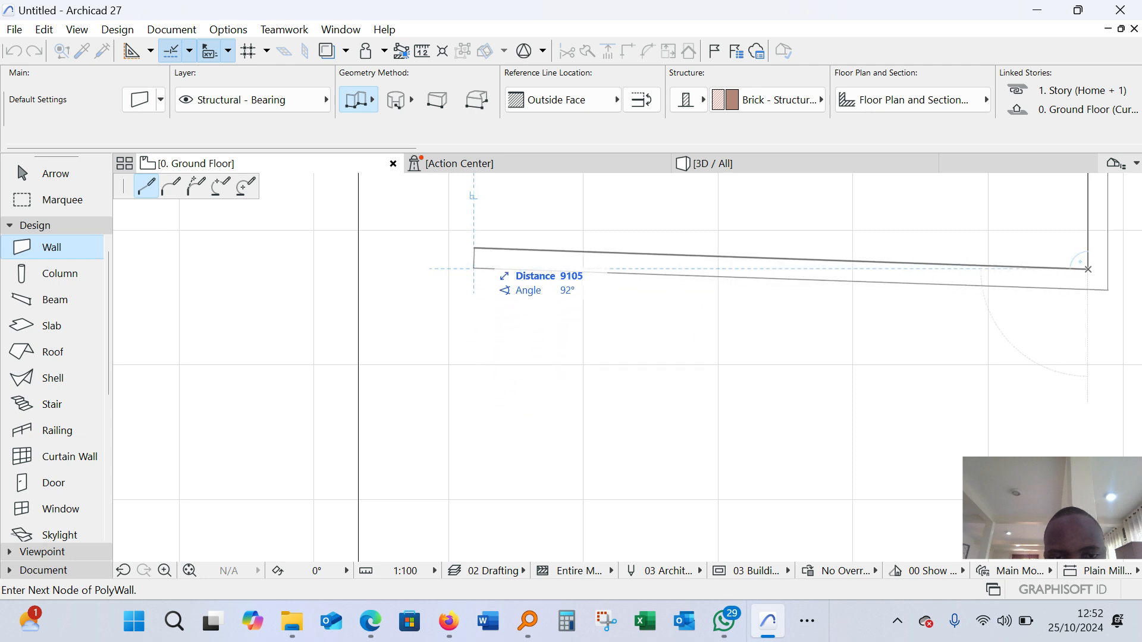
scroll(473, 269, up, 2)
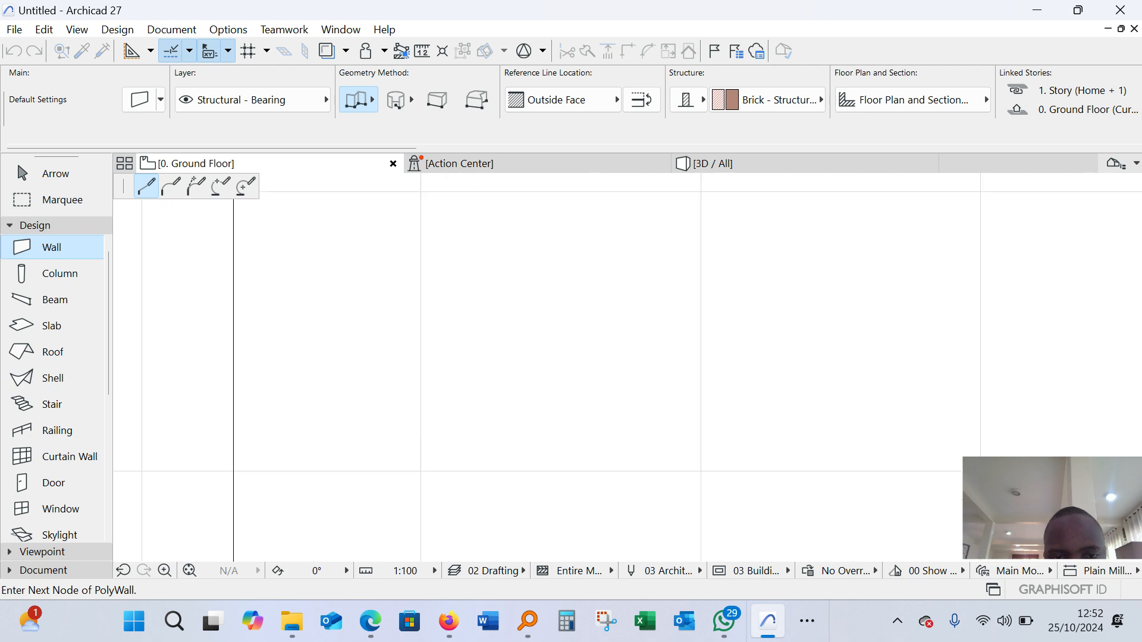
scroll(517, 373, down, 5)
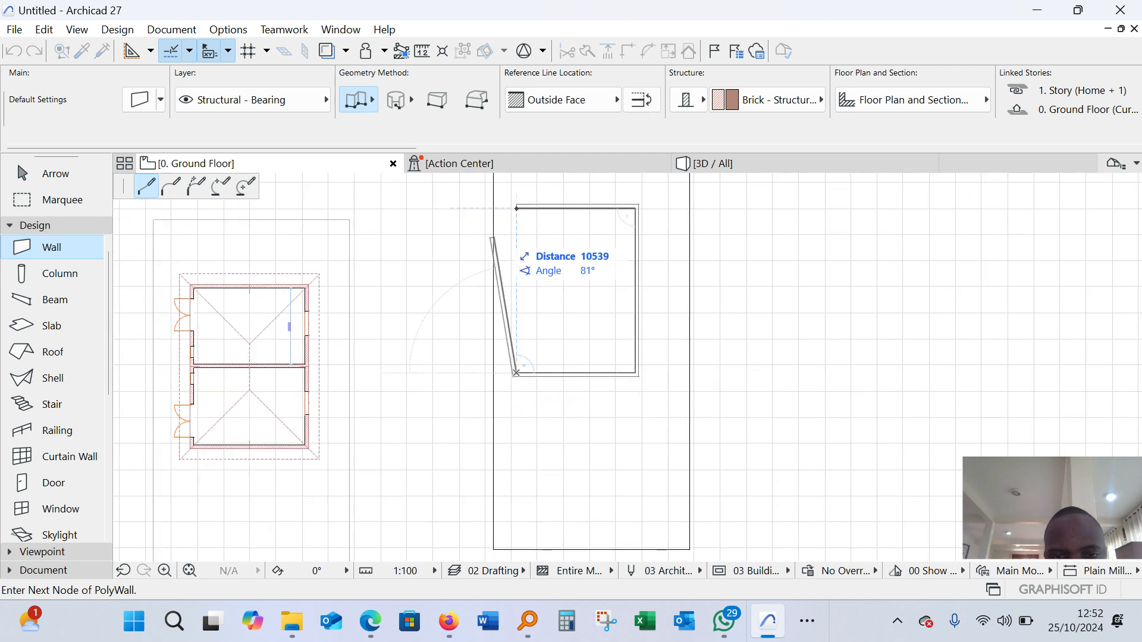
scroll(515, 213, up, 3)
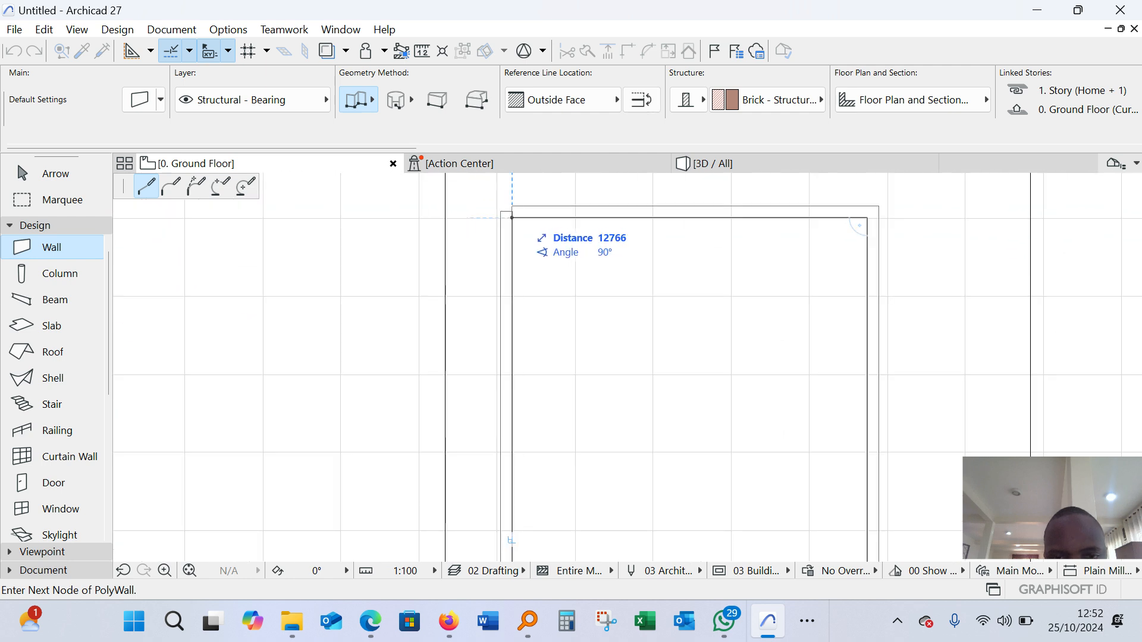
click(512, 217)
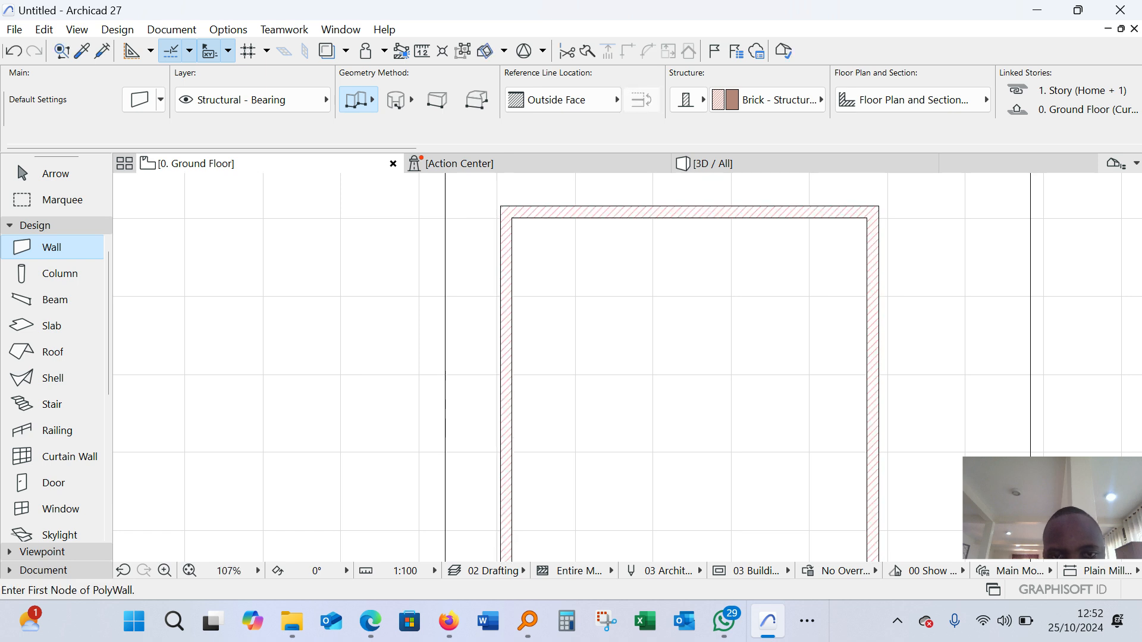
scroll(551, 290, down, 2)
key(Escape)
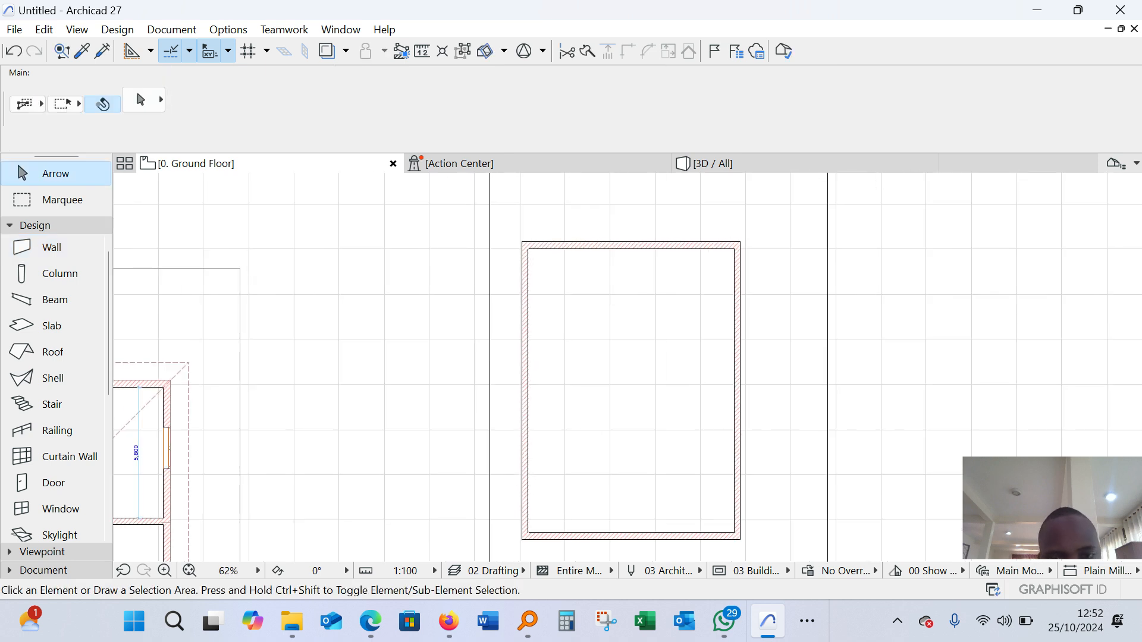
Measure the example building's outer width from its upper-left outer corner for comparison with the new walls
scroll(590, 289, down, 5)
scroll(356, 342, up, 7)
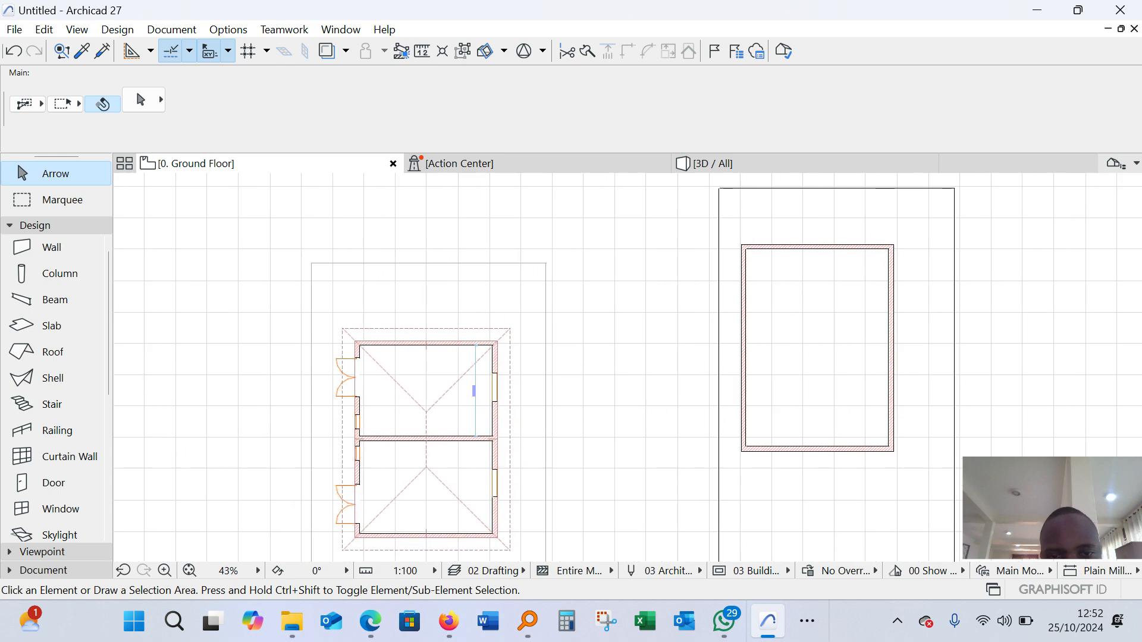
key(m)
scroll(331, 299, up, 5)
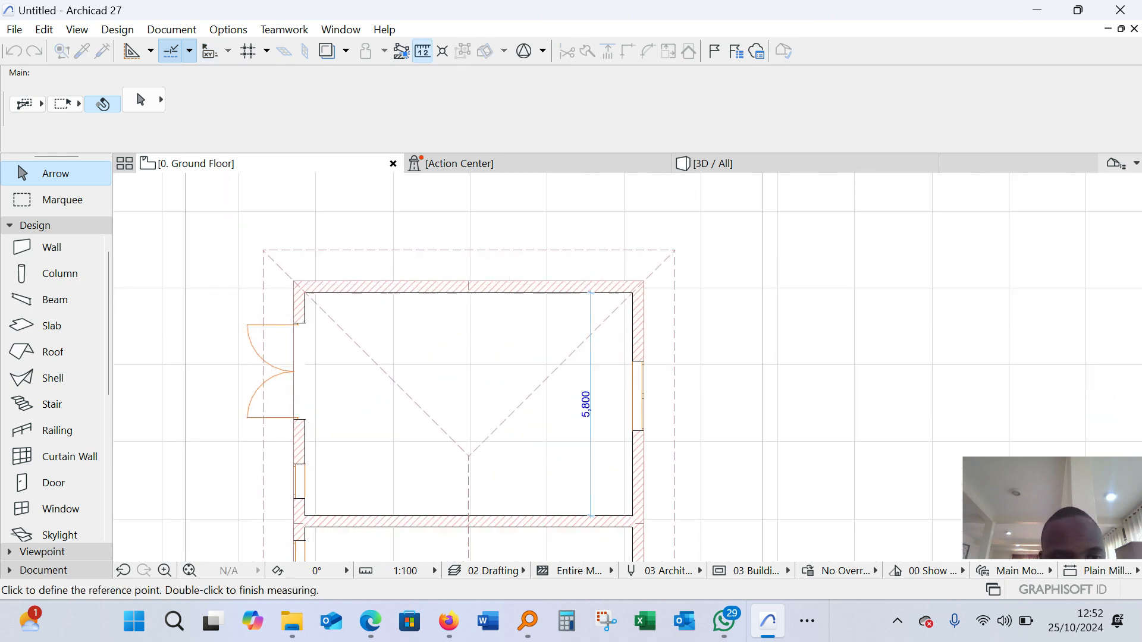
click(254, 263)
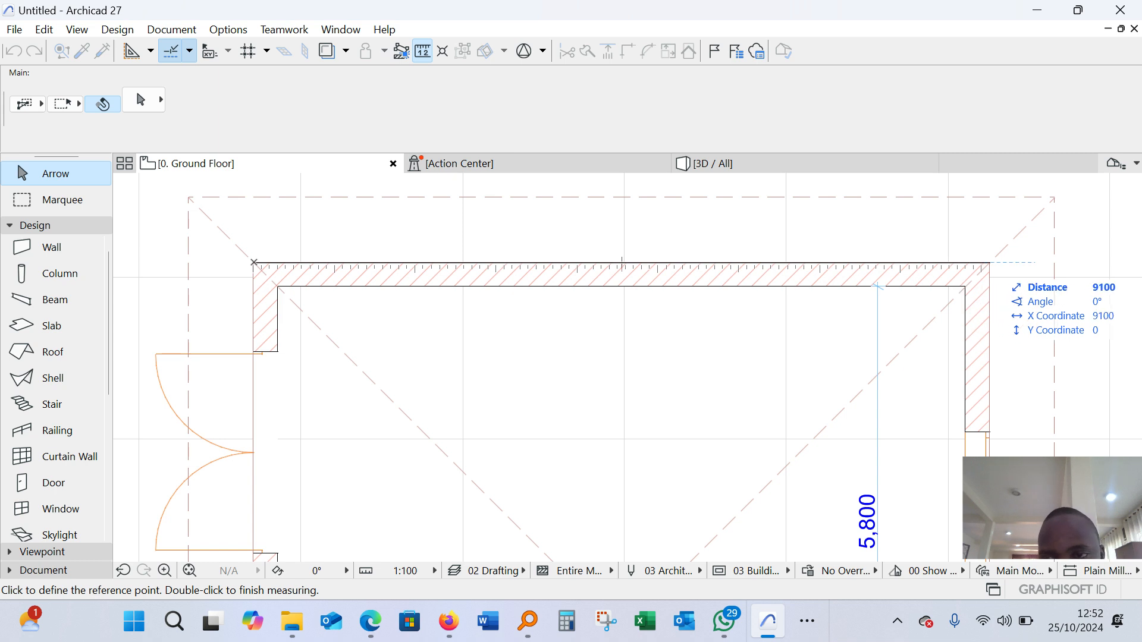
key(Escape)
Measure along the new building's upper wall, starting from its upper-left outer corner
scroll(447, 249, down, 10)
scroll(587, 199, up, 9)
key(m)
click(254, 328)
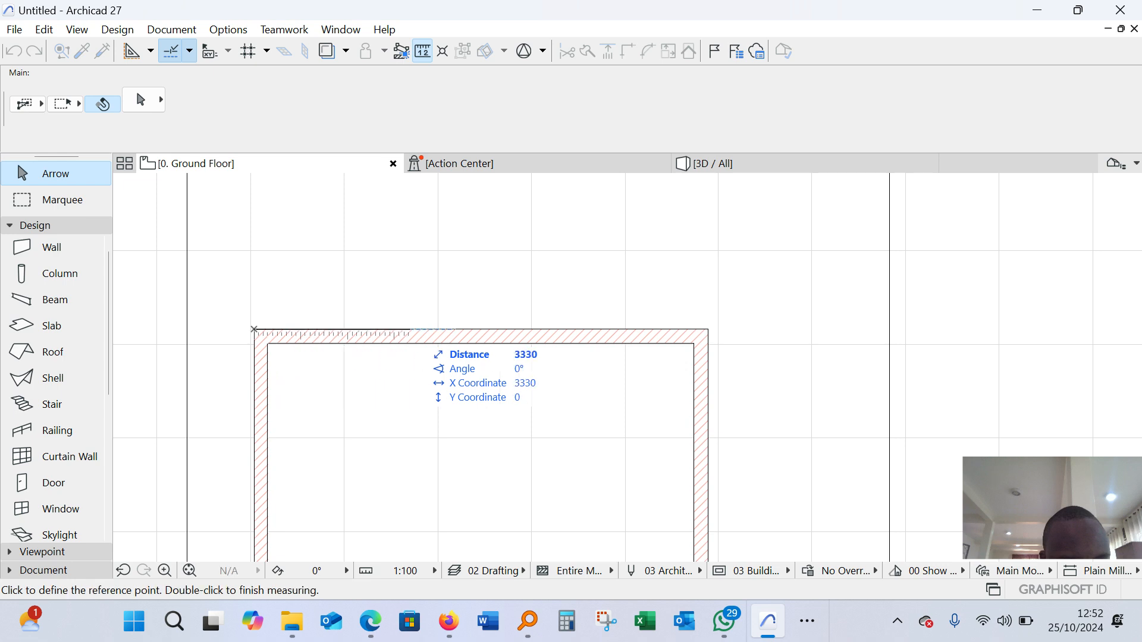
key(Escape)
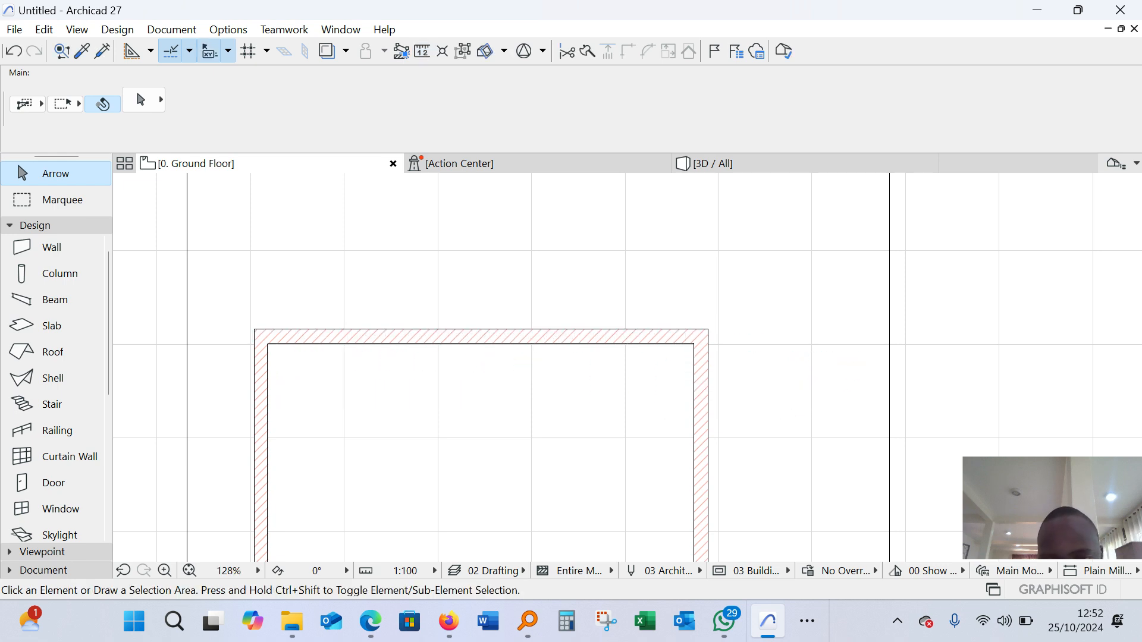
Select the new building's grouped outer walls and inspect their outline within the plot
click(274, 330)
key(Escape)
click(586, 333)
scroll(405, 298, down, 5)
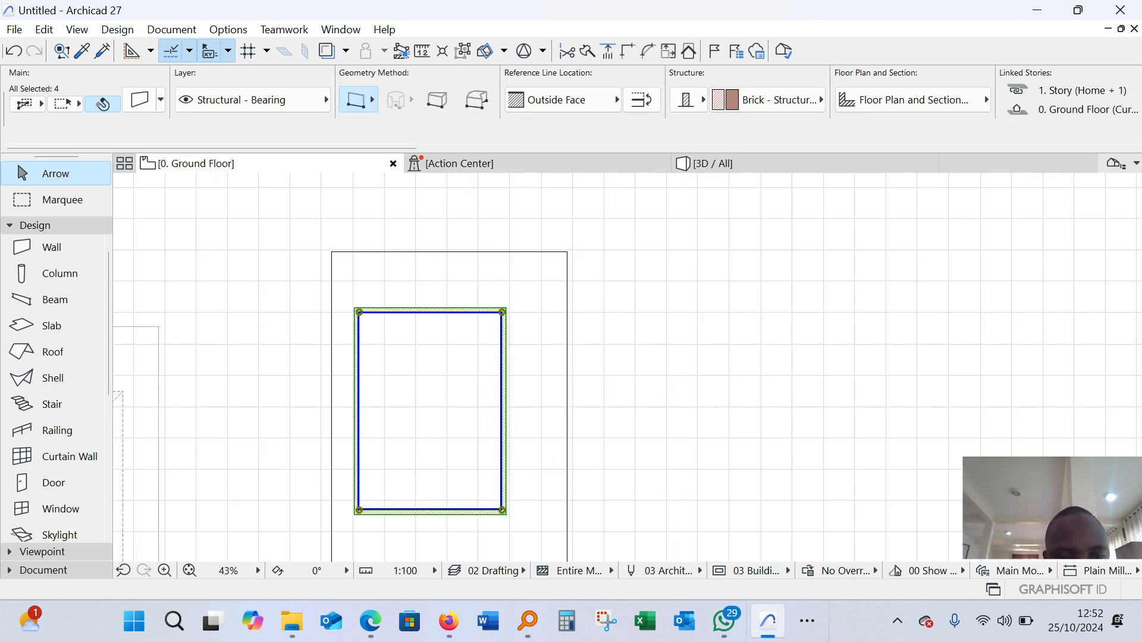
scroll(367, 314, up, 6)
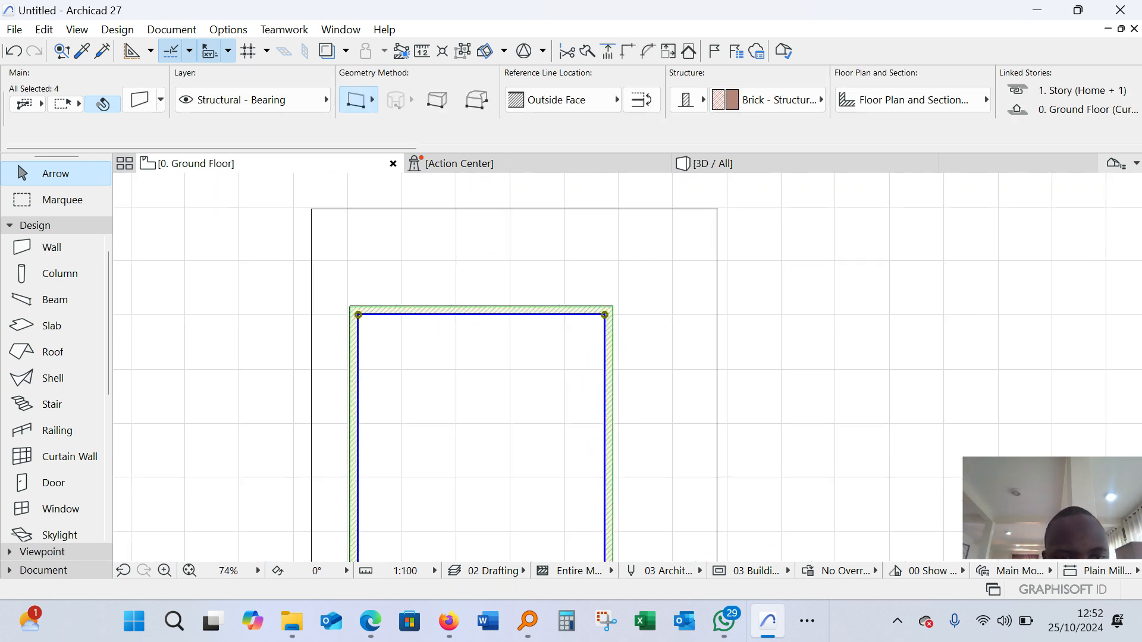
scroll(321, 249, down, 4)
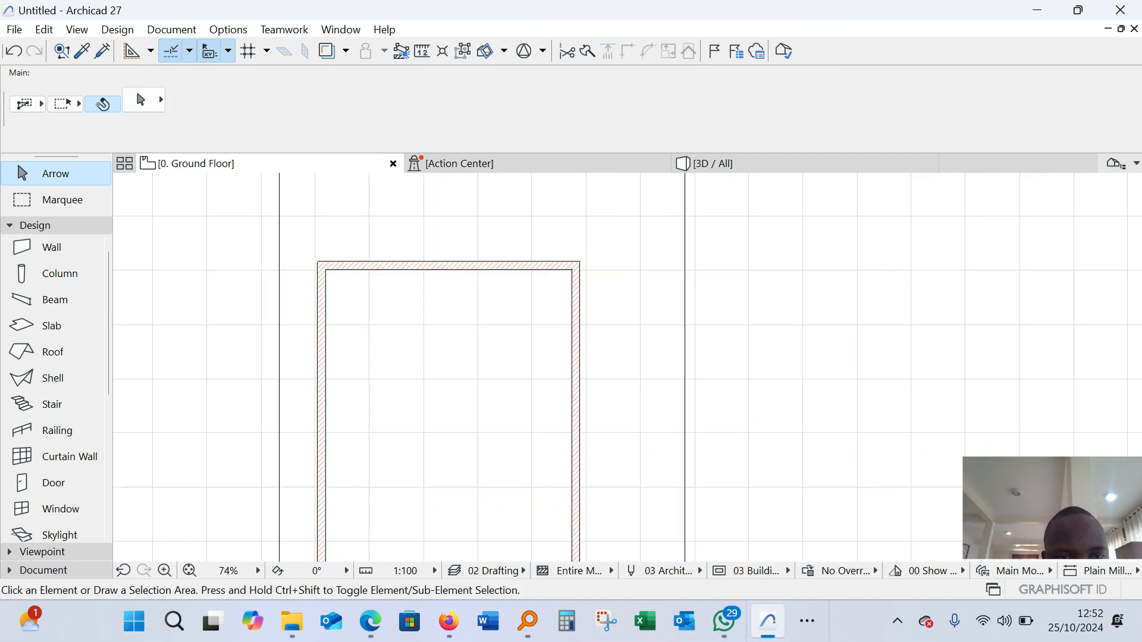
scroll(332, 274, down, 3)
scroll(344, 278, up, 4)
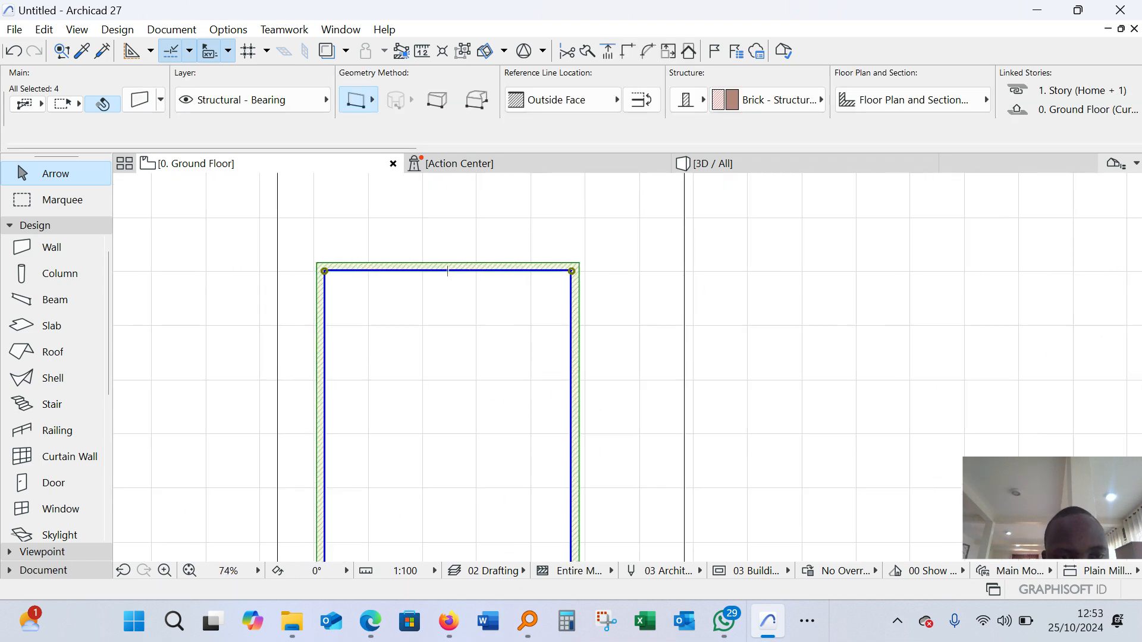
scroll(302, 260, down, 3)
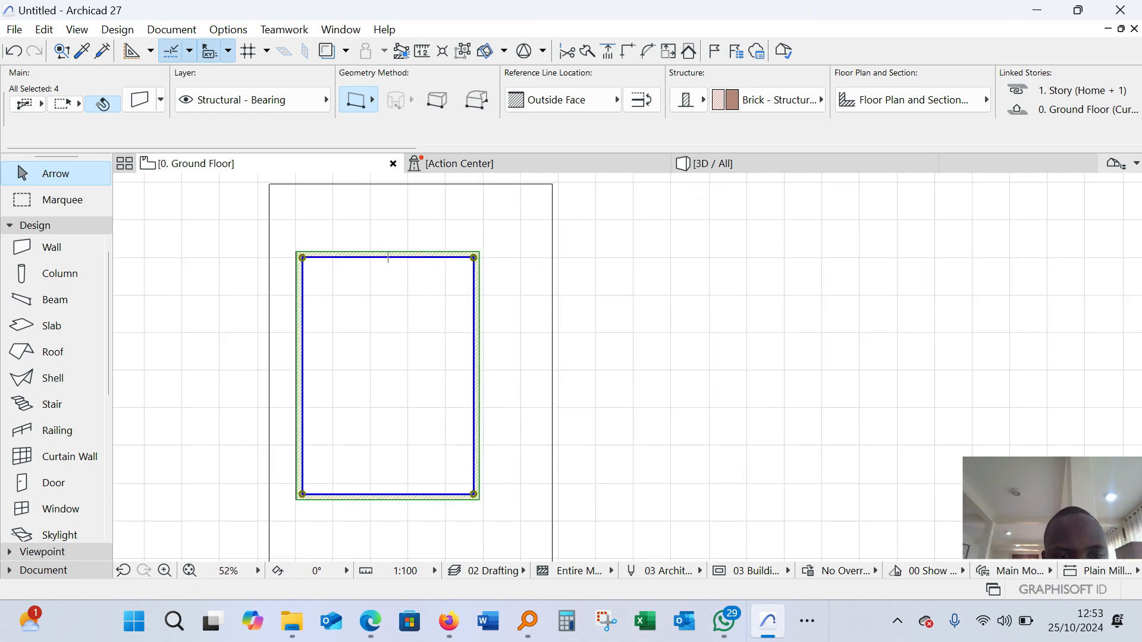
scroll(314, 496, up, 3)
scroll(574, 509, down, 3)
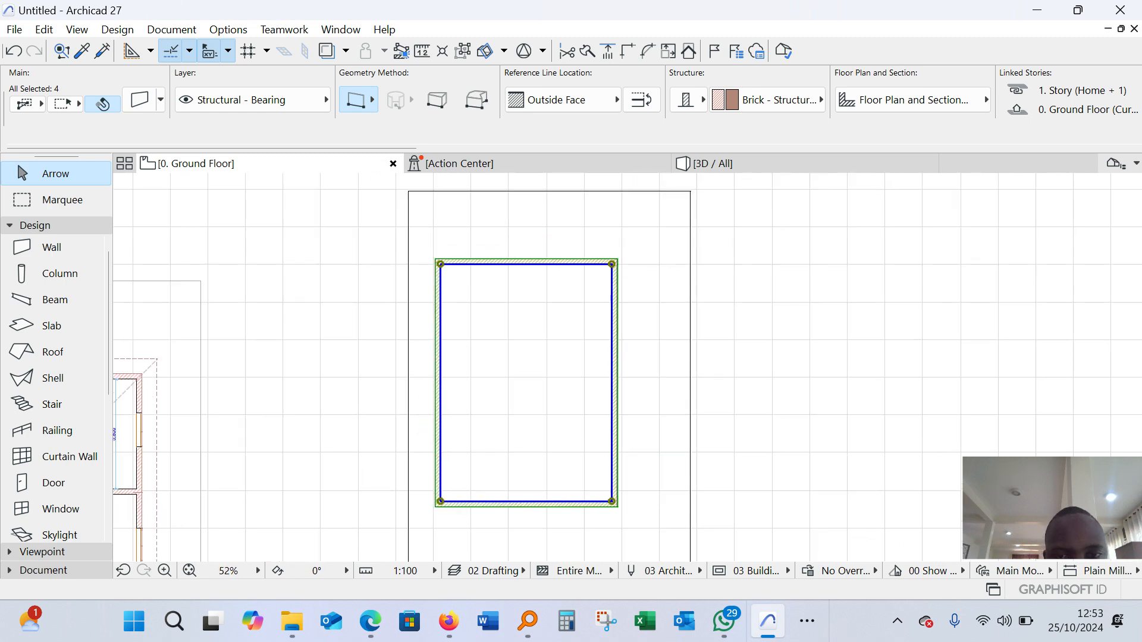
scroll(610, 261, up, 4)
scroll(532, 257, down, 3)
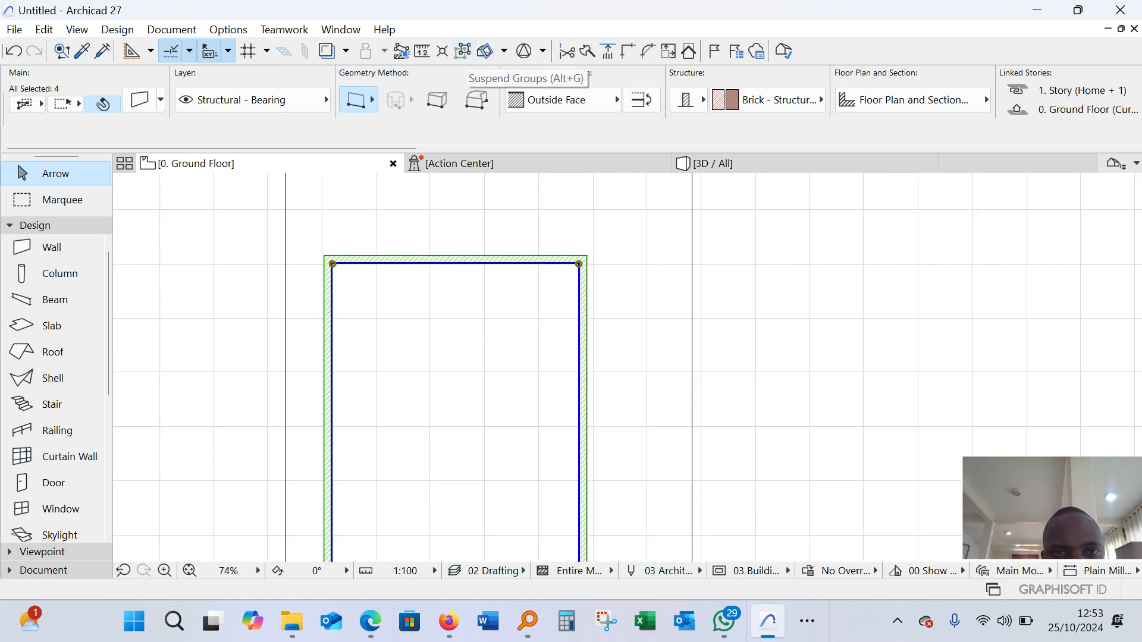
Suspend groups, pick the upper and left outer walls individually, and clear the selection
click(462, 51)
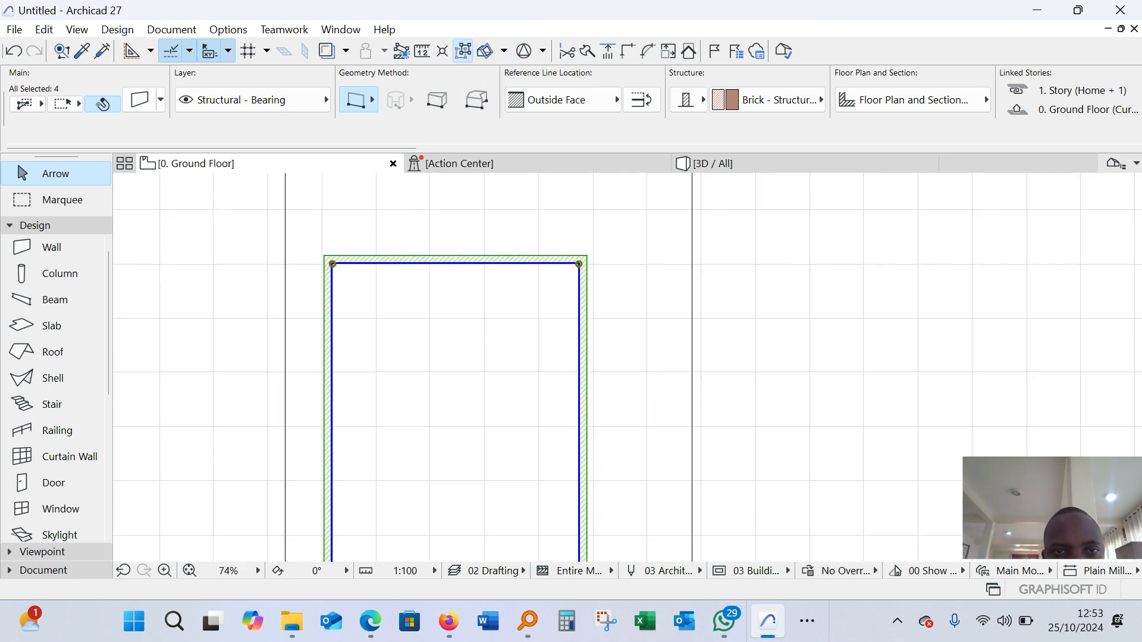
key(Escape)
click(456, 257)
click(331, 433)
key(Escape)
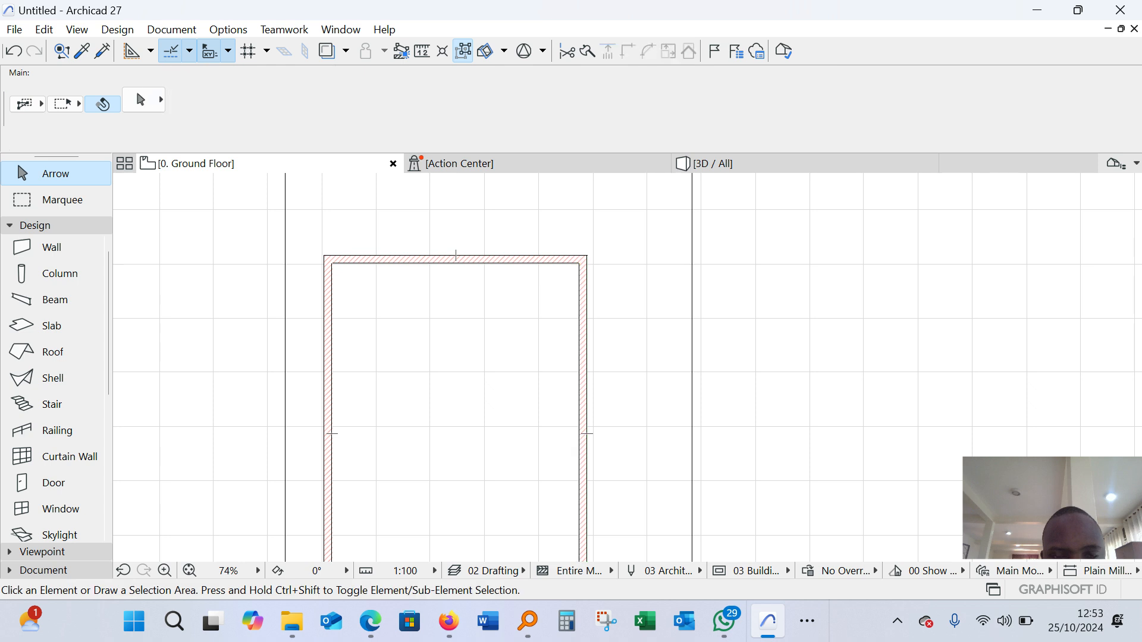
Measure along the example building's upper wall, starting from its upper-left outer corner
scroll(396, 320, down, 6)
scroll(151, 393, up, 5)
scroll(276, 387, down, 3)
scroll(176, 346, up, 6)
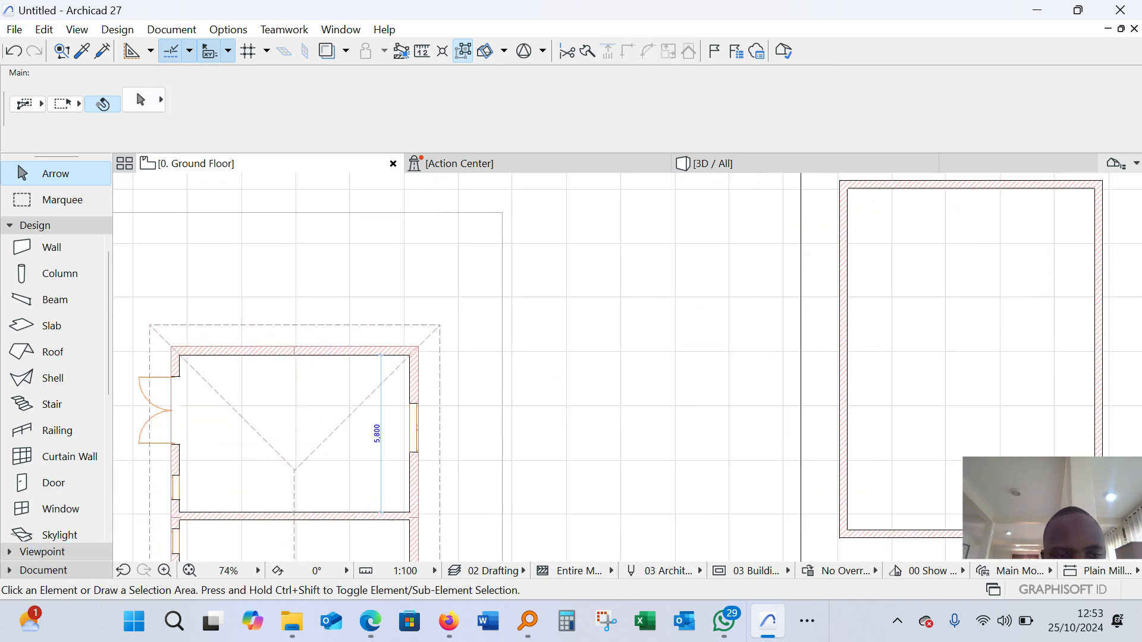
key(m)
click(175, 341)
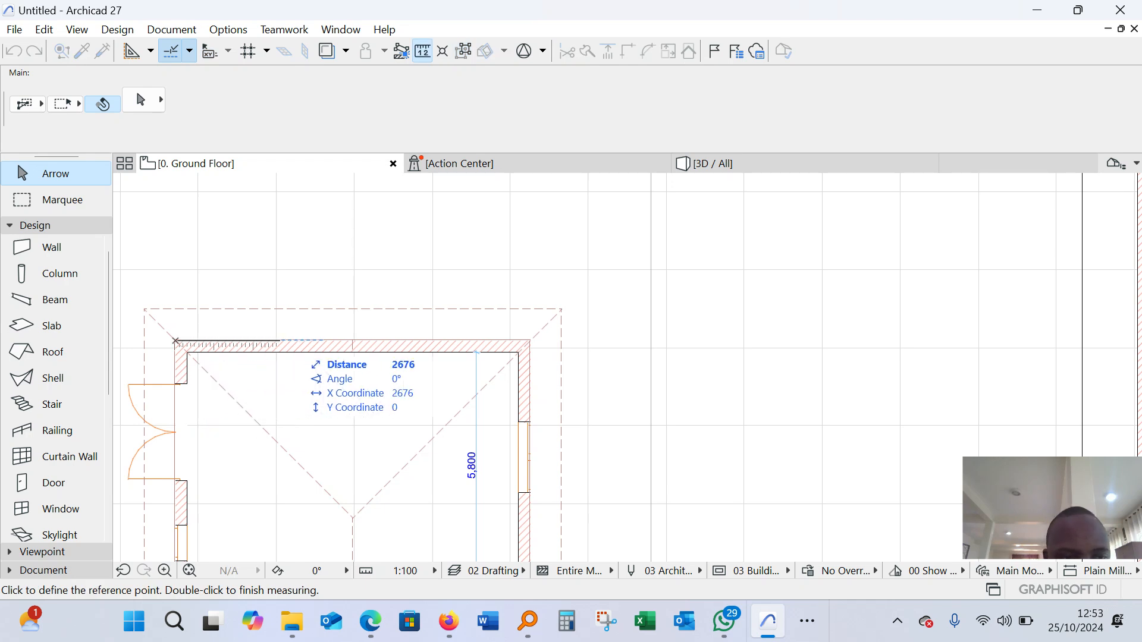
key(Escape)
Measure the new building's outer width from its upper-right outer corner to its upper-left outer corner
scroll(361, 374, down, 8)
scroll(643, 309, up, 10)
key(m)
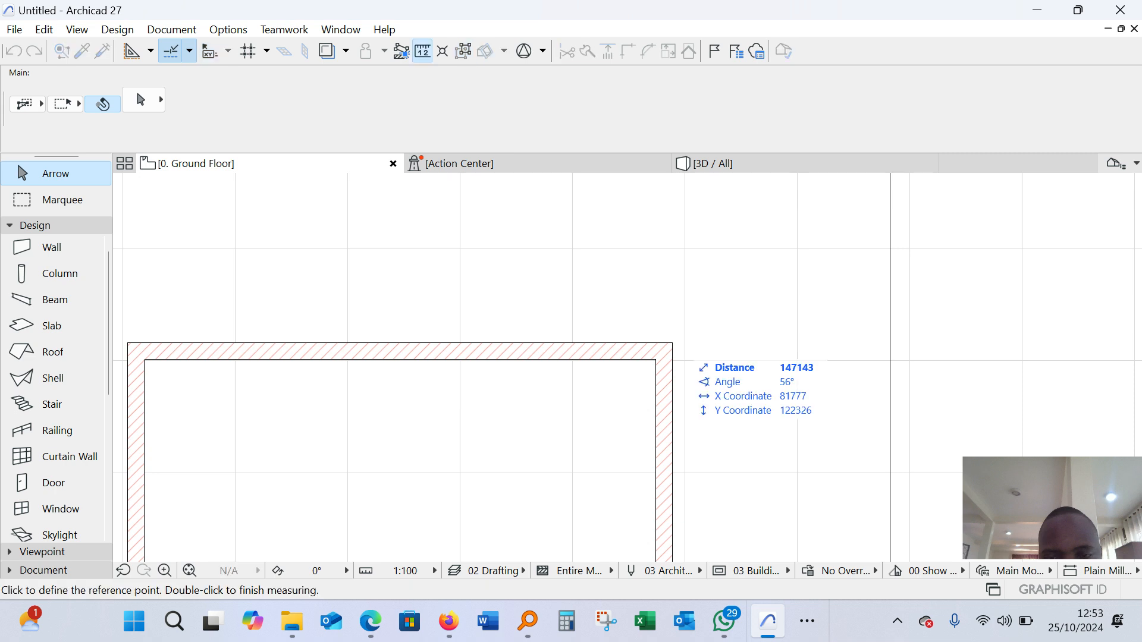
click(672, 342)
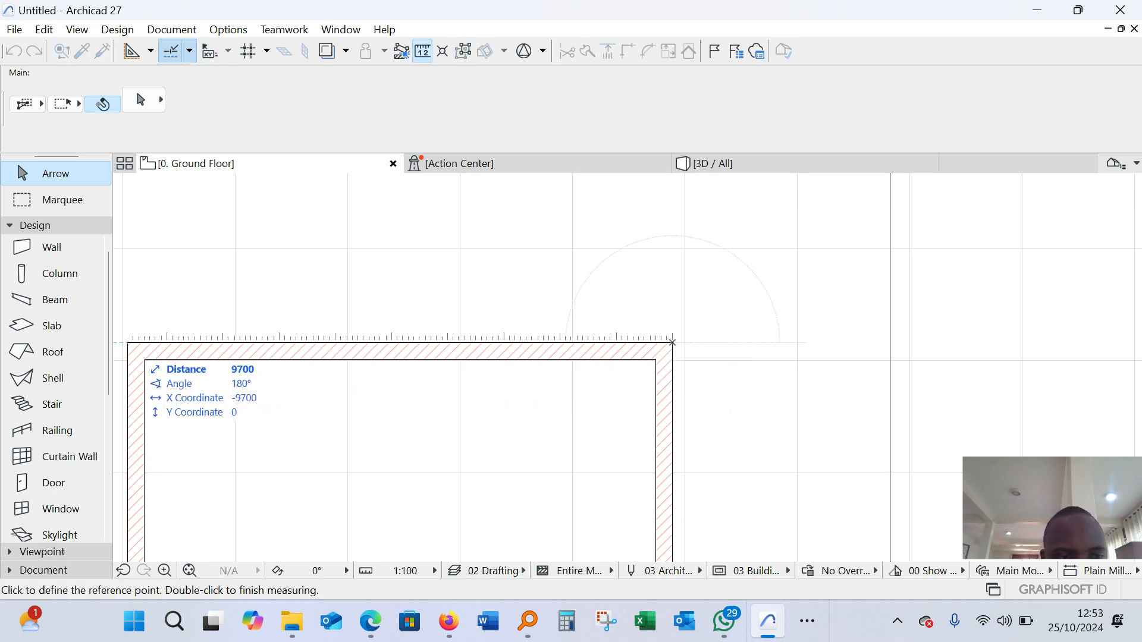
key(Escape)
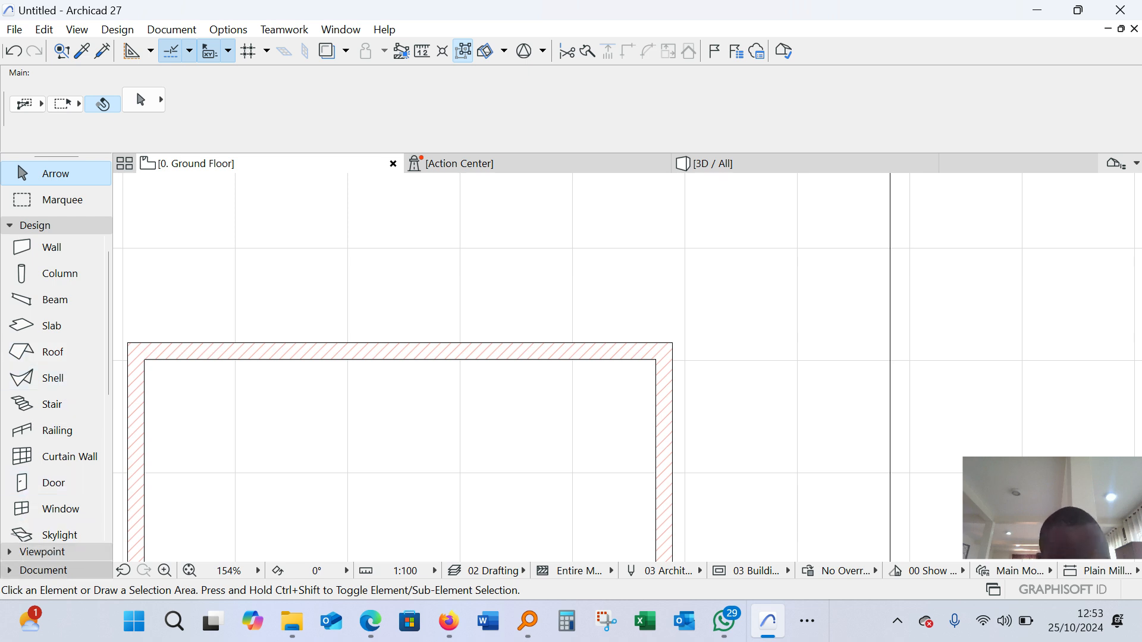
Draw chained guide lines from the new building's upper-right outer corner: 9000 mm left along the wall, and about 2084 mm straight up
click(44, 570)
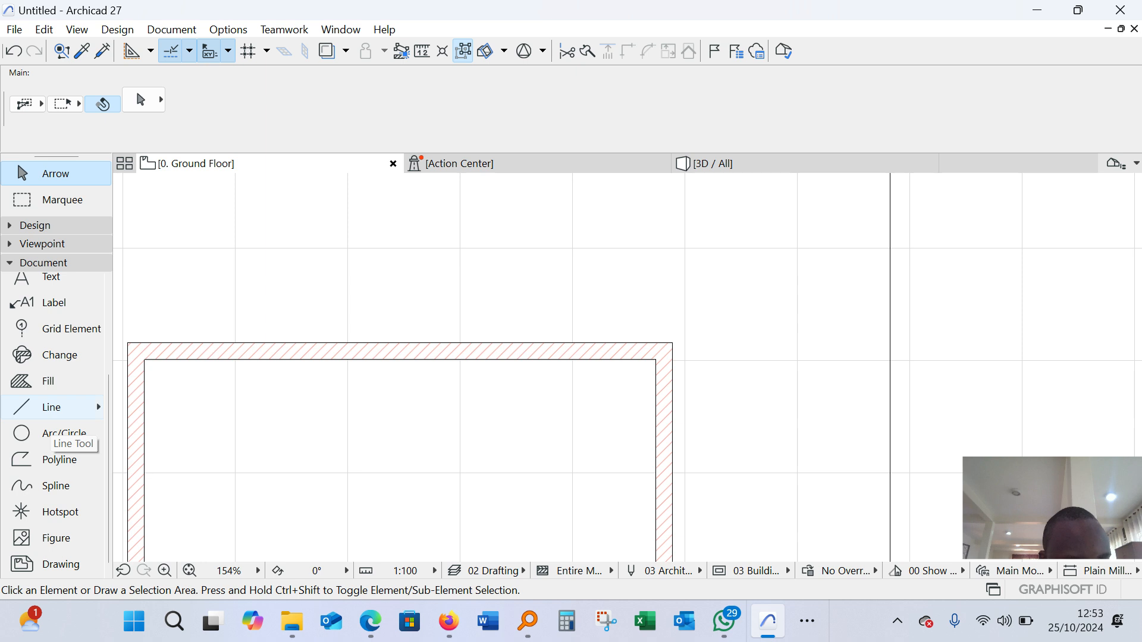
click(51, 407)
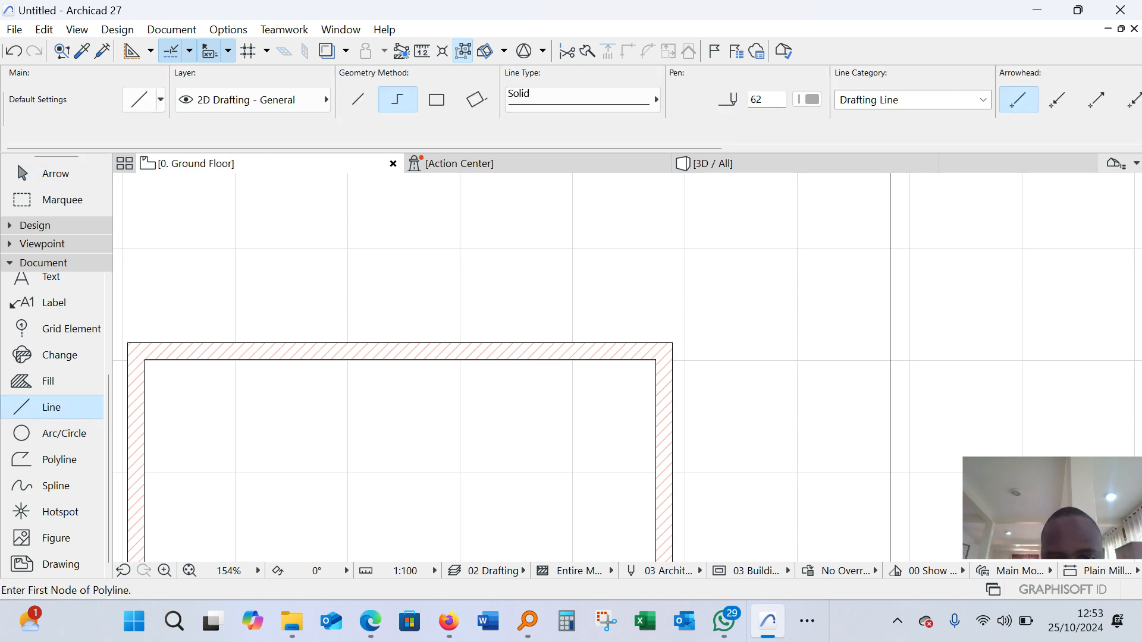
click(672, 343)
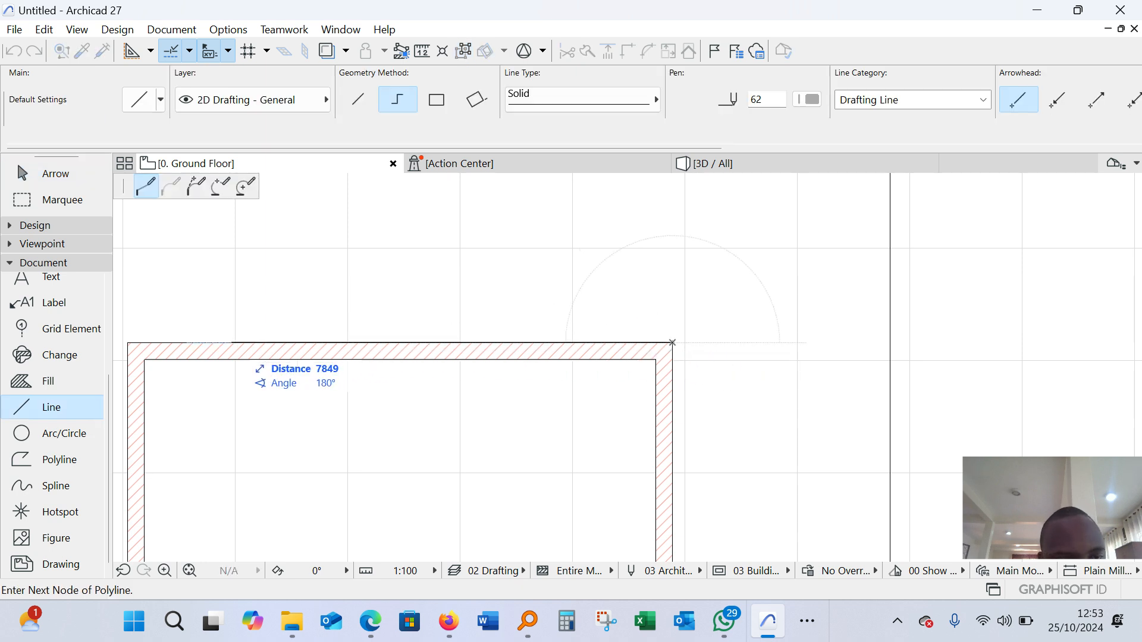
text(9)
text(000)
key(Return)
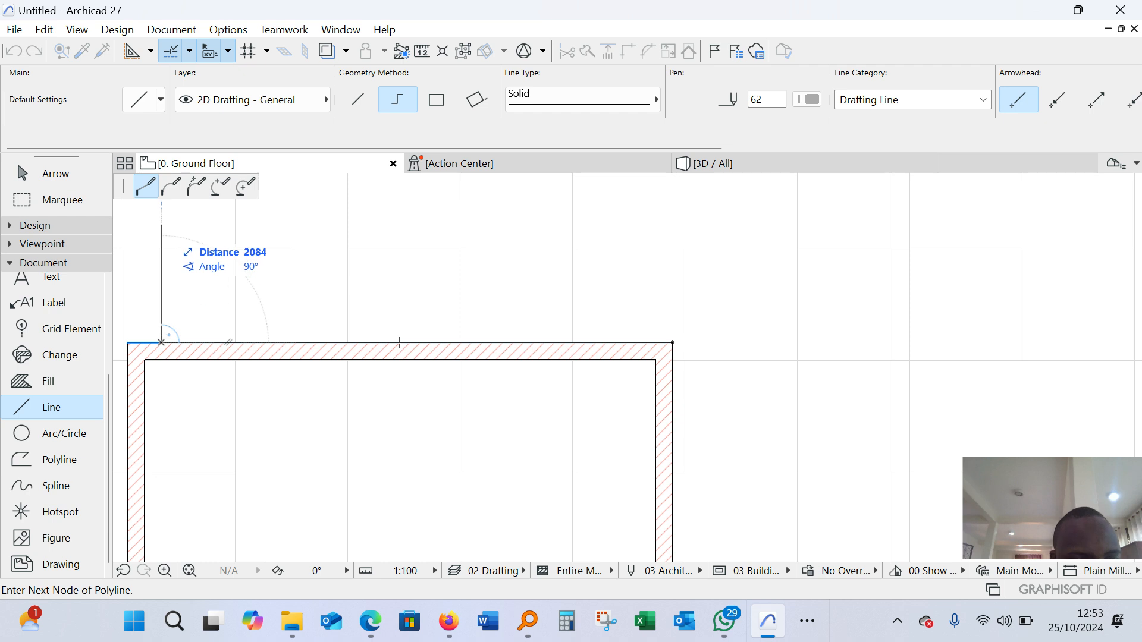
double_click(161, 226)
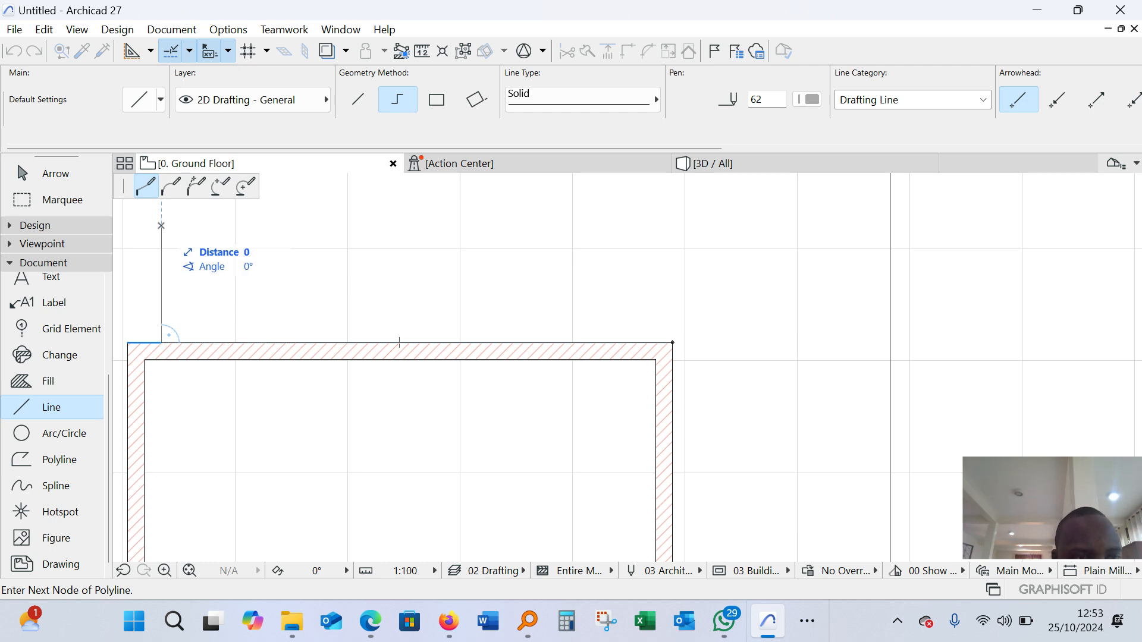
scroll(287, 310, down, 3)
scroll(210, 247, up, 5)
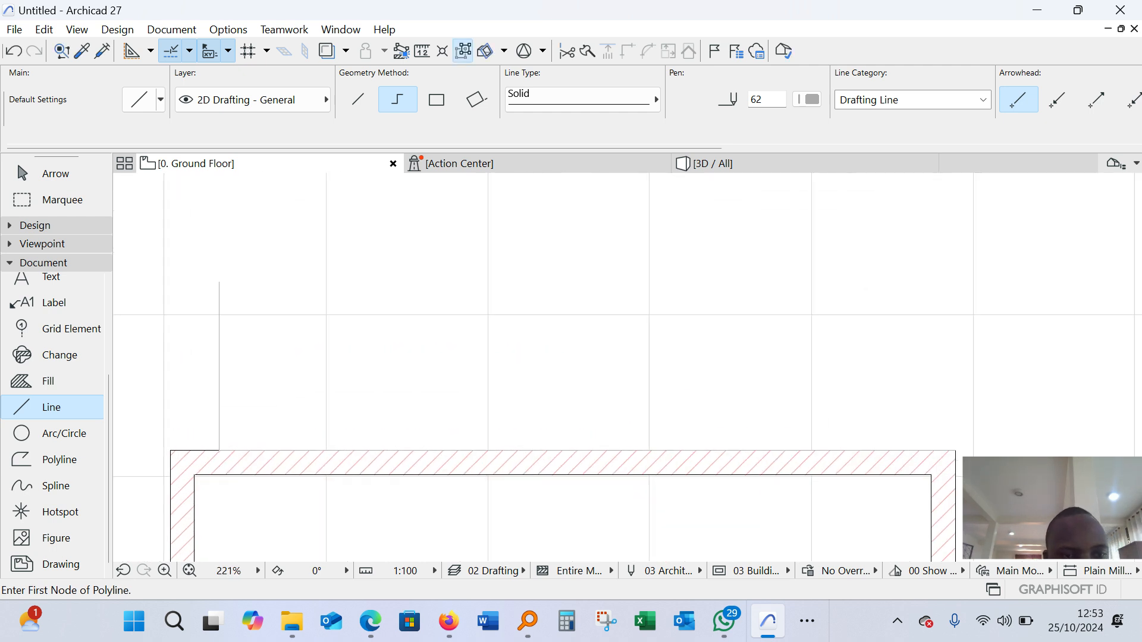
key(Escape)
drag(214, 357, 259, 328)
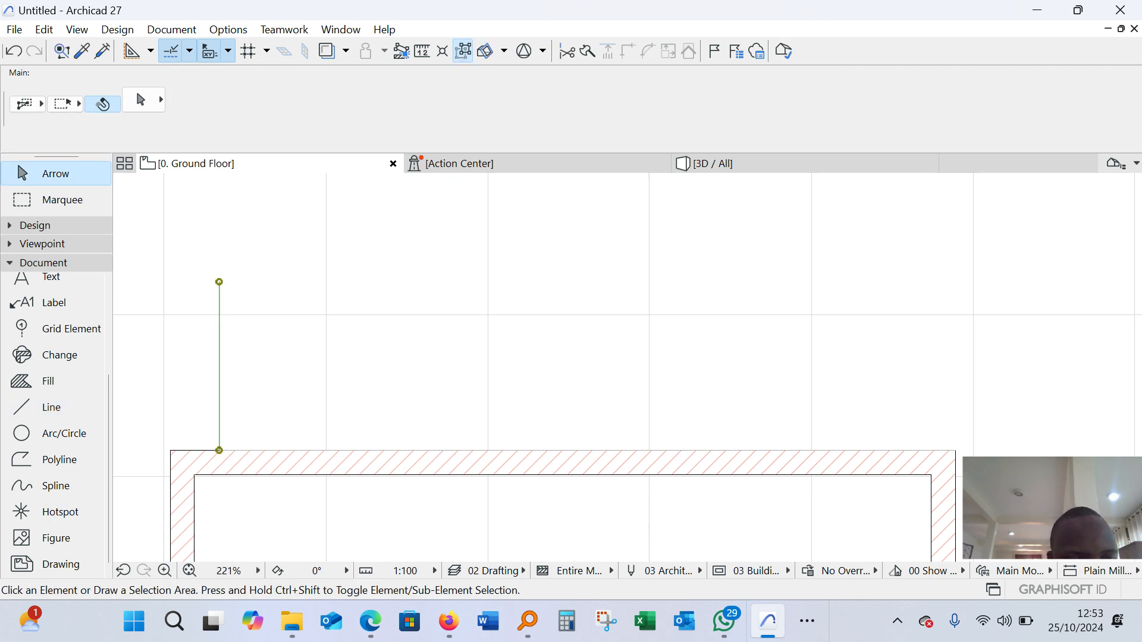
scroll(285, 363, down, 1)
scroll(279, 358, down, 3)
key(Escape)
Select the new building's left wall and flip it across its reference line towards the inside
scroll(244, 418, up, 10)
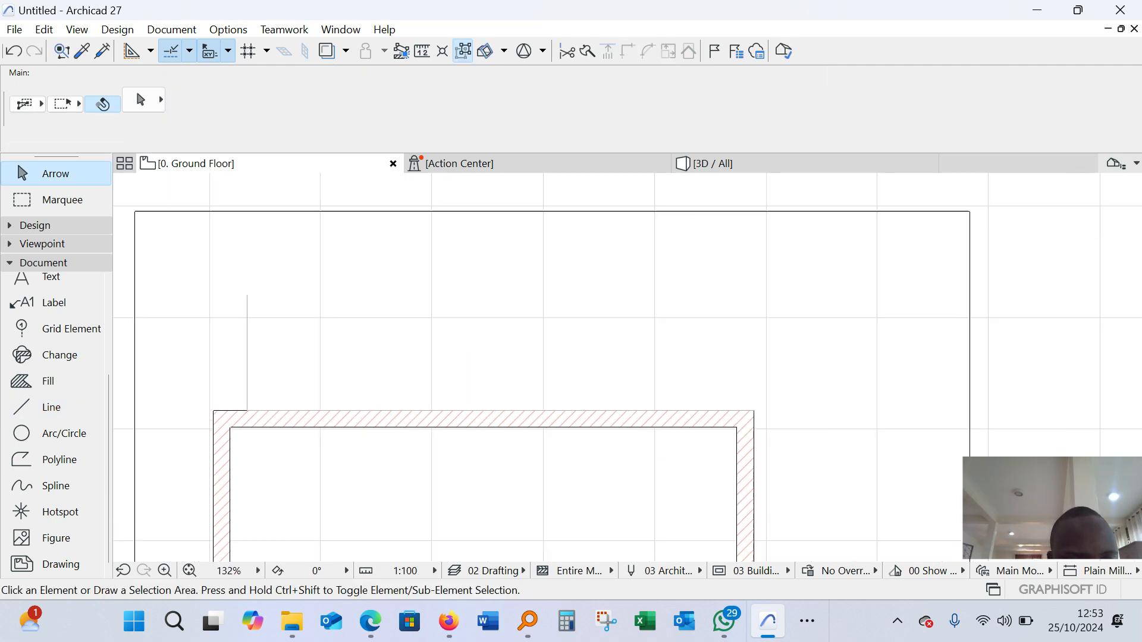
scroll(298, 356, down, 5)
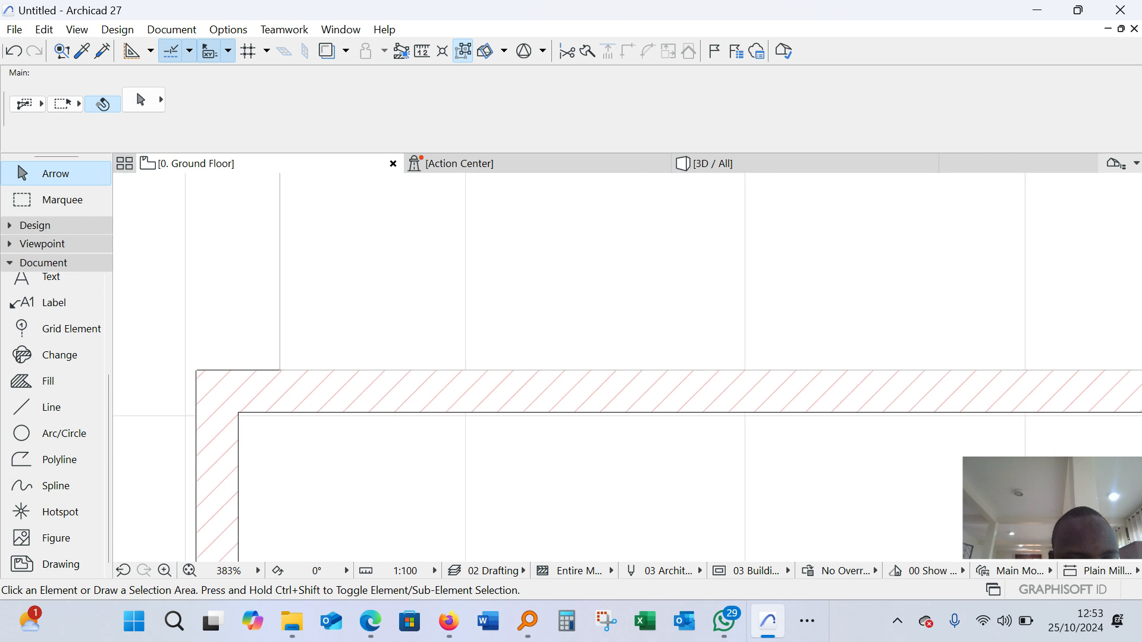
click(239, 412)
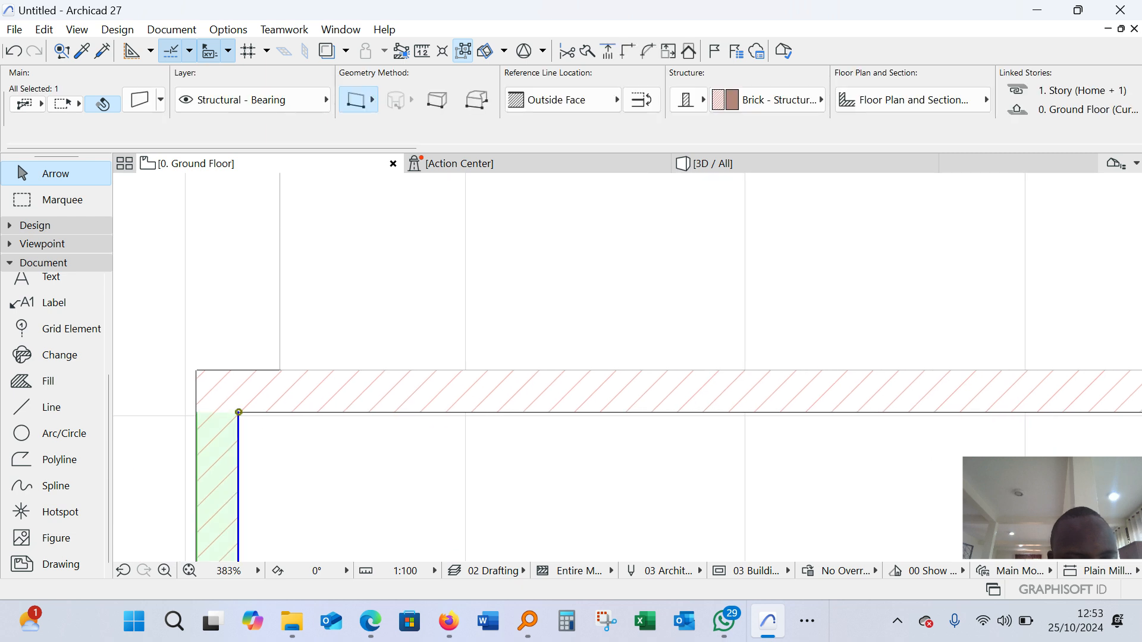
scroll(250, 398, down, 4)
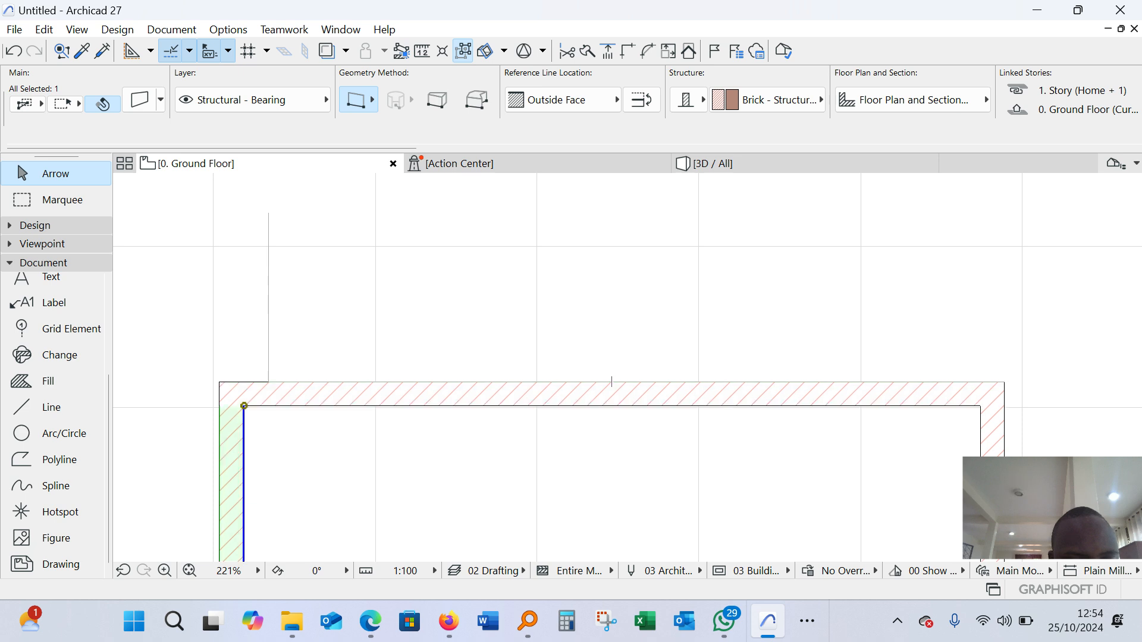
scroll(250, 396, down, 5)
scroll(250, 395, up, 12)
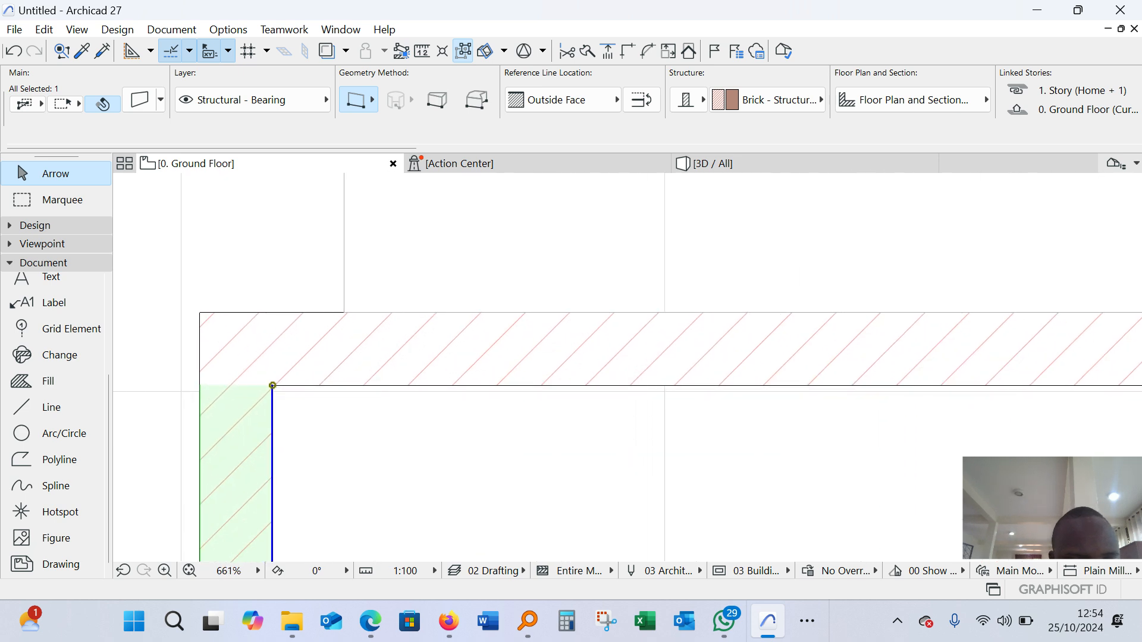
scroll(267, 404, up, 7)
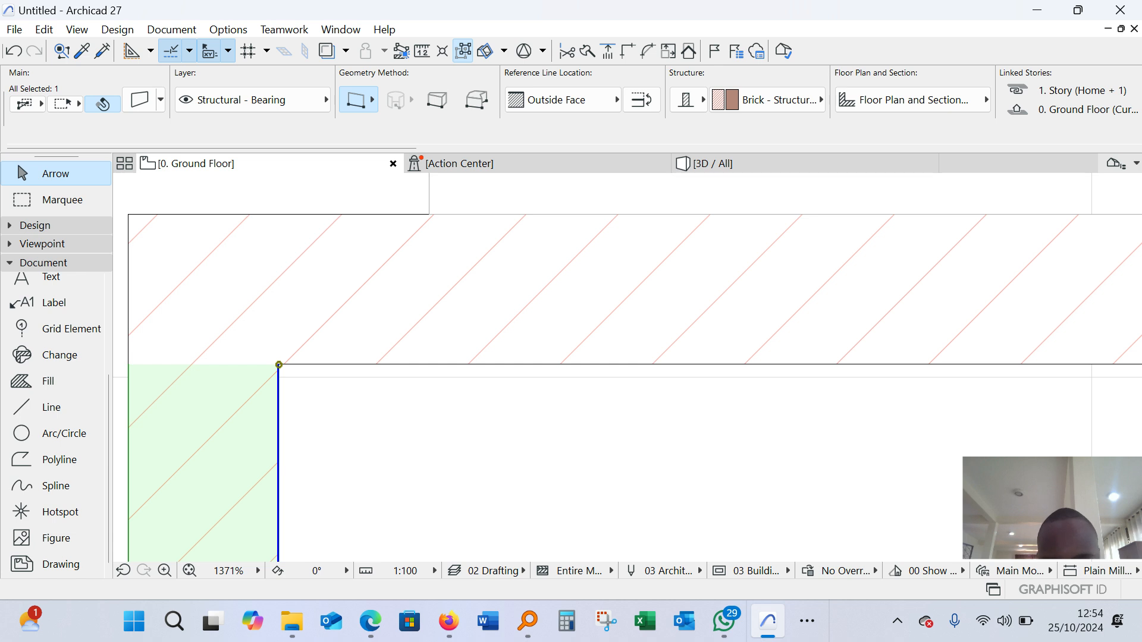
click(642, 100)
scroll(428, 391, down, 4)
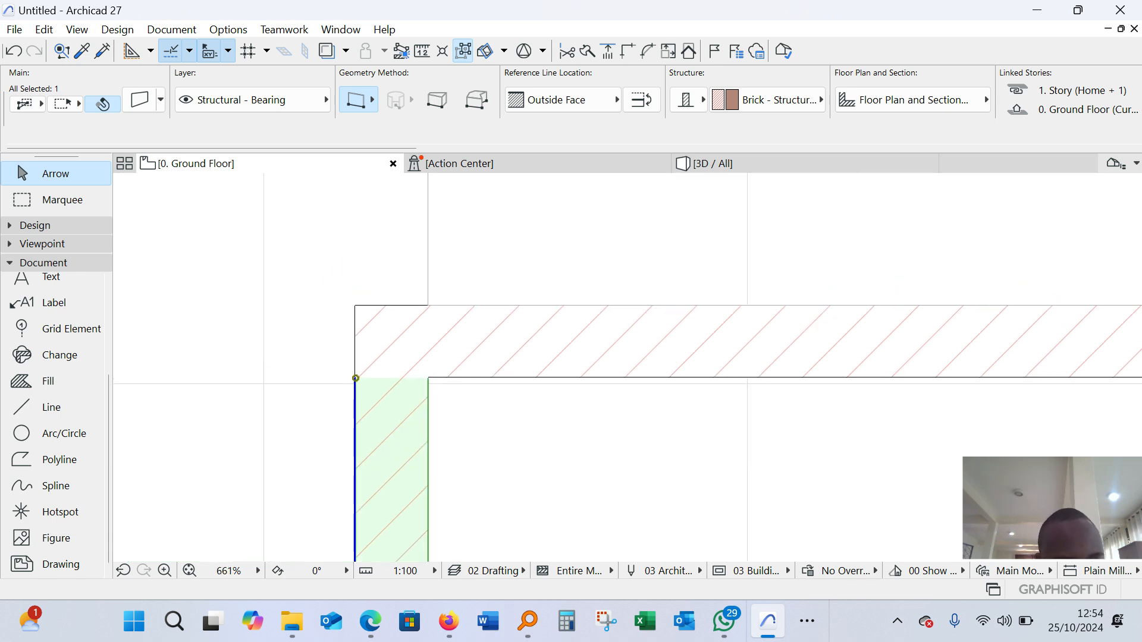
scroll(290, 337, down, 3)
Flip the left wall back and forth across its reference line, leaving its body on the inner side
click(642, 100)
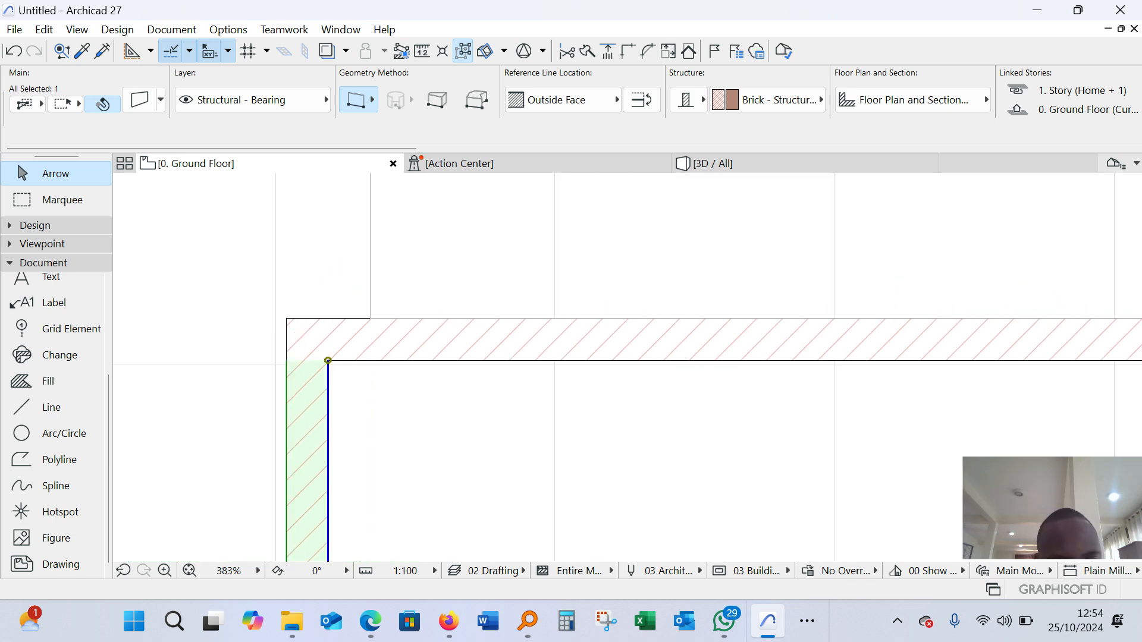
click(642, 100)
click(642, 99)
click(642, 100)
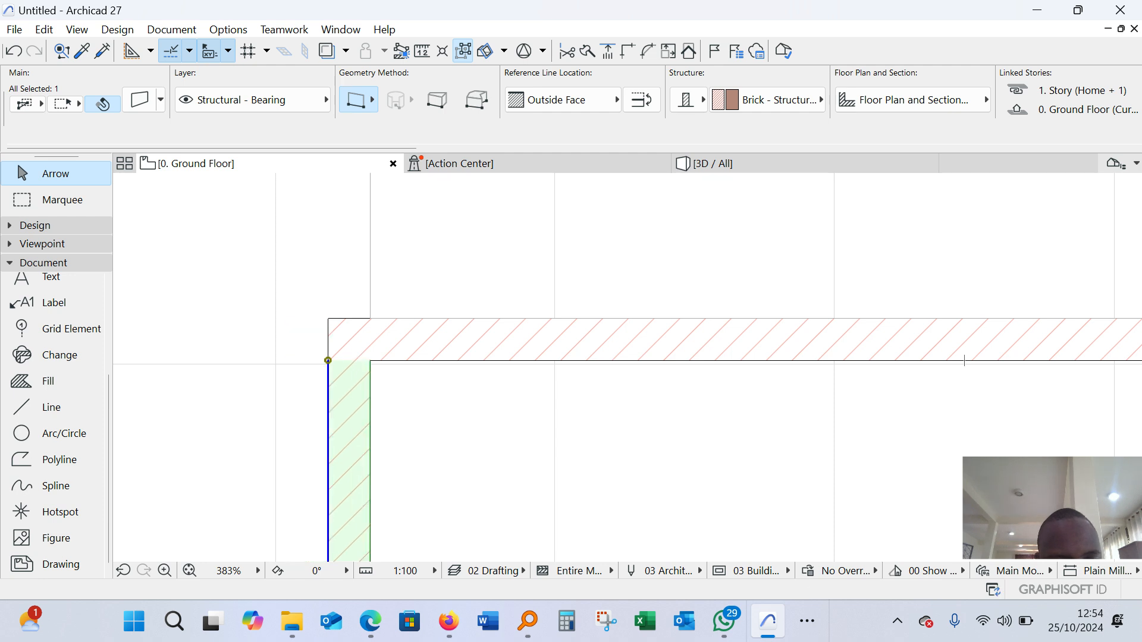
click(642, 100)
click(642, 100)
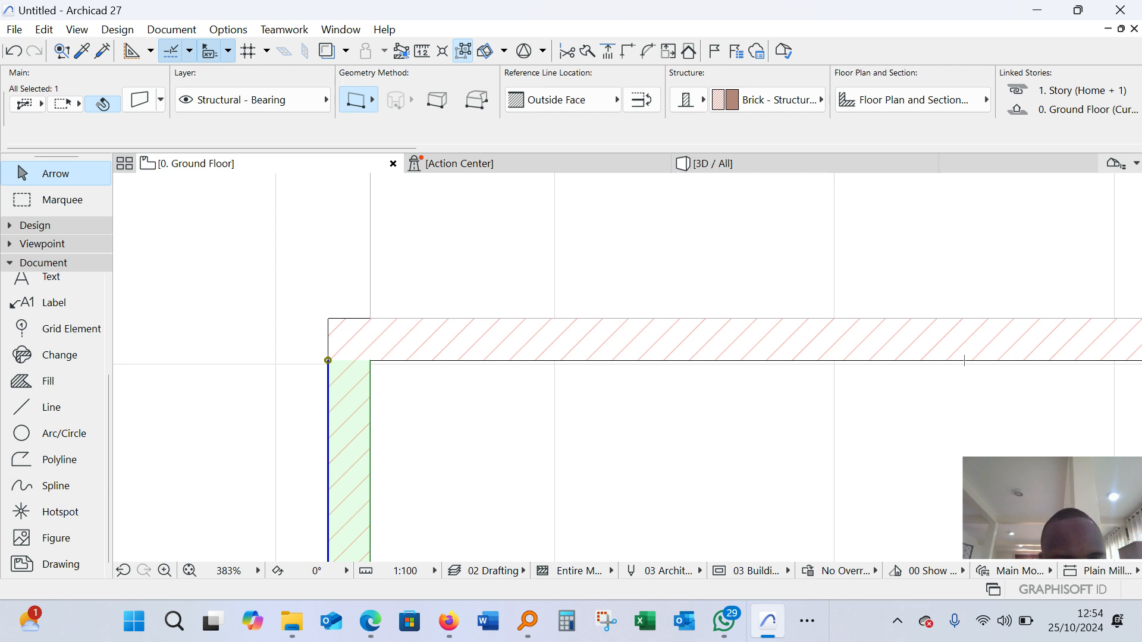
Move the new building's left wall so its upper reference end sits at the junction of the two guide lines
click(328, 361)
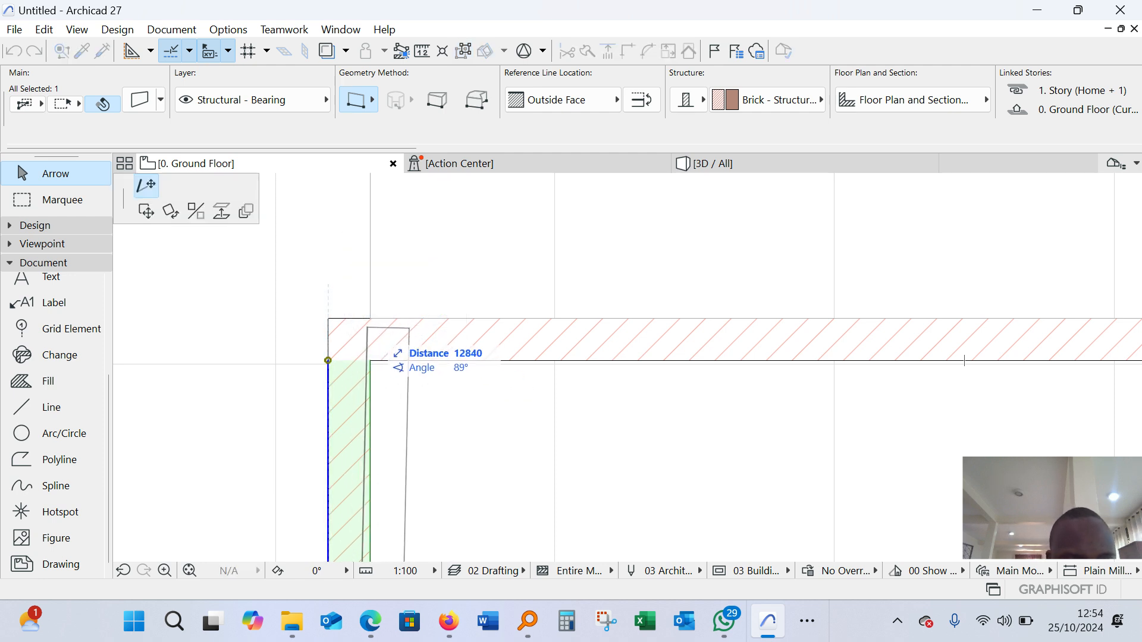
scroll(327, 298, down, 5)
scroll(327, 317, down, 5)
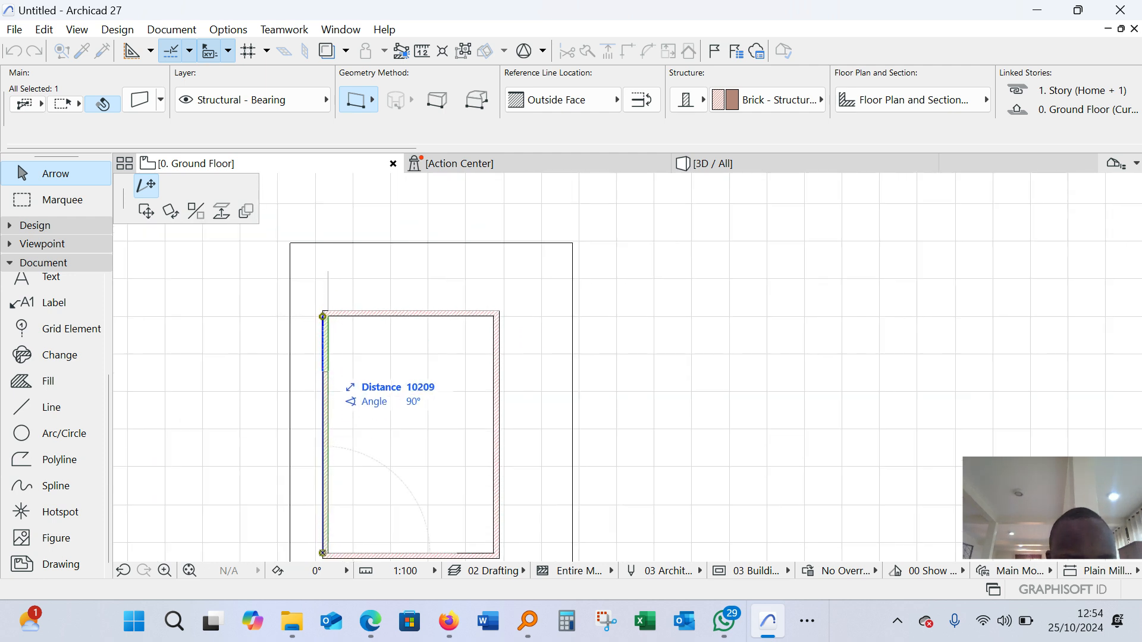
scroll(323, 316, up, 8)
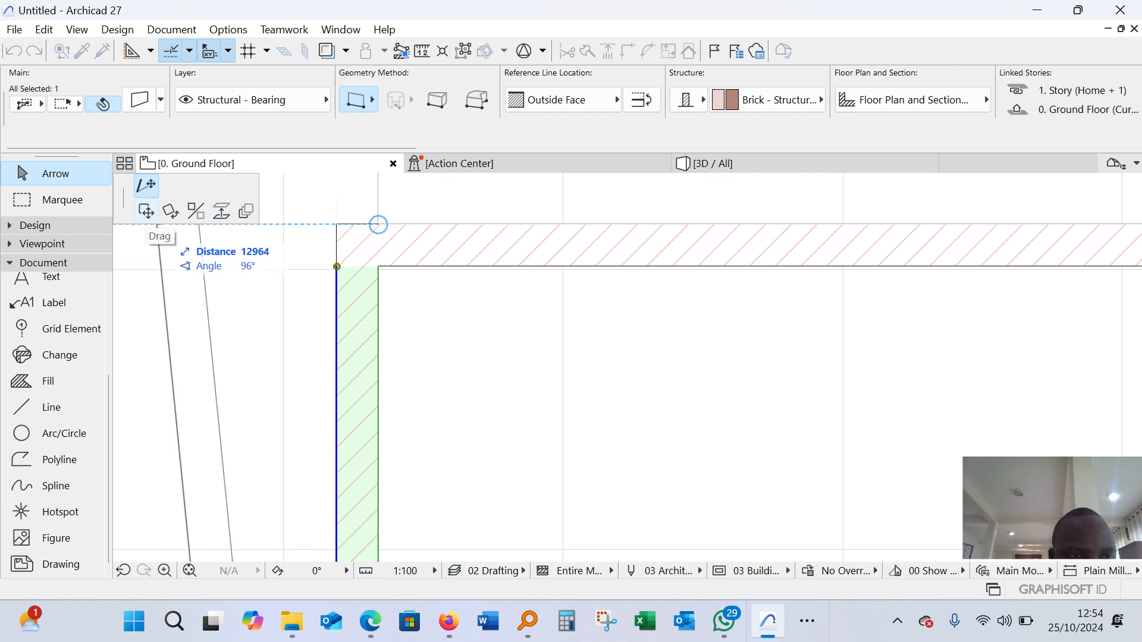
click(145, 211)
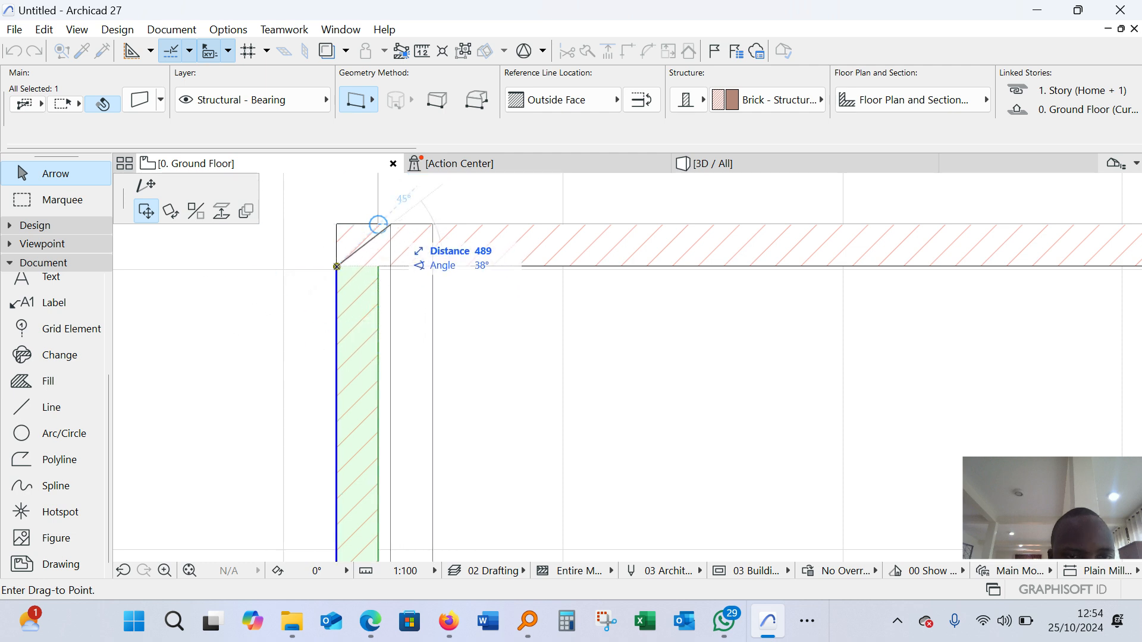
click(378, 225)
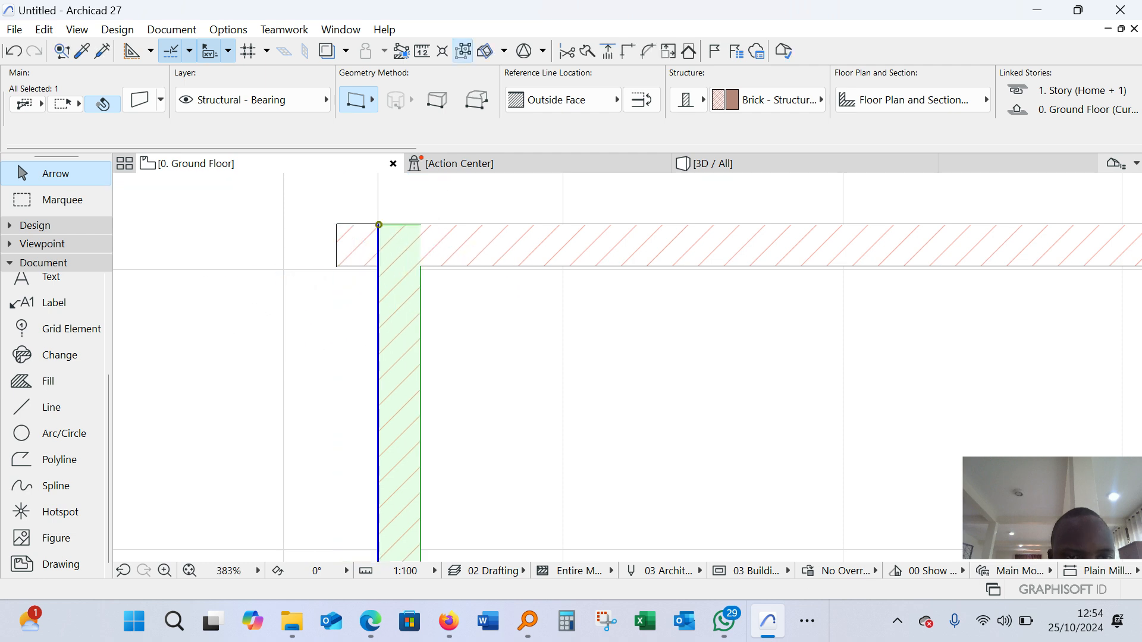
scroll(383, 312, down, 8)
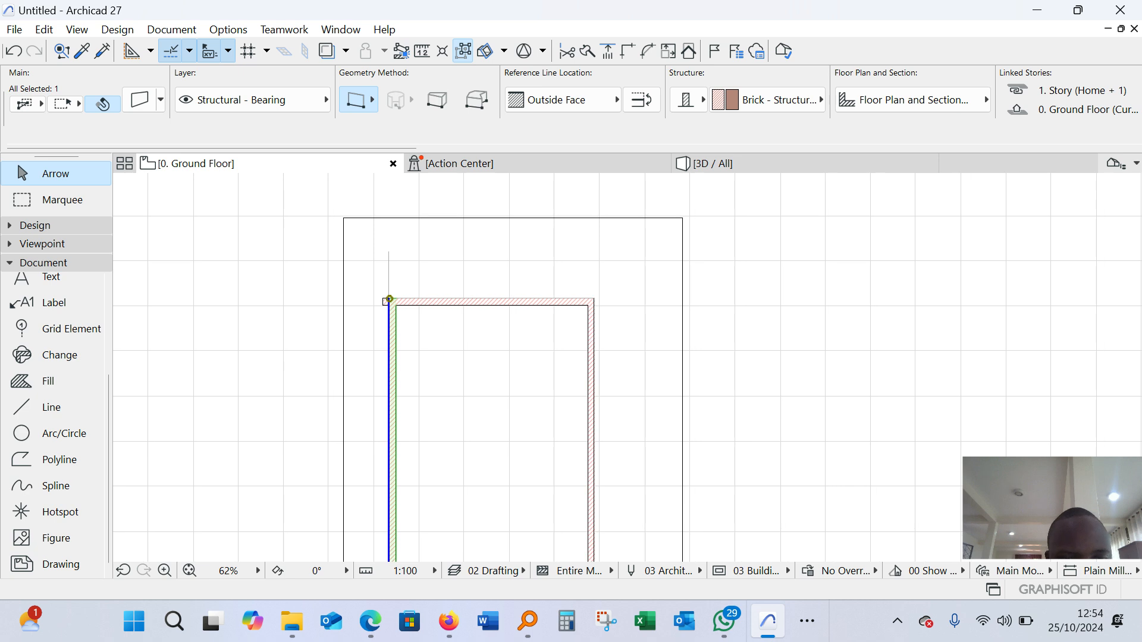
key(Escape)
Measure the new building's outer width along the upper wall, from the moved left wall's outer corner to the upper-right outer corner
scroll(422, 296, up, 11)
scroll(267, 318, down, 3)
scroll(405, 325, down, 2)
key(m)
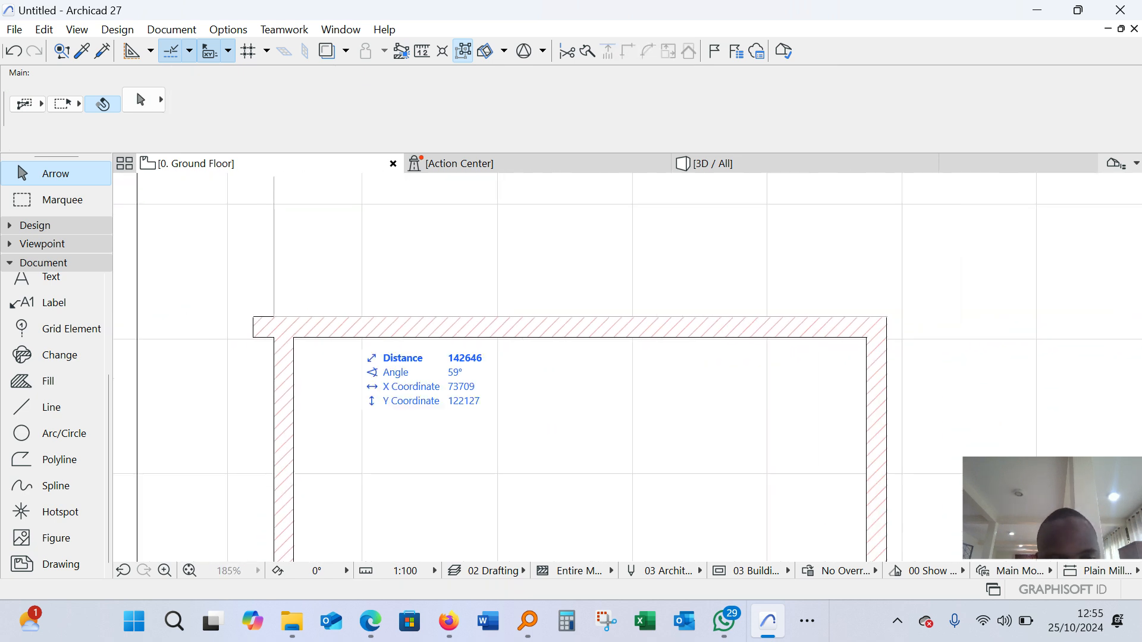
scroll(299, 319, up, 3)
scroll(291, 316, up, 4)
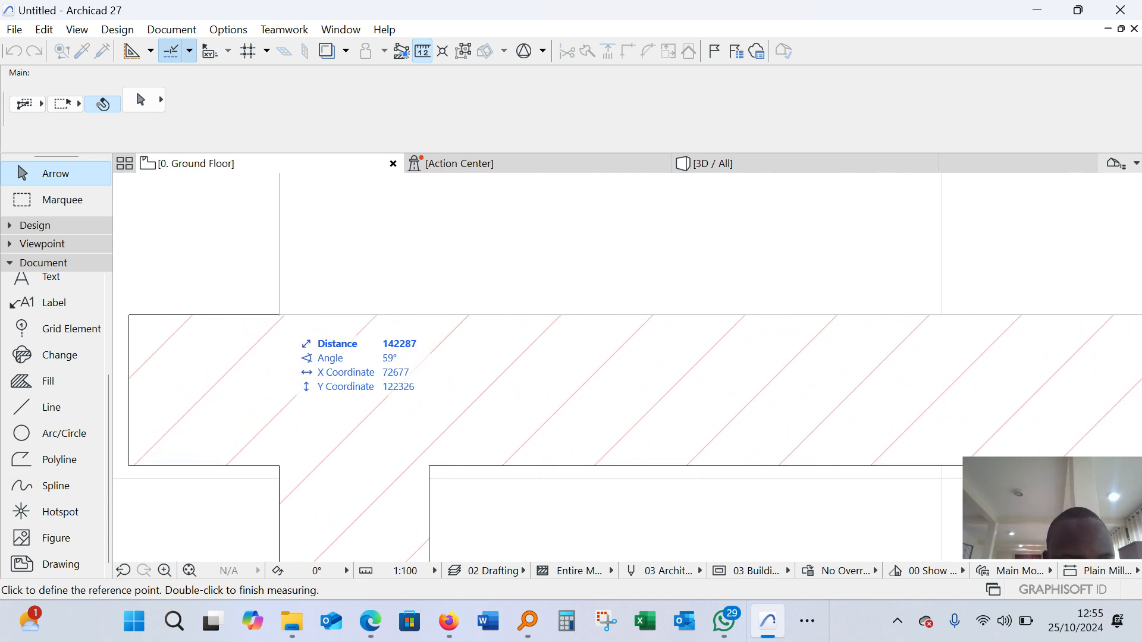
scroll(246, 342, down, 9)
scroll(750, 339, down, 4)
scroll(925, 323, up, 2)
scroll(844, 332, up, 4)
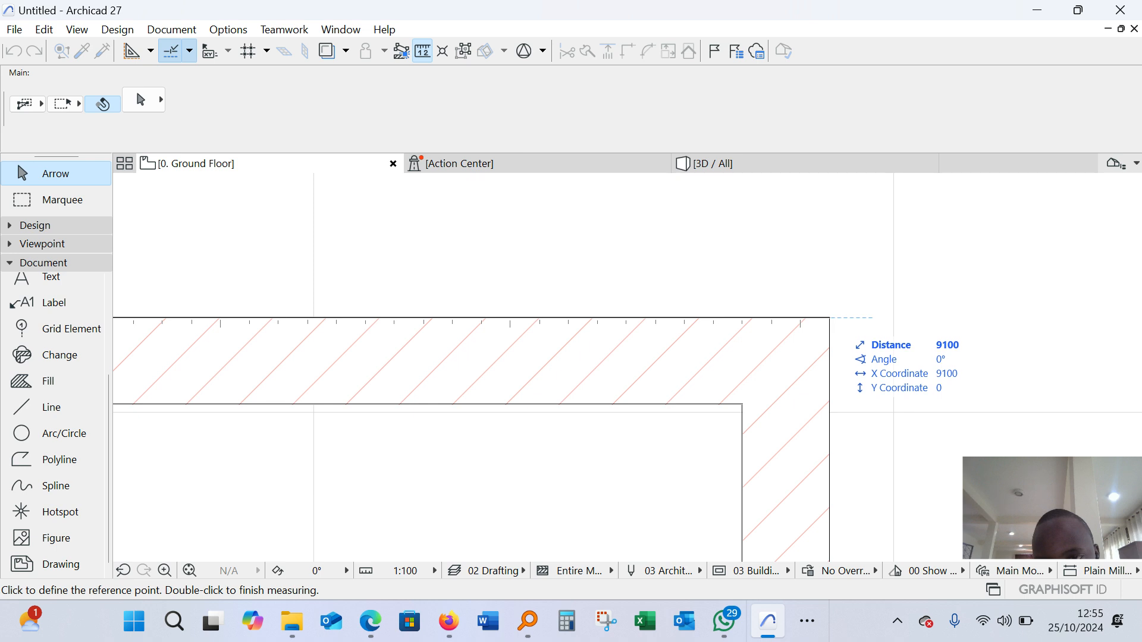
key(Escape)
Trim off the stub of the upper wall that projects beyond the left wall's outer face
scroll(828, 311, down, 8)
scroll(397, 319, up, 4)
scroll(394, 319, up, 2)
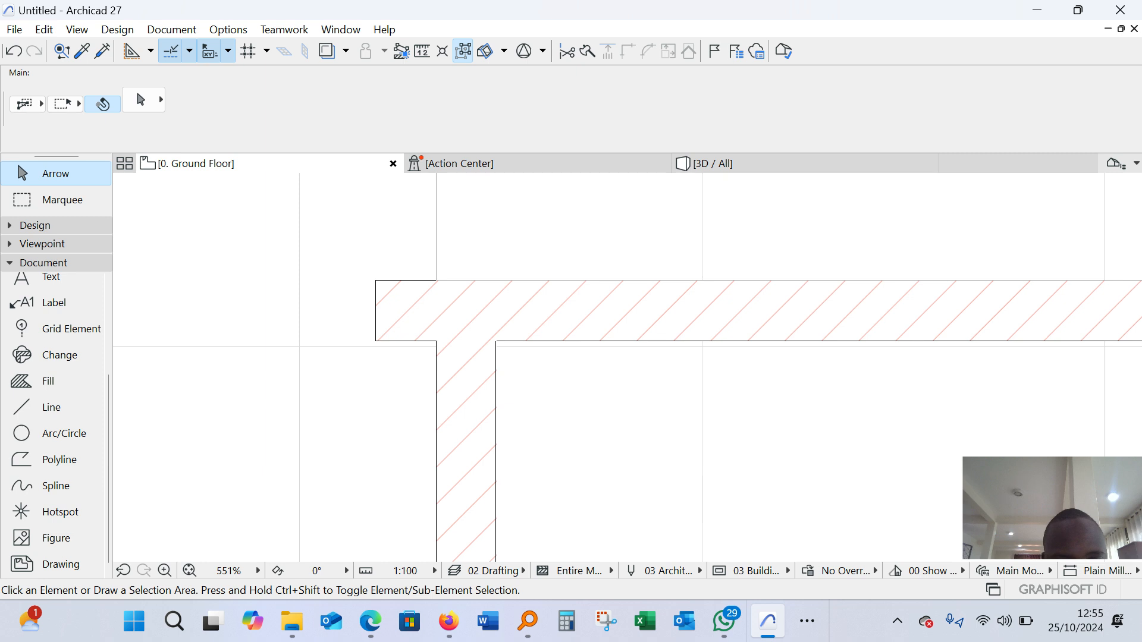
ctrl+click(405, 311)
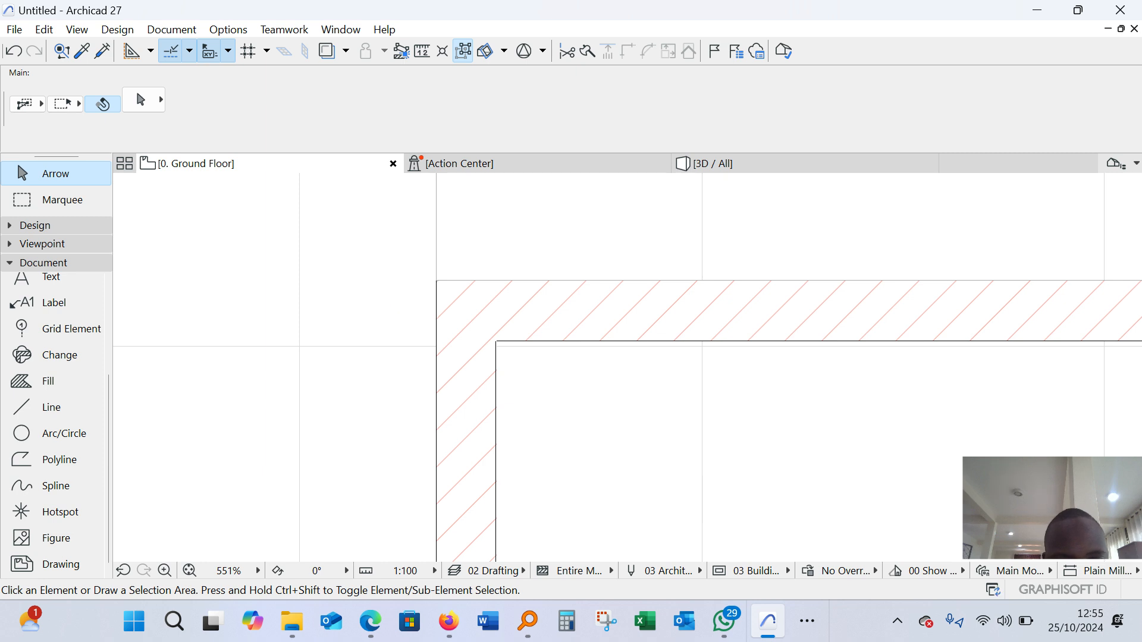
Select the left wall and the bottom wall and intersect them into a closed lower-left corner
scroll(479, 290, down, 16)
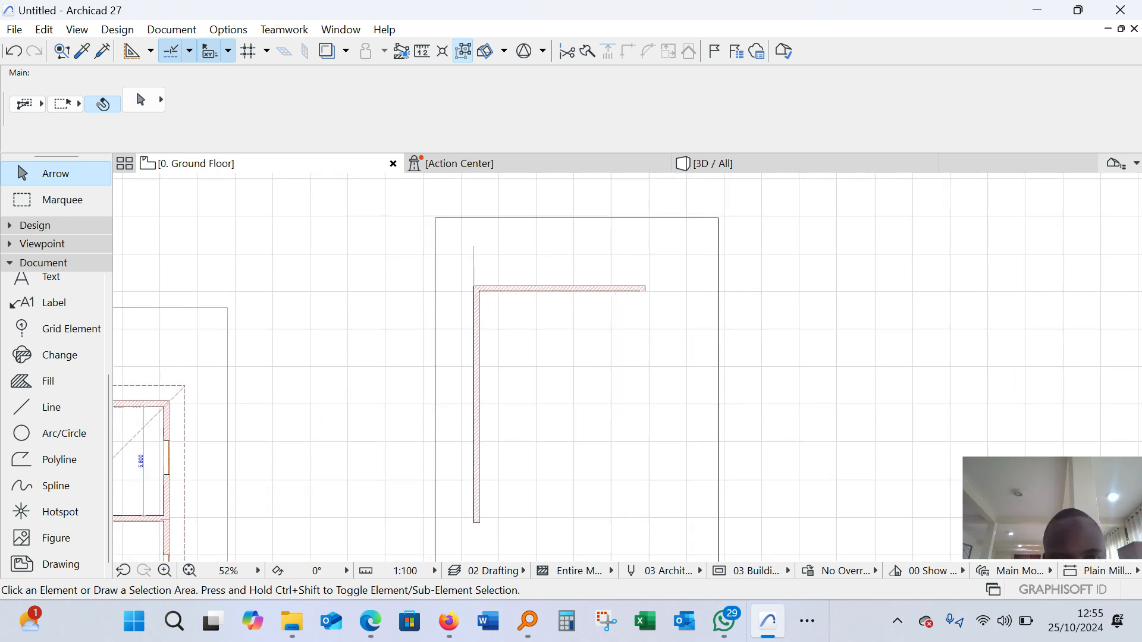
scroll(472, 427, up, 4)
scroll(487, 425, up, 14)
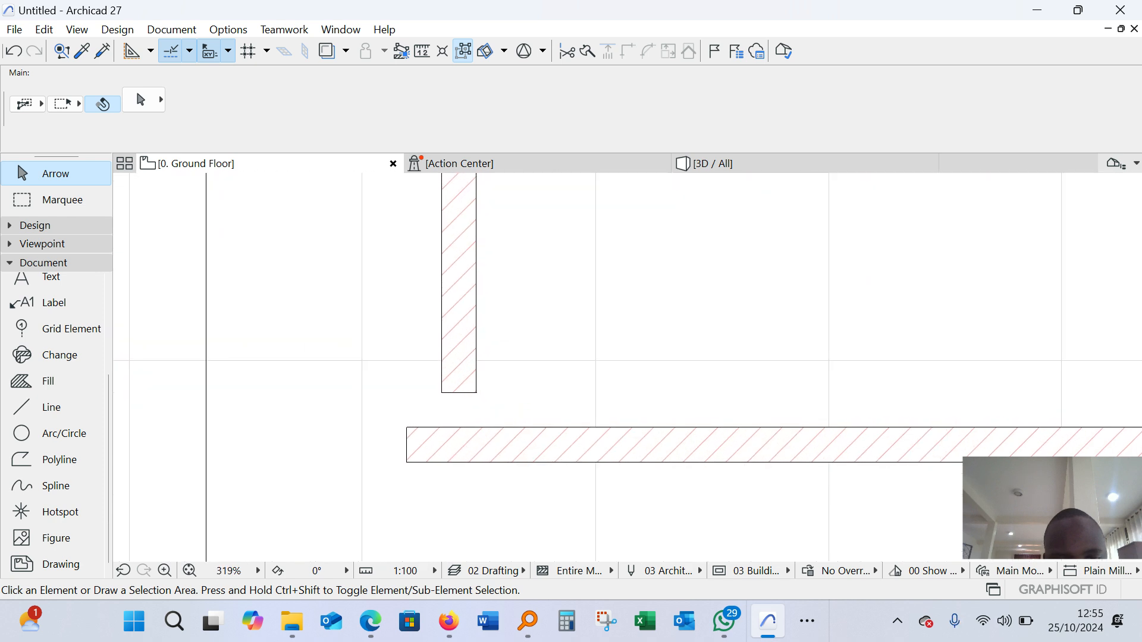
click(373, 344)
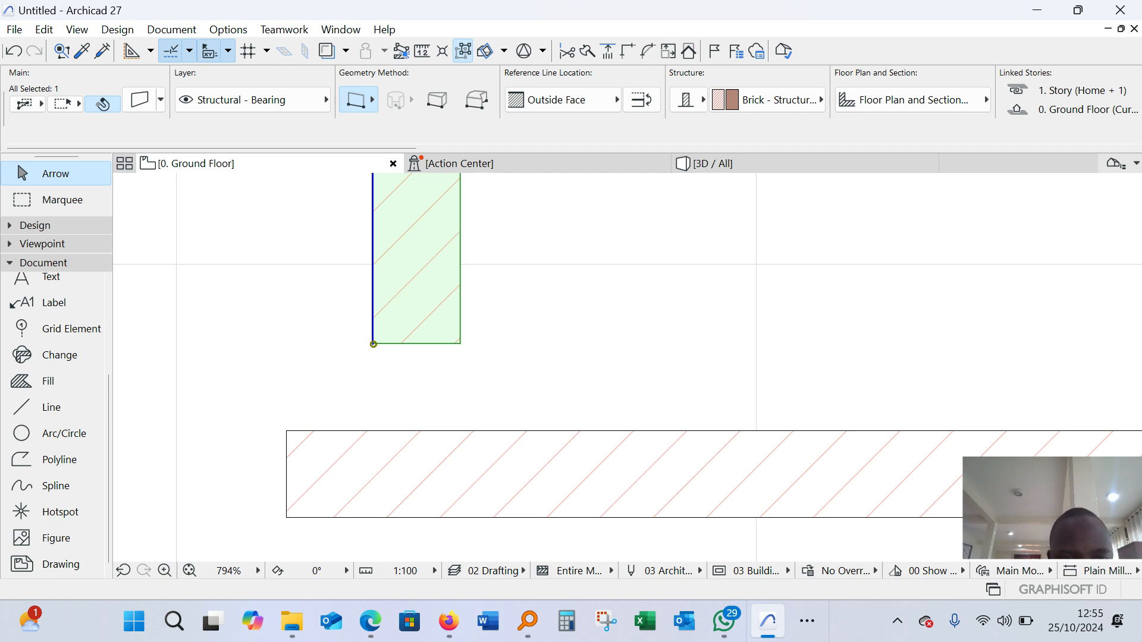
key(Escape)
click(373, 344)
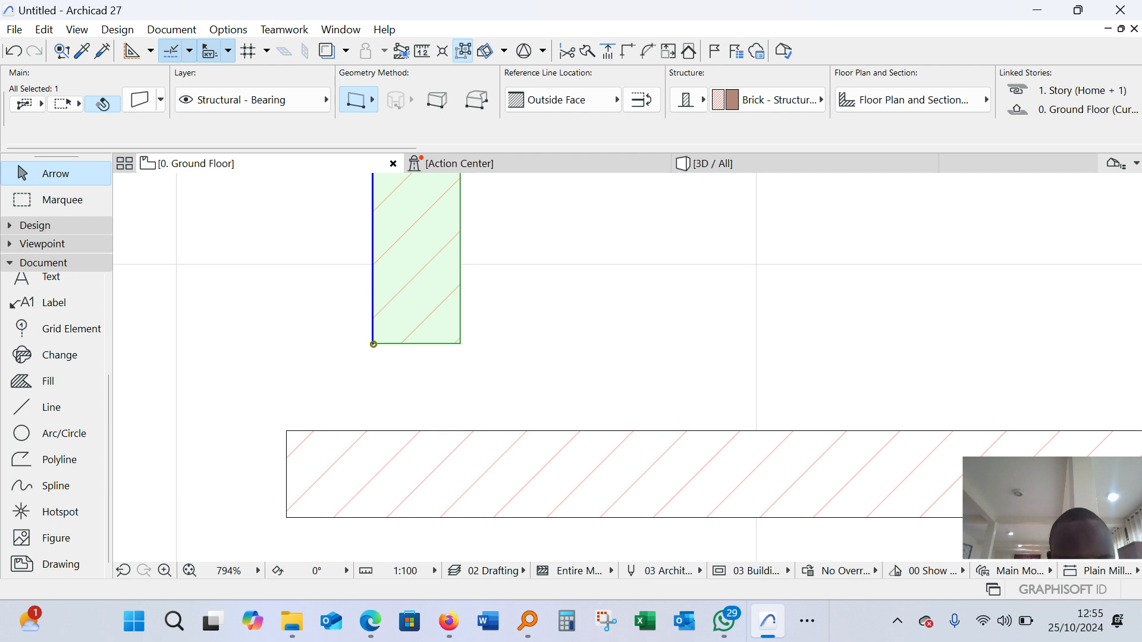
shift+click(447, 430)
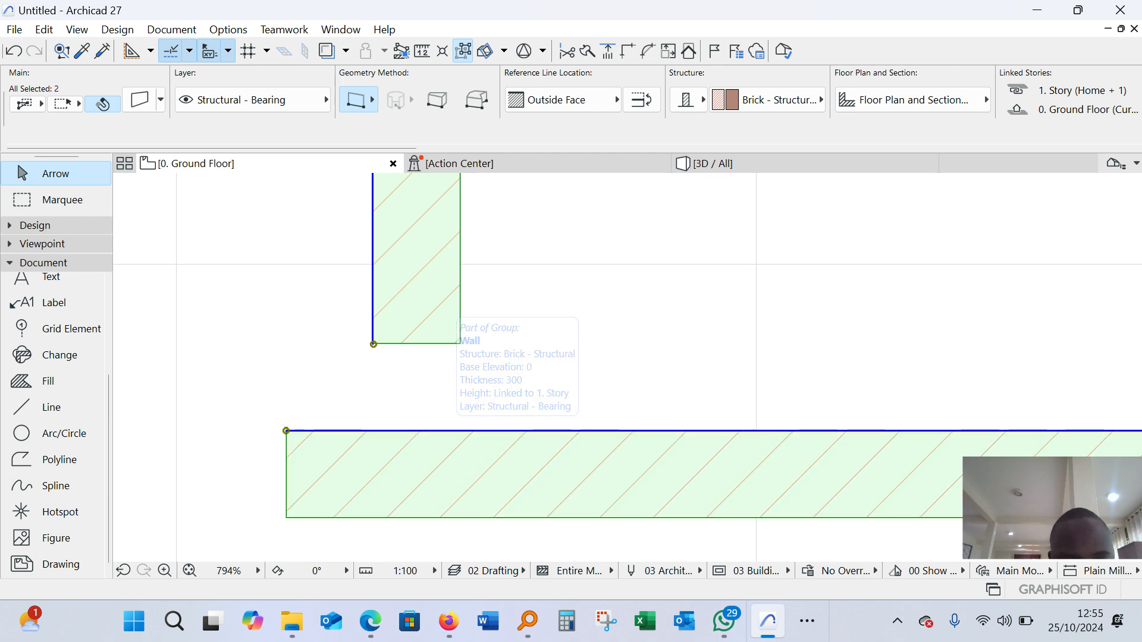
scroll(347, 414, down, 5)
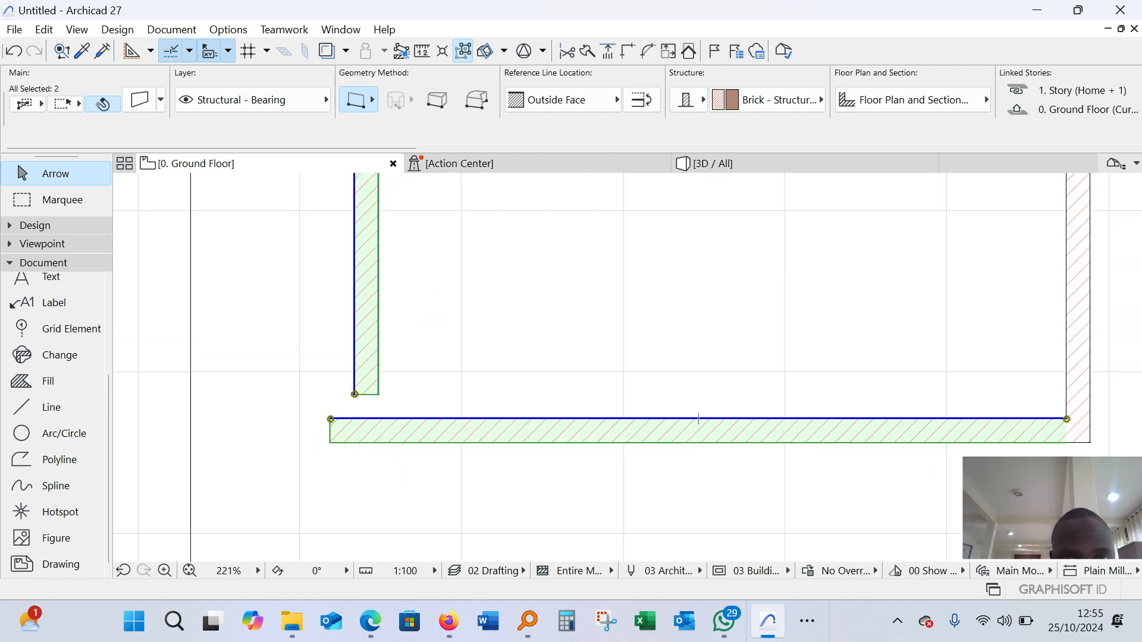
scroll(359, 367, up, 3)
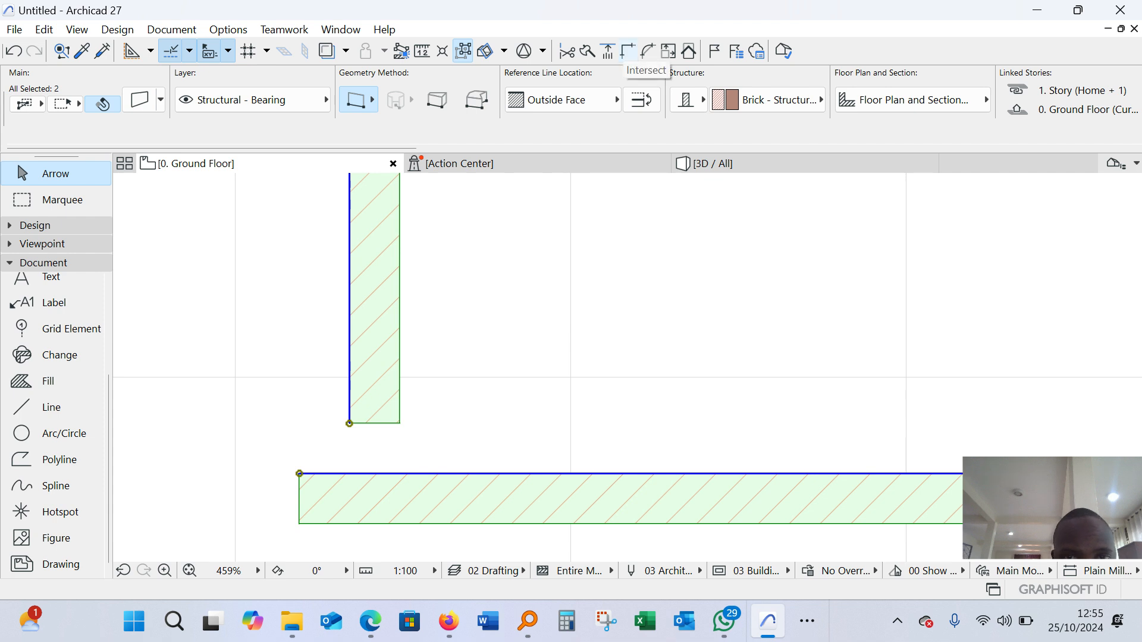
click(627, 51)
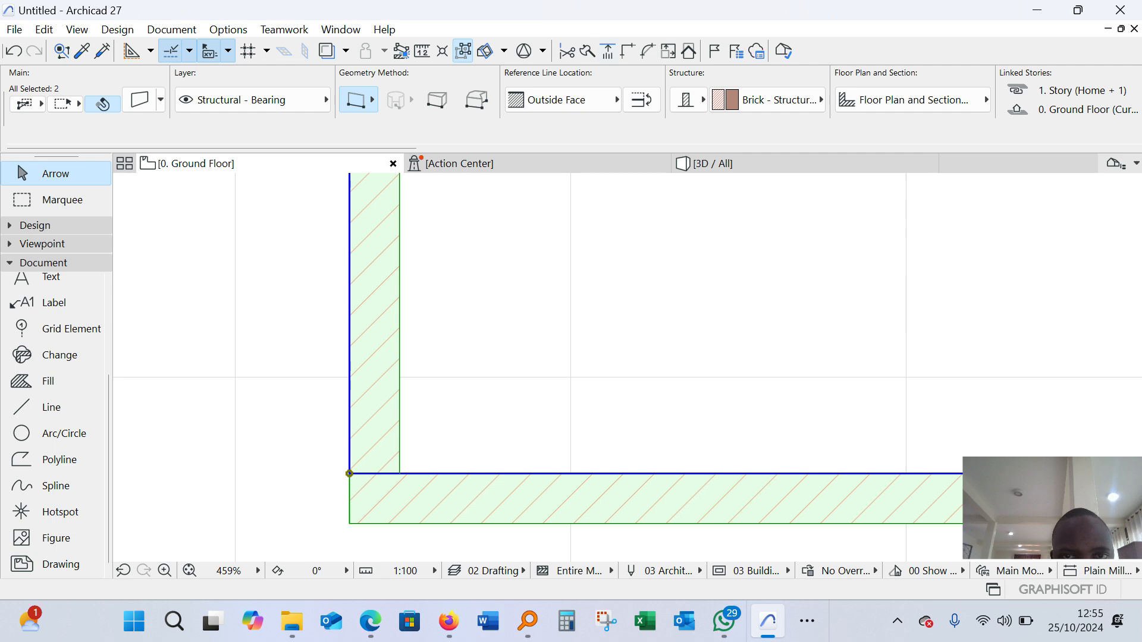
key(Escape)
Turn off group suspension and delete the two chained guide lines along and above the upper wall
scroll(363, 502, down, 9)
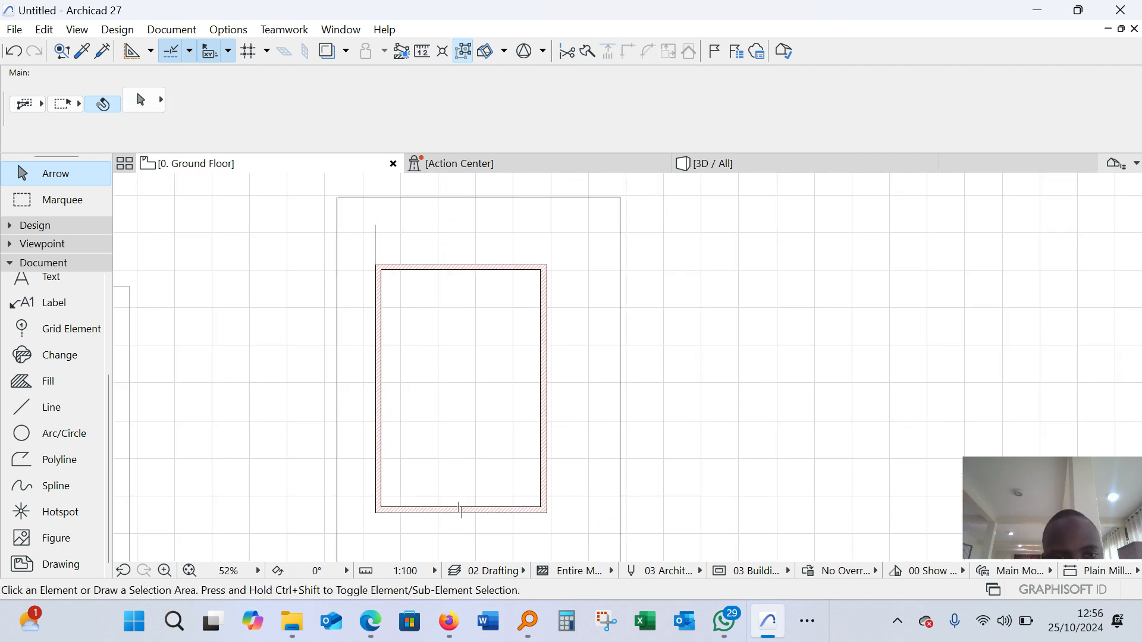
scroll(375, 250, up, 4)
click(375, 236)
scroll(357, 240, down, 2)
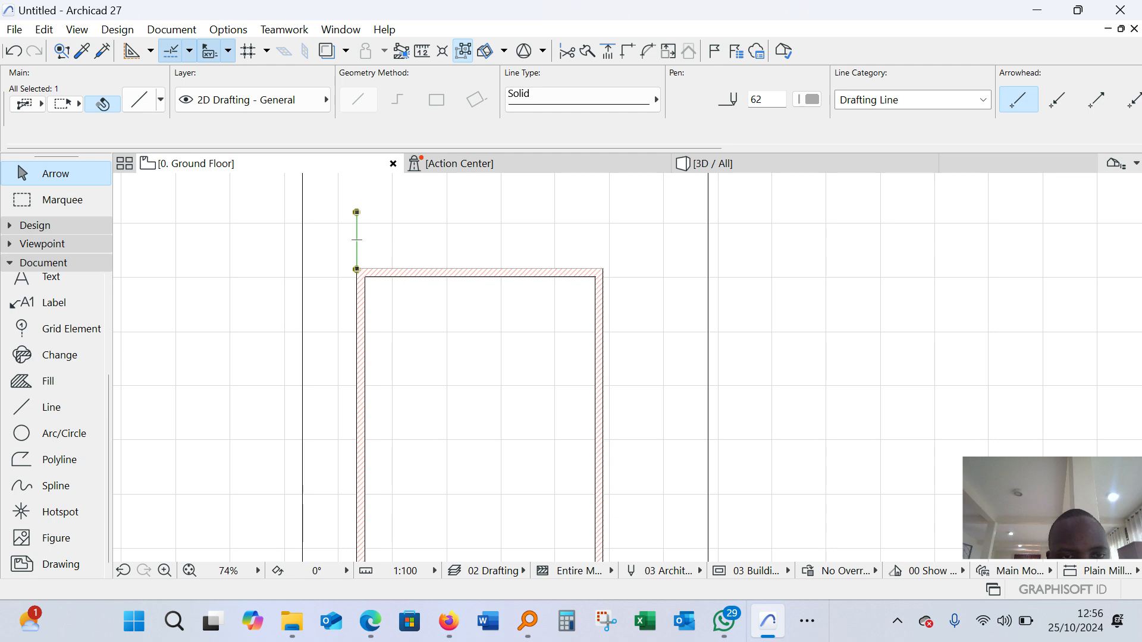
scroll(333, 218, up, 4)
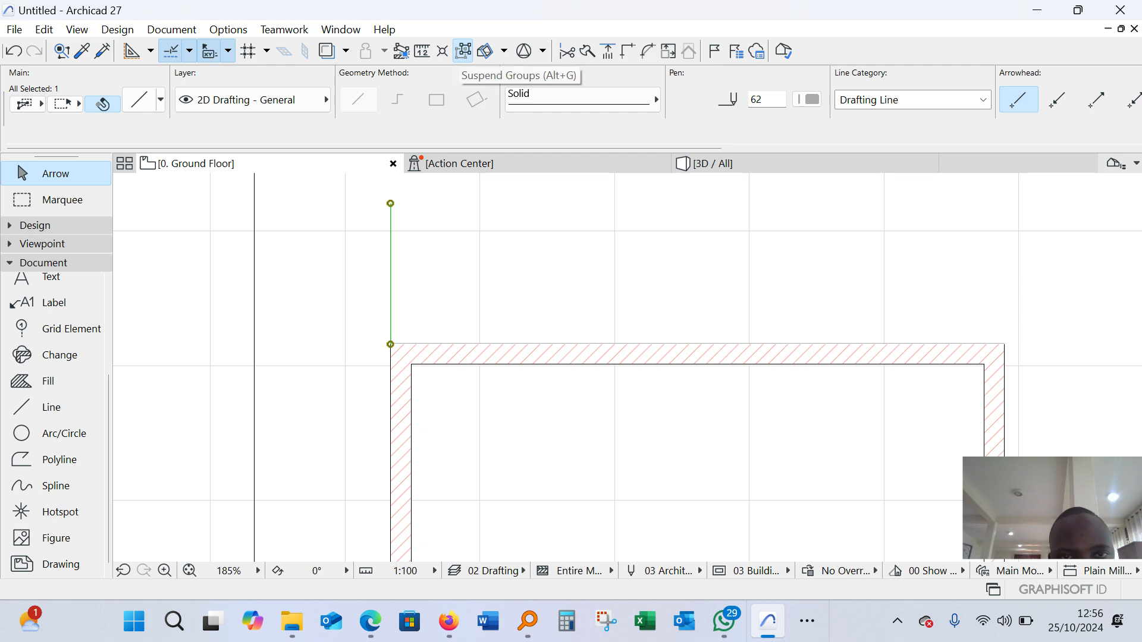
click(463, 51)
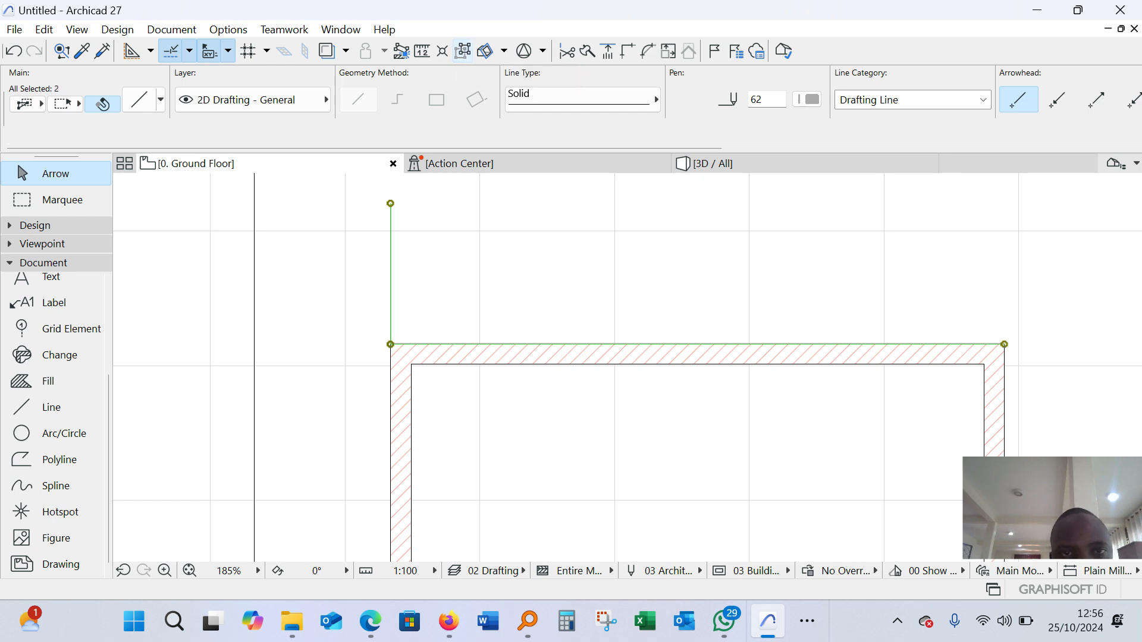
key(Escape)
Measure the example building's outer length along its right wall, from the lower-right to the upper-right outer corner
scroll(521, 274, down, 7)
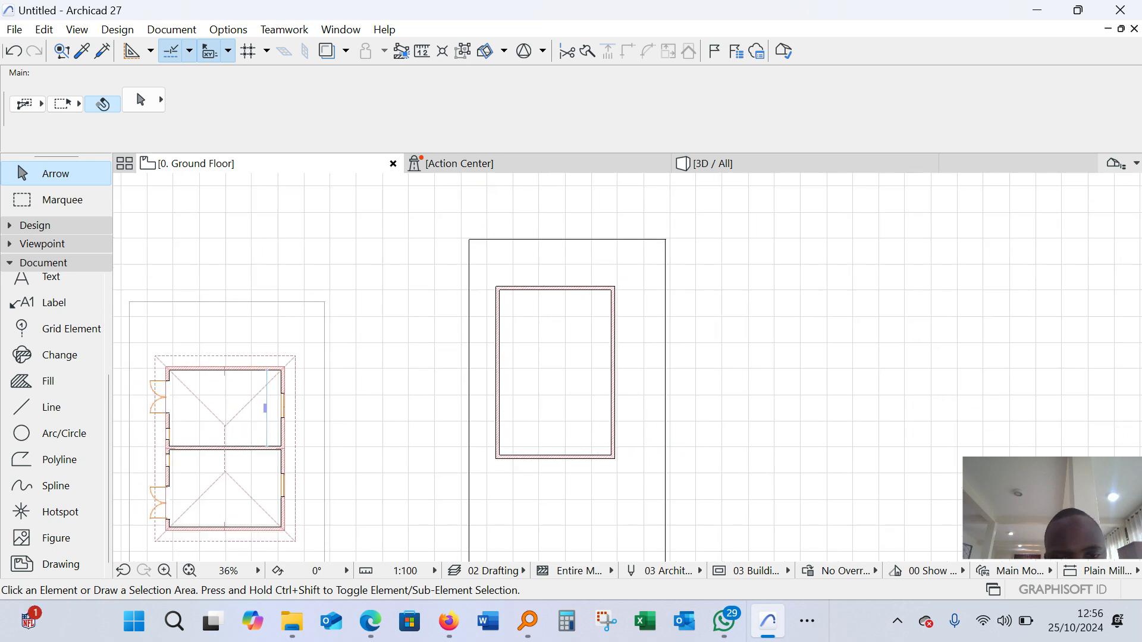
scroll(605, 426, up, 3)
scroll(348, 470, down, 4)
scroll(594, 357, up, 3)
scroll(595, 357, down, 2)
scroll(595, 356, up, 3)
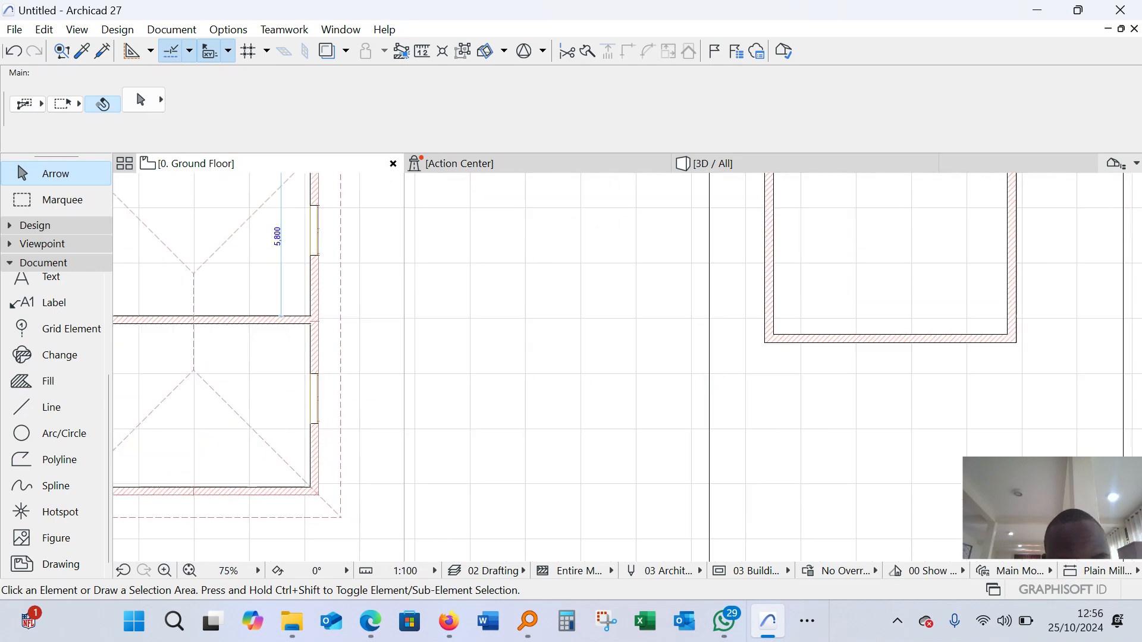
scroll(323, 489, up, 1)
key(m)
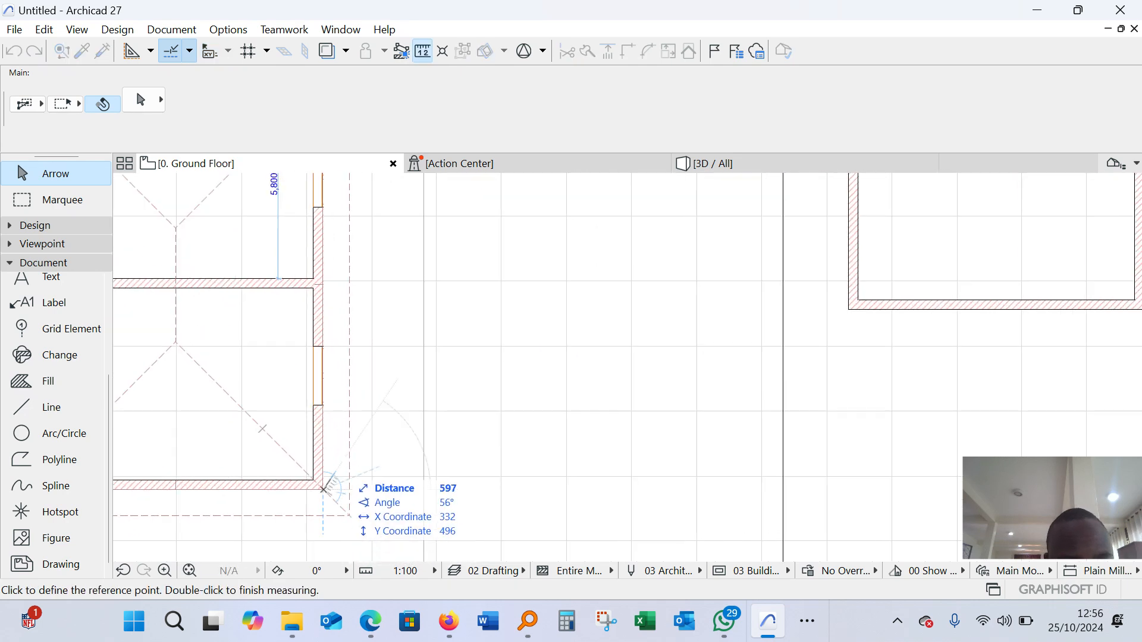
scroll(322, 489, down, 3)
scroll(330, 483, up, 6)
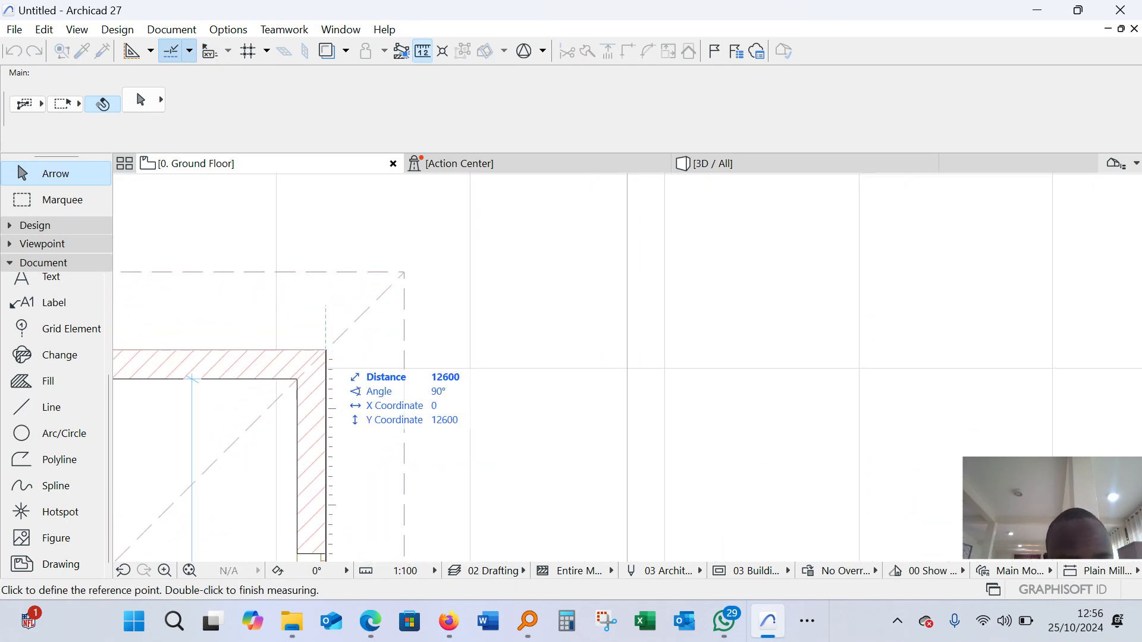
key(Escape)
Measure the new building's outer length along its right wall, from the lower-right to the upper-right outer corner
scroll(326, 350, down, 6)
scroll(579, 439, up, 5)
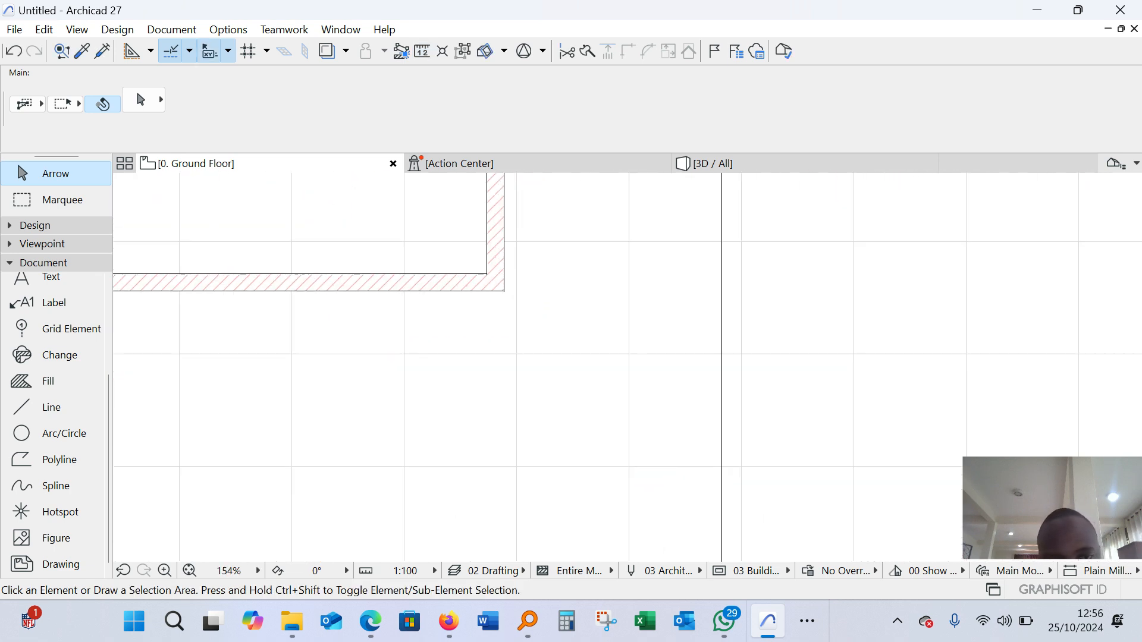
key(m)
scroll(517, 348, down, 8)
scroll(516, 221, up, 8)
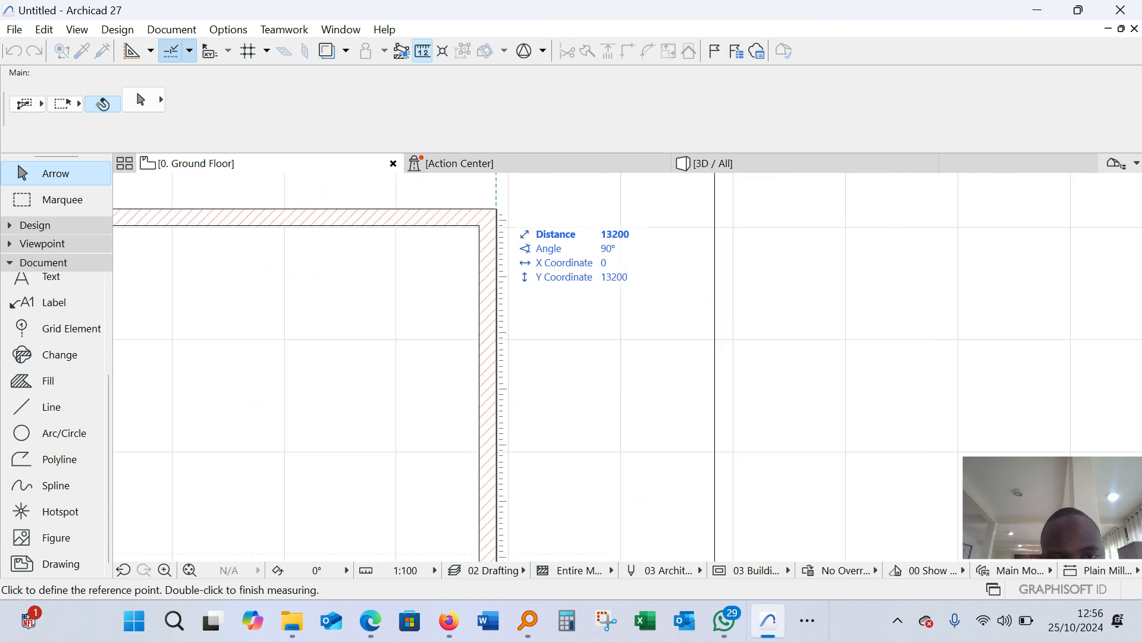
key(Escape)
Draw a chained guide line from the new building's upper-right outer corner 12600 mm down the right wall and across past the left wall
scroll(574, 208, down, 5)
scroll(583, 201, down, 4)
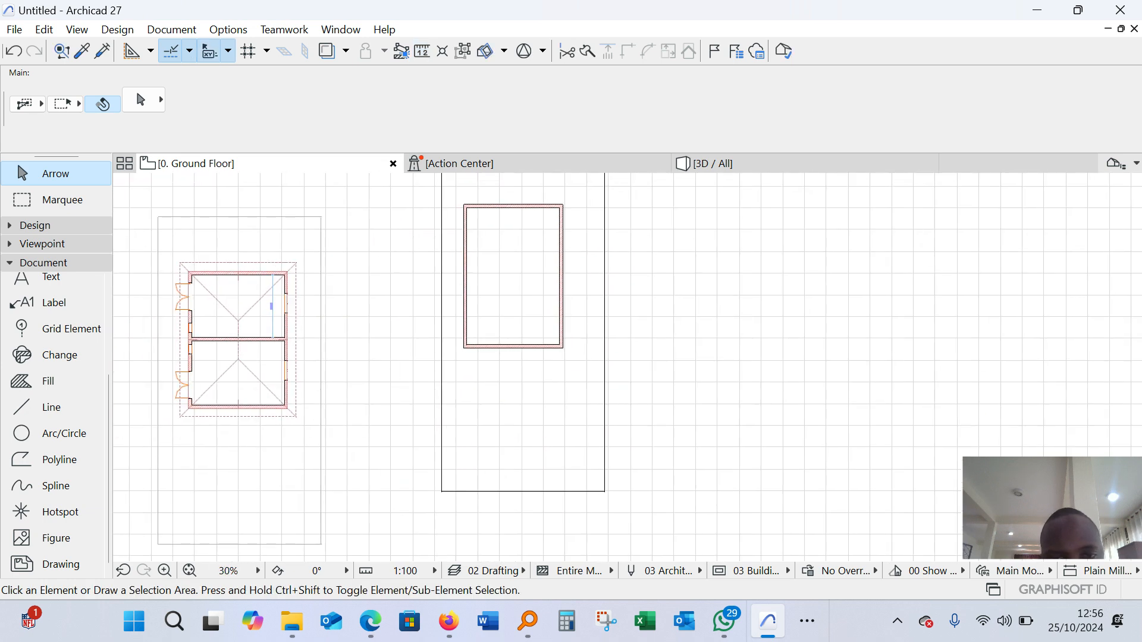
scroll(566, 338, up, 4)
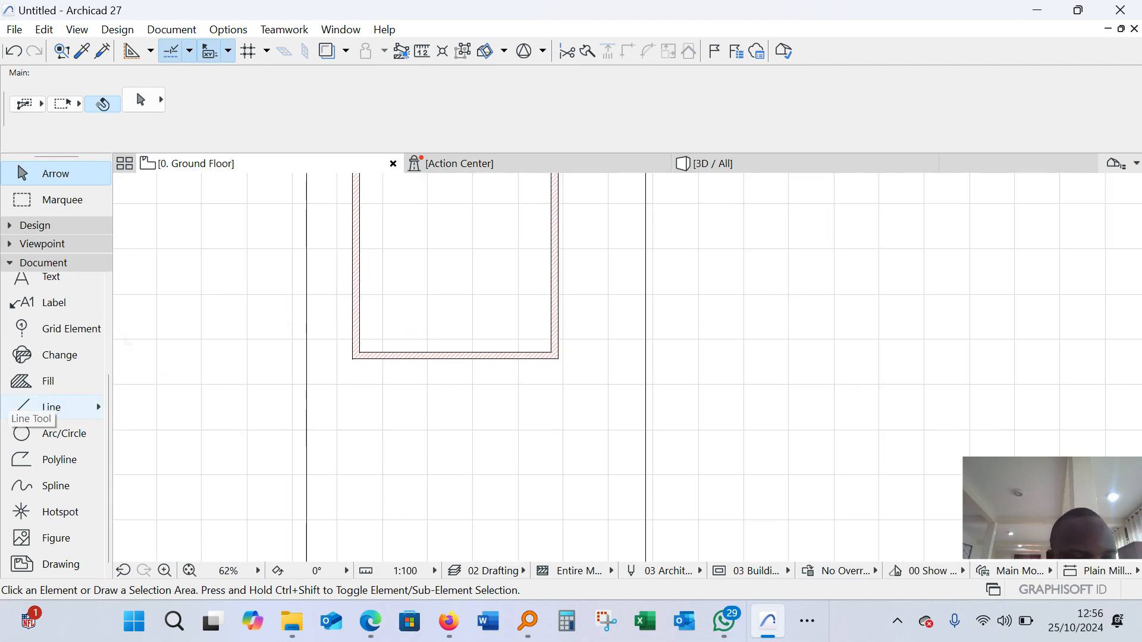
click(26, 406)
scroll(573, 339, up, 4)
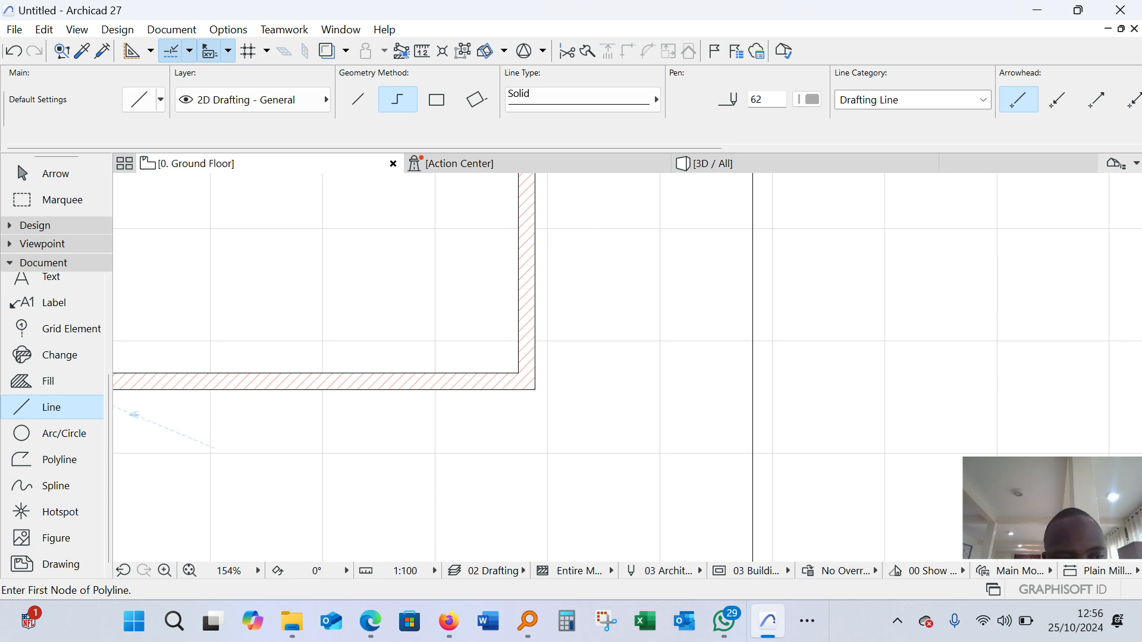
scroll(569, 353, up, 3)
scroll(536, 333, down, 11)
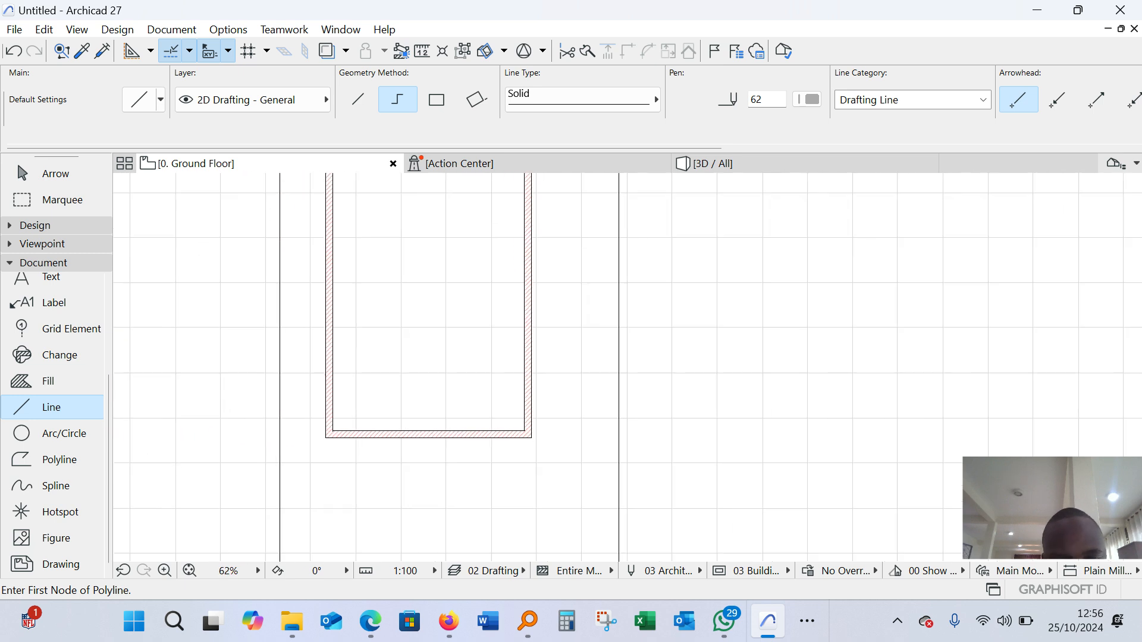
scroll(529, 286, up, 7)
scroll(519, 293, up, 4)
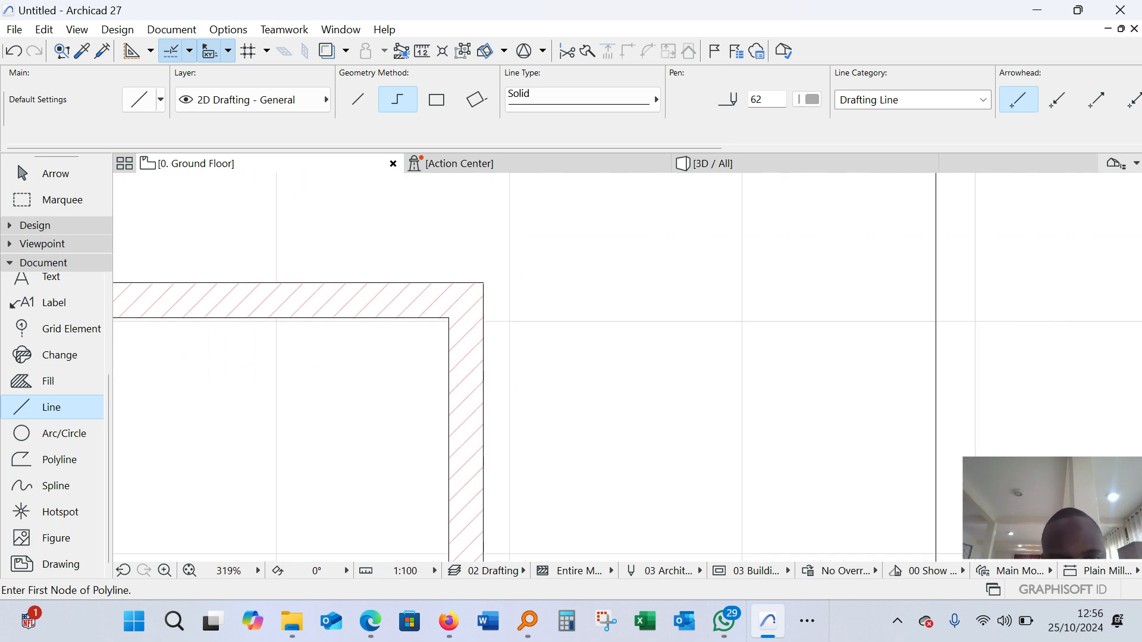
click(483, 283)
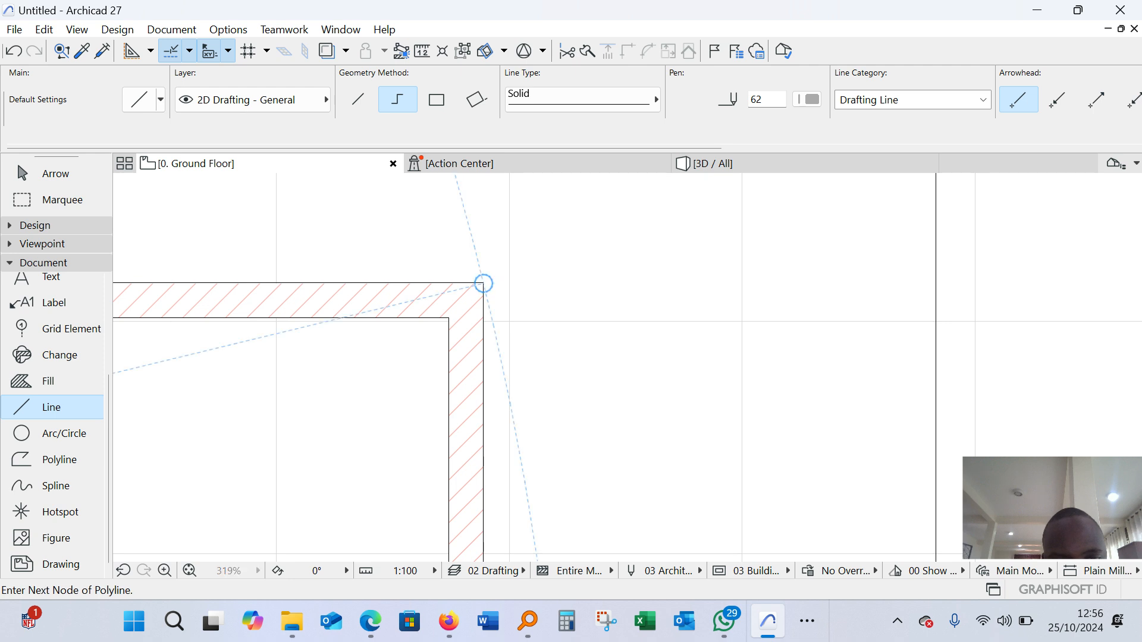
scroll(484, 283, down, 5)
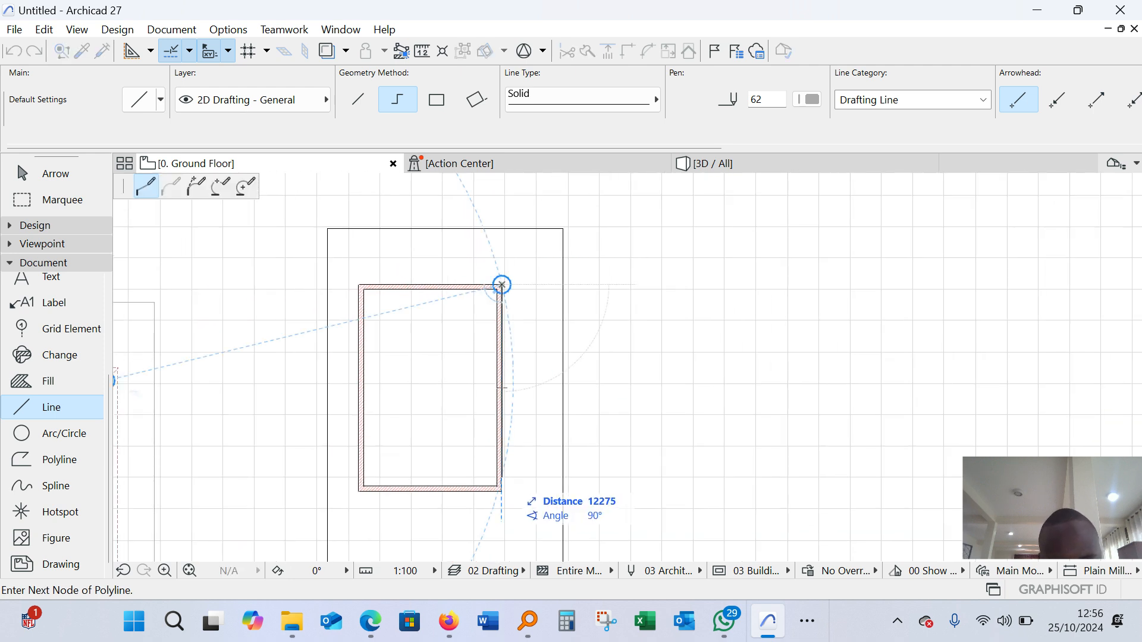
text(1260)
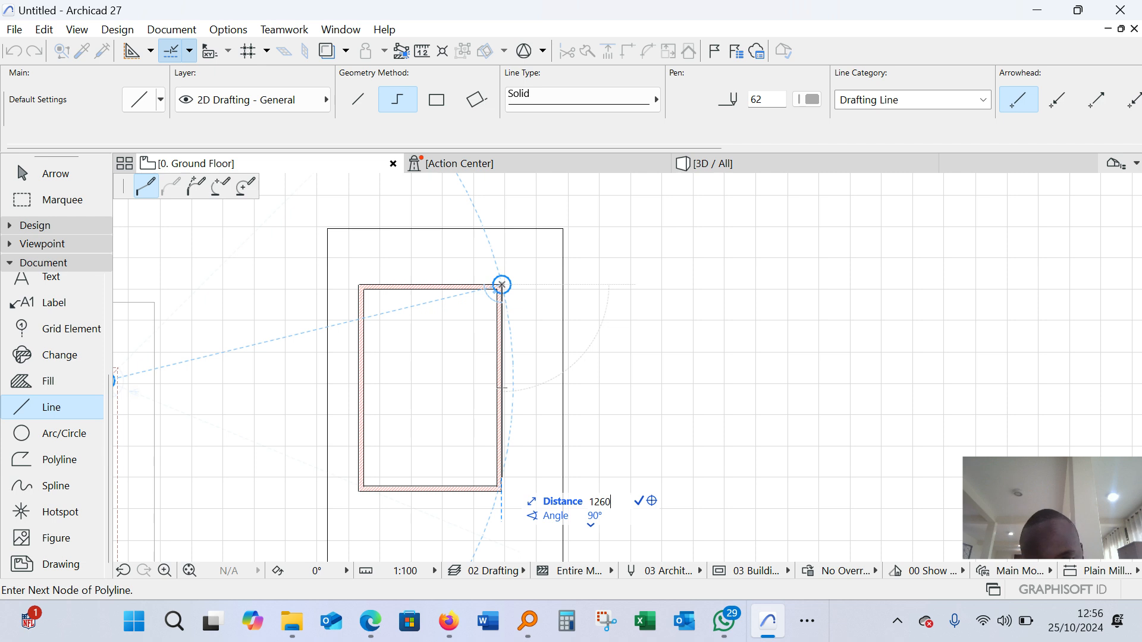
text(0)
key(Return)
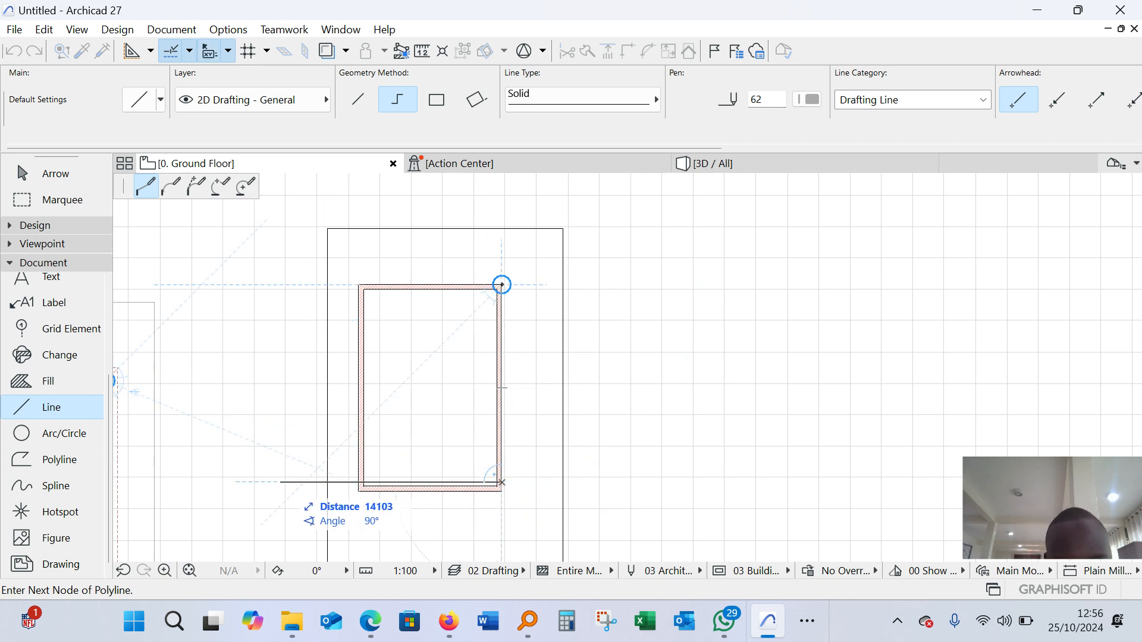
click(501, 285)
scroll(423, 477, up, 10)
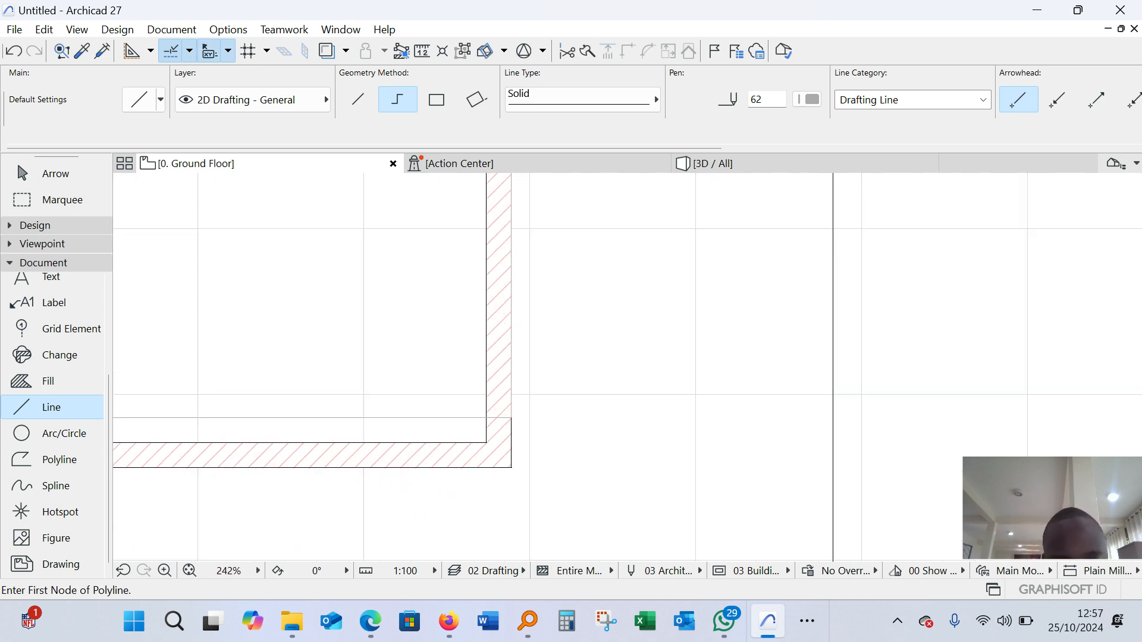
key(Escape)
Suspend grouping for the new building's four outer walls so they can be selected individually
click(422, 476)
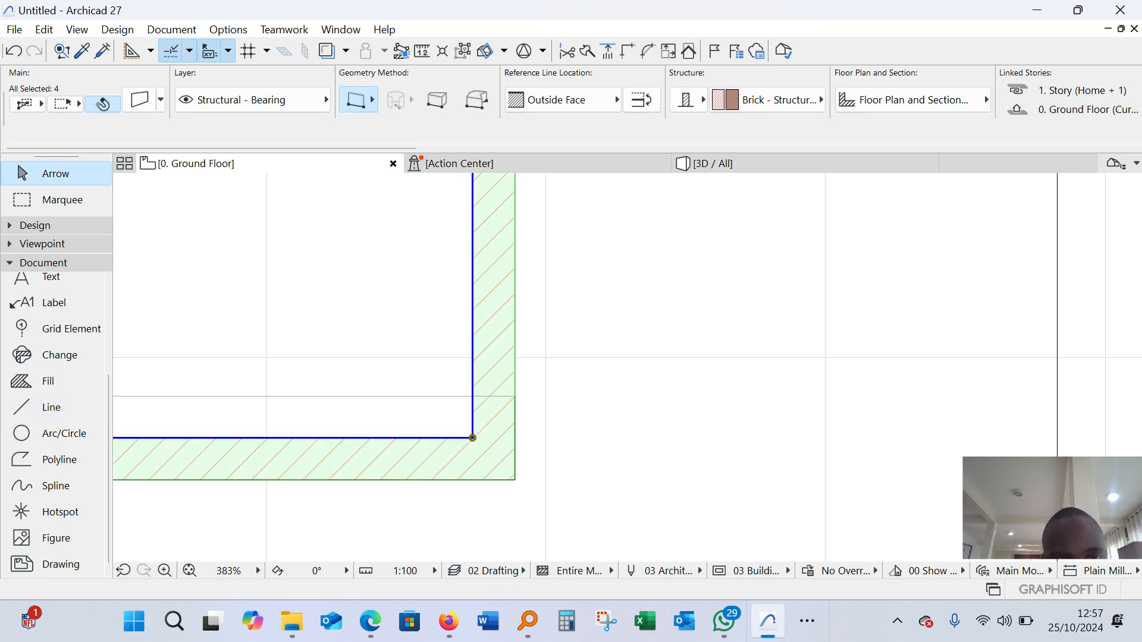
scroll(610, 321, down, 7)
scroll(610, 322, up, 3)
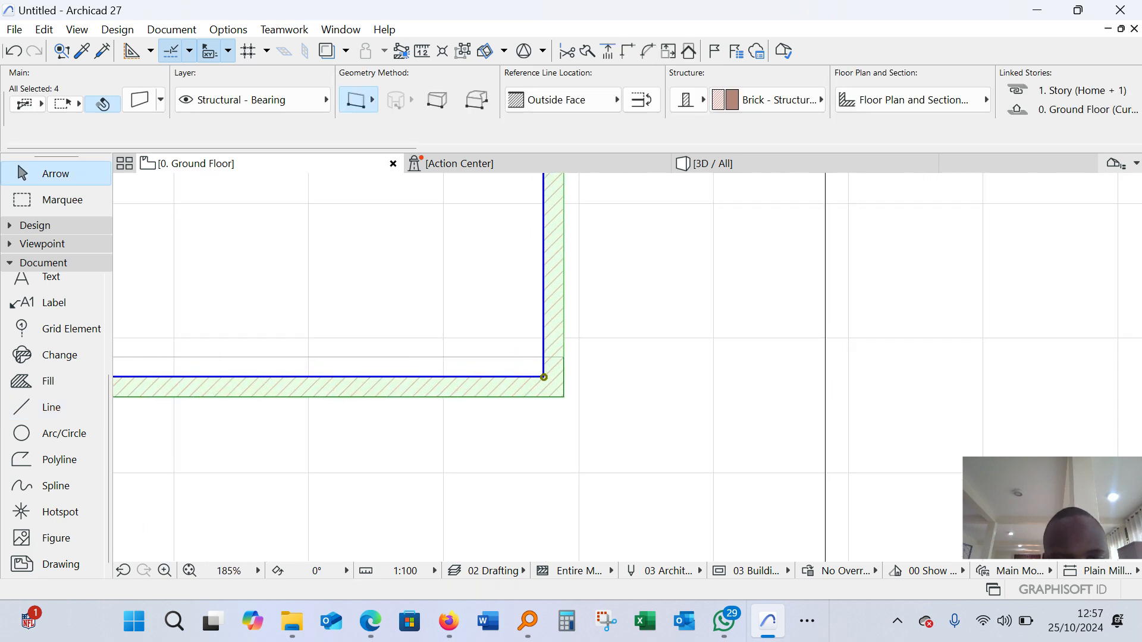
scroll(544, 377, up, 3)
scroll(318, 218, down, 11)
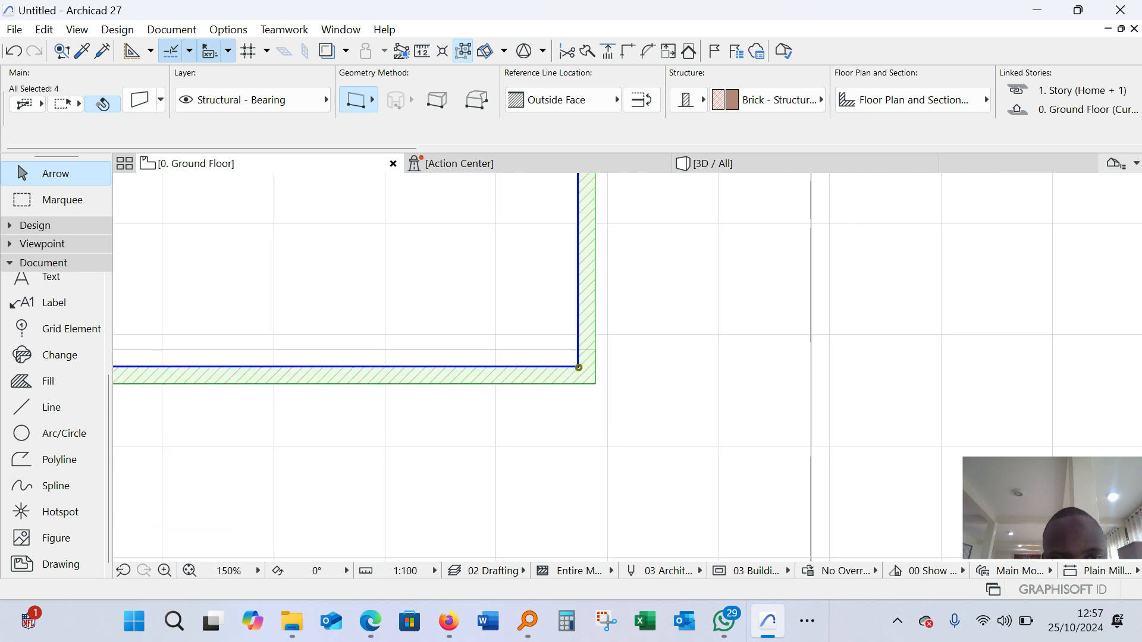
key(Escape)
scroll(431, 252, up, 3)
scroll(429, 255, up, 2)
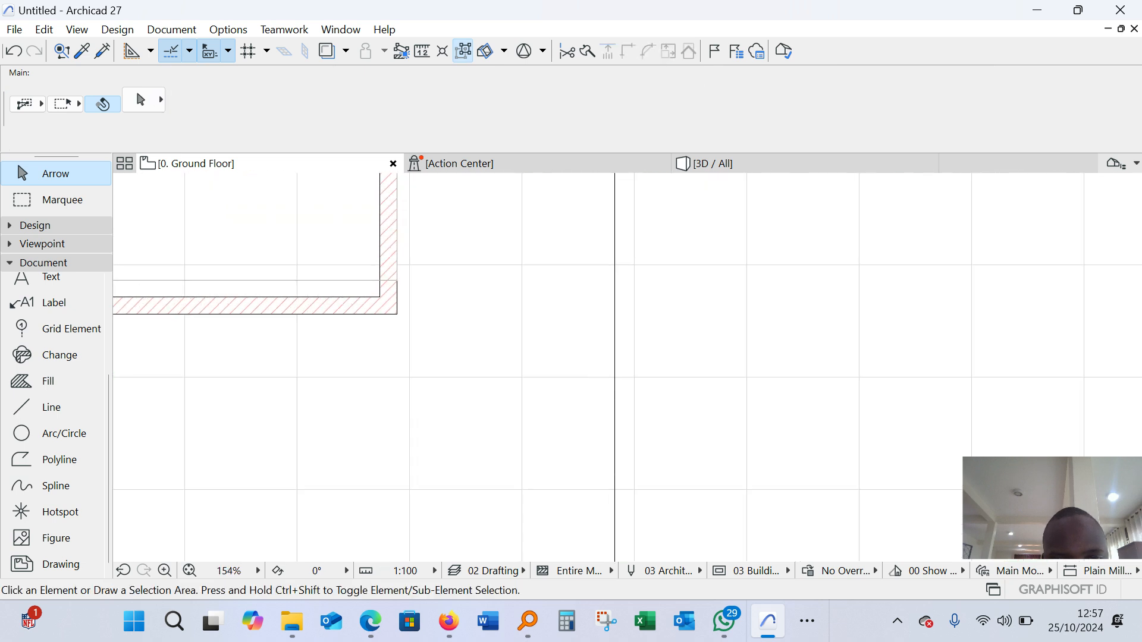
Flip the bottom wall across its reference line and move it 300 mm up so its outer face meets the guide line
click(381, 298)
scroll(381, 298, up, 3)
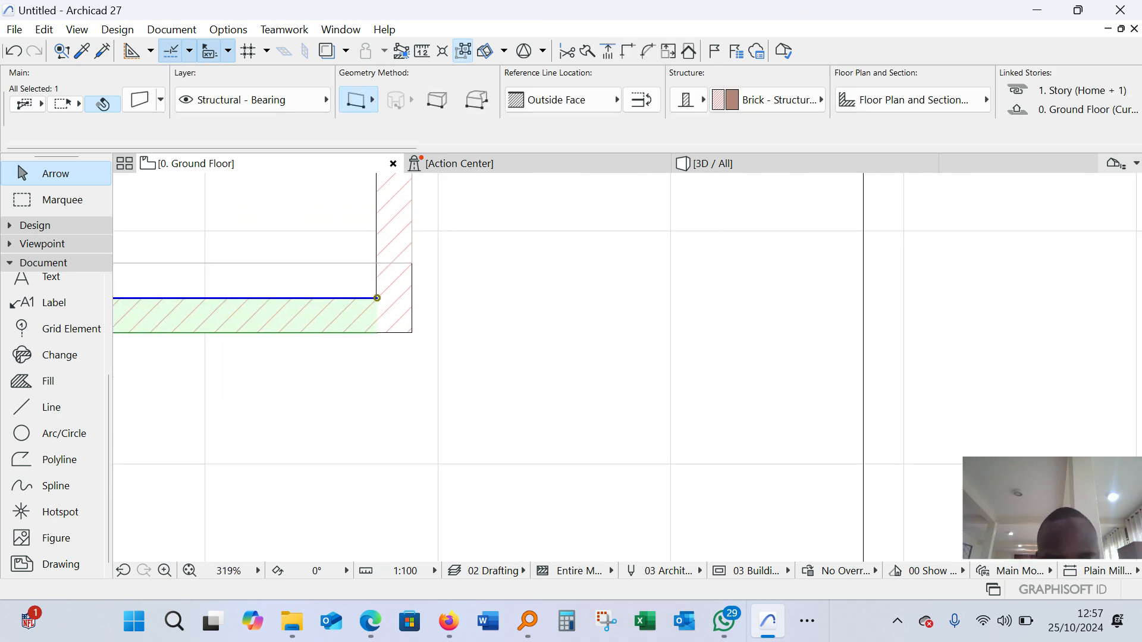
key(m)
scroll(361, 260, up, 3)
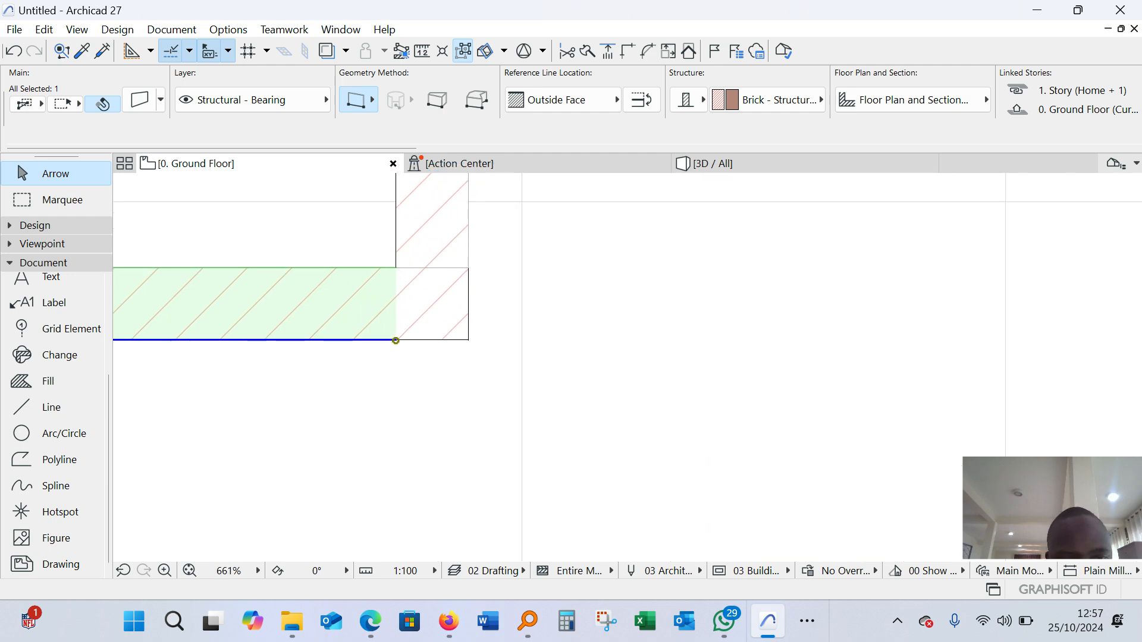
click(396, 340)
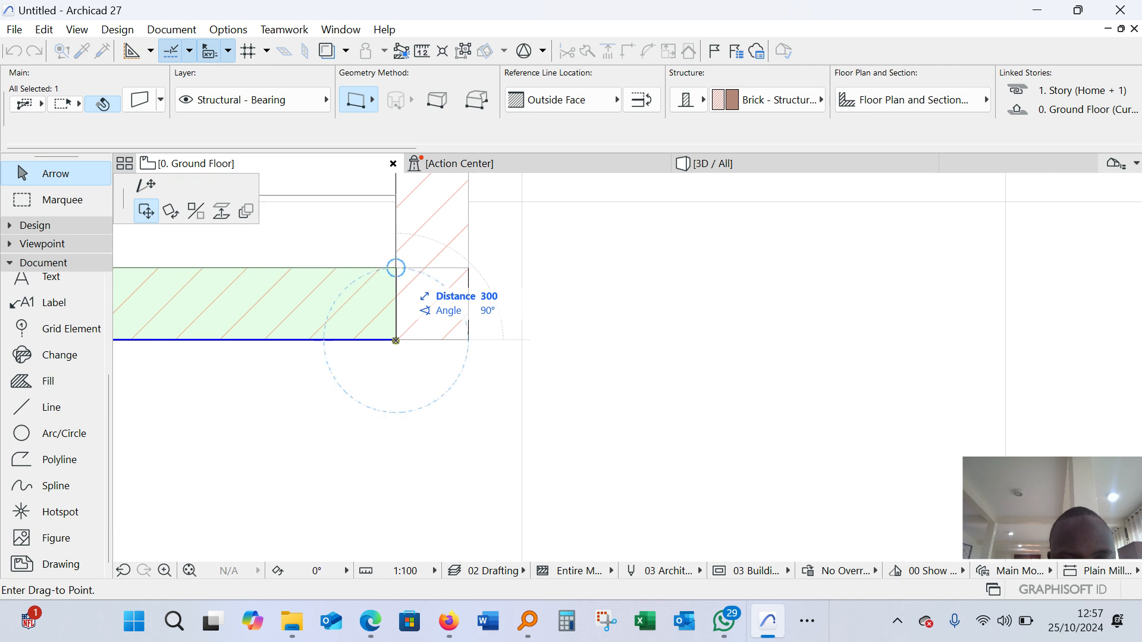
click(395, 268)
key(Escape)
scroll(730, 393, down, 3)
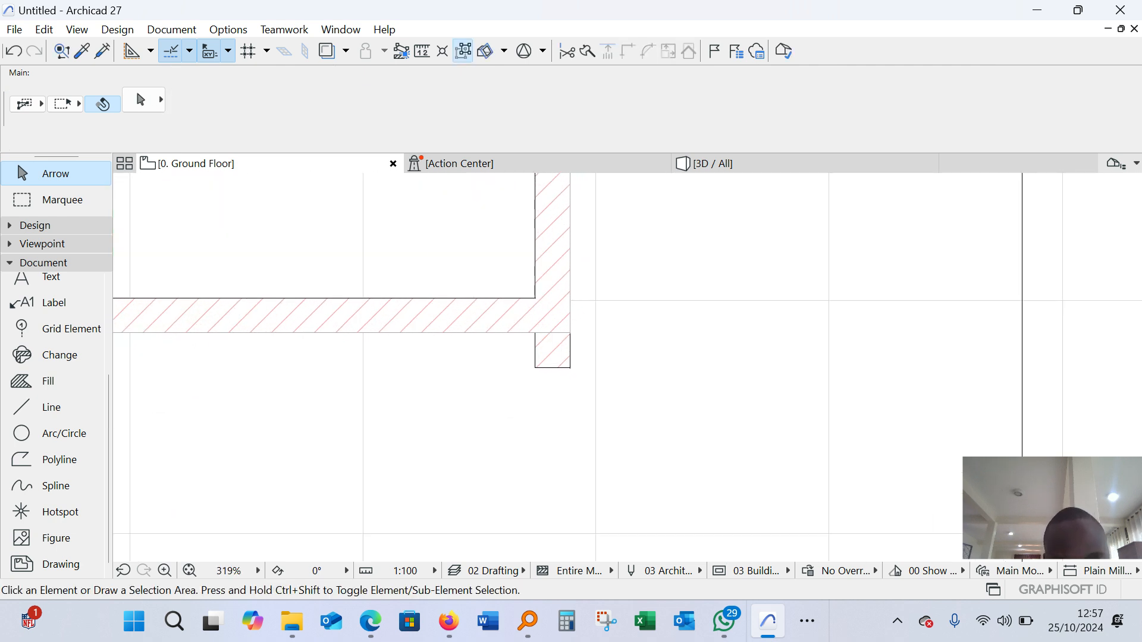
Turn off group suspension and delete the two chained guide lines along the right and bottom walls
scroll(452, 238, down, 7)
scroll(452, 238, up, 8)
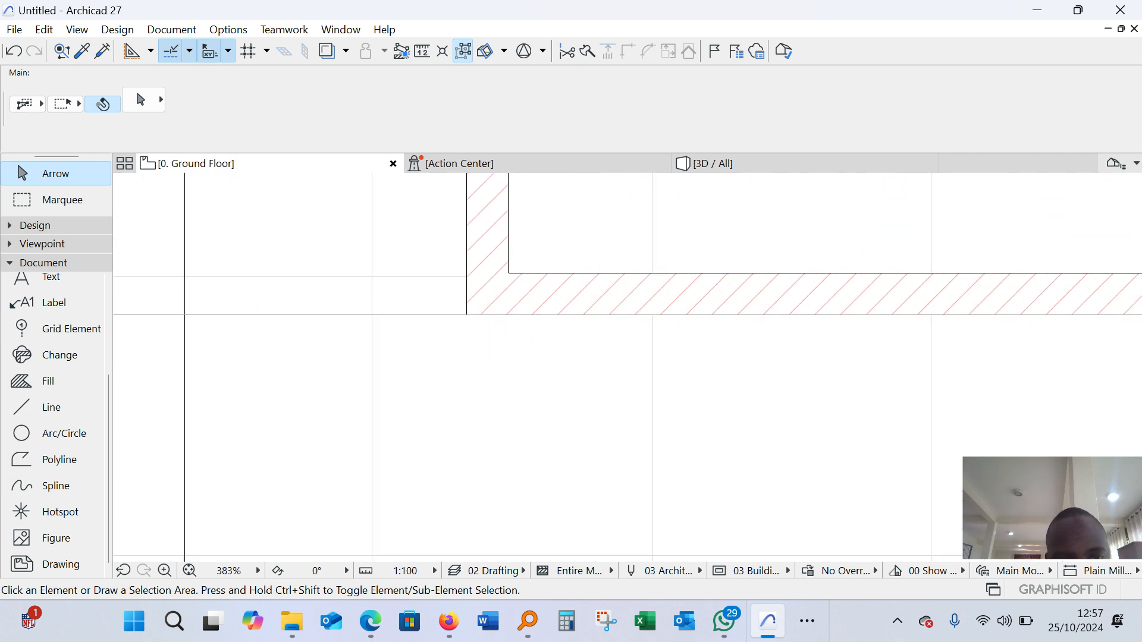
click(386, 314)
scroll(386, 315, down, 8)
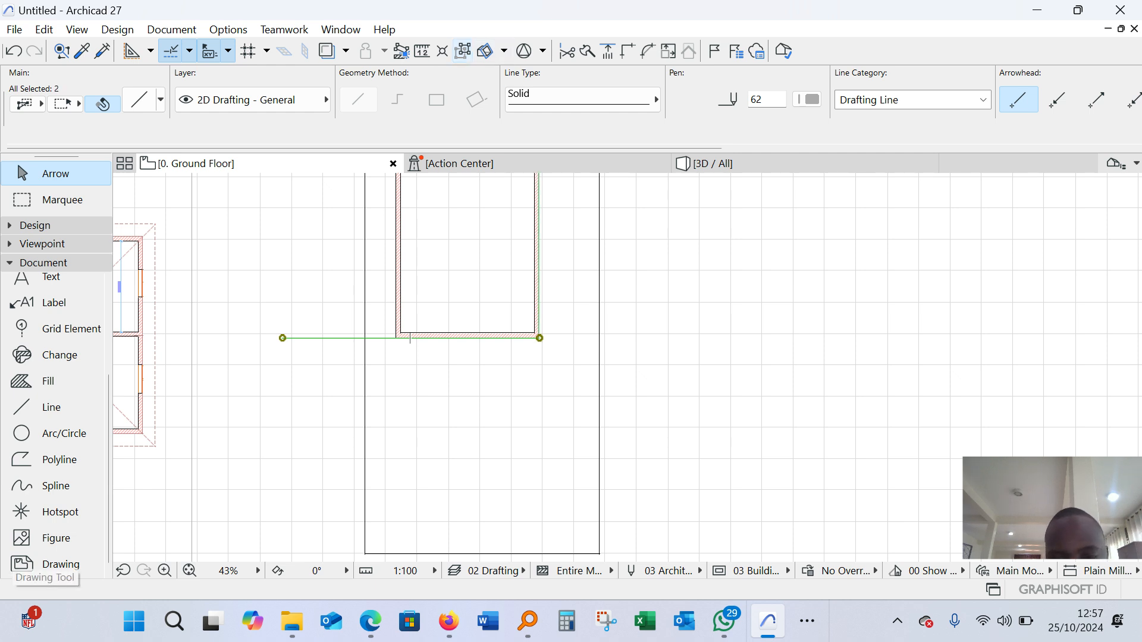
key(Delete)
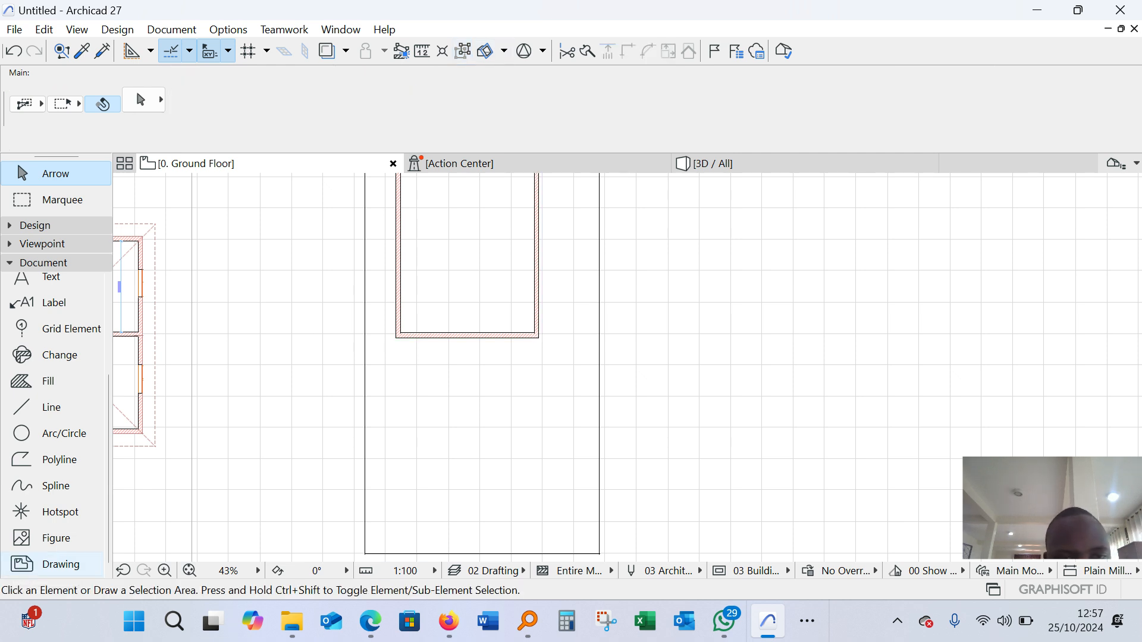
Measure the inner length of the example building's lower room along its left wall, up to the partition's lower face
scroll(457, 335, down, 3)
scroll(236, 318, up, 2)
scroll(237, 321, up, 1)
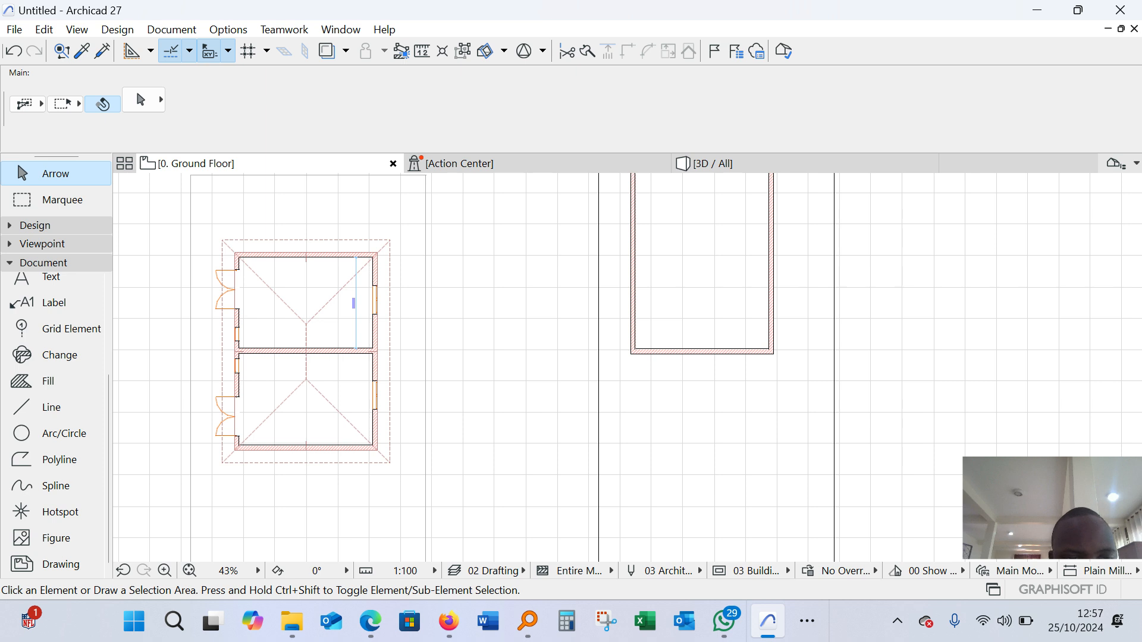
scroll(238, 324, down, 2)
scroll(238, 324, up, 6)
scroll(262, 354, down, 3)
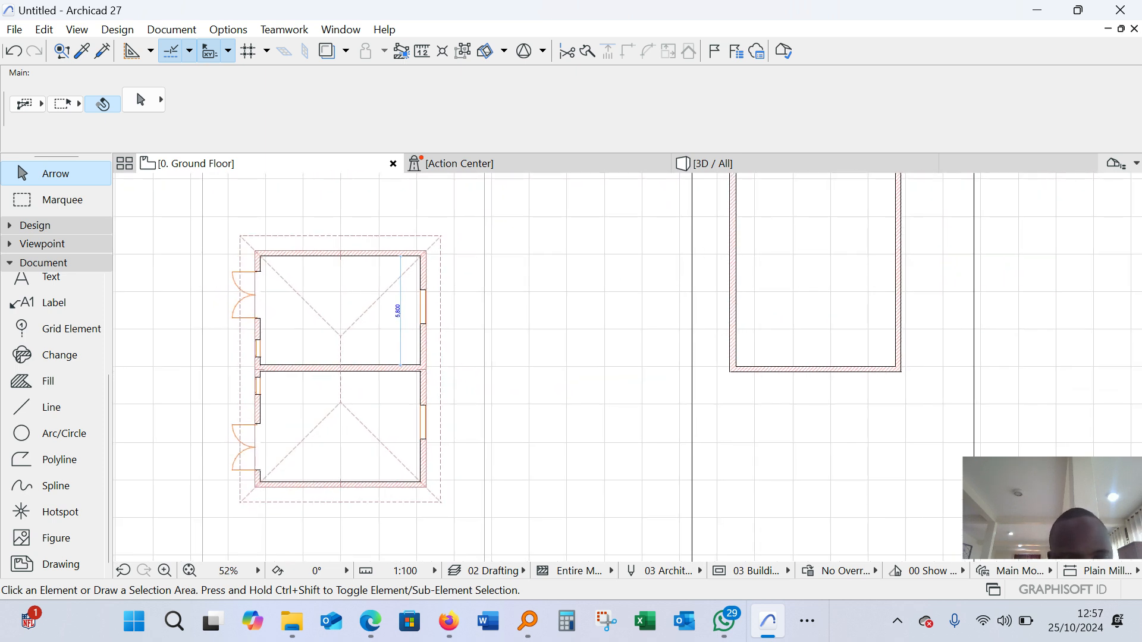
scroll(285, 455, up, 4)
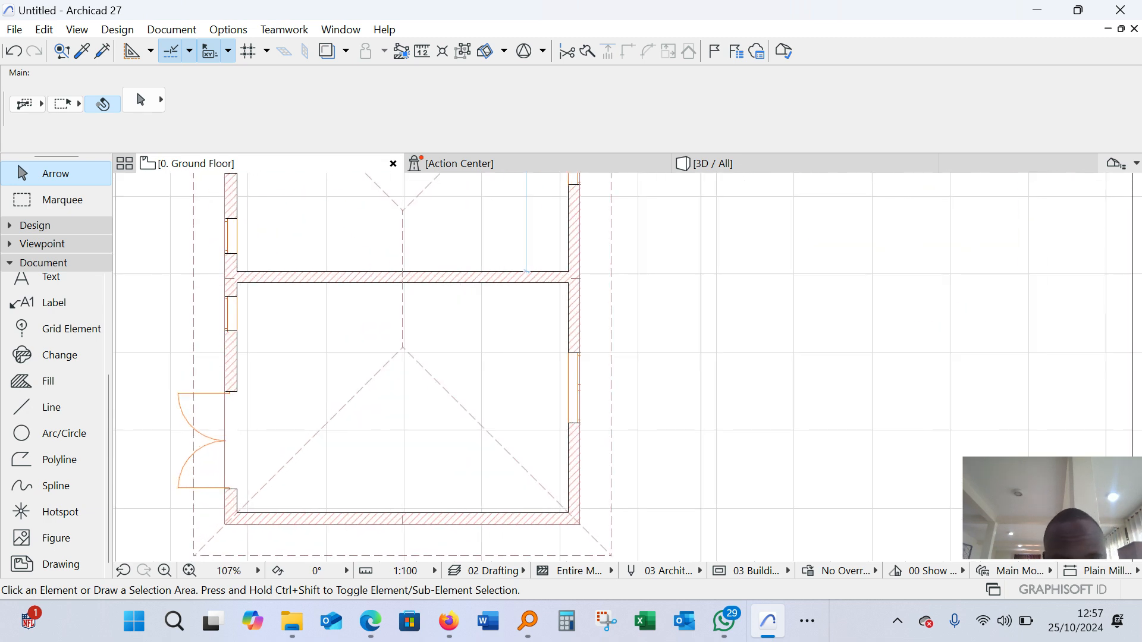
key(m)
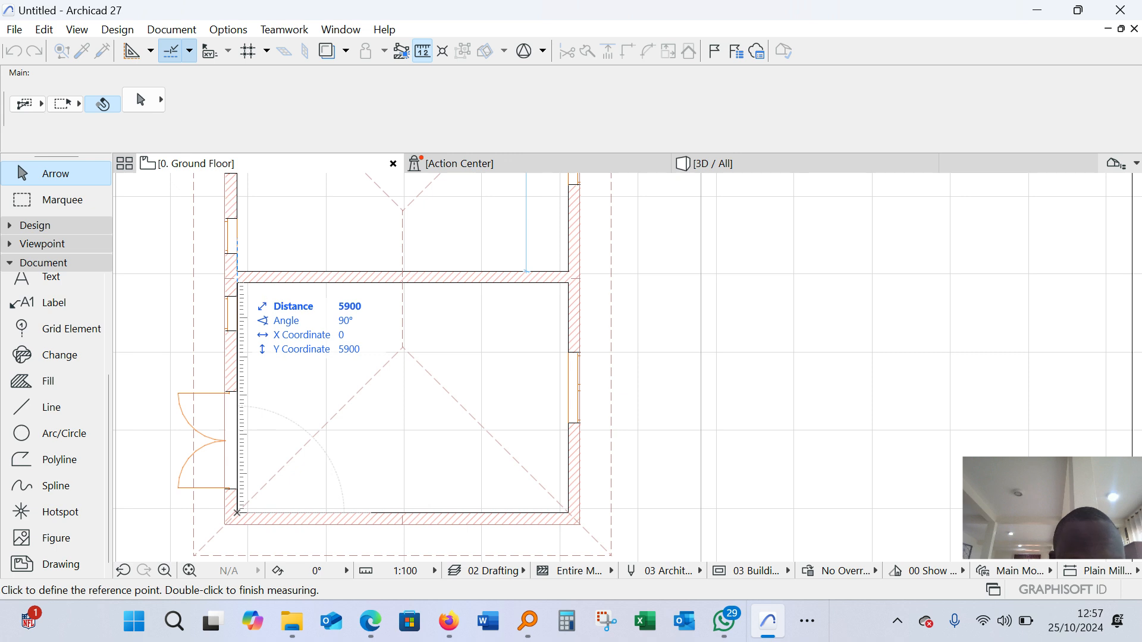
key(Escape)
scroll(168, 407, down, 5)
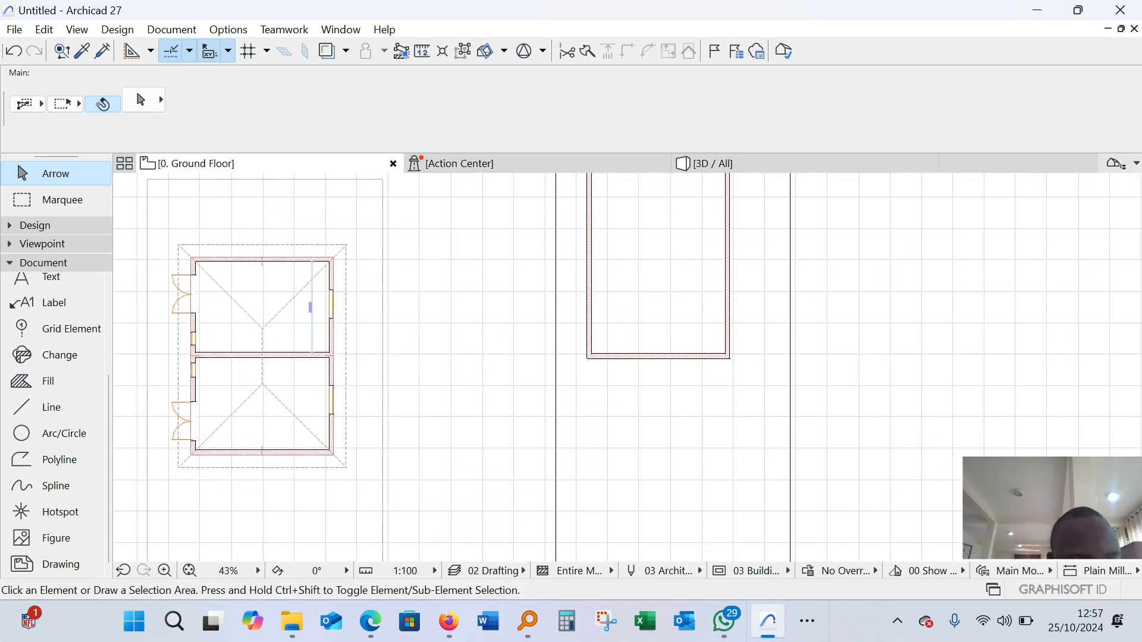
Draw a chained guide line from the new building's lower-left inner corner 5900 mm up the left wall and across past the right wall
click(43, 408)
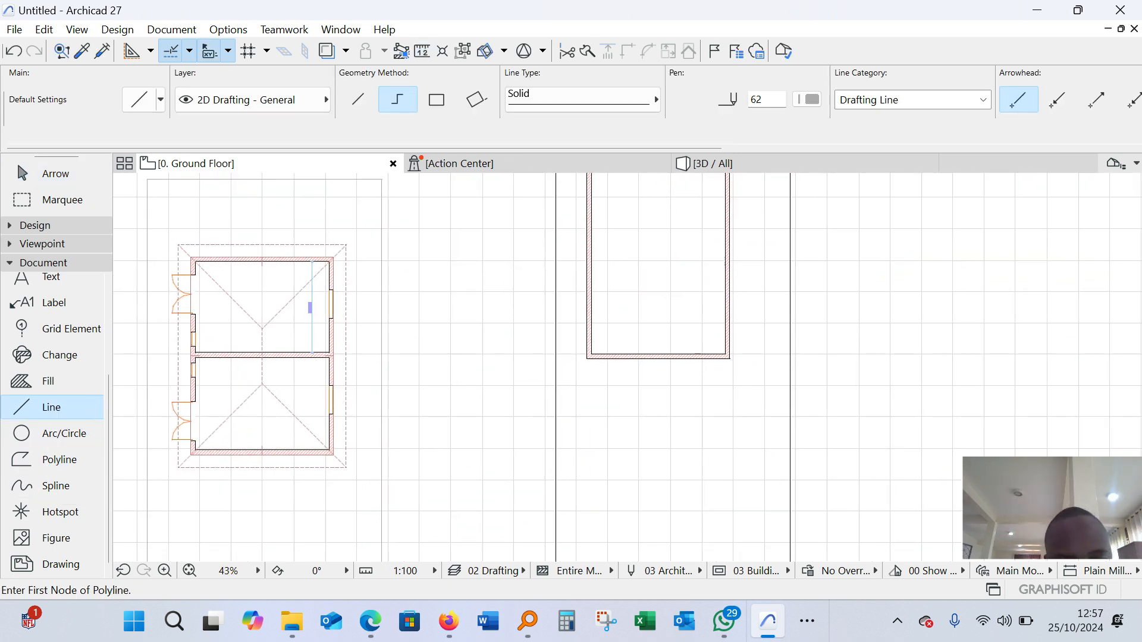
scroll(617, 310, up, 9)
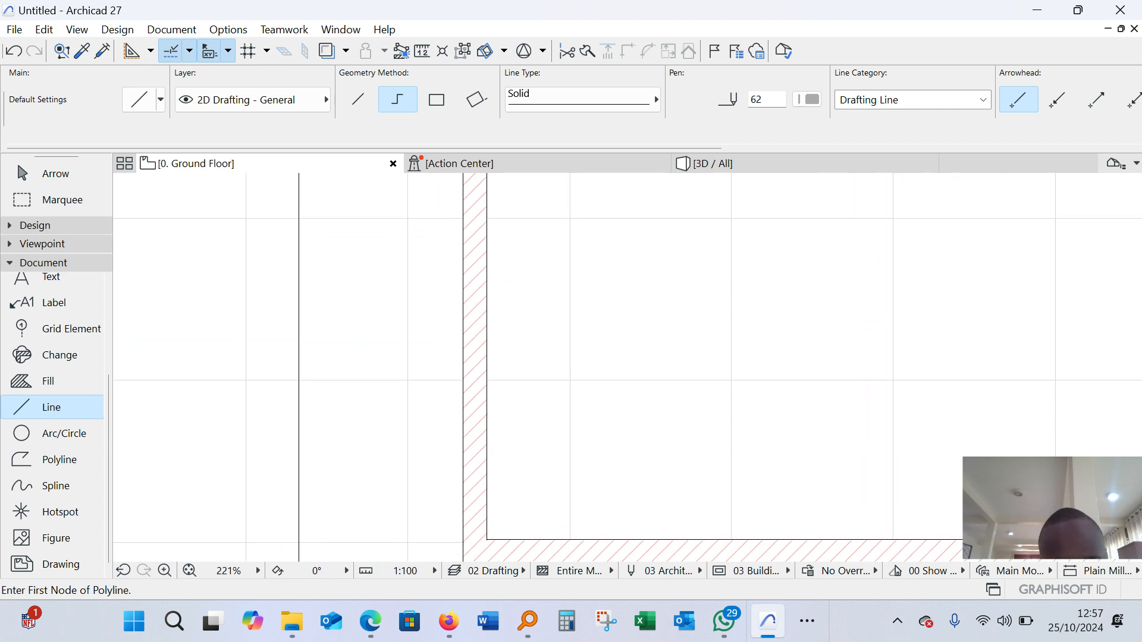
click(487, 540)
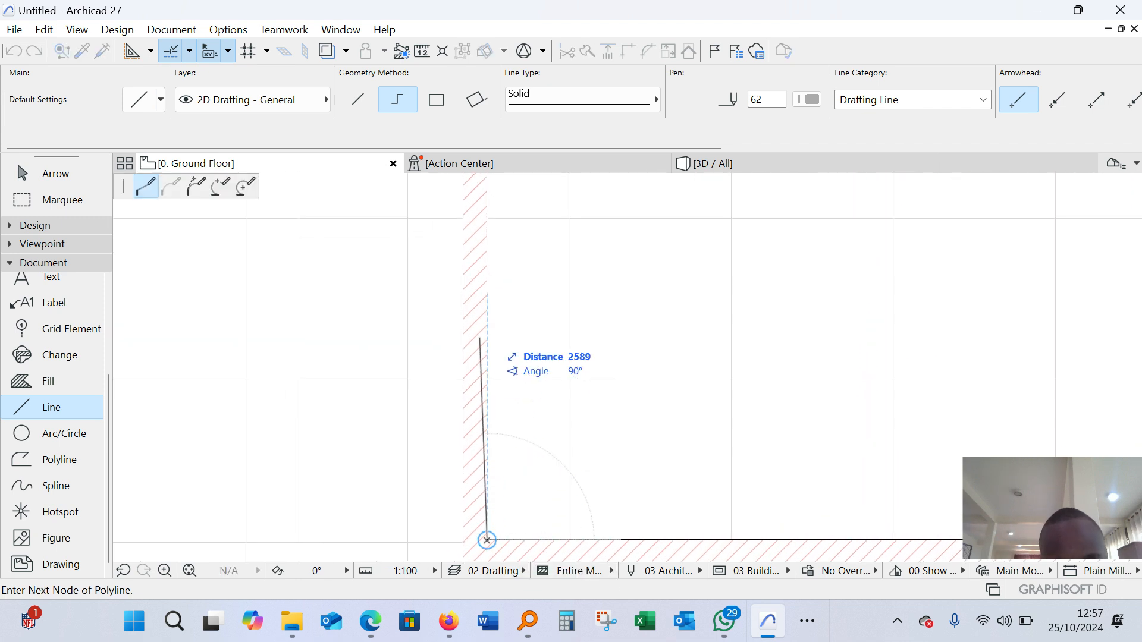
text(5900)
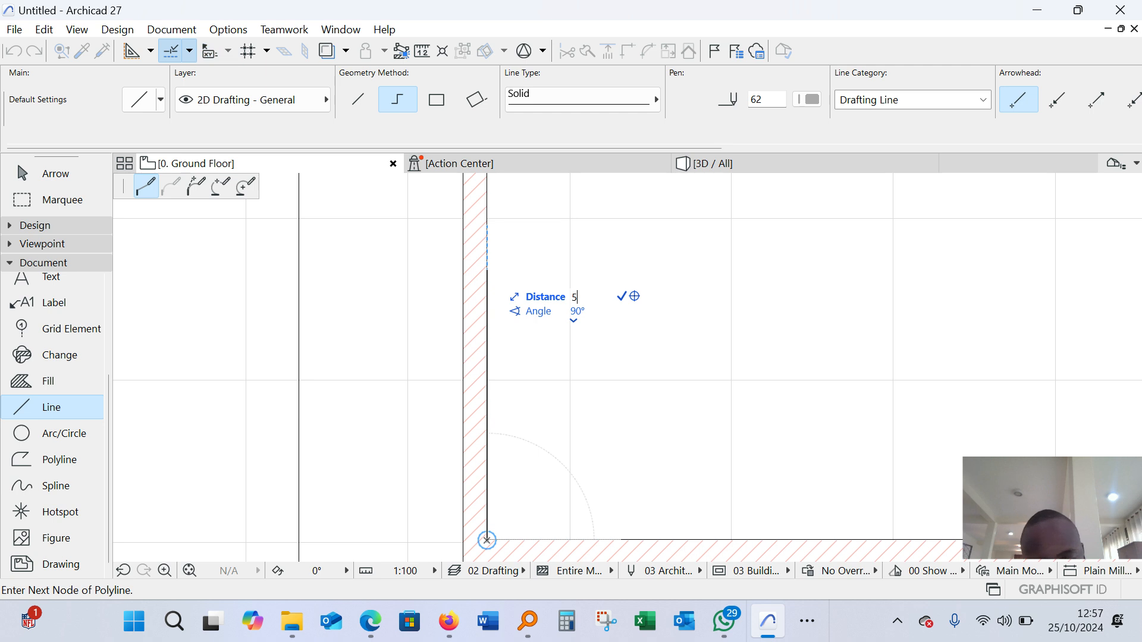
key(Return)
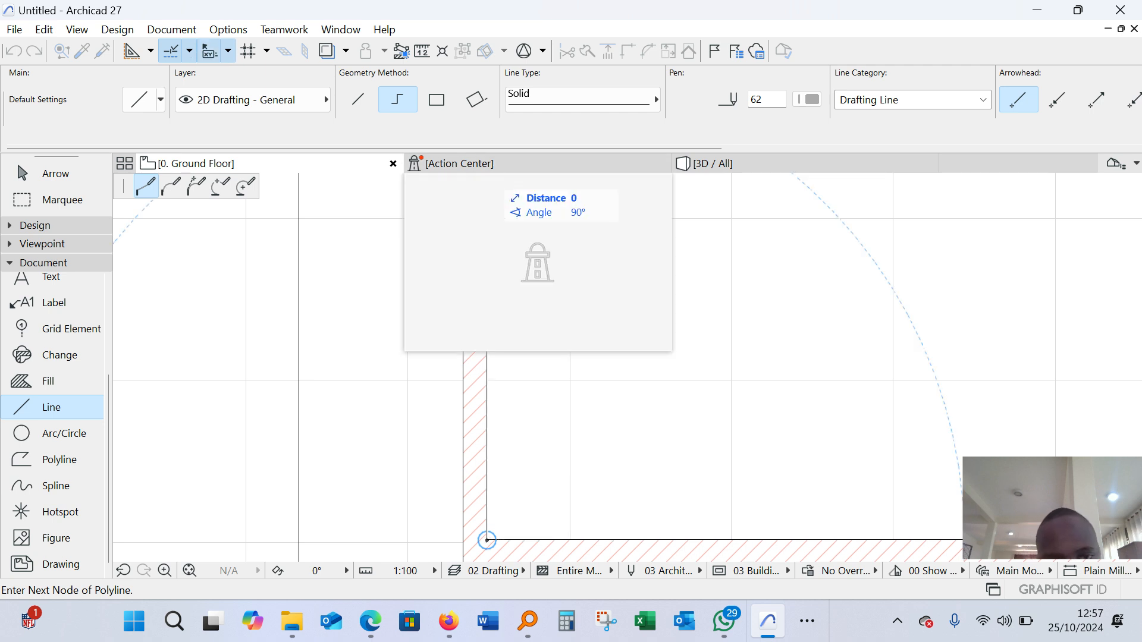
scroll(443, 467, down, 9)
scroll(443, 467, down, 4)
scroll(501, 437, up, 8)
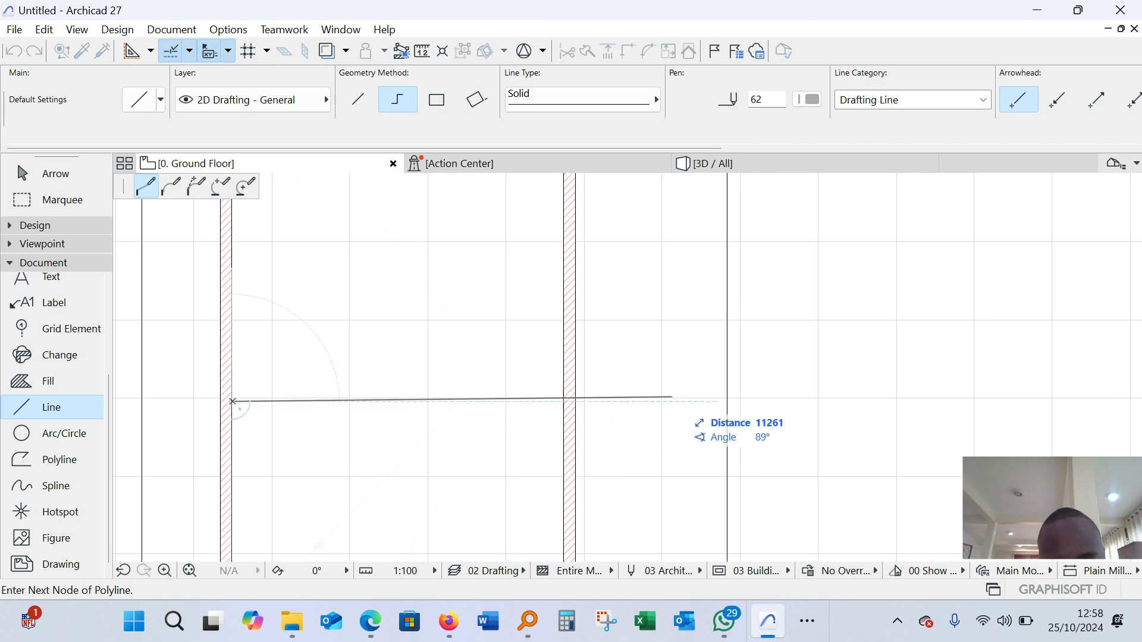
double_click(690, 401)
scroll(722, 336, down, 6)
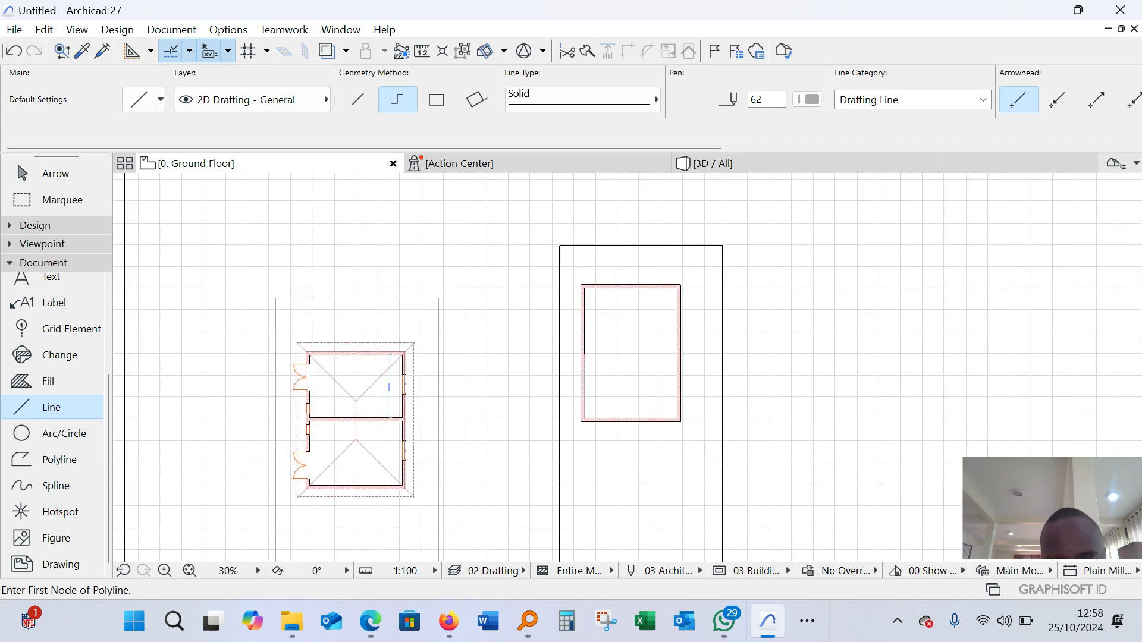
scroll(593, 356, up, 8)
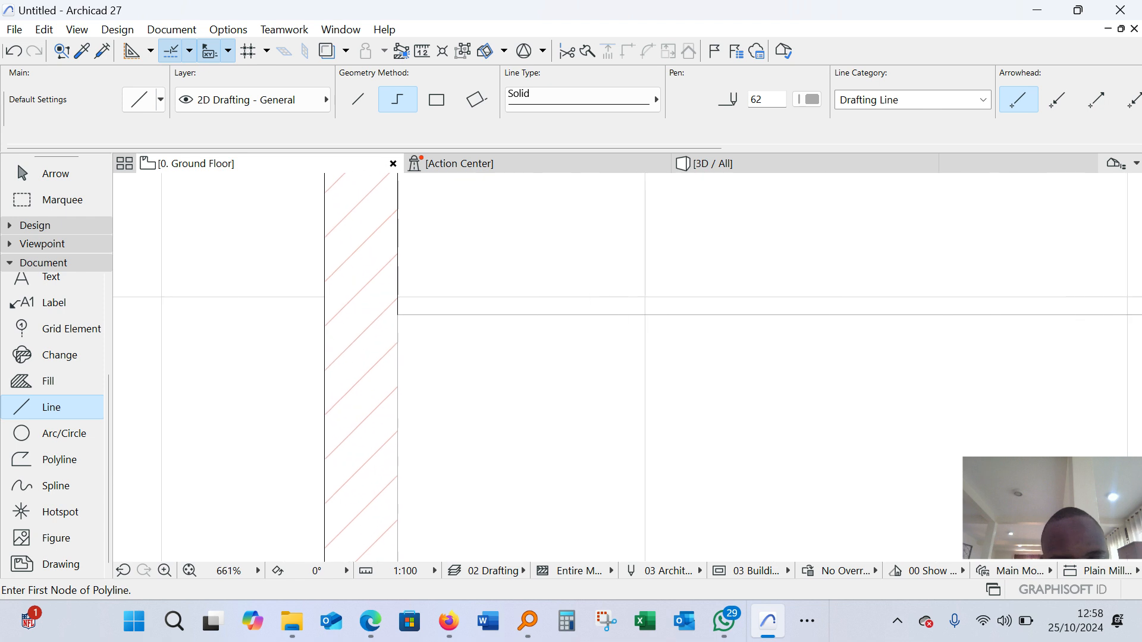
key(Escape)
scroll(555, 274, down, 8)
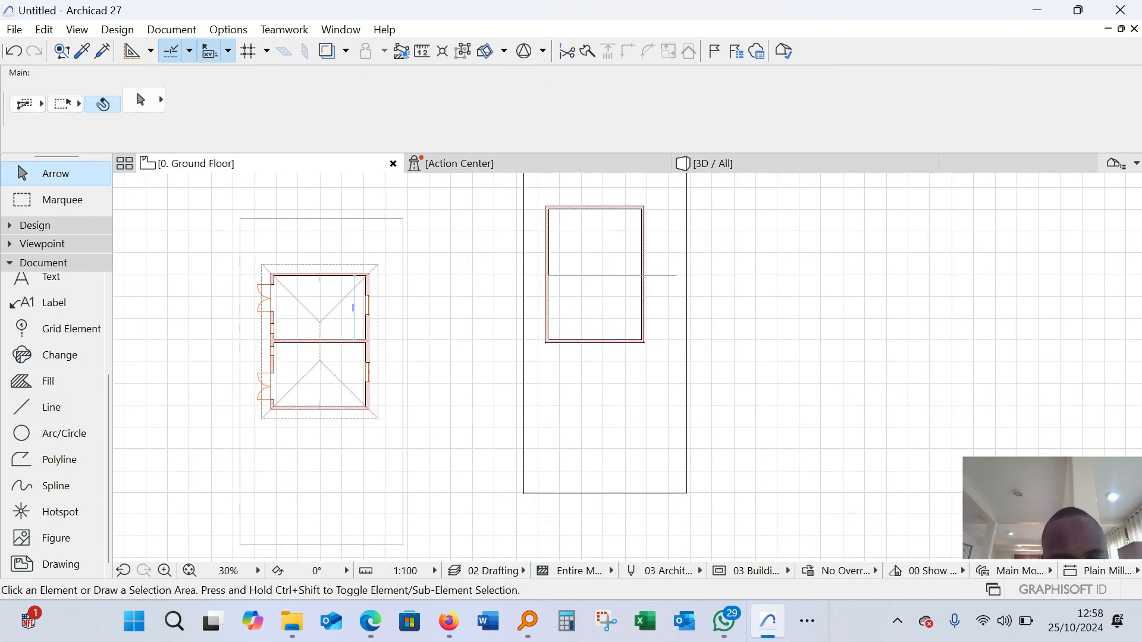
Draw the partition wall along the horizontal guide line from the left wall's inner face to the right wall's inner face
scroll(645, 250, up, 1)
scroll(645, 250, down, 2)
scroll(646, 249, up, 2)
scroll(645, 250, down, 2)
scroll(600, 295, up, 5)
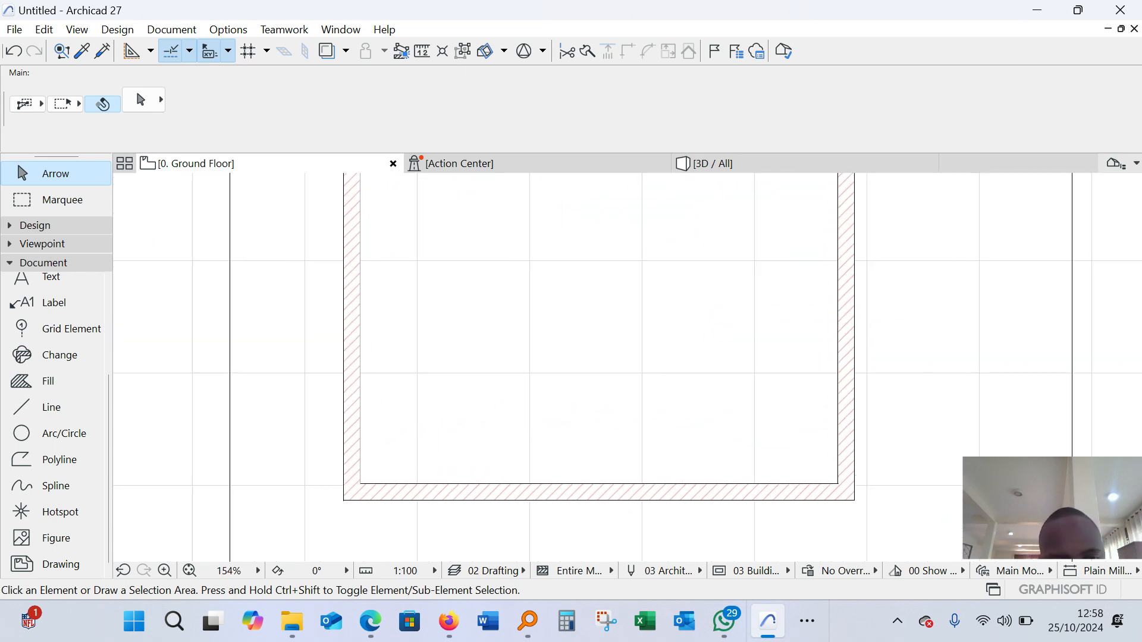
scroll(356, 327, down, 3)
scroll(53, 309, up, 3)
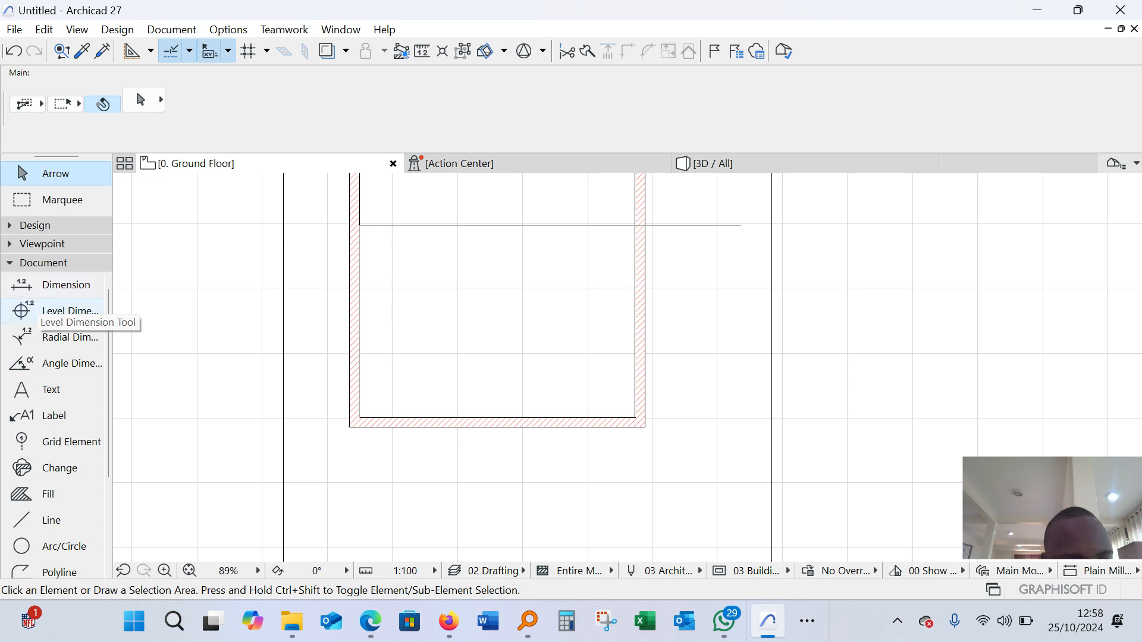
click(36, 226)
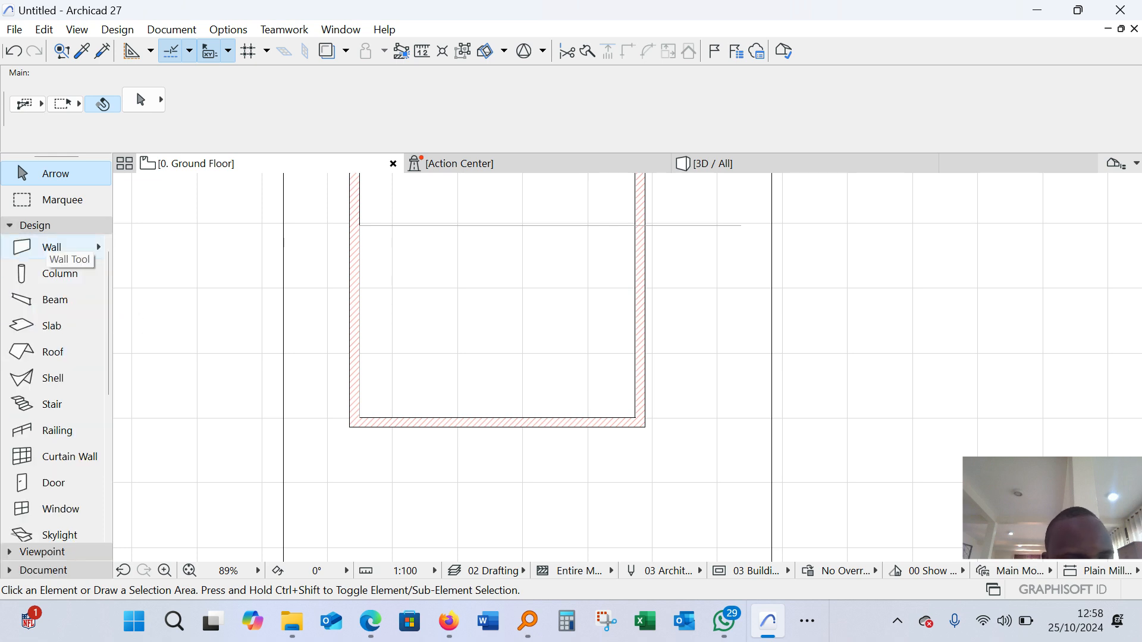
click(46, 245)
scroll(601, 324, down, 3)
scroll(489, 280, up, 6)
scroll(446, 253, up, 5)
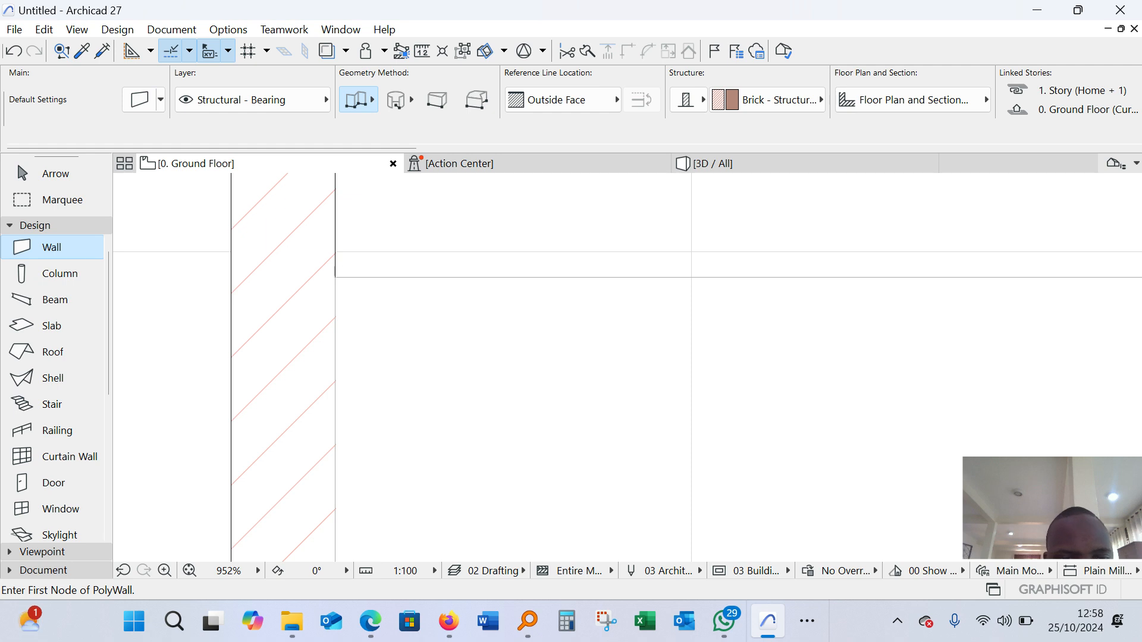
click(335, 277)
scroll(357, 279, down, 4)
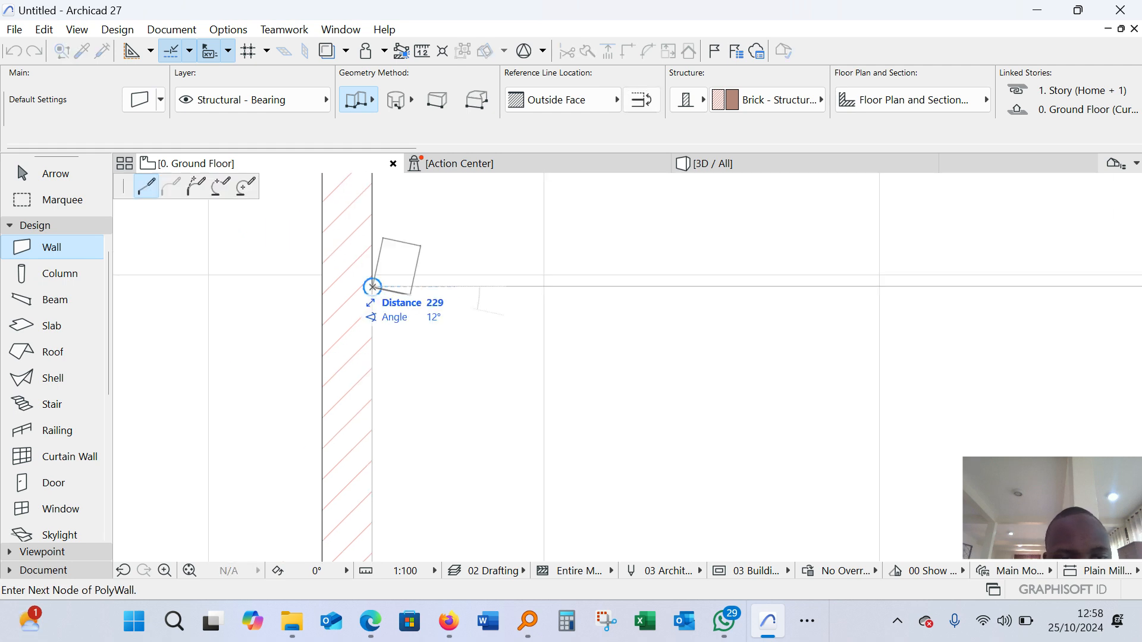
scroll(467, 288, down, 4)
scroll(892, 298, up, 4)
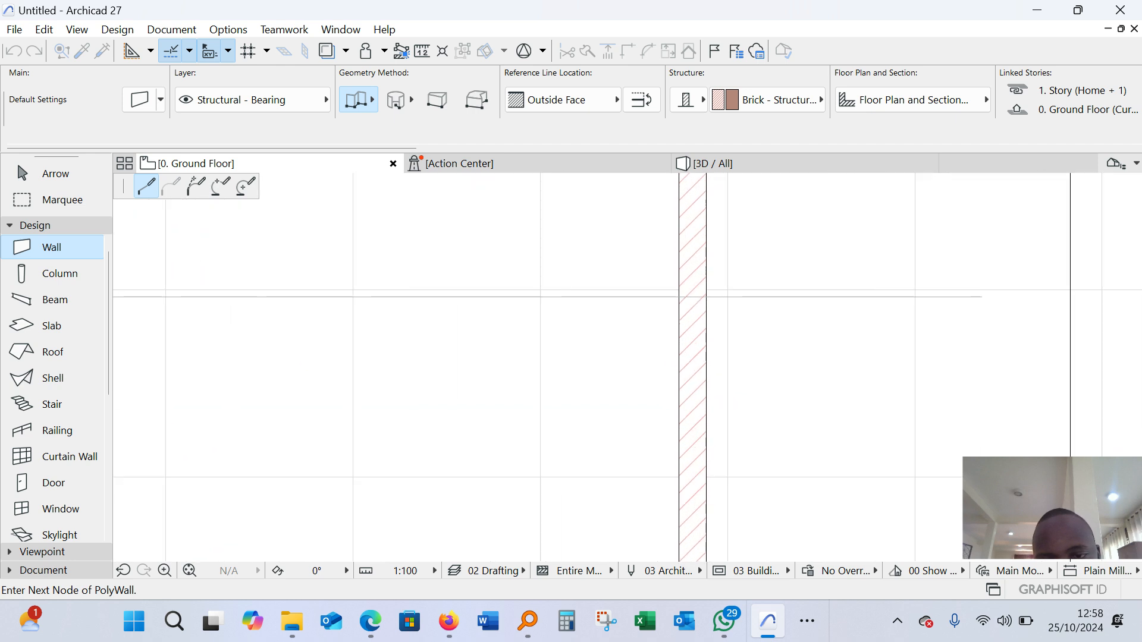
click(683, 302)
click(684, 301)
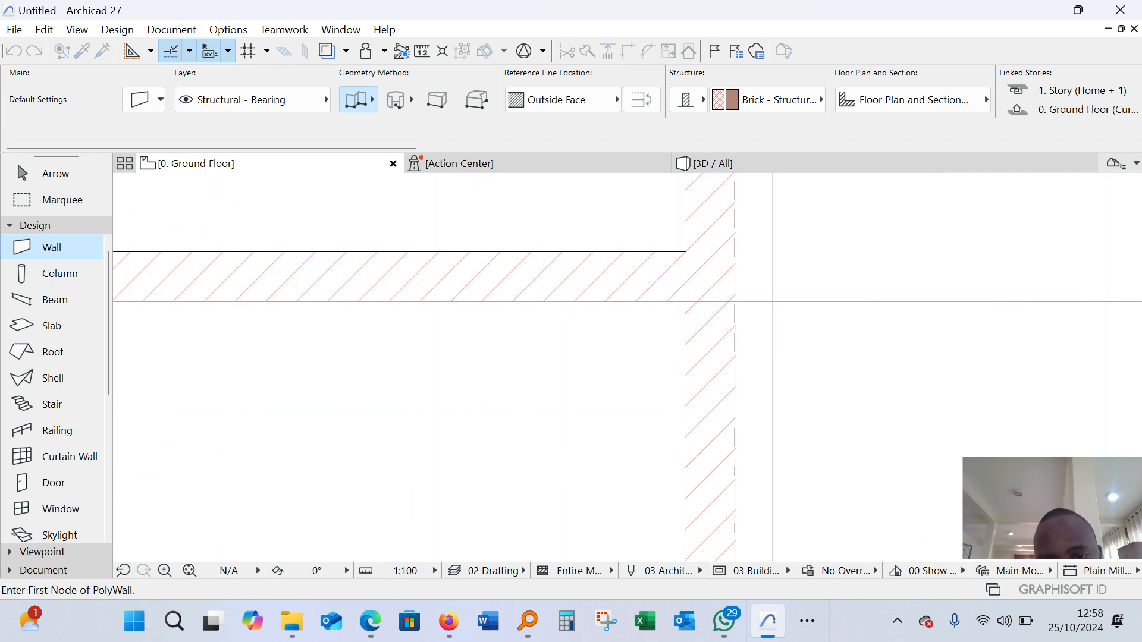
Delete the two guide lines used to set out the partition wall
scroll(723, 303, down, 3)
key(Escape)
click(763, 298)
scroll(762, 292, down, 4)
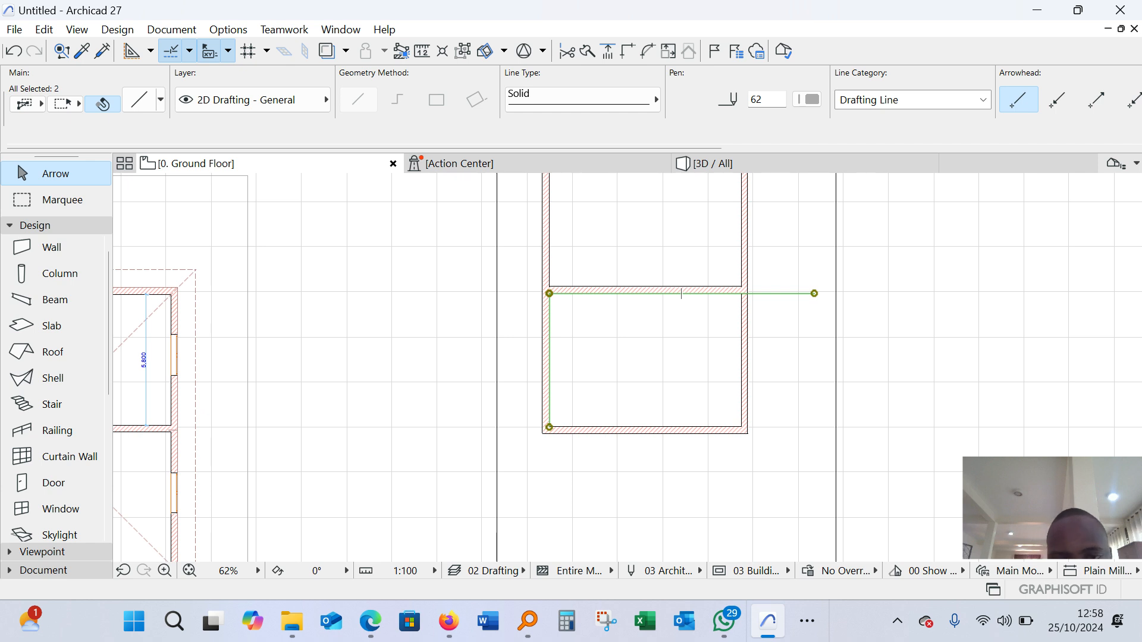
key(Delete)
scroll(581, 335, down, 4)
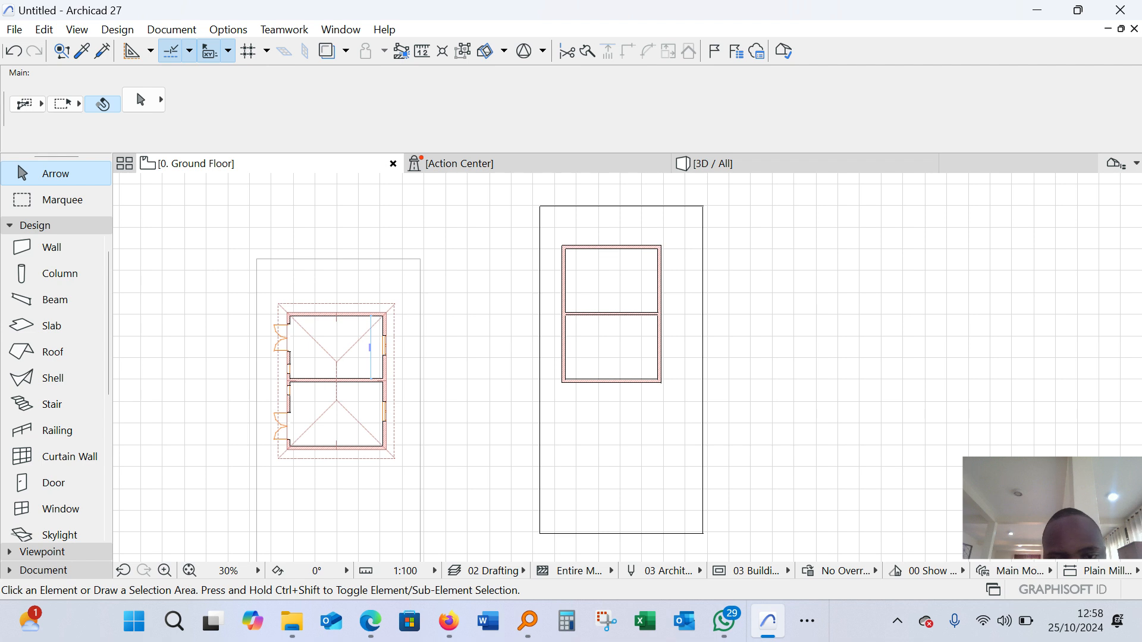
Examine the example building's rooms, double doors and window positions as a reference for the openings
scroll(533, 368, up, 2)
scroll(624, 348, down, 2)
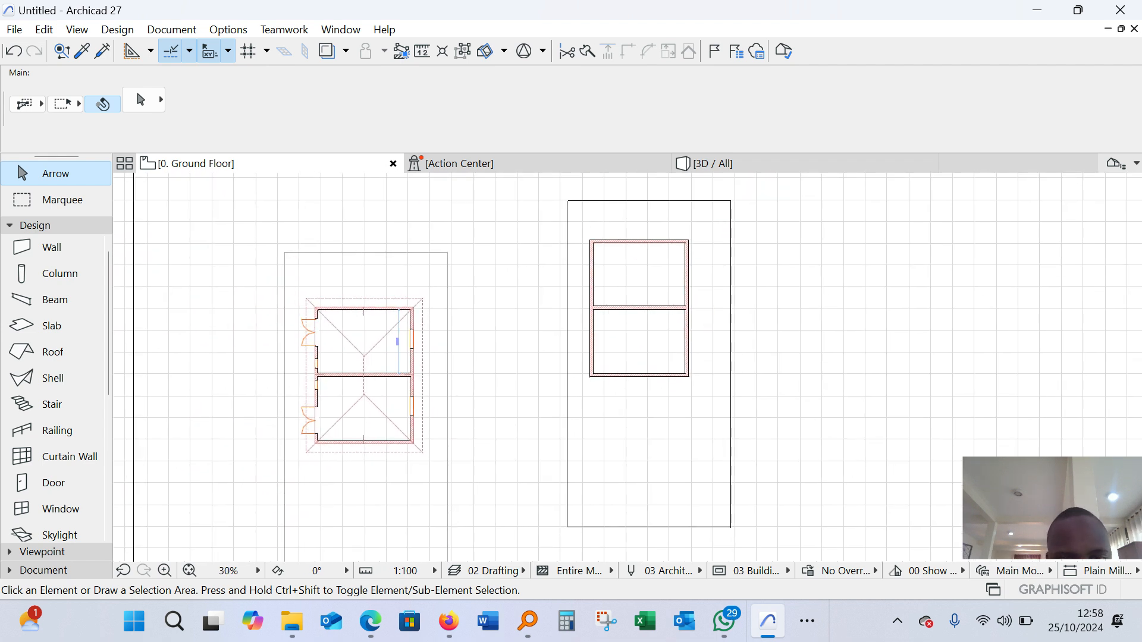
scroll(598, 315, up, 6)
scroll(630, 313, down, 4)
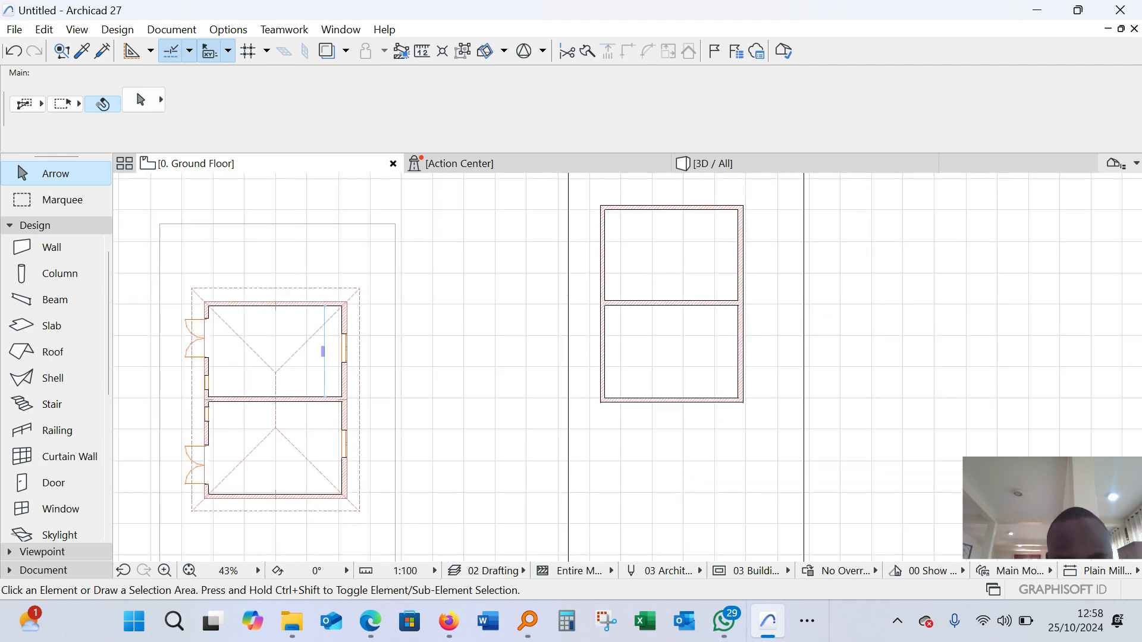
scroll(234, 373, up, 2)
scroll(250, 371, down, 2)
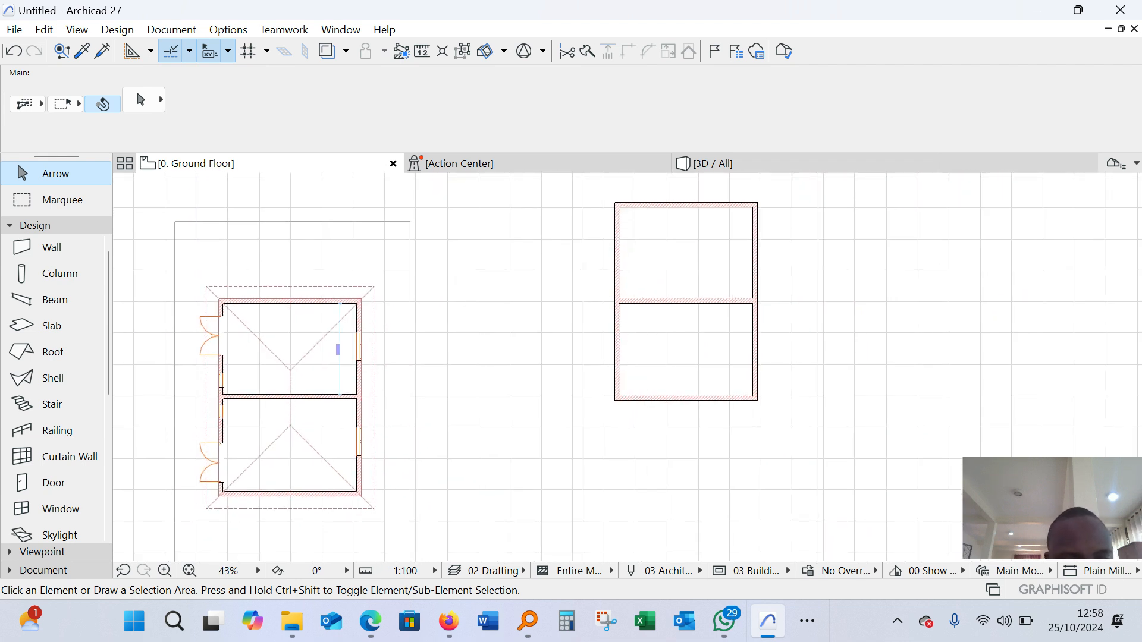
scroll(199, 334, up, 5)
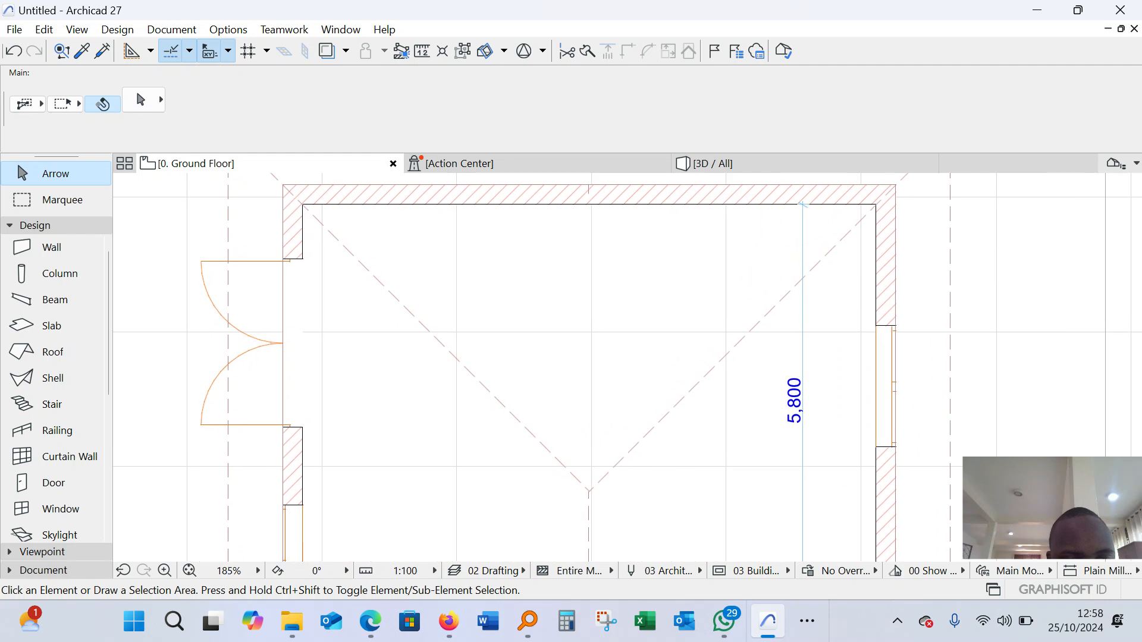
scroll(803, 204, down, 5)
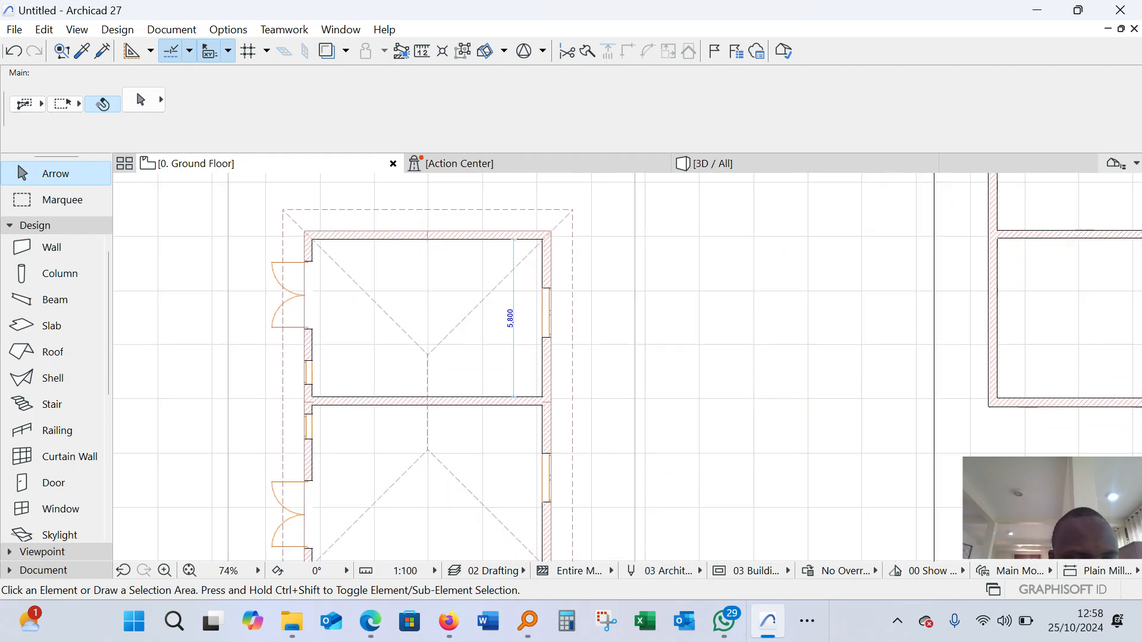
scroll(674, 280, up, 4)
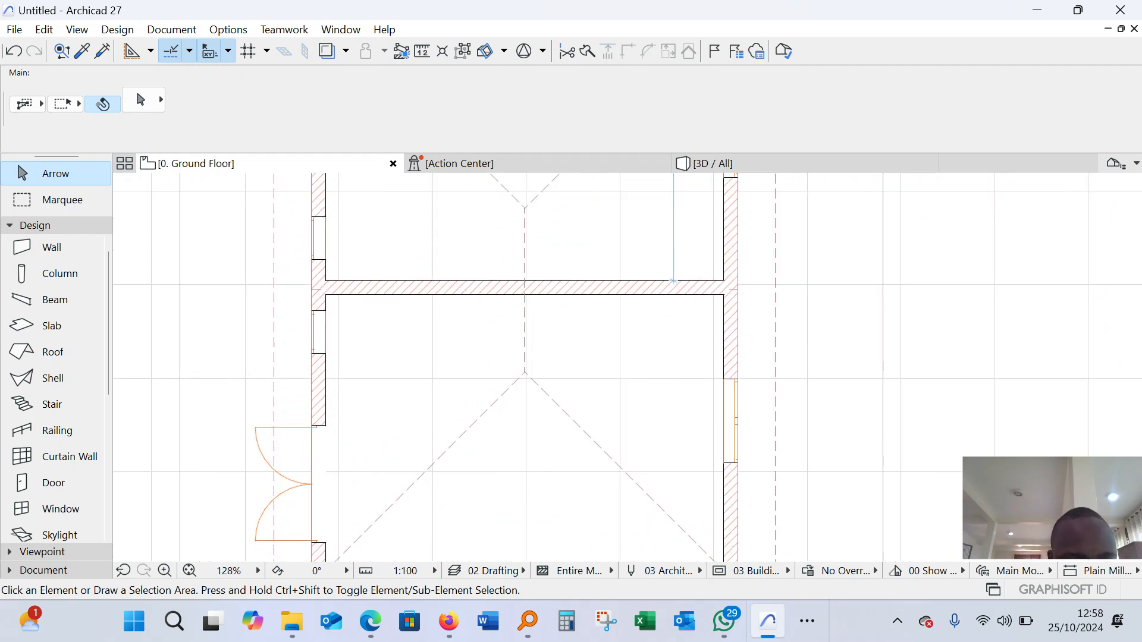
scroll(674, 280, down, 3)
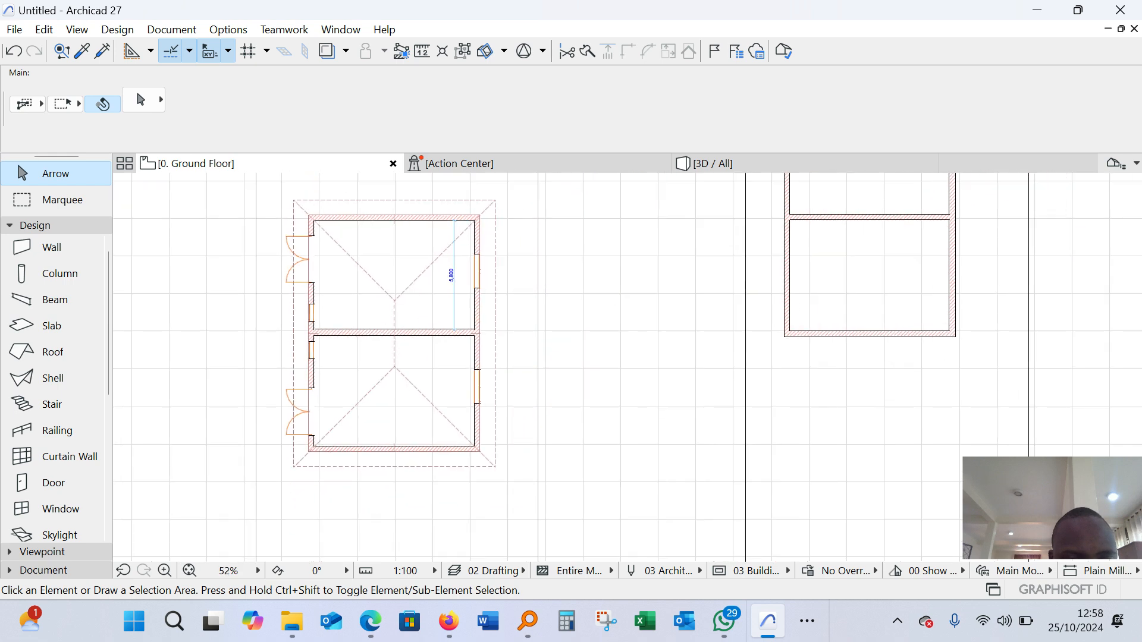
click(300, 410)
key(Escape)
scroll(447, 372, down, 3)
scroll(439, 378, up, 6)
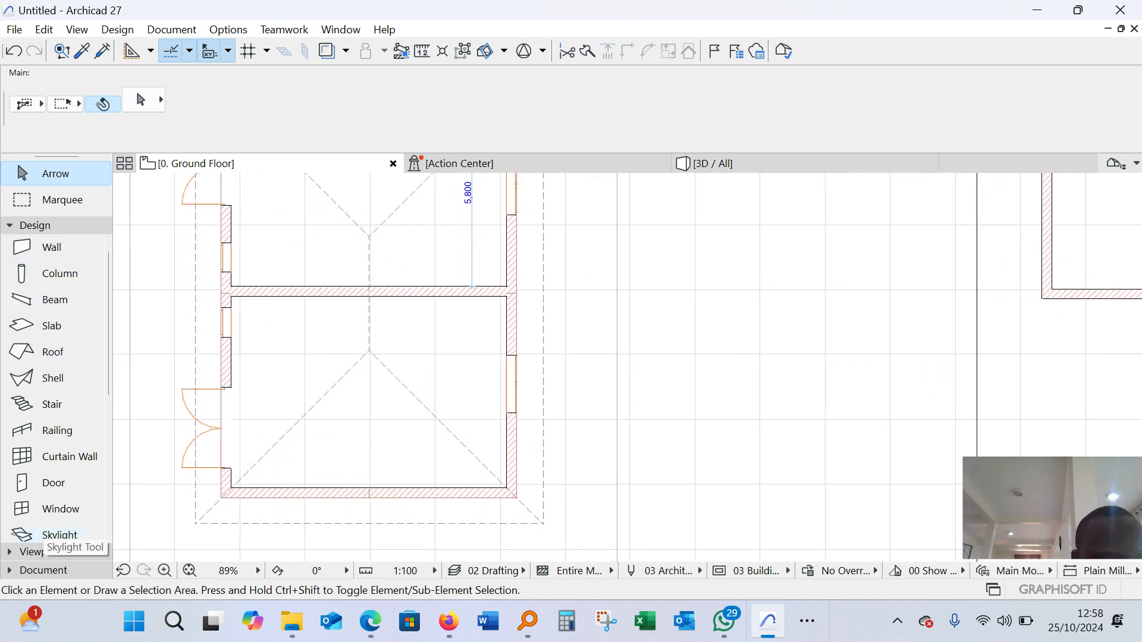
scroll(59, 357, down, 3)
scroll(39, 285, up, 3)
Start the Door tool and browse the hinged door types in its default settings, keeping Double Door with Transom 27
click(37, 226)
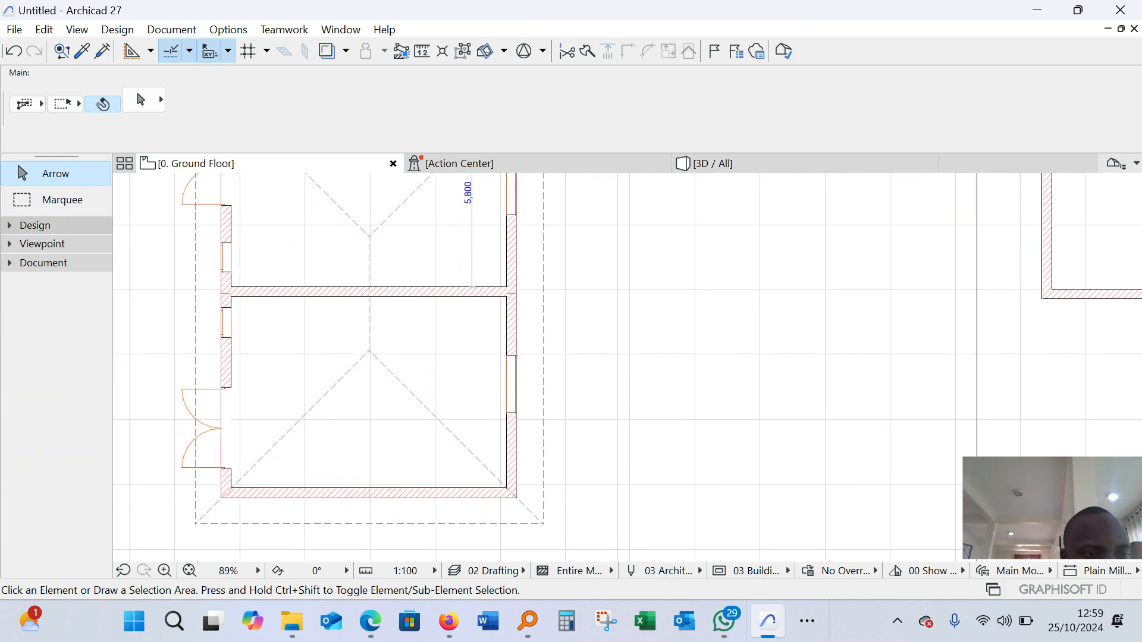
click(36, 226)
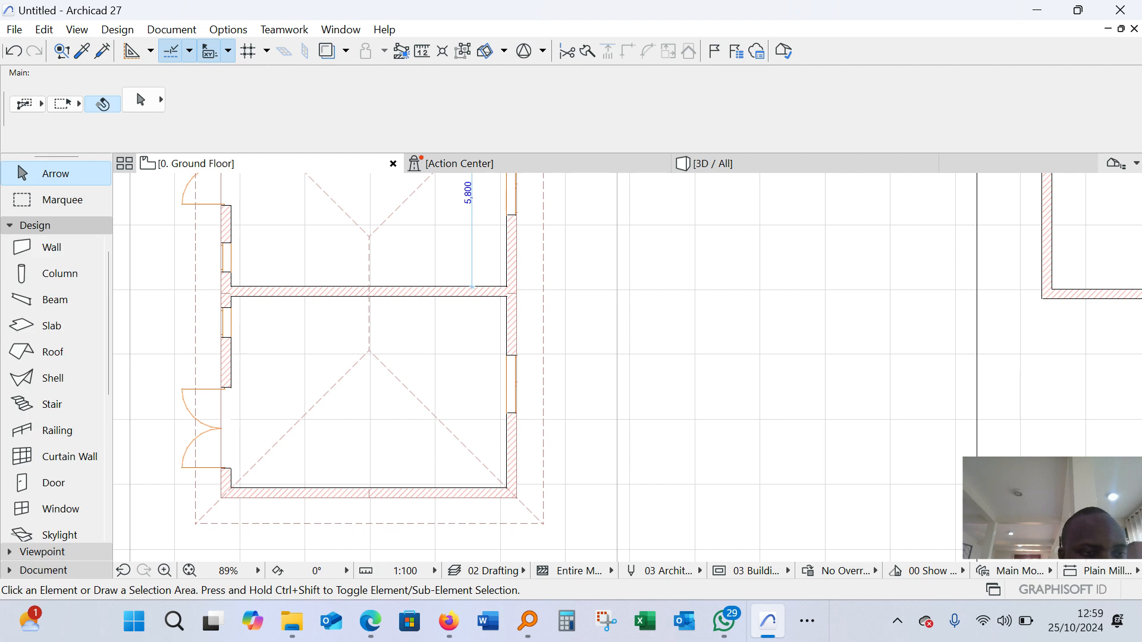
scroll(59, 485, down, 2)
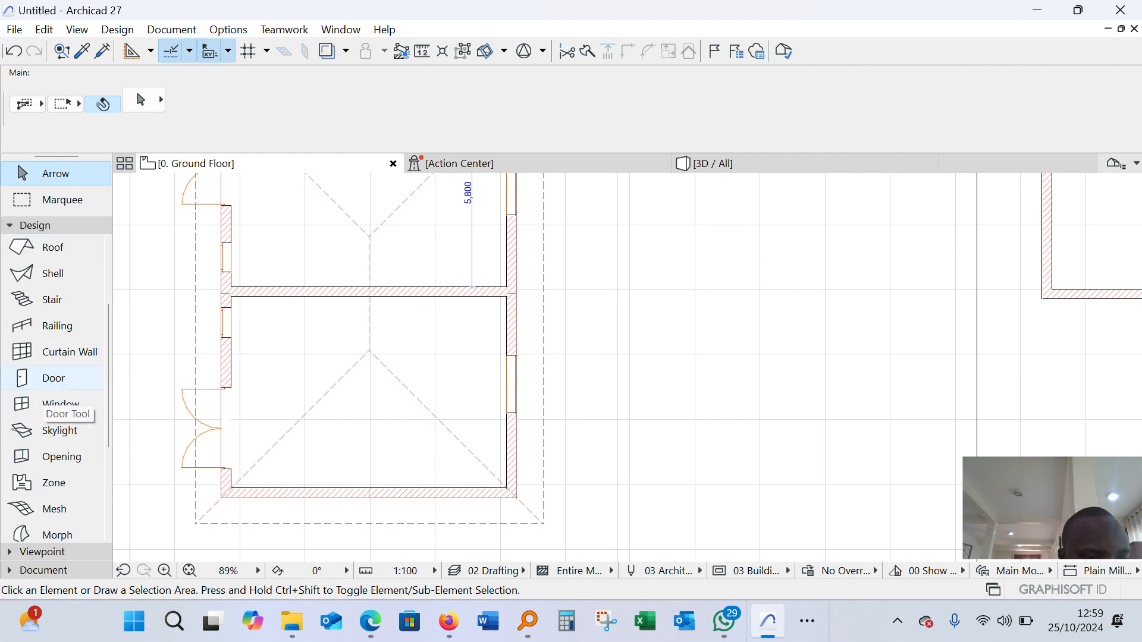
click(53, 378)
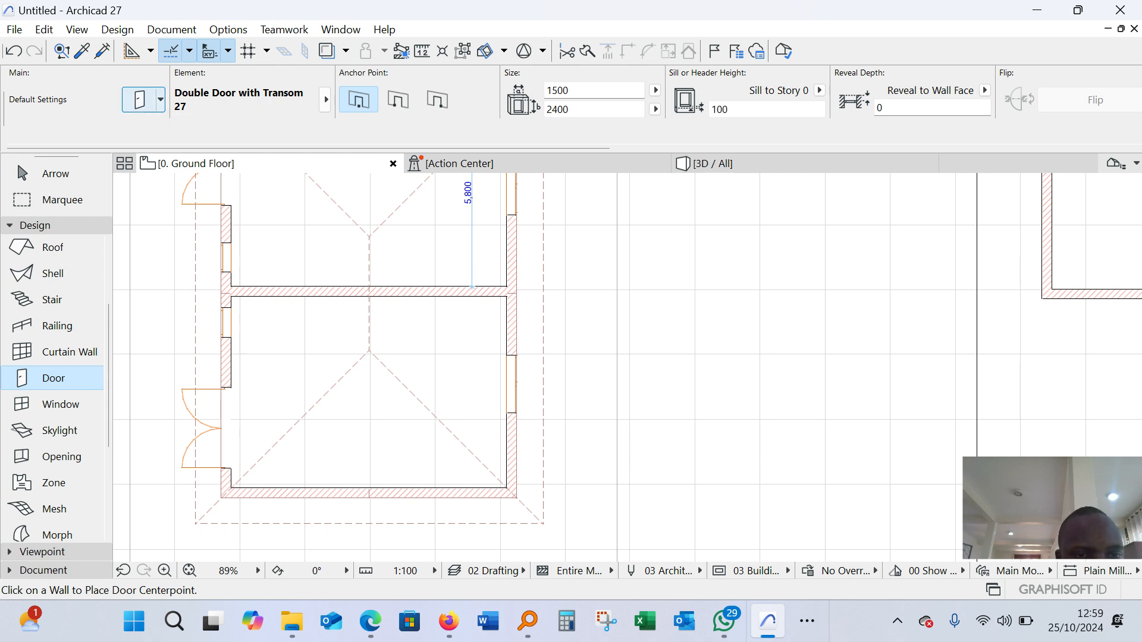
click(143, 99)
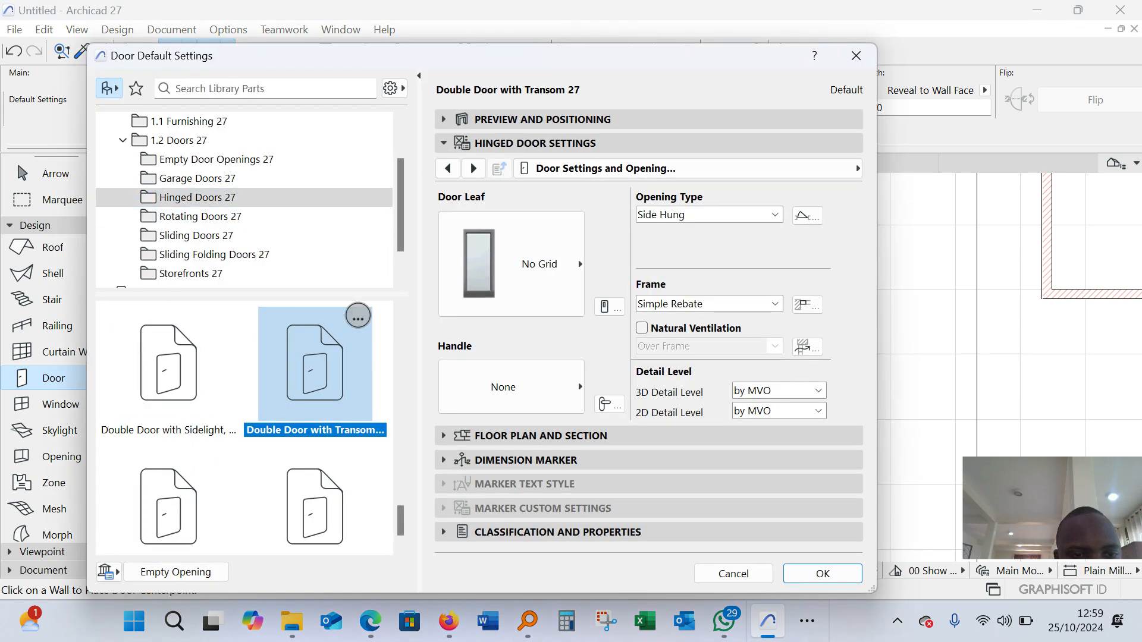
scroll(316, 356, down, 1)
scroll(315, 476, up, 1)
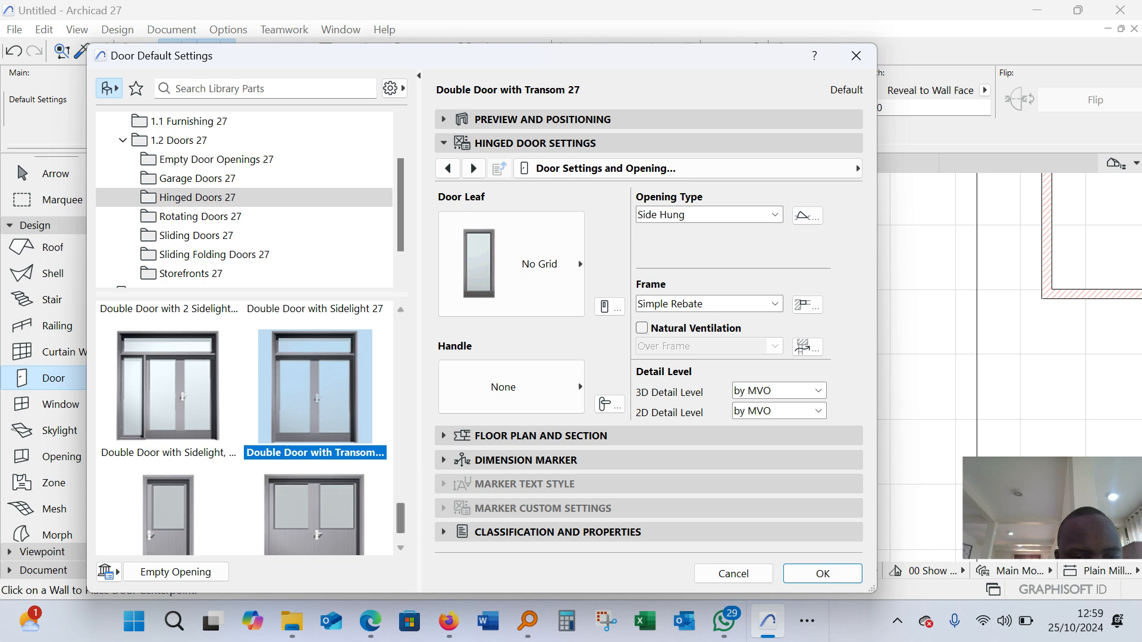
scroll(315, 417, up, 1)
scroll(315, 416, down, 1)
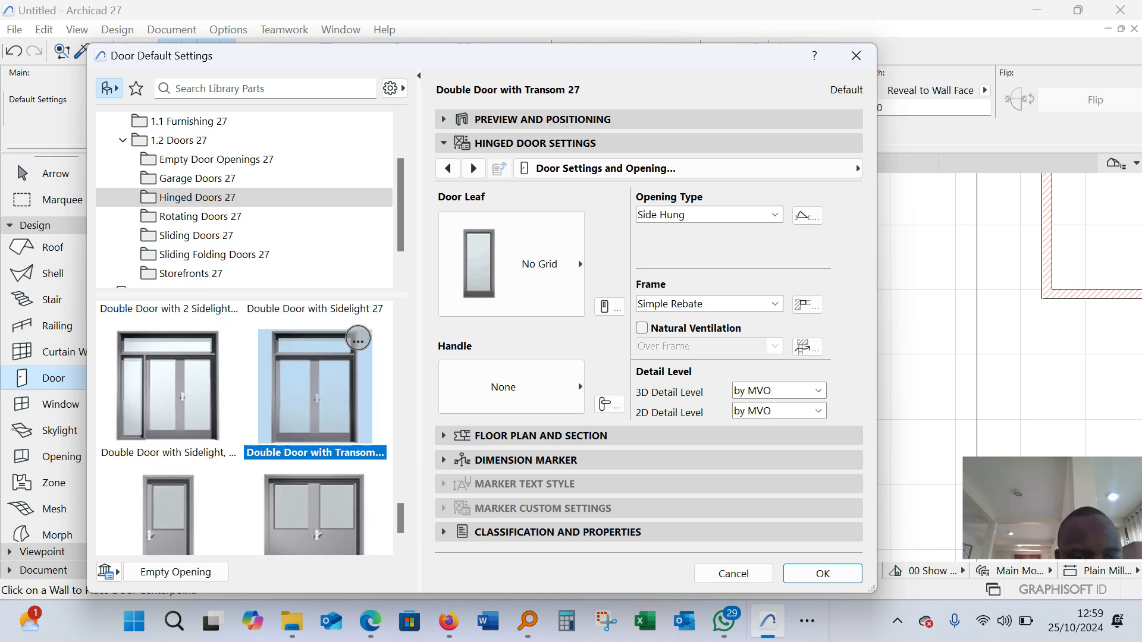
scroll(315, 446, up, 2)
scroll(315, 446, down, 3)
scroll(315, 446, up, 3)
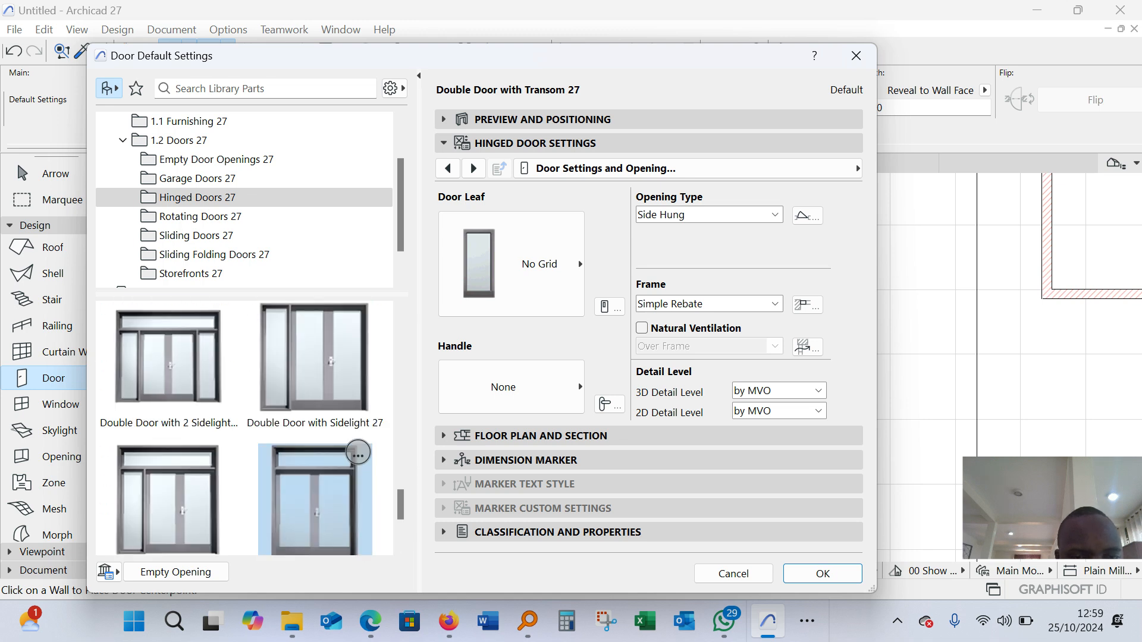
scroll(315, 416, up, 5)
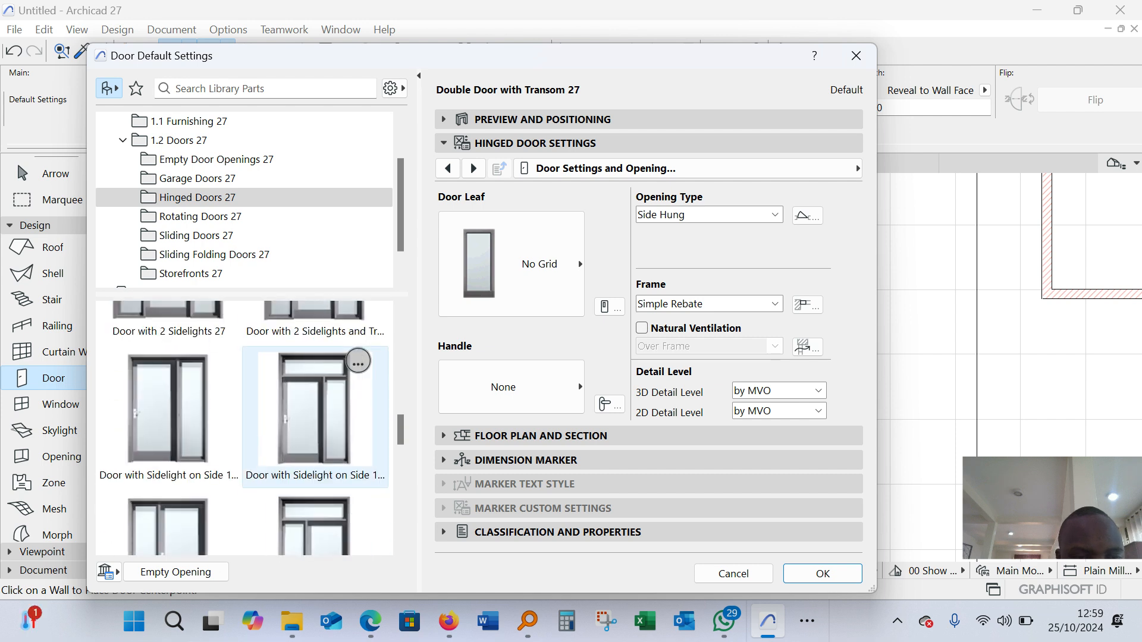
scroll(315, 417, up, 2)
scroll(315, 416, down, 6)
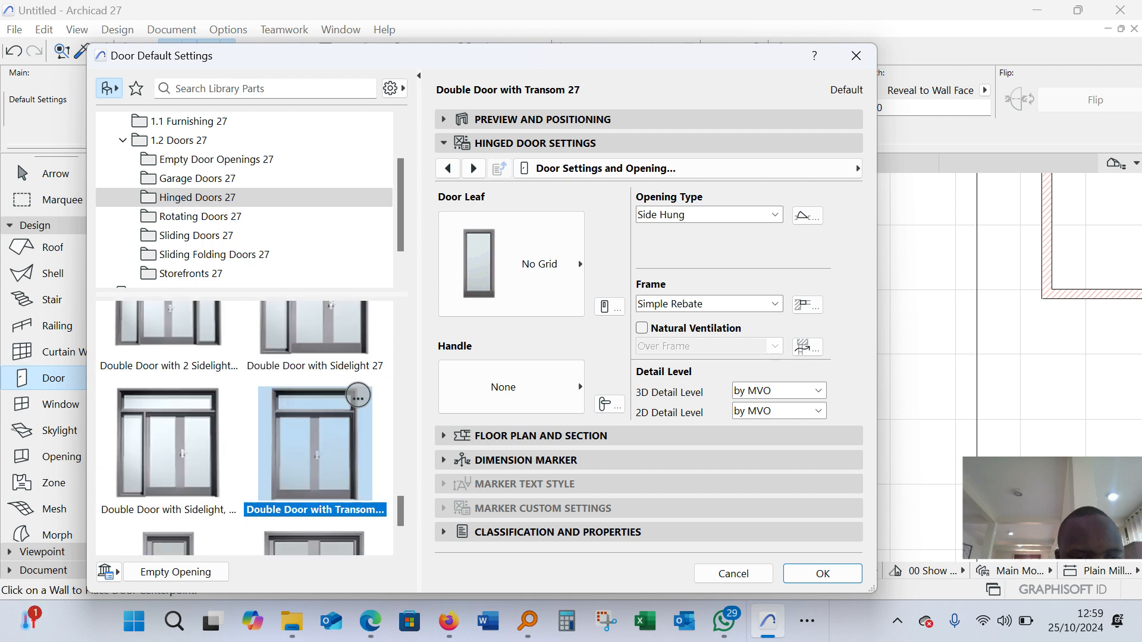
scroll(357, 397, down, 2)
click(823, 573)
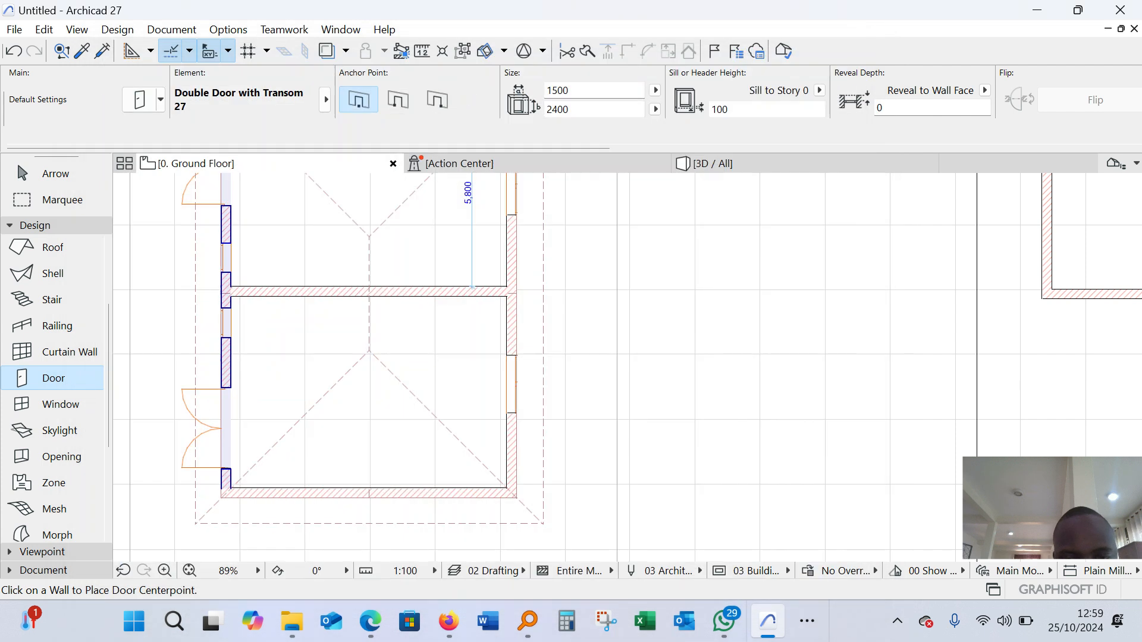
Place the double door in the left wall of the new building's lower room, opening outward
scroll(321, 421, down, 2)
scroll(681, 332, up, 2)
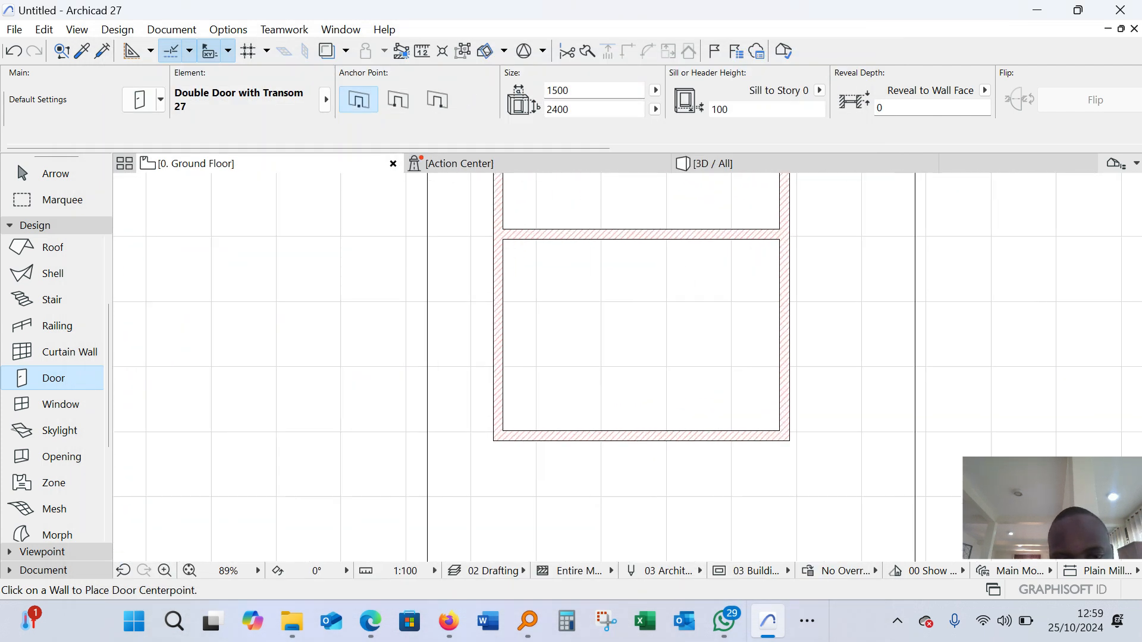
click(480, 333)
click(480, 335)
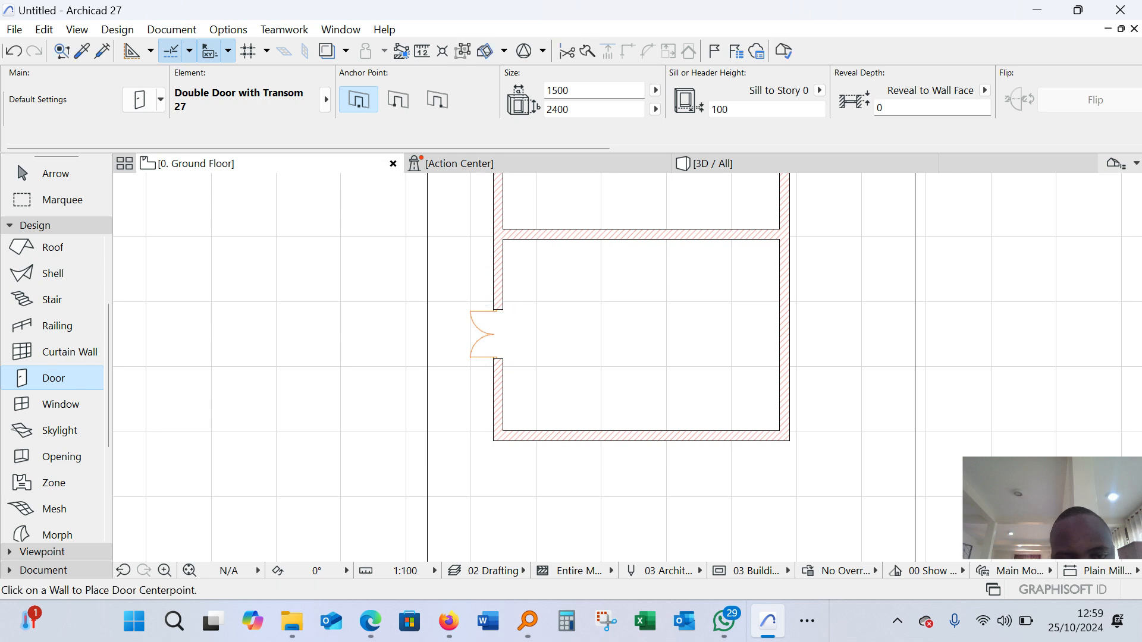
key(Escape)
Select the new double door in the lower room's left wall and set its width to 1800 mm
click(493, 334)
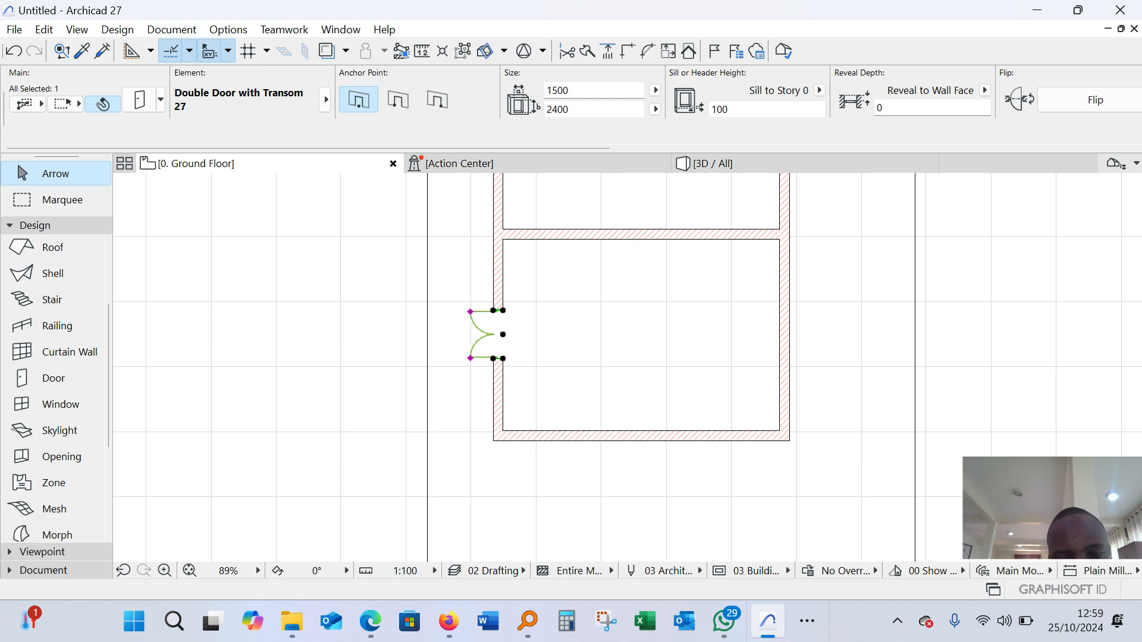
key(Escape)
click(492, 335)
scroll(506, 287, up, 5)
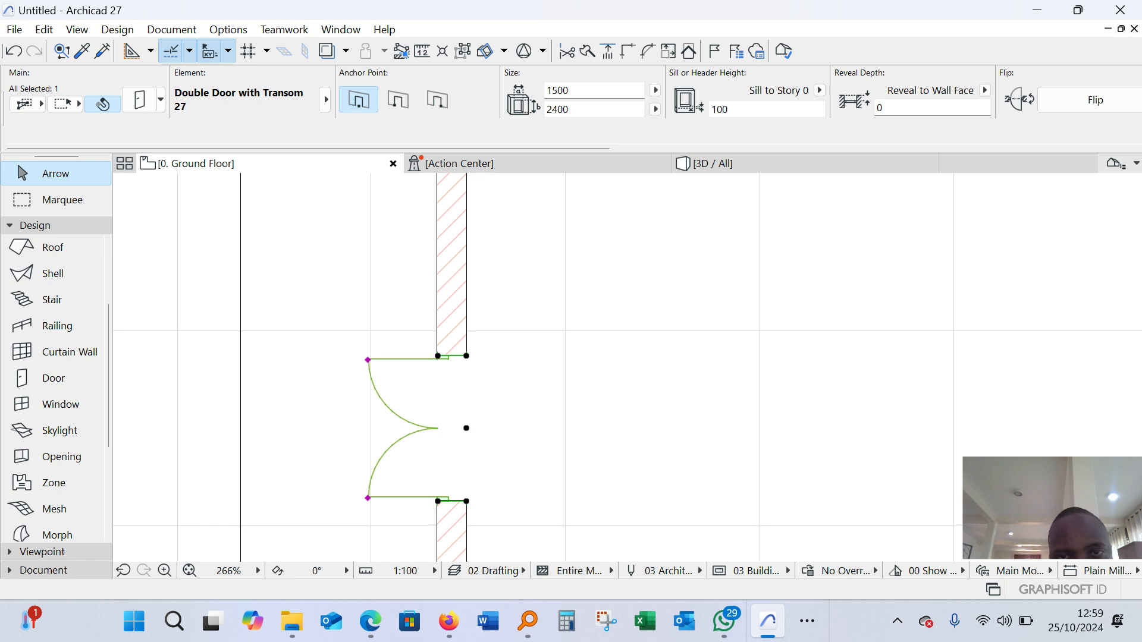
text(8)
key(Return)
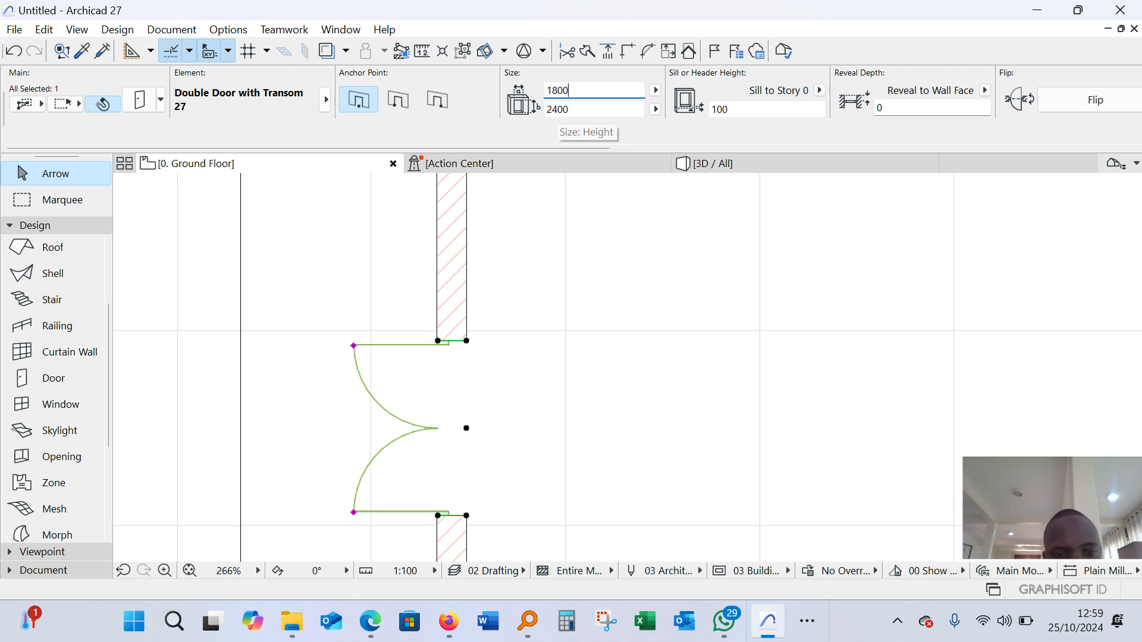
Set the selected lower-room double door's width to 2000 mm
scroll(594, 281, down, 5)
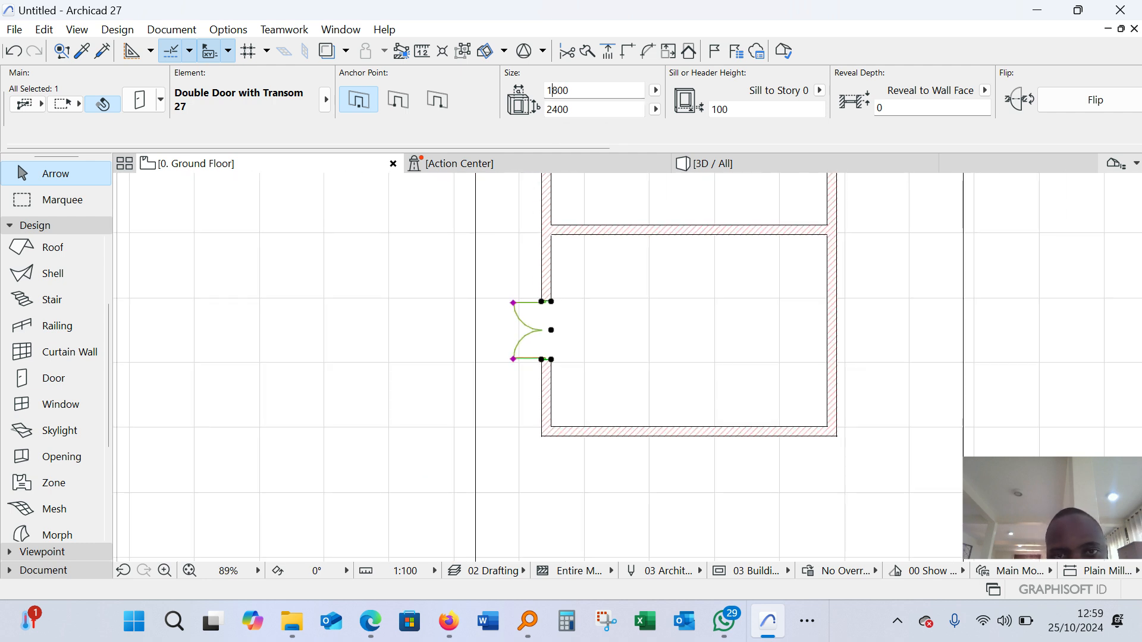
text(20)
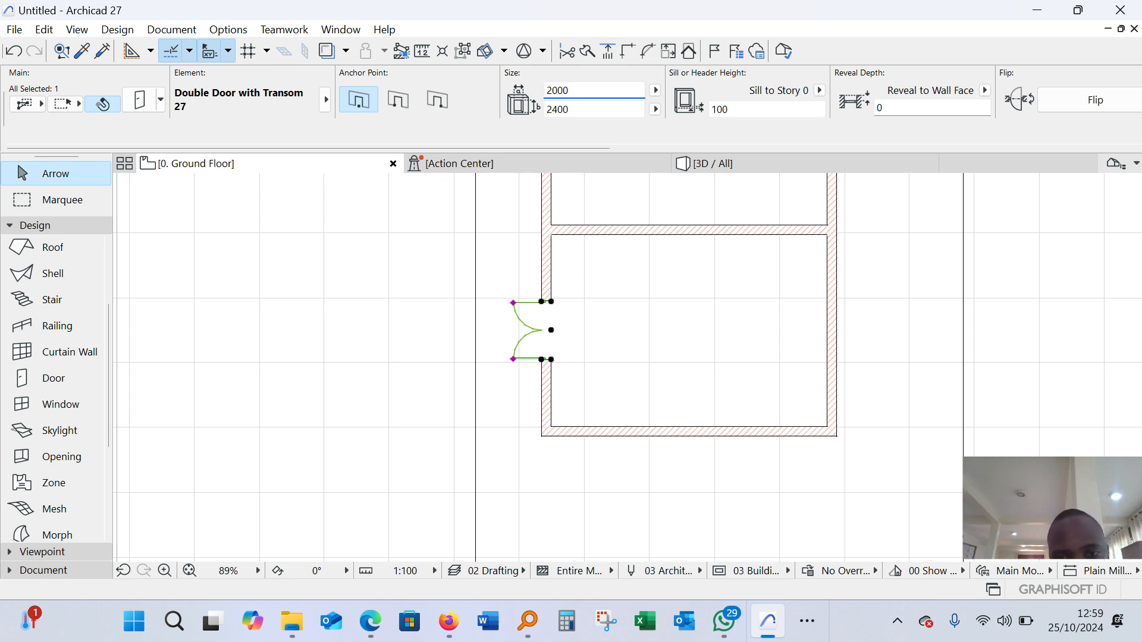
click(612, 360)
scroll(612, 360, down, 2)
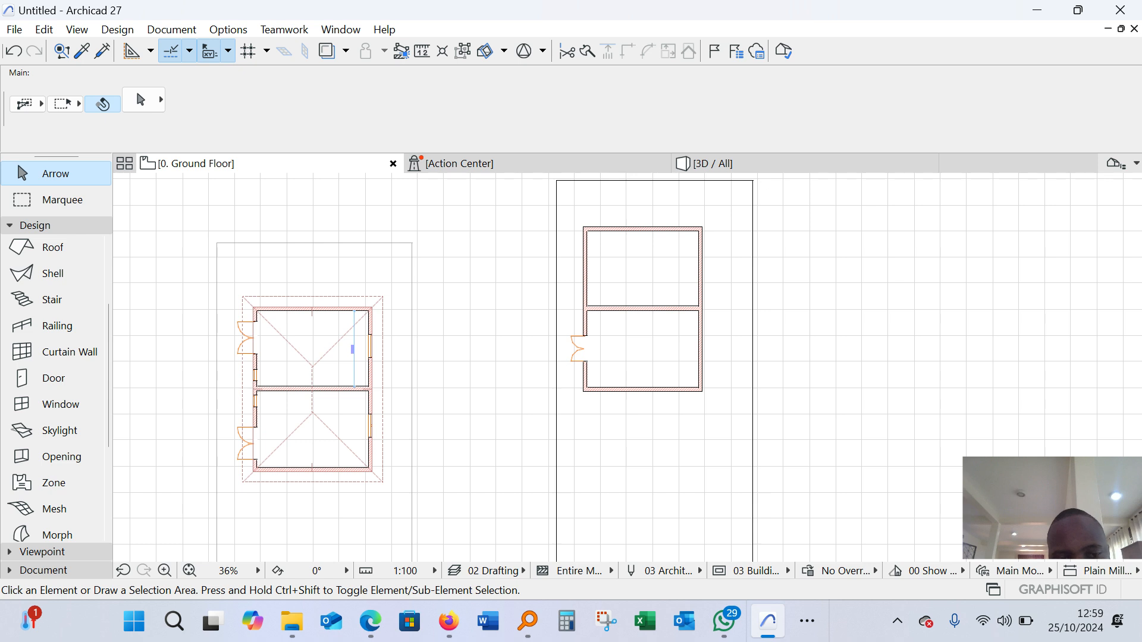
Check the example building's lower double door and compare it with the new building's door
scroll(242, 430, up, 5)
click(290, 286)
click(288, 423)
key(Escape)
key(Escape)
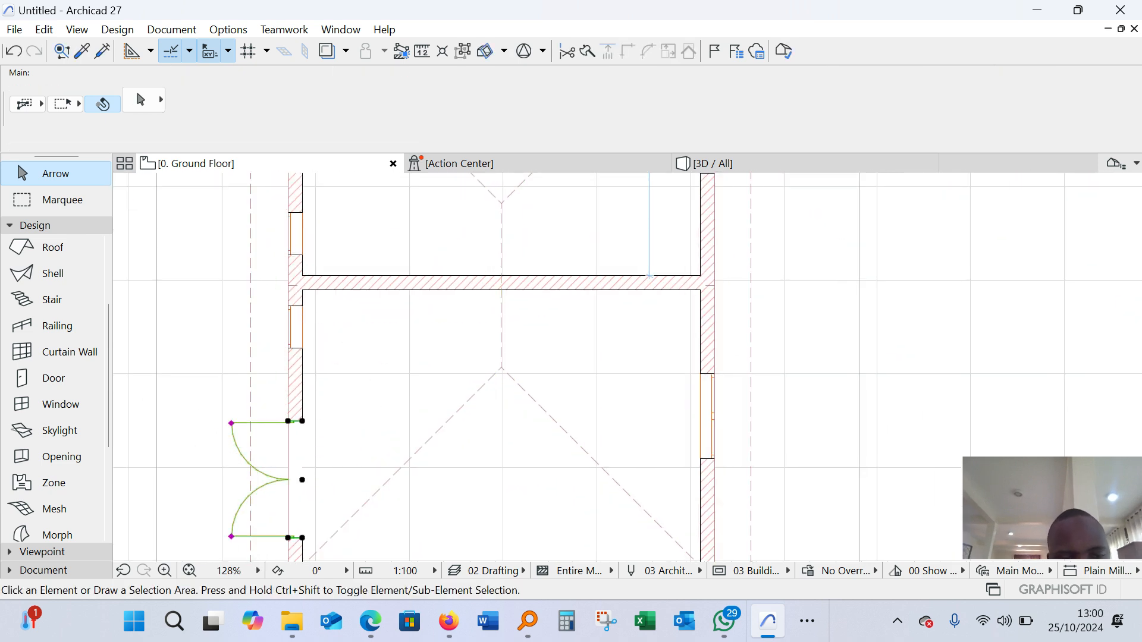
scroll(302, 461, down, 3)
scroll(881, 286, up, 4)
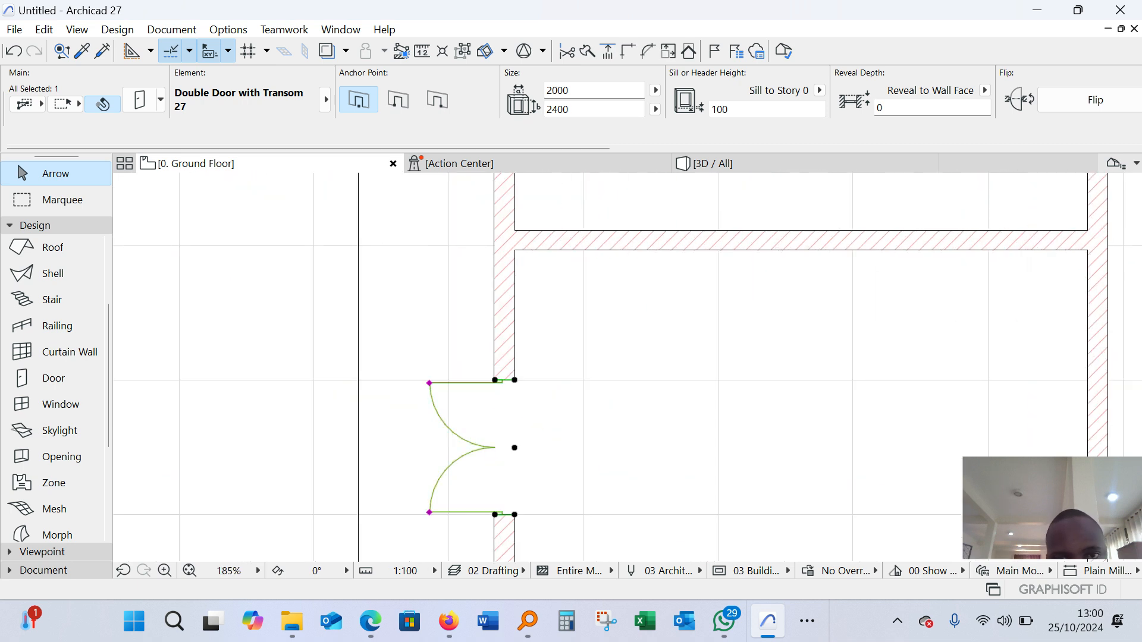
Select the double door in the new building's lower room and set its width to 2500 mm
key(Escape)
scroll(485, 374, down, 4)
scroll(490, 407, up, 4)
click(489, 395)
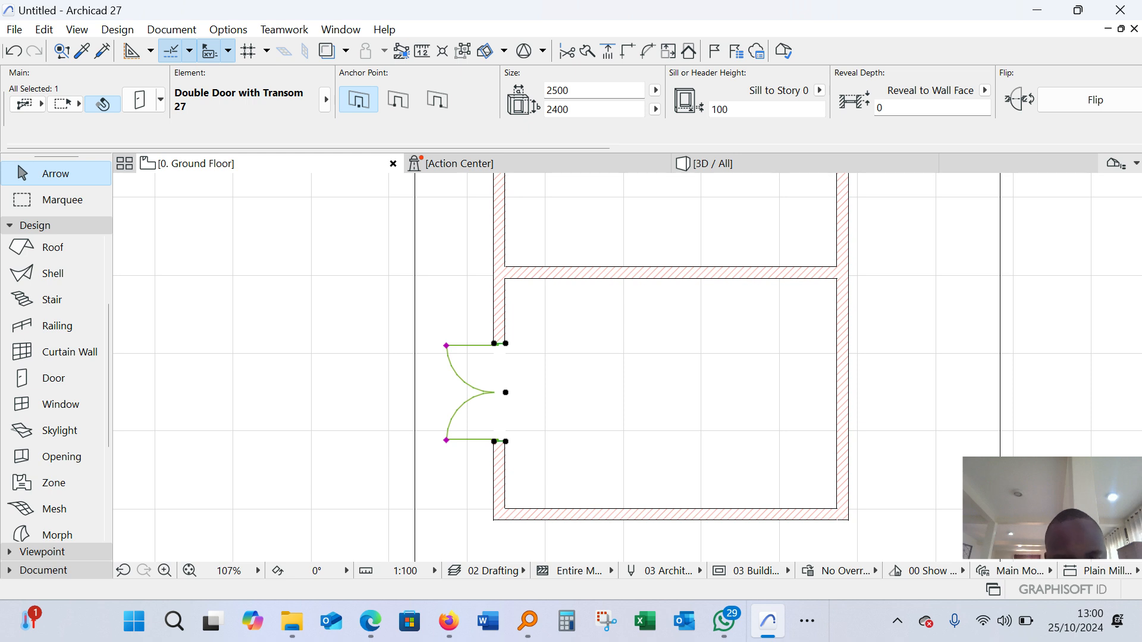
Drag a copy of the lower room's double door from its centre to the left wall of the upper room
scroll(511, 402, up, 3)
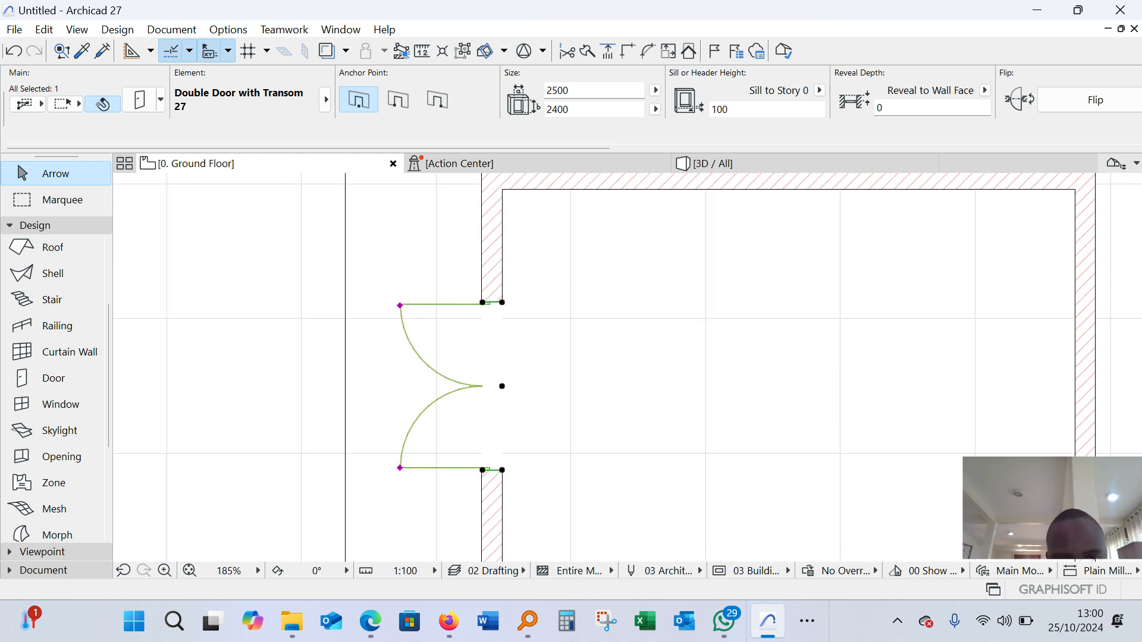
right_click(502, 222)
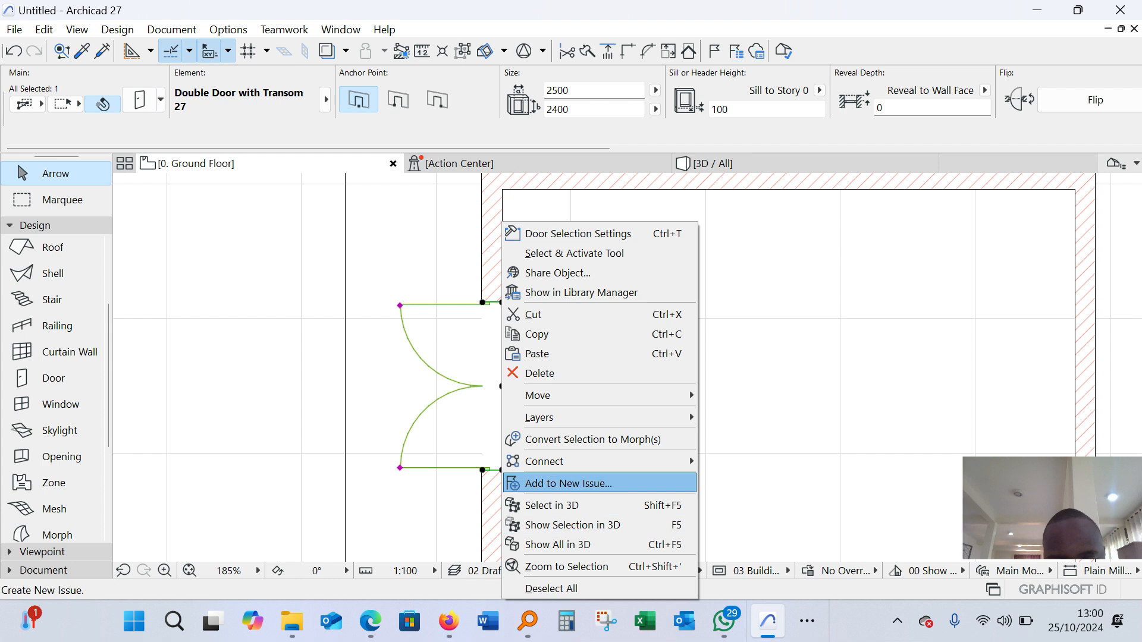
mouse_move(571, 395)
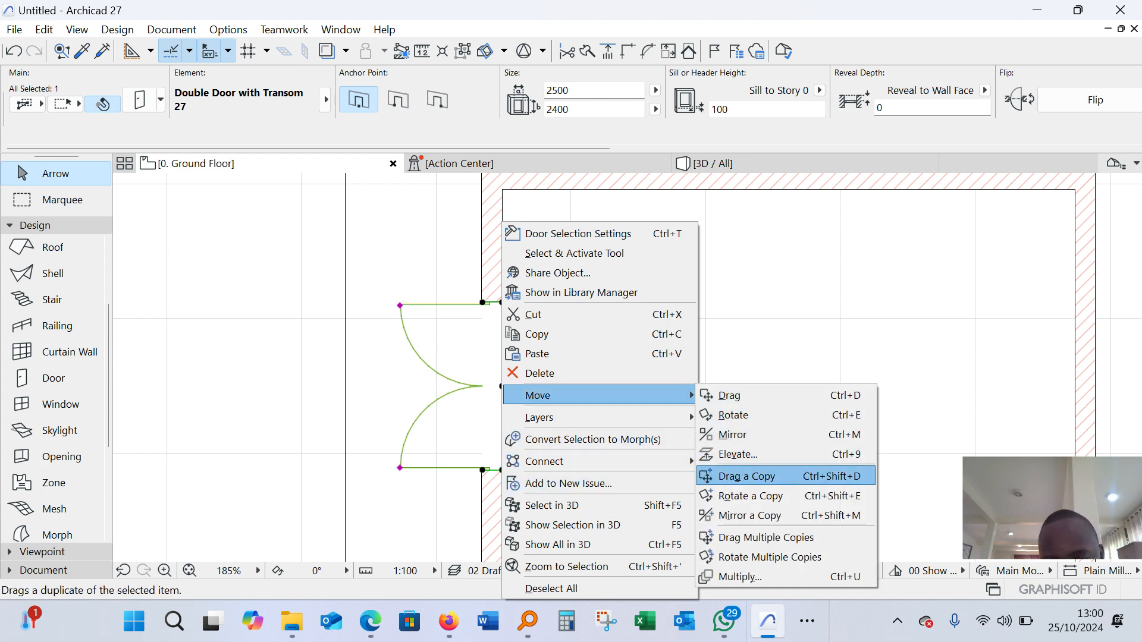
click(747, 476)
scroll(500, 387, down, 5)
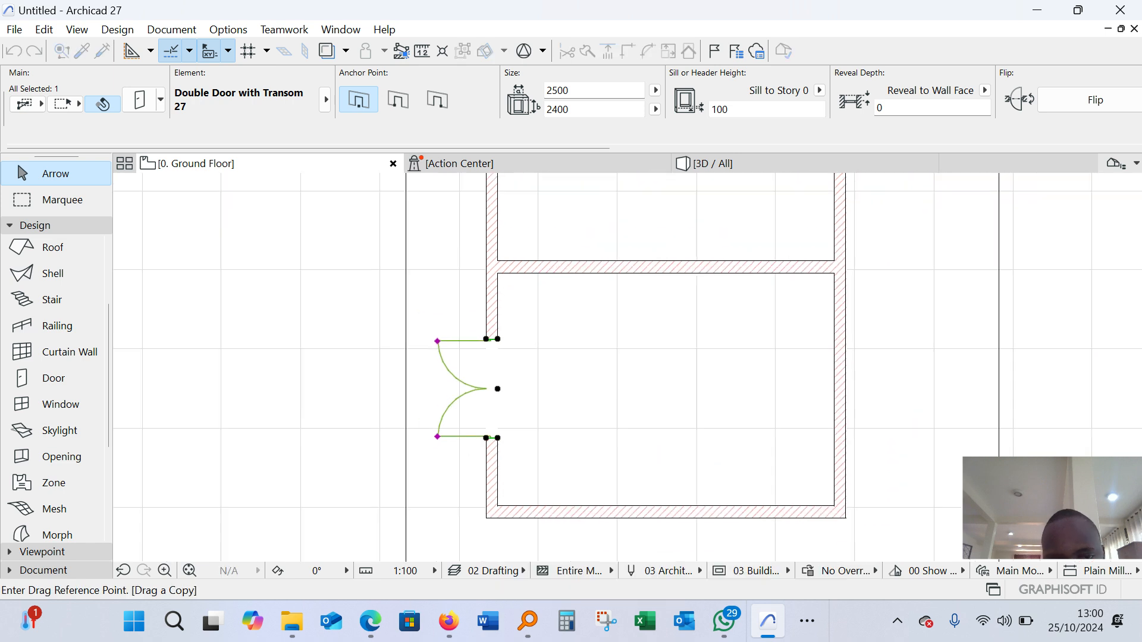
scroll(495, 358, up, 3)
click(489, 470)
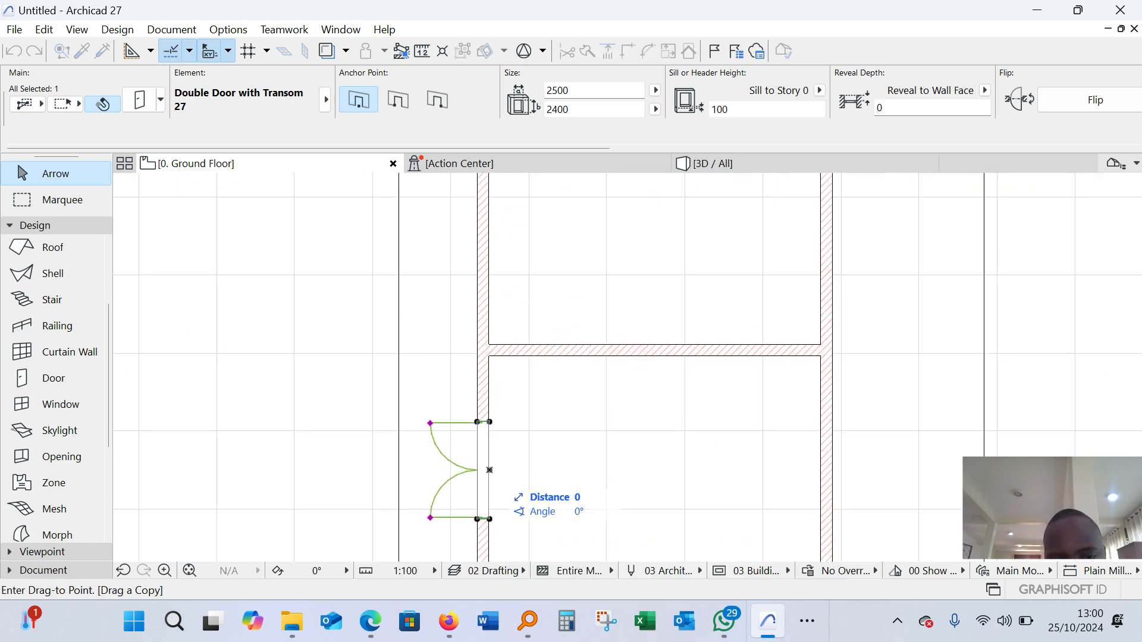
scroll(489, 253, down, 3)
scroll(489, 323, up, 3)
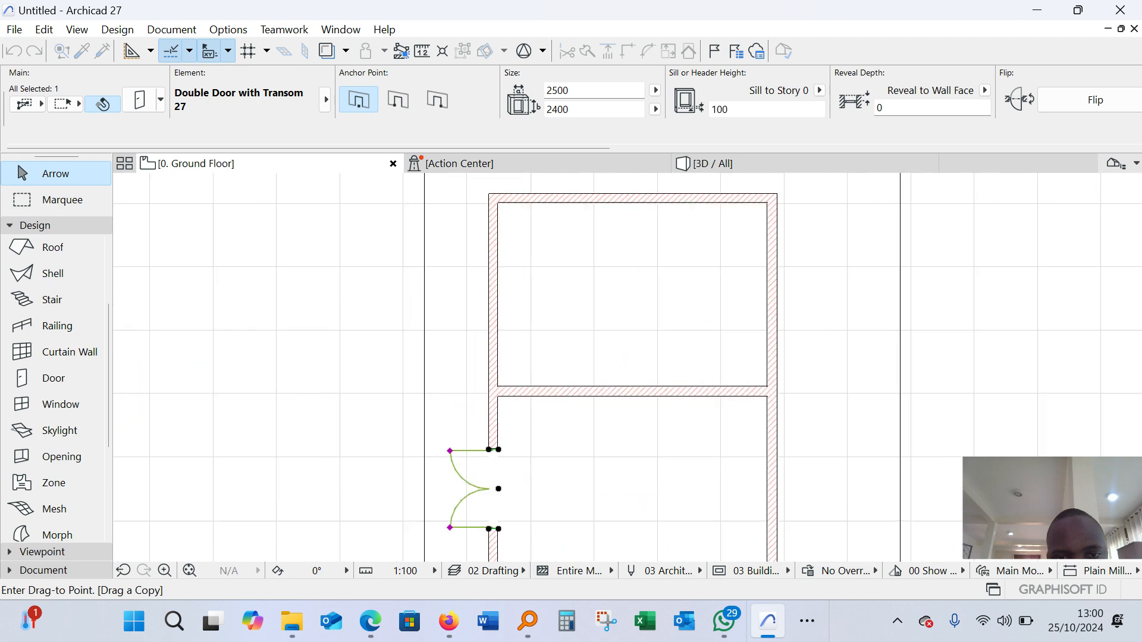
click(489, 295)
scroll(494, 295, down, 4)
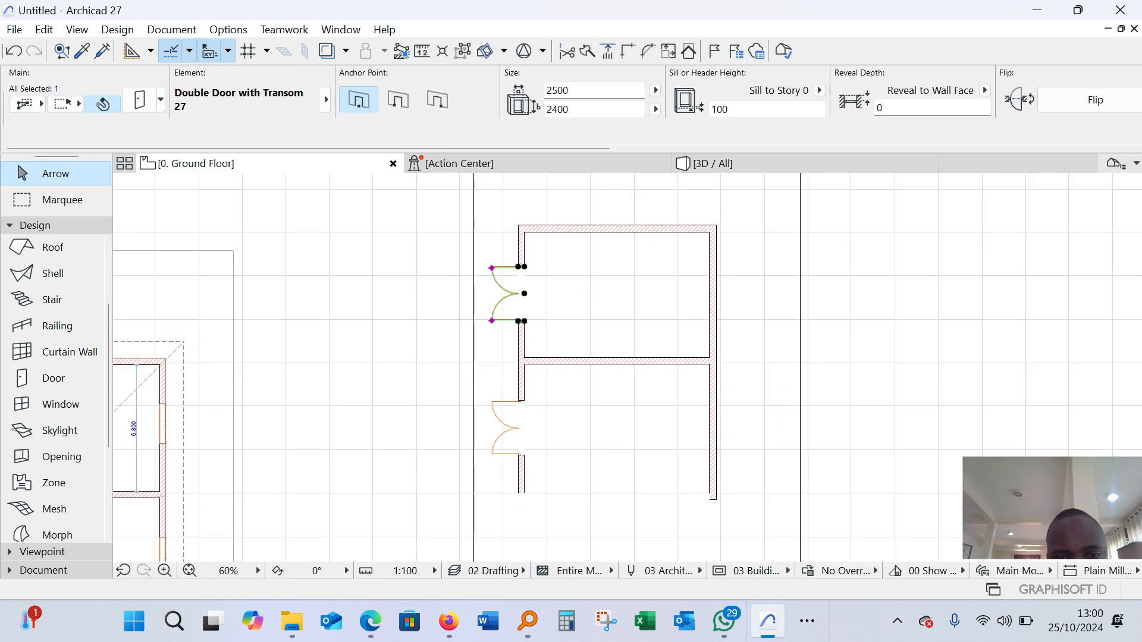
key(Escape)
Inspect the type and size of the example building's small window beside the upper room's double door
scroll(565, 294, down, 3)
scroll(449, 367, up, 3)
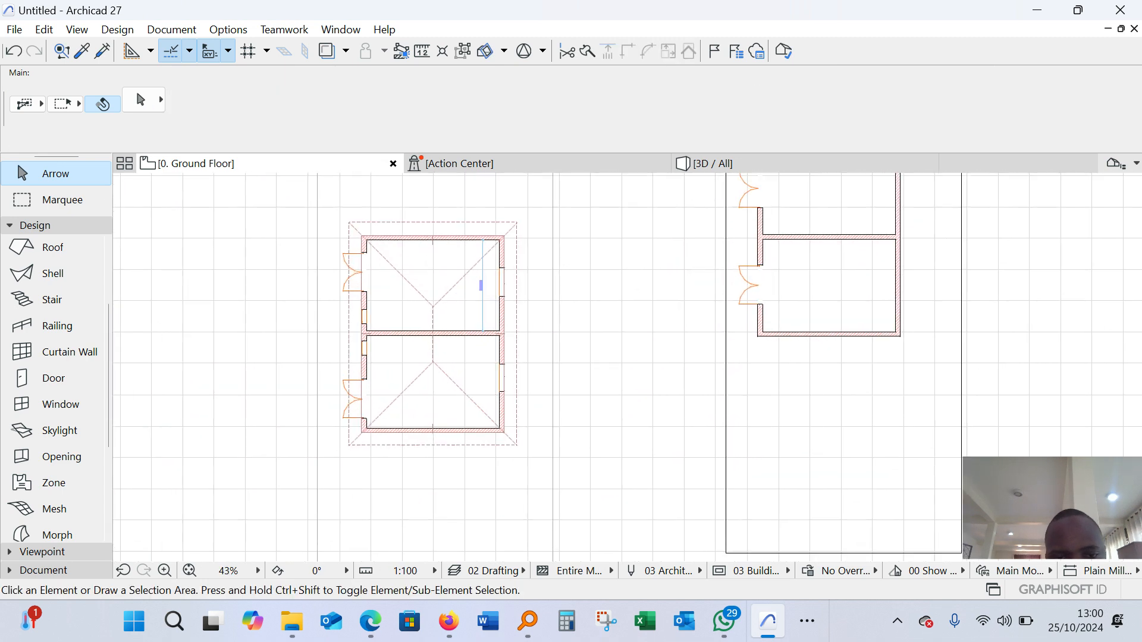
scroll(476, 304, down, 3)
scroll(622, 290, up, 3)
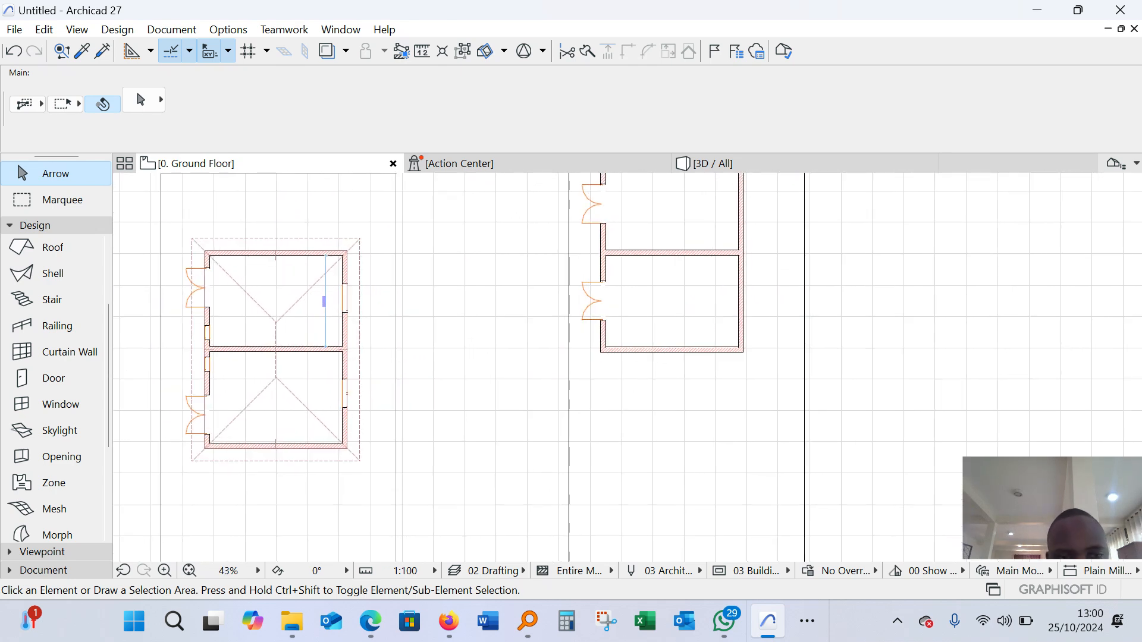
scroll(653, 273, up, 2)
scroll(639, 290, down, 3)
scroll(267, 352, up, 5)
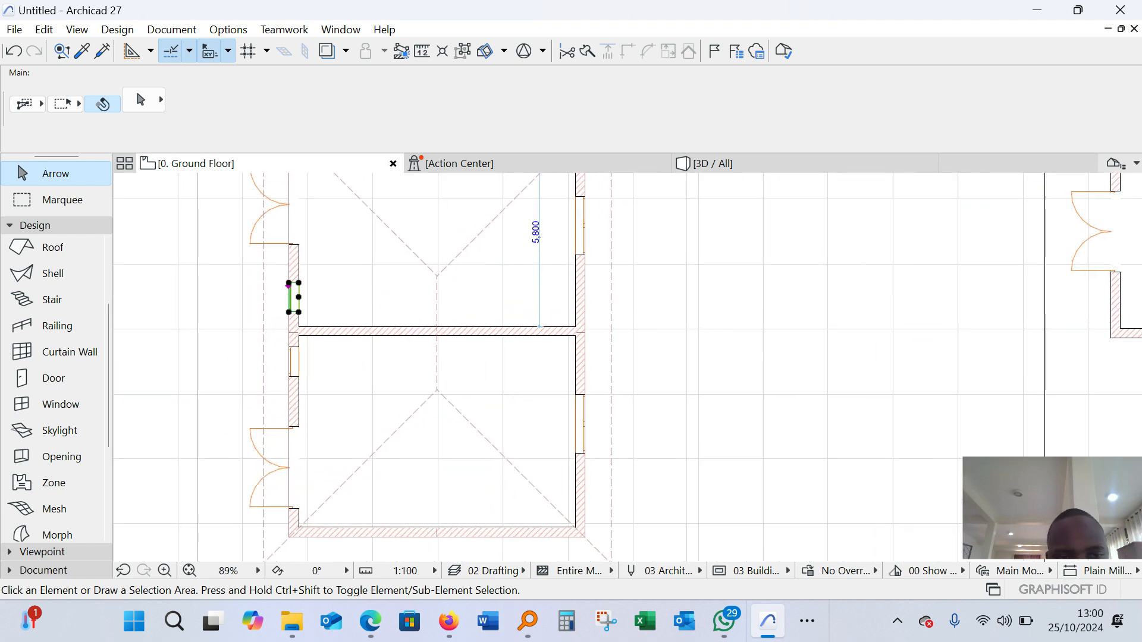
scroll(509, 336, down, 4)
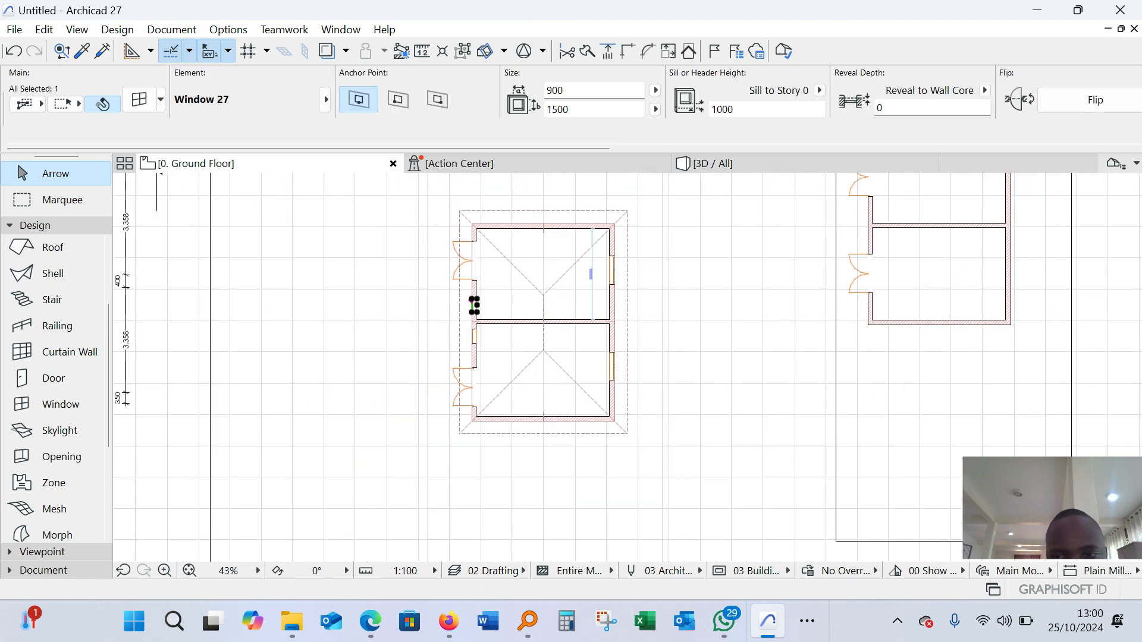
key(Escape)
Start the Window tool and choose Window 27 from Basic Windows 27 in its default settings
scroll(509, 336, down, 3)
scroll(57, 416, down, 5)
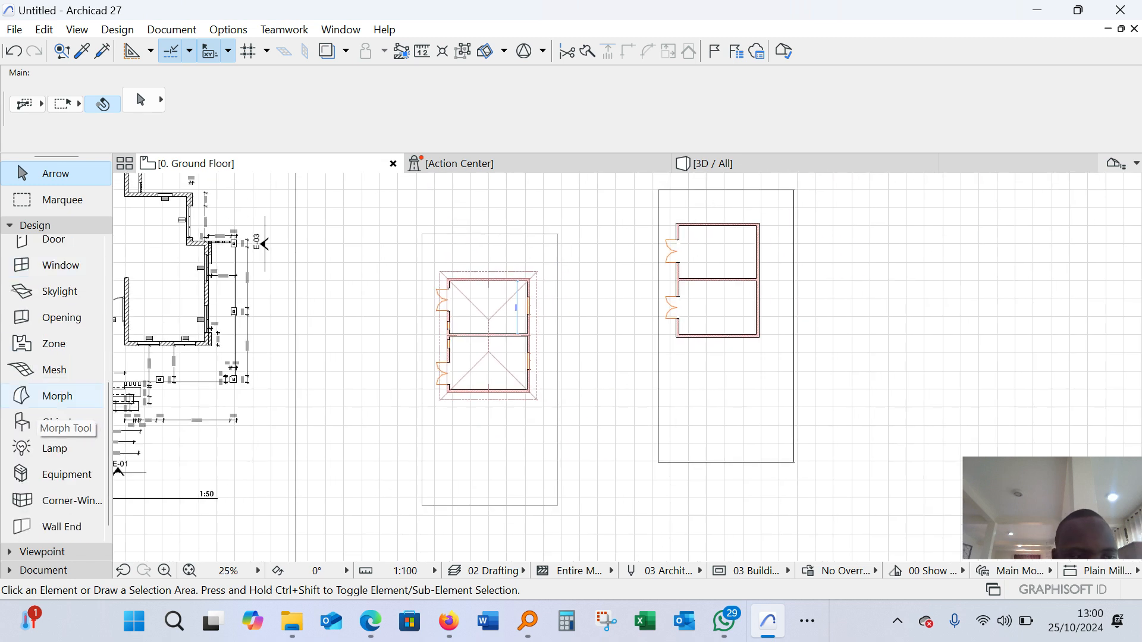
scroll(57, 321, up, 2)
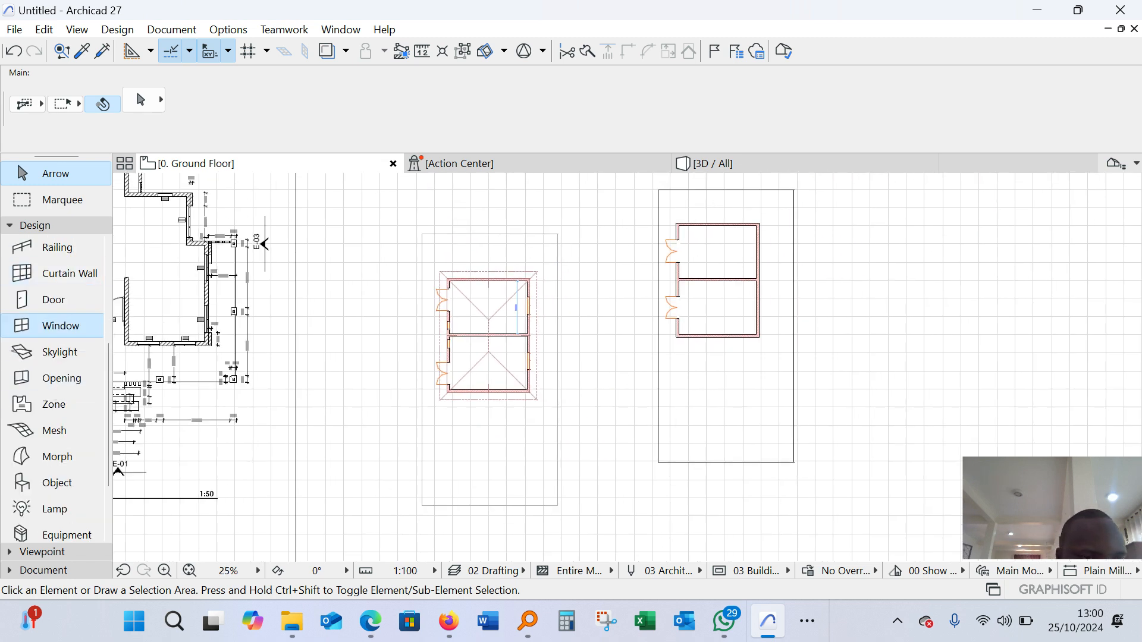
click(60, 325)
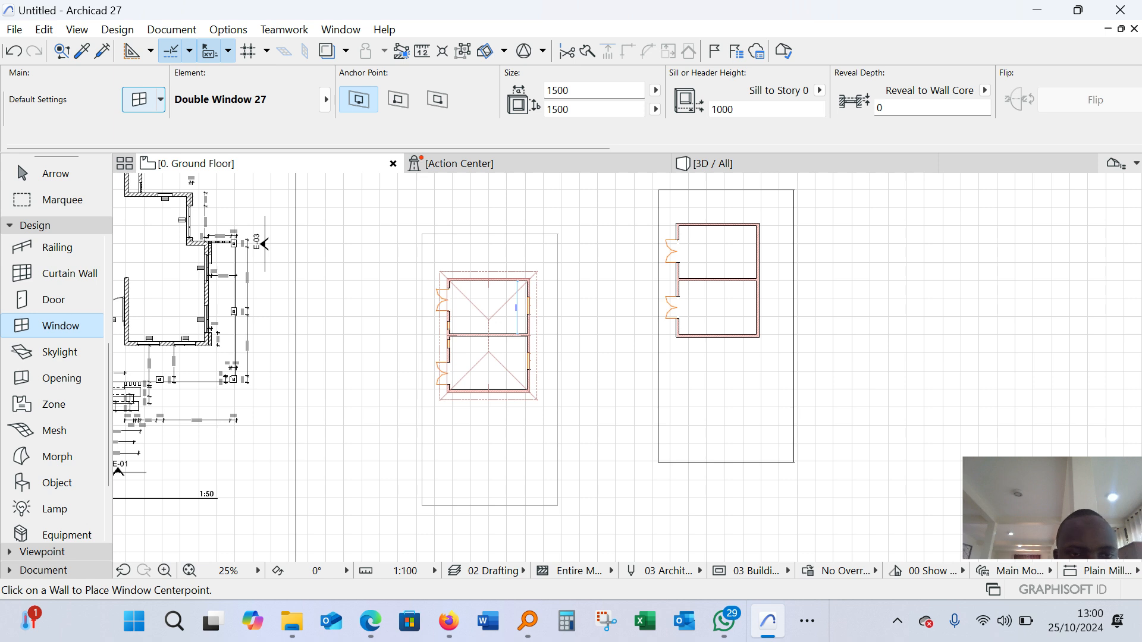
click(139, 99)
scroll(411, 383, down, 3)
scroll(411, 383, up, 5)
scroll(410, 384, down, 8)
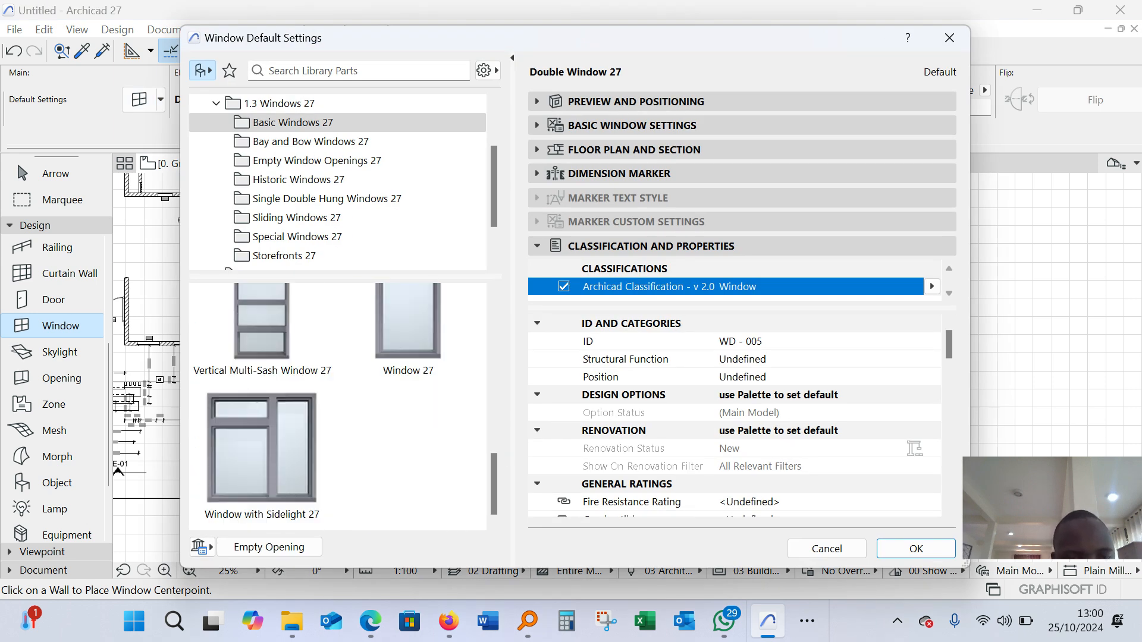
scroll(411, 422, up, 5)
scroll(410, 422, down, 3)
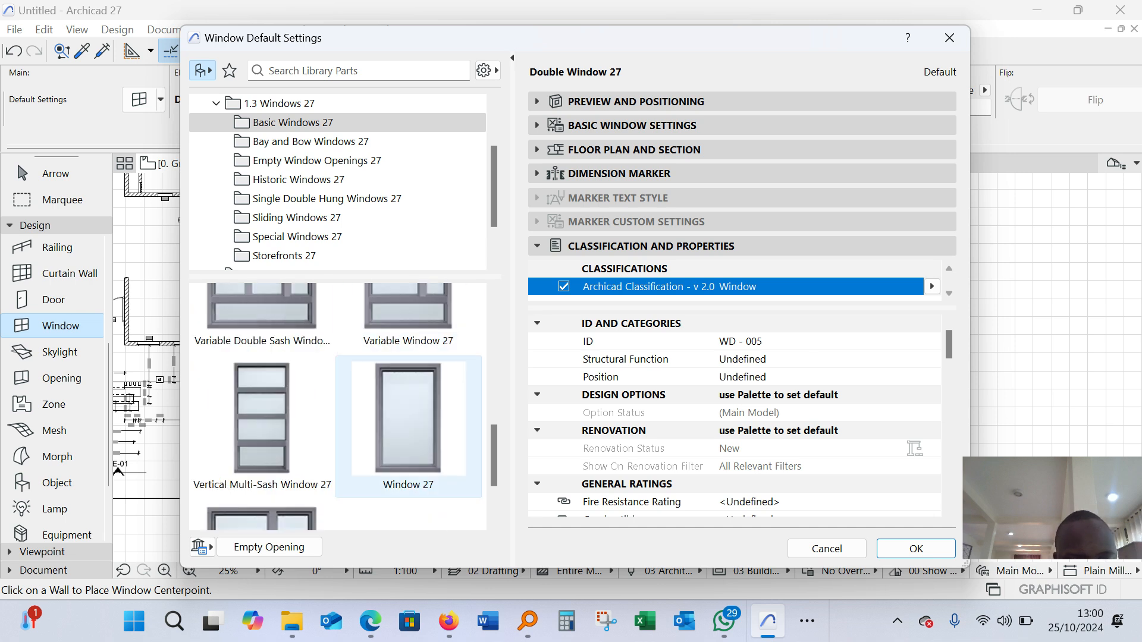
click(410, 422)
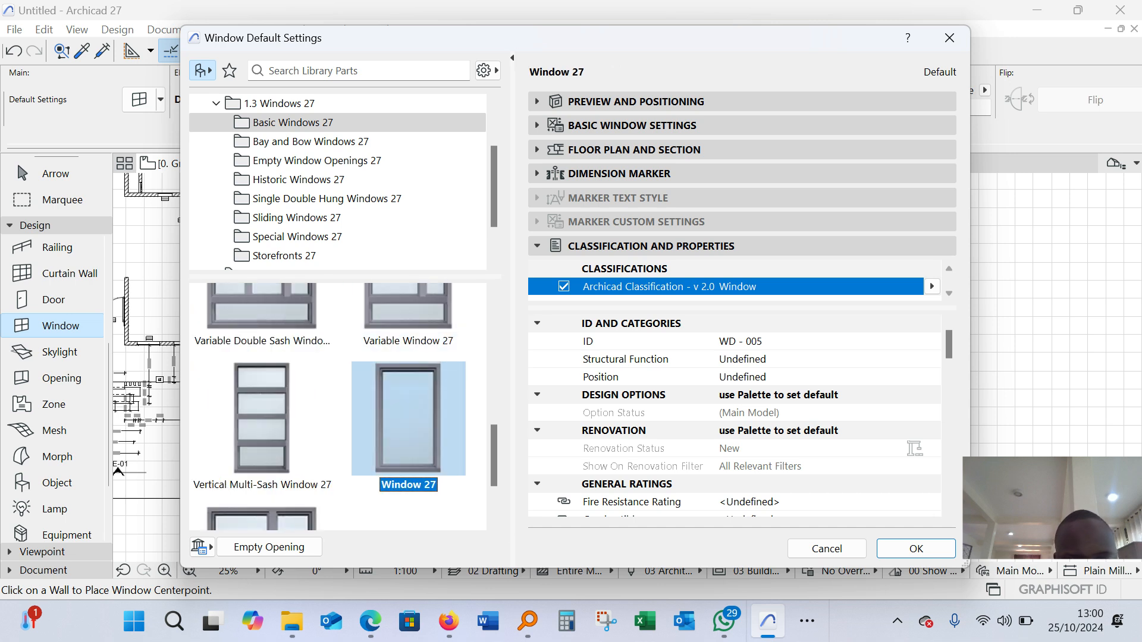
click(916, 549)
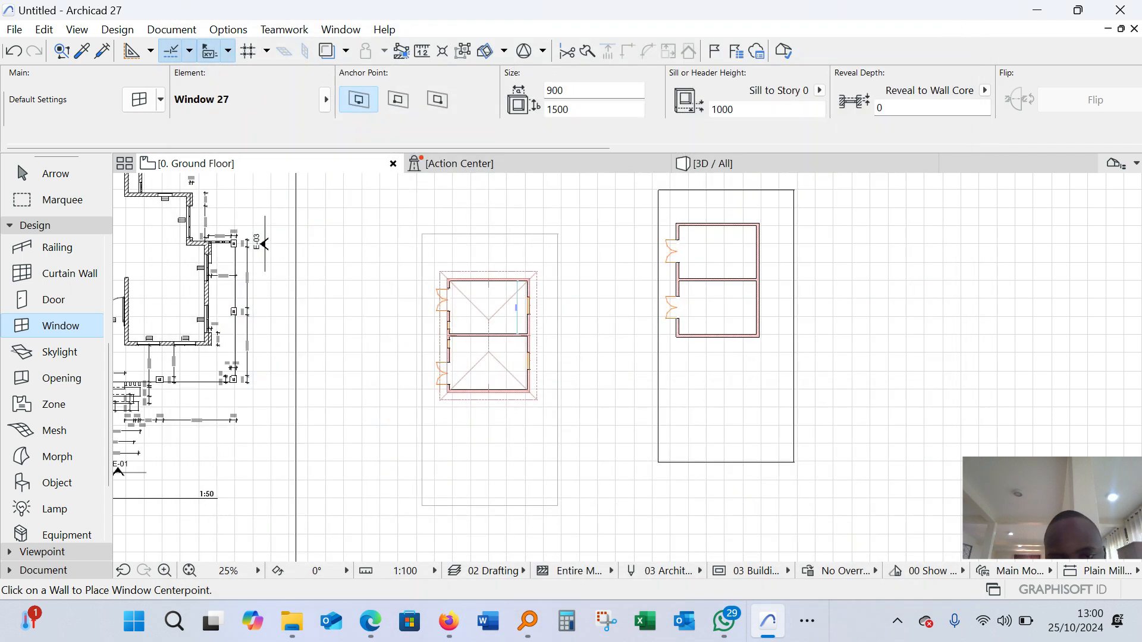
Place a 900 × 1500 mm window in the lower room's left wall, between the partition and the double door, opening outward
scroll(693, 252, up, 7)
scroll(640, 344, up, 1)
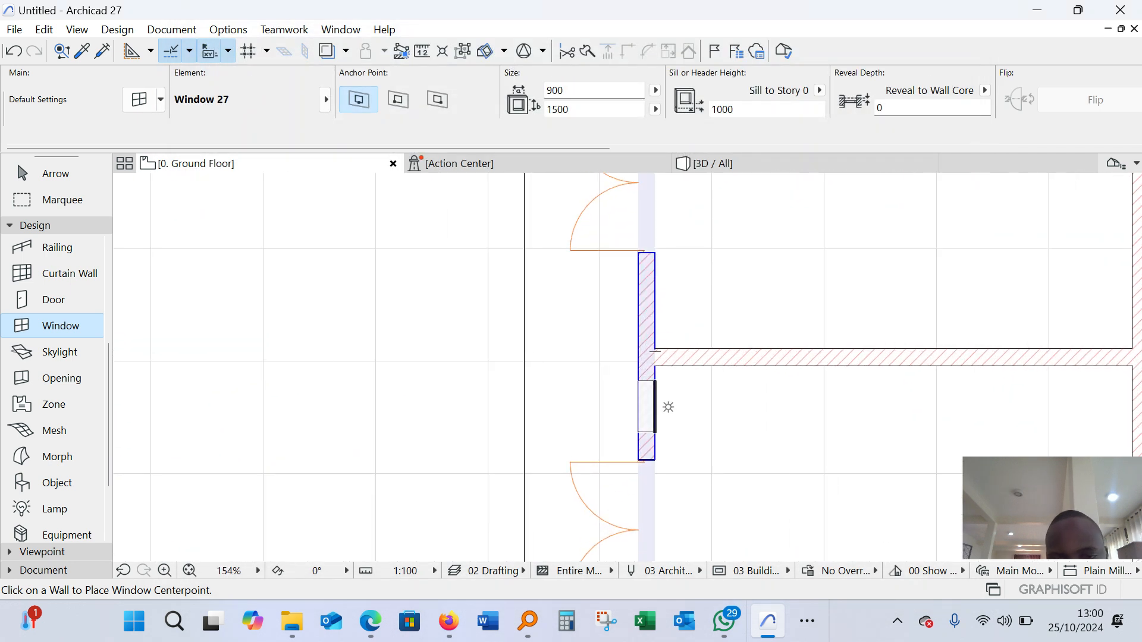
click(625, 409)
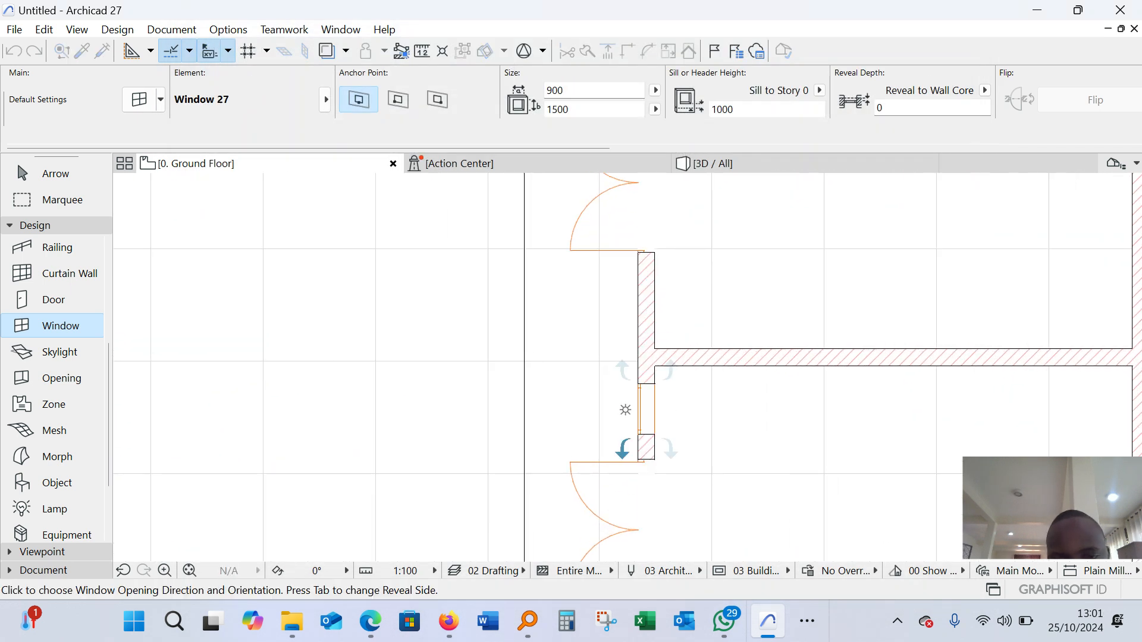
click(620, 446)
scroll(654, 387, down, 6)
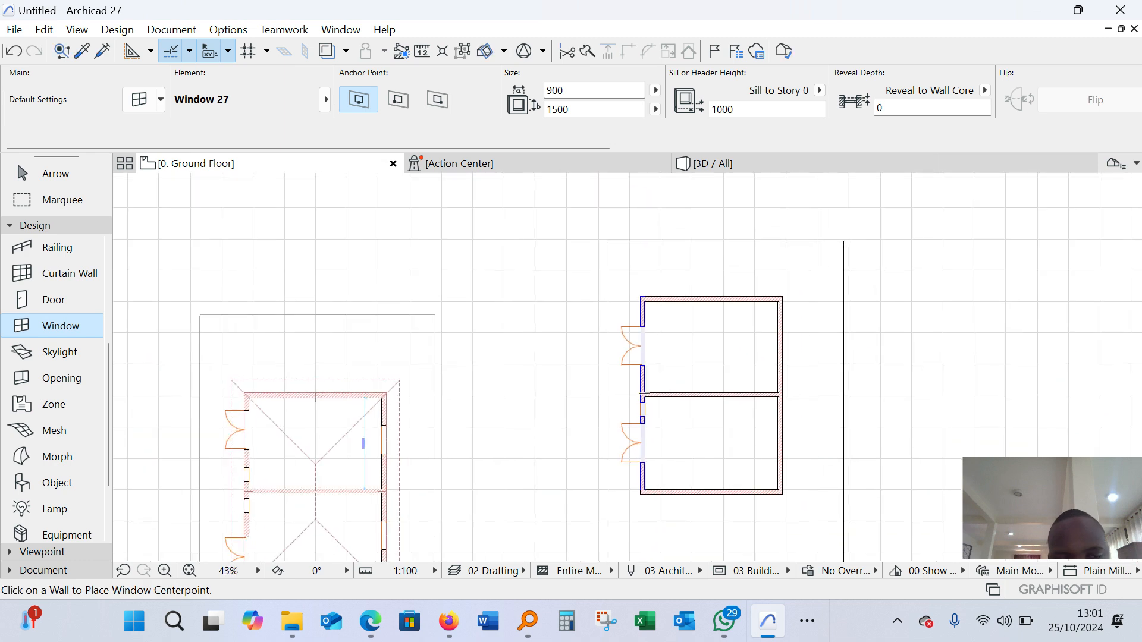
Place a matching 900 × 1500 mm window in the upper room's left wall, between the double door and the partition
scroll(654, 387, up, 3)
scroll(646, 279, up, 5)
scroll(618, 369, down, 6)
scroll(618, 368, up, 5)
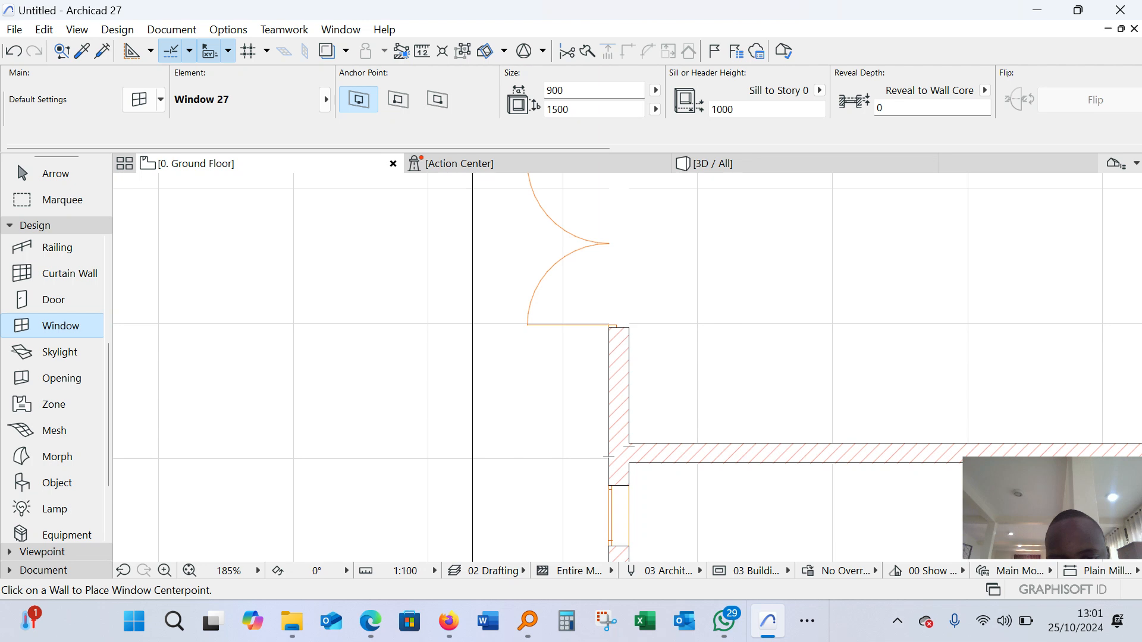
click(643, 401)
click(643, 403)
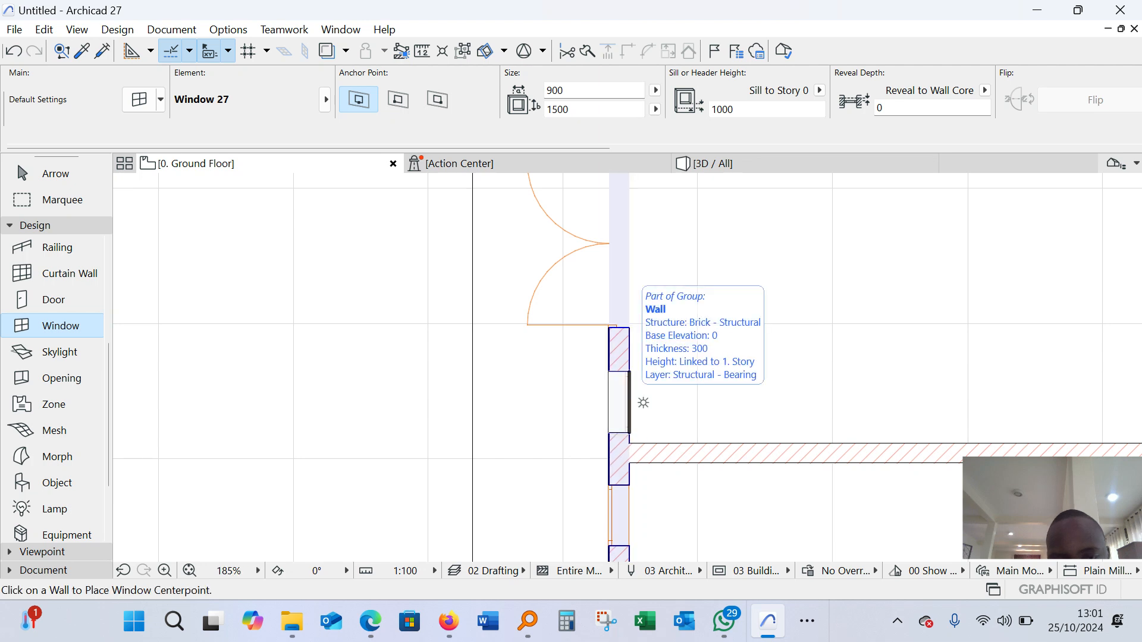
scroll(640, 399, down, 5)
key(Escape)
Select the upper room's new window and flip it so its frame sits at the outer wall face
scroll(575, 439, down, 4)
scroll(321, 476, up, 9)
scroll(333, 416, down, 5)
scroll(482, 330, down, 4)
scroll(672, 271, up, 10)
scroll(638, 330, up, 4)
click(647, 324)
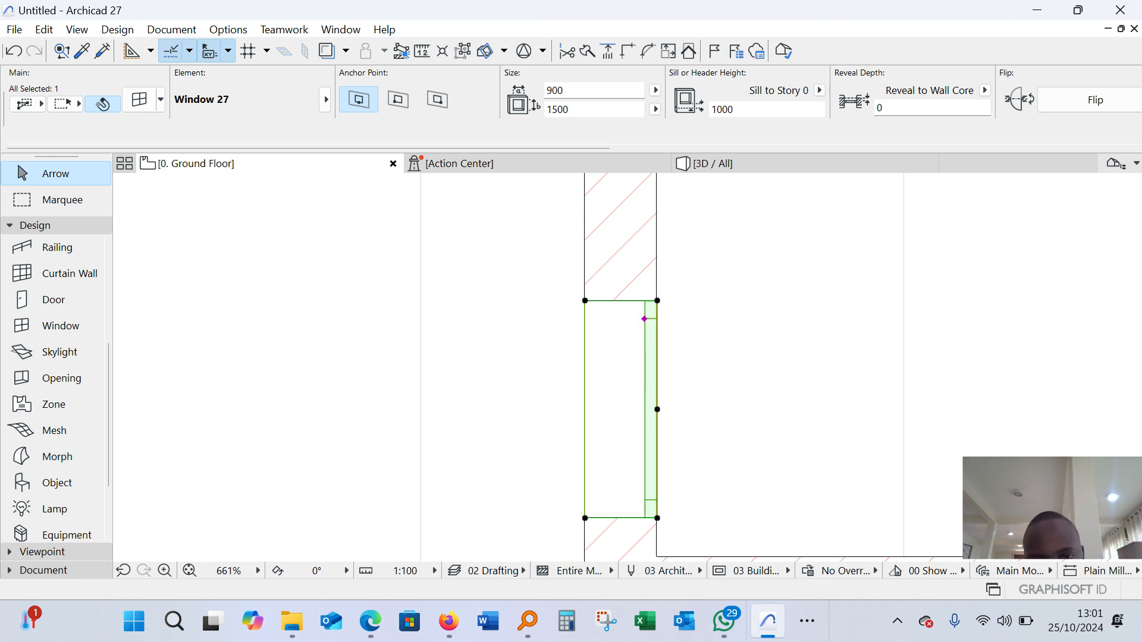
key(m)
key(Escape)
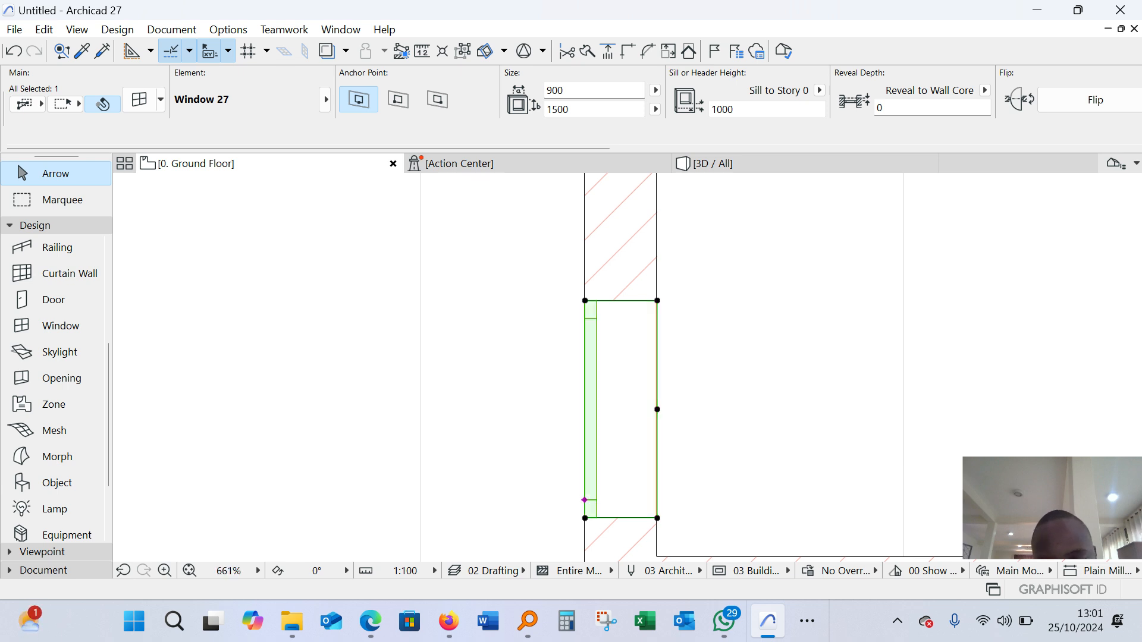
key(Escape)
Compare the new building's left-wall windows with the example building's window layout
scroll(496, 308, down, 10)
scroll(547, 352, up, 6)
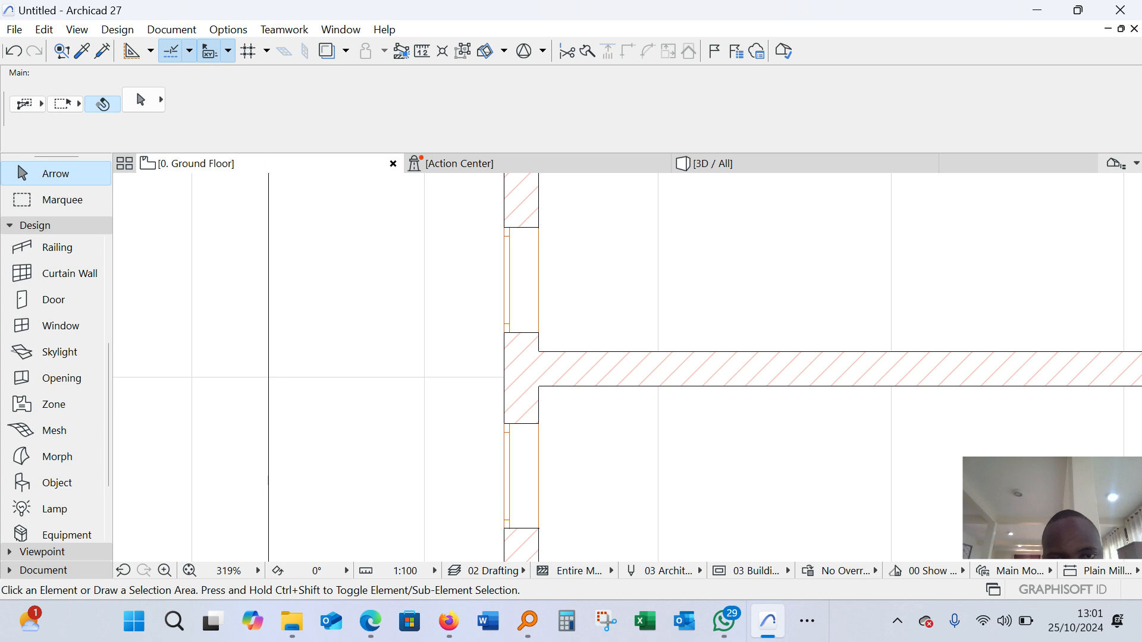
scroll(443, 401, down, 8)
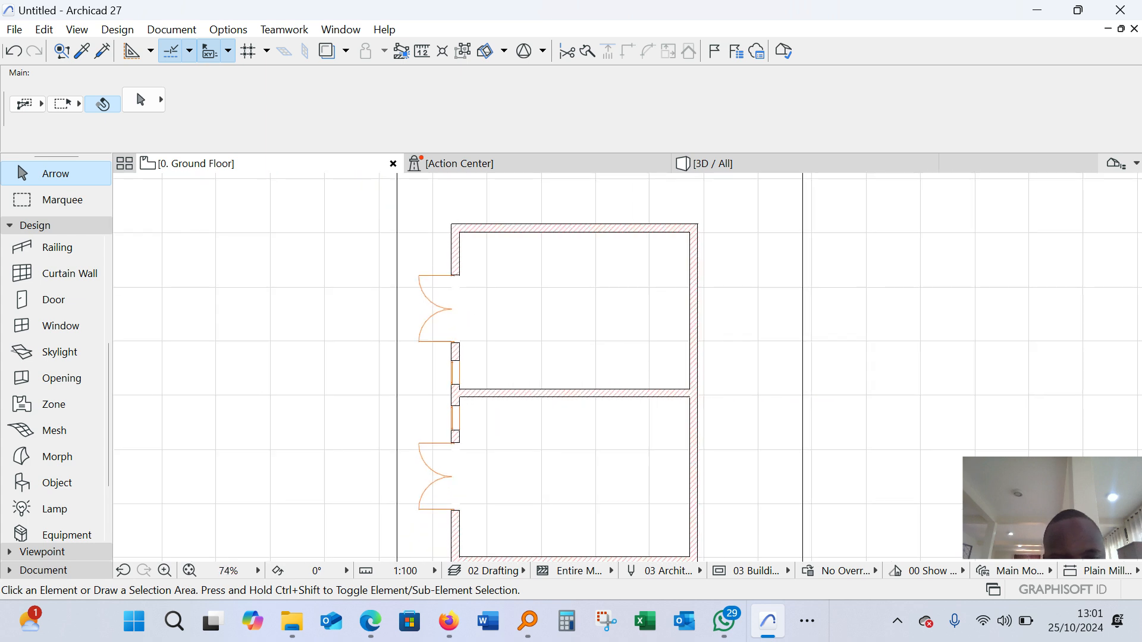
scroll(483, 343, down, 5)
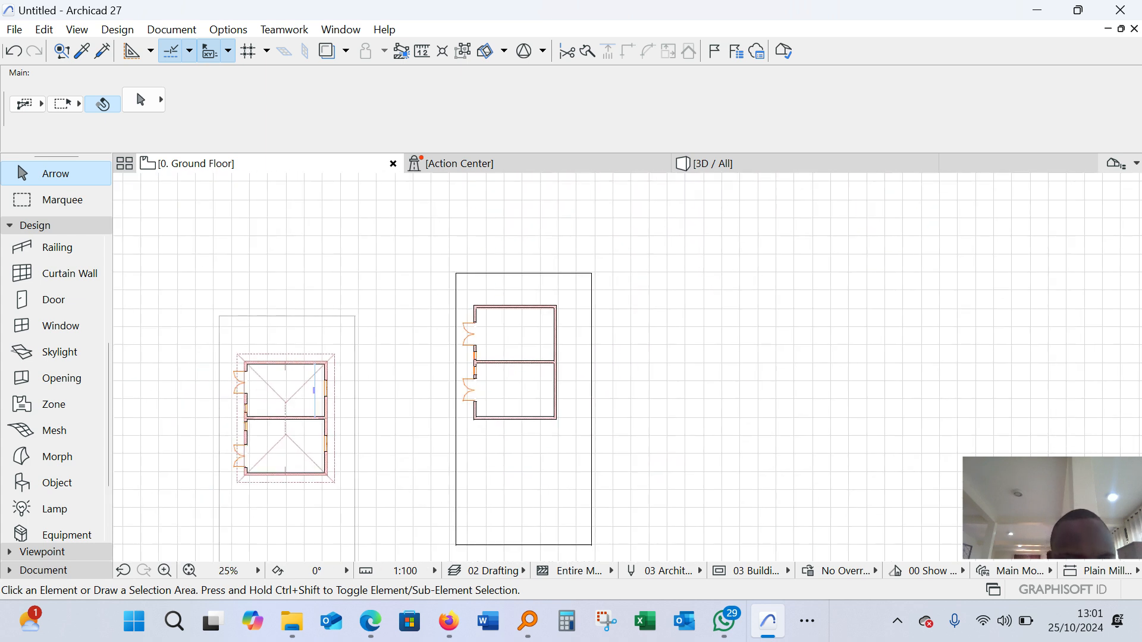
scroll(245, 428, up, 5)
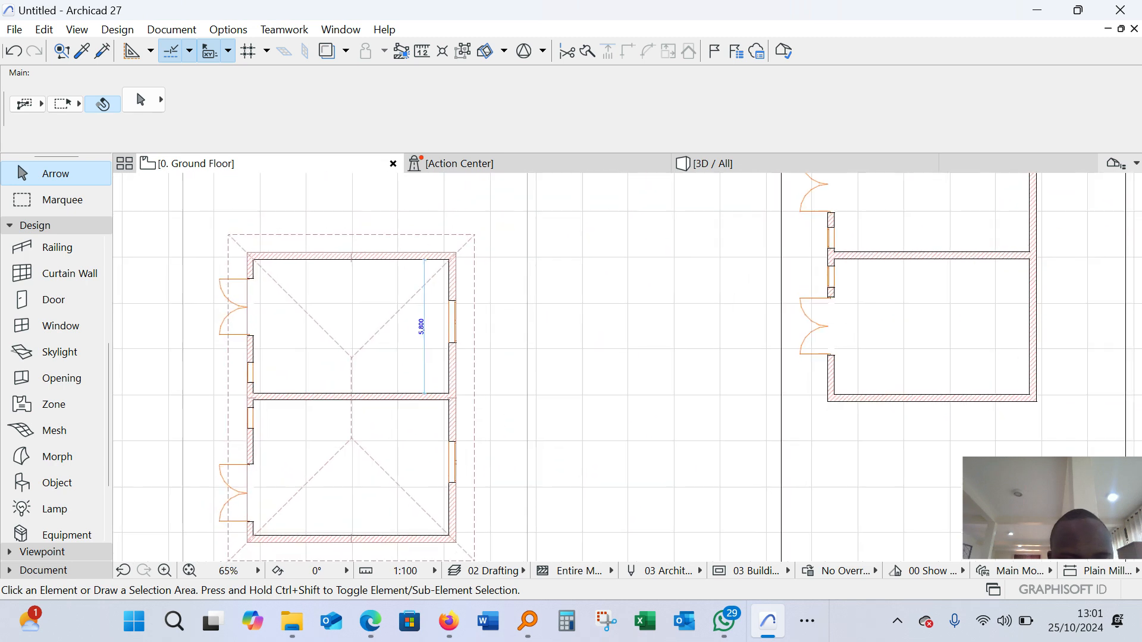
Set the window default to Double Window 27 from the Basic Windows library for the new building's right wall
scroll(463, 343, up, 5)
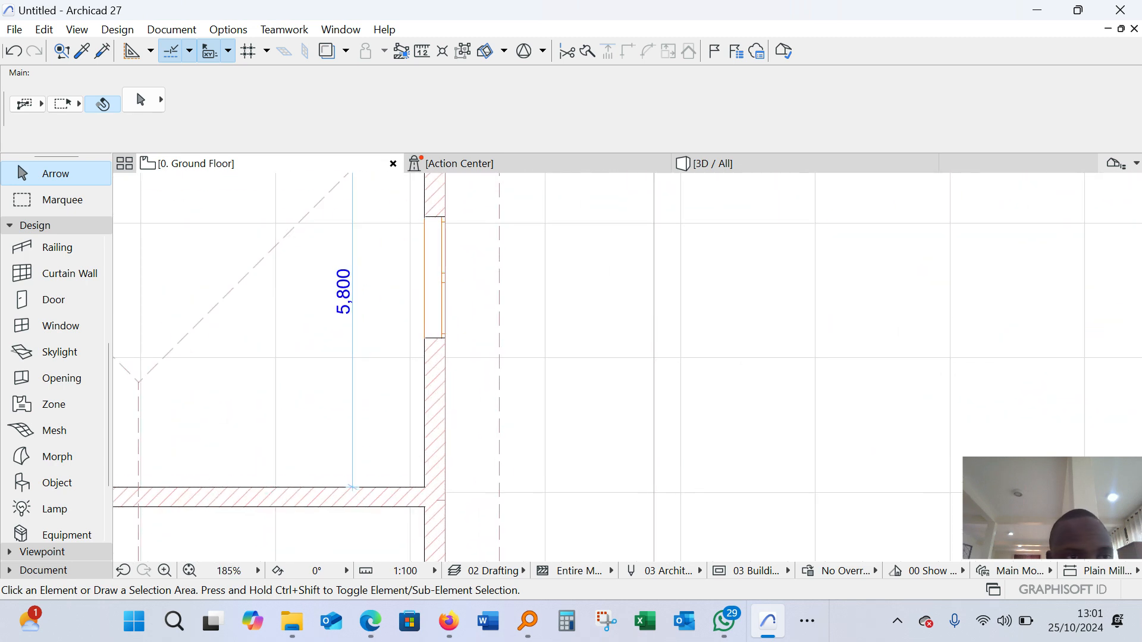
scroll(66, 399, down, 2)
scroll(500, 350, down, 8)
scroll(738, 282, up, 6)
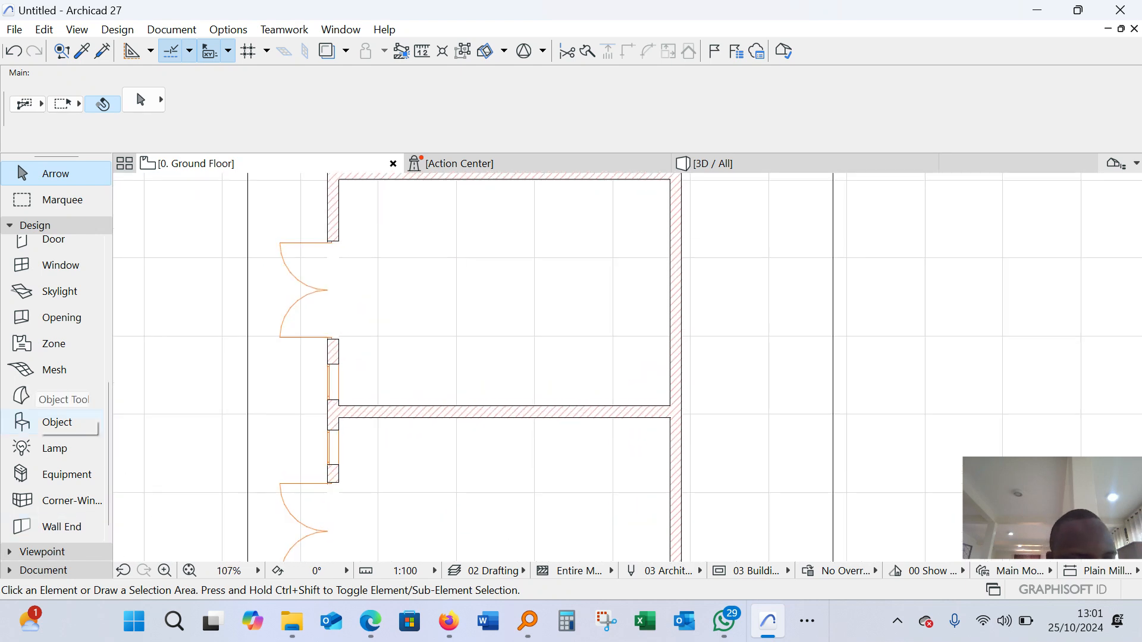
scroll(27, 334, up, 3)
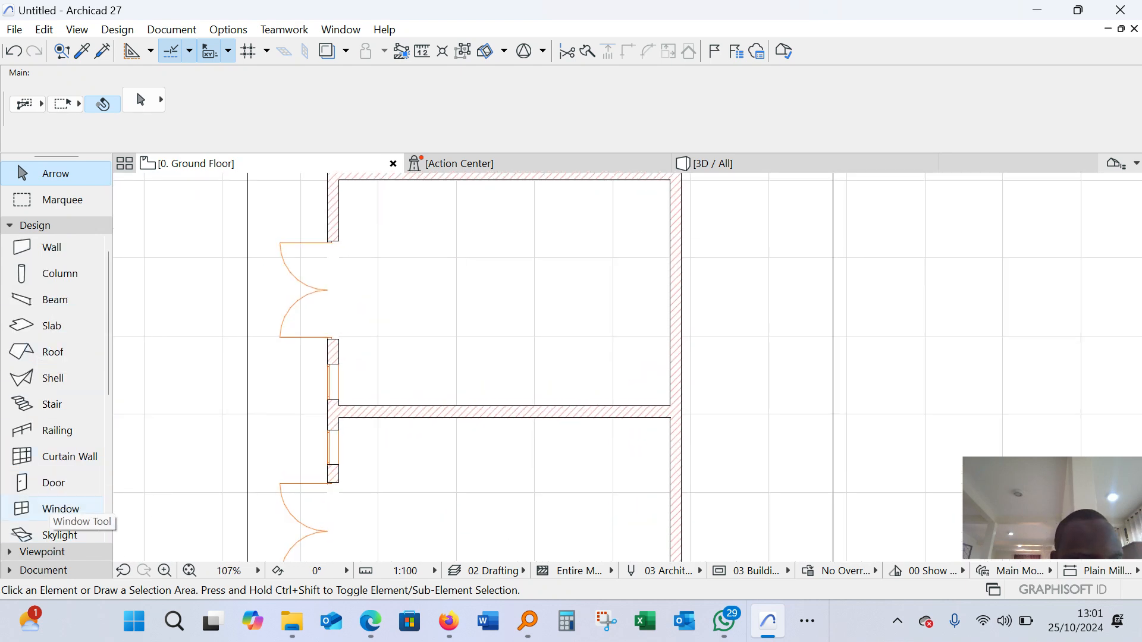
click(54, 510)
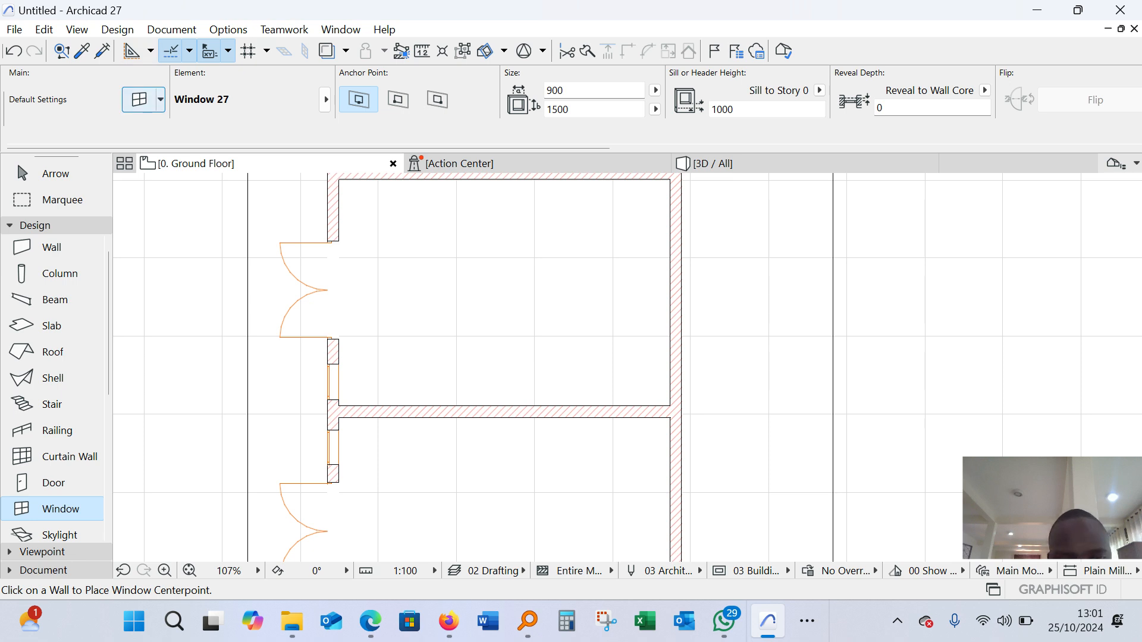
click(139, 99)
scroll(305, 458, up, 1)
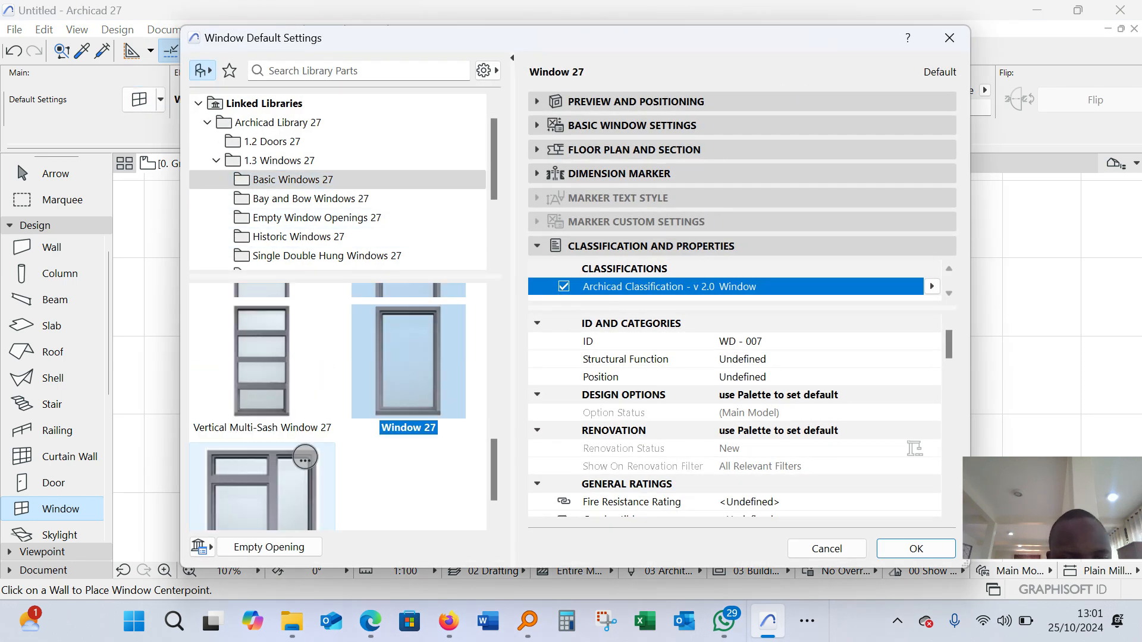
scroll(304, 458, up, 5)
click(428, 321)
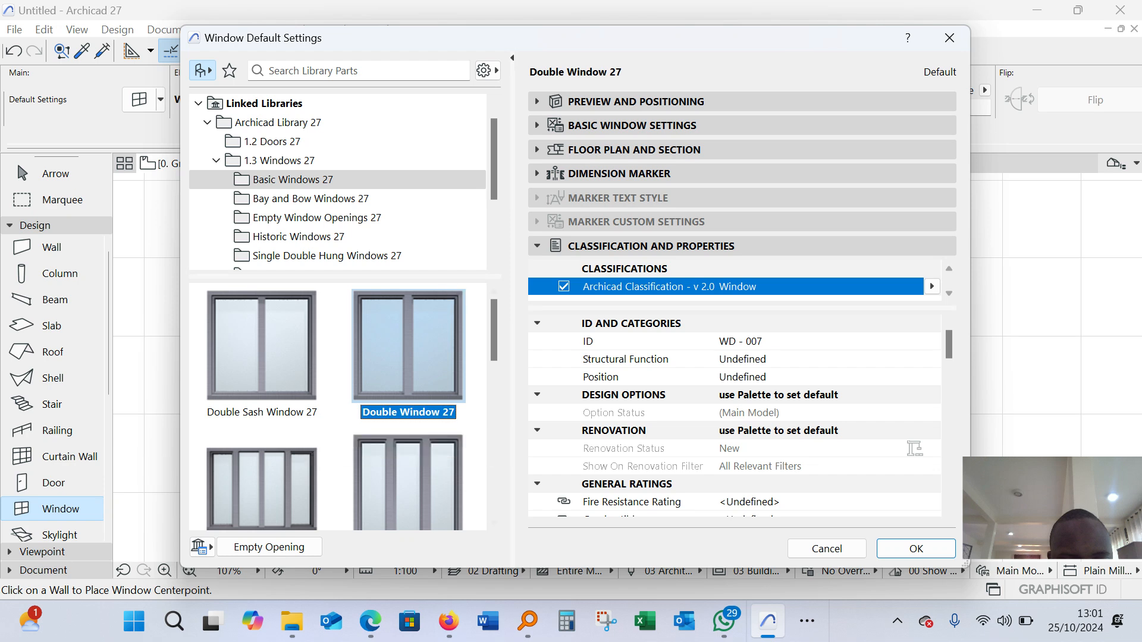
scroll(735, 416, down, 3)
click(916, 549)
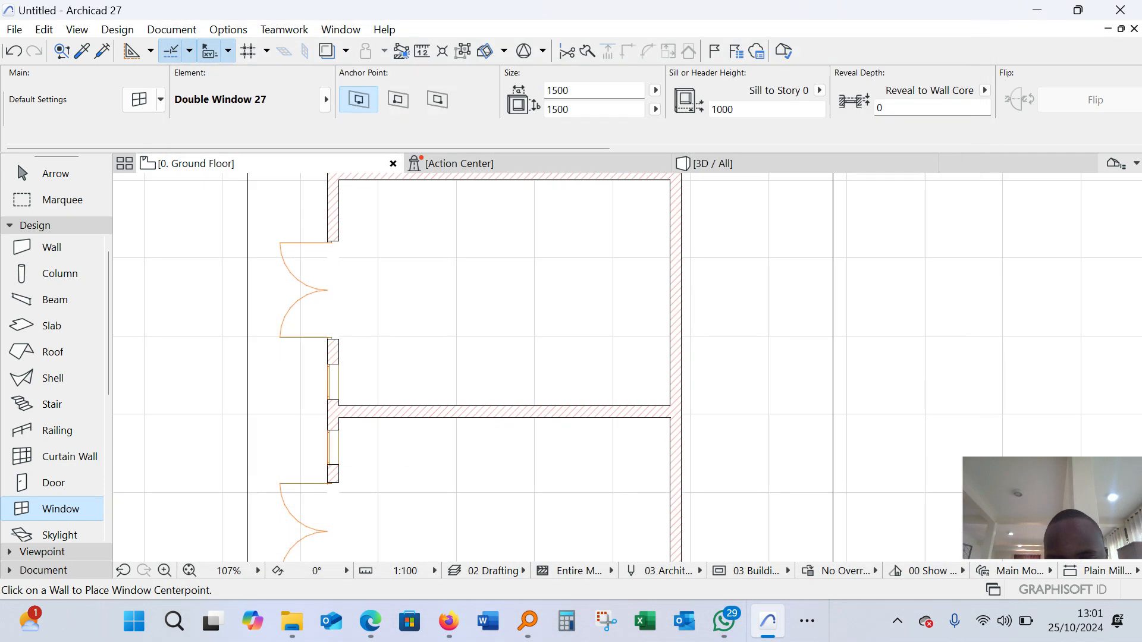
Place a 1500 × 1500 mm double window in the right wall of each room, opening outward
click(676, 276)
click(690, 279)
scroll(678, 294, down, 3)
click(678, 406)
click(692, 387)
key(Escape)
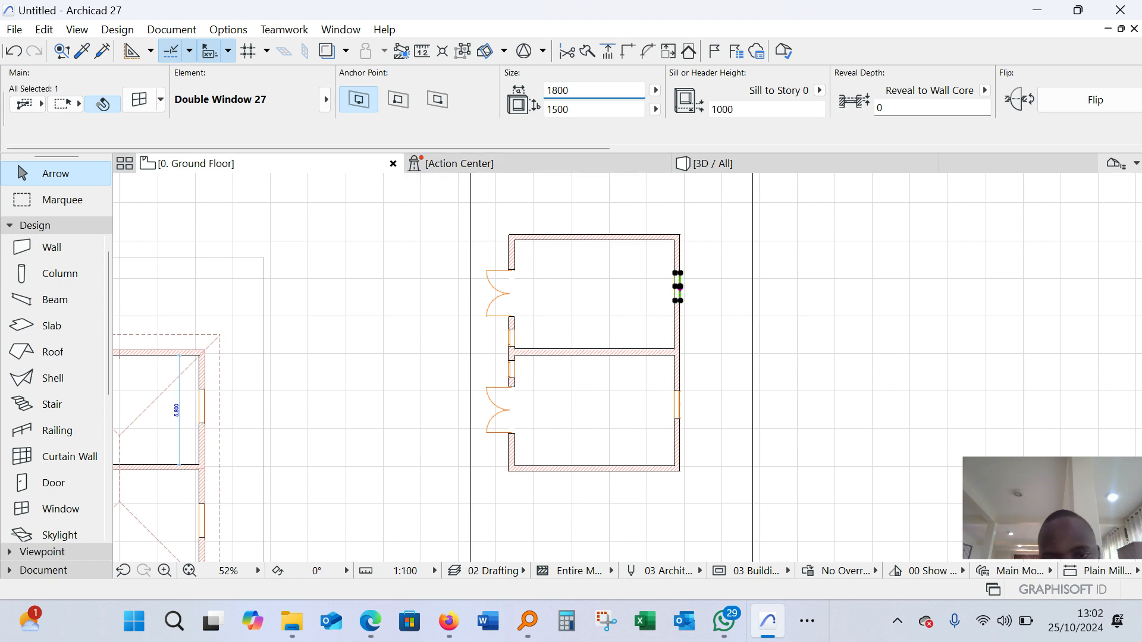
Set the width of both right-wall double windows to 1800 mm, in the upper and the lower room
key(Escape)
click(680, 406)
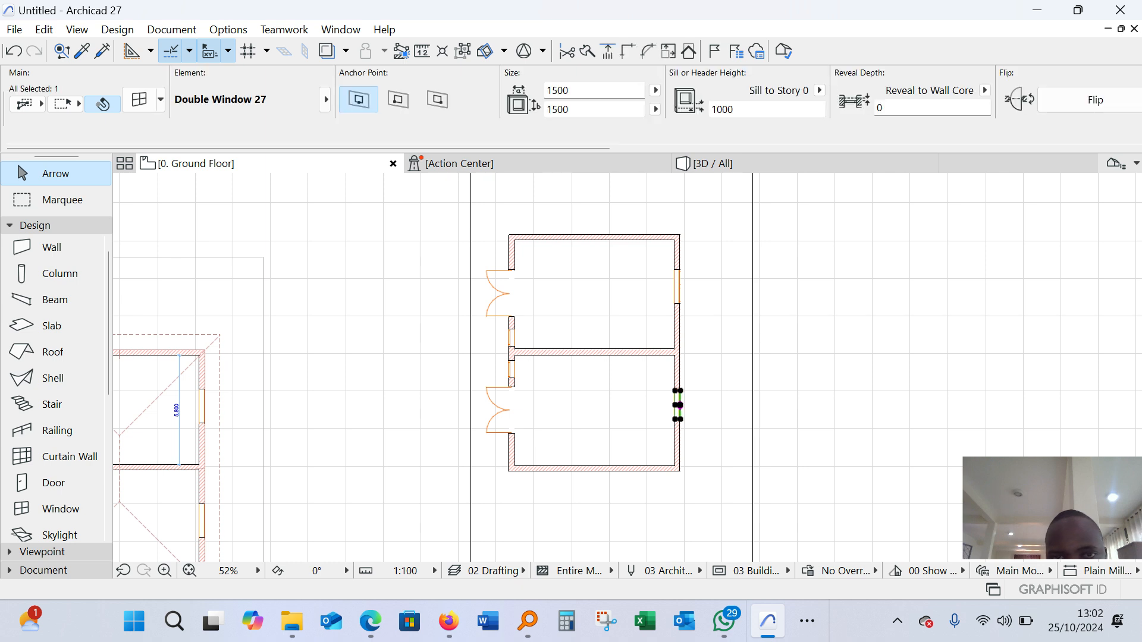
text(8)
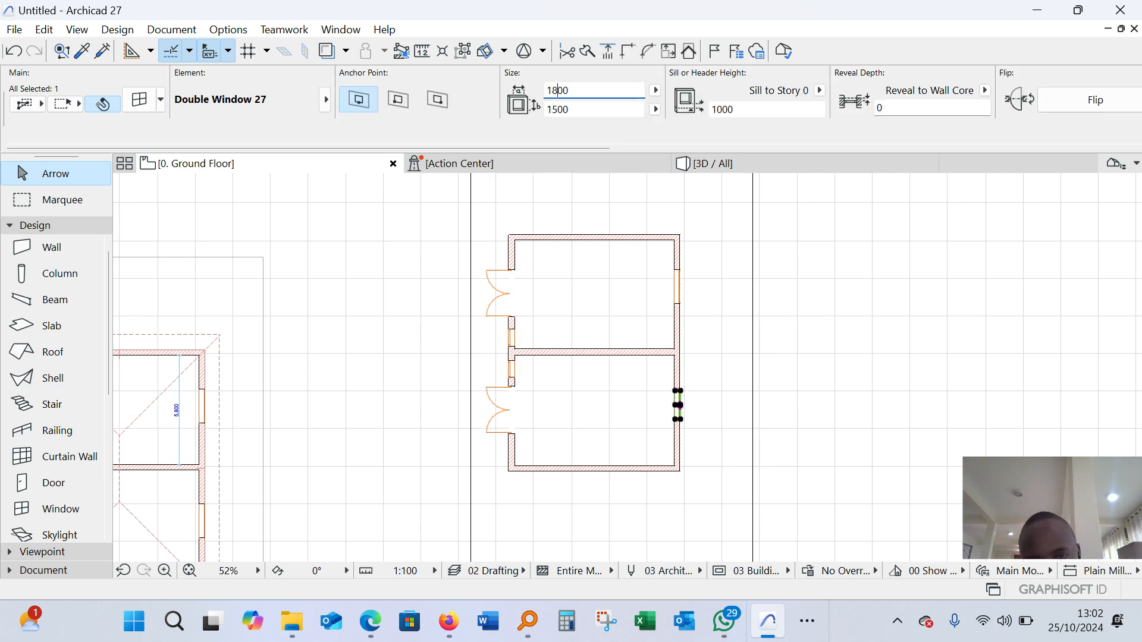
key(Return)
key(Escape)
Examine the new building in 3D from several sides and compare its doors and windows with the roofed example building
scroll(677, 274, down, 5)
scroll(662, 284, up, 5)
scroll(394, 315, down, 3)
key(F3)
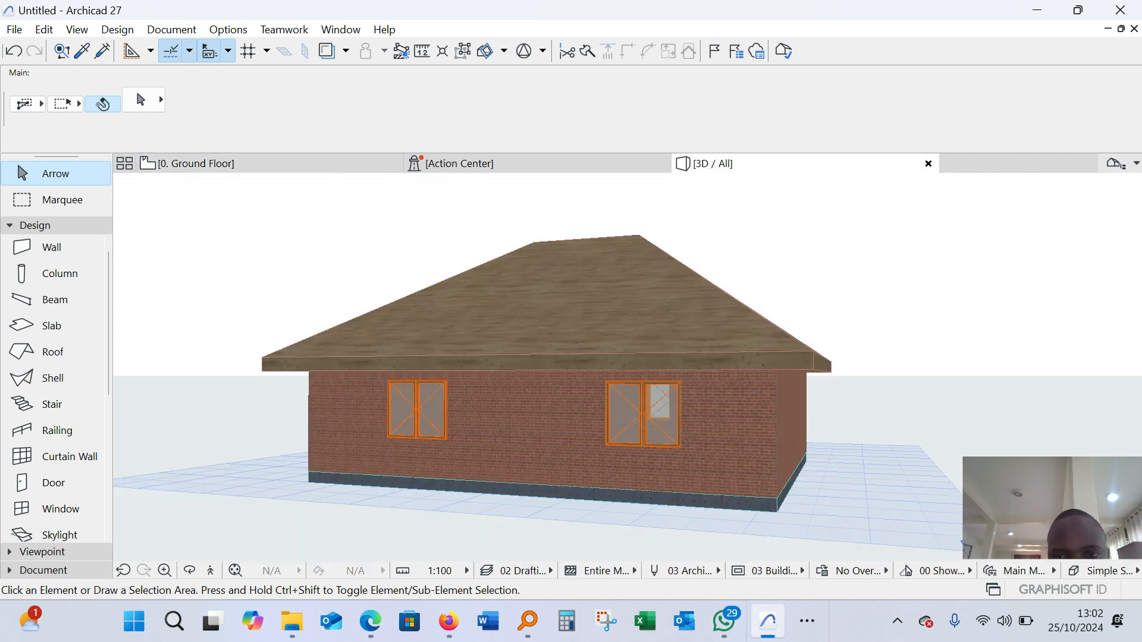
scroll(951, 262, up, 2)
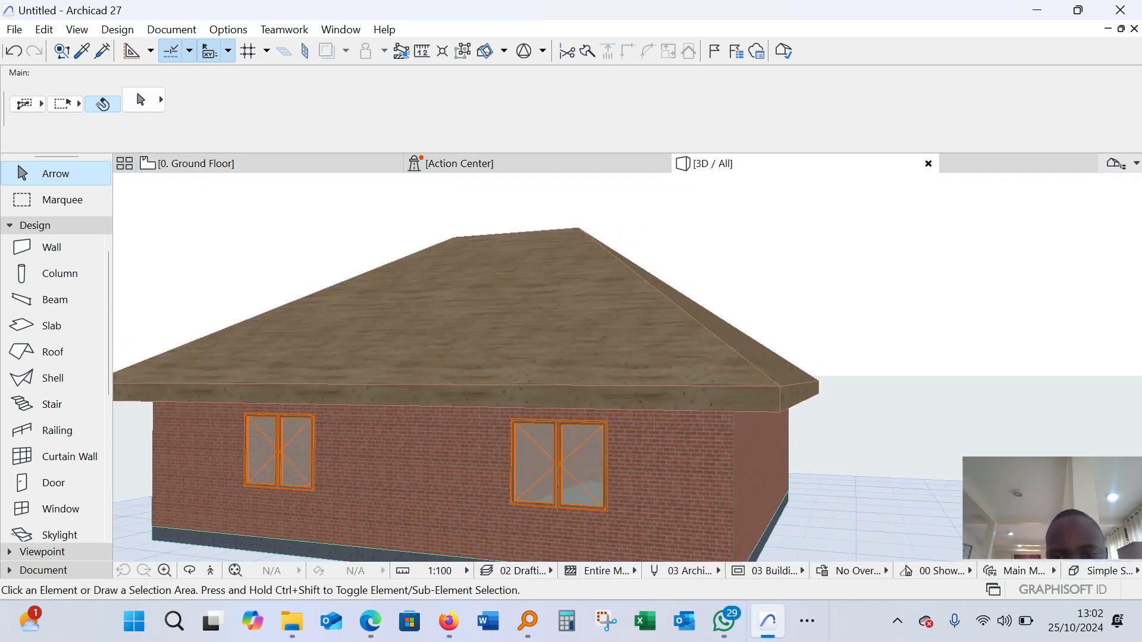
middle_drag(951, 262, 883, 287)
scroll(505, 364, down, 2)
shift+middle_drag(628, 371, 511, 407)
scroll(511, 351, down, 4)
scroll(386, 426, up, 3)
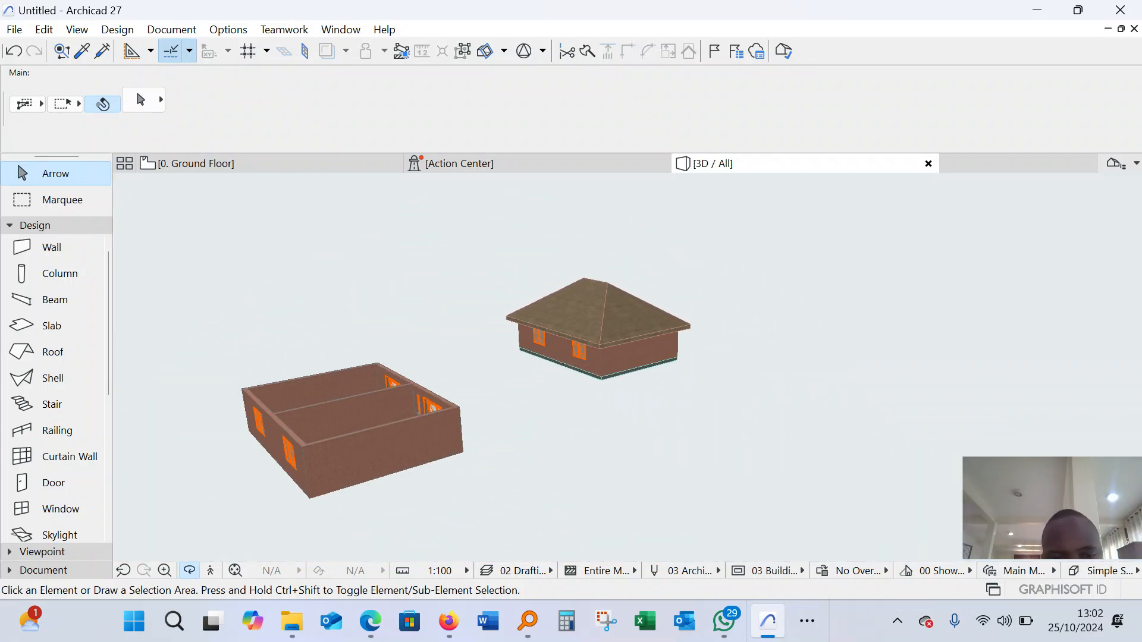
shift+middle_drag(627, 367, 660, 342)
scroll(657, 350, up, 5)
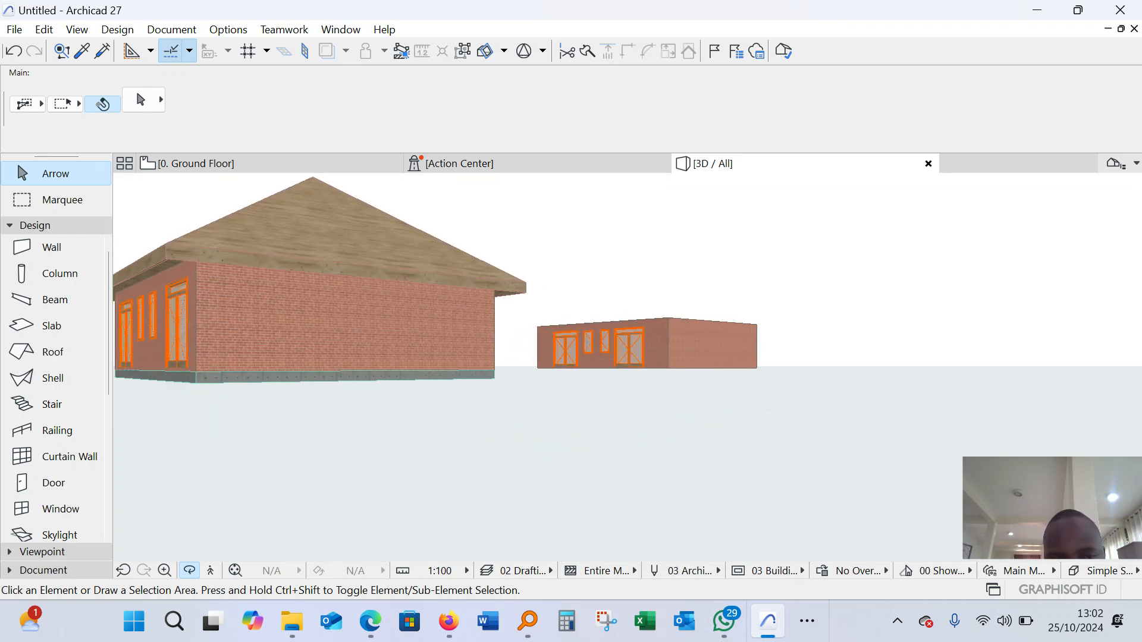
scroll(743, 352, down, 5)
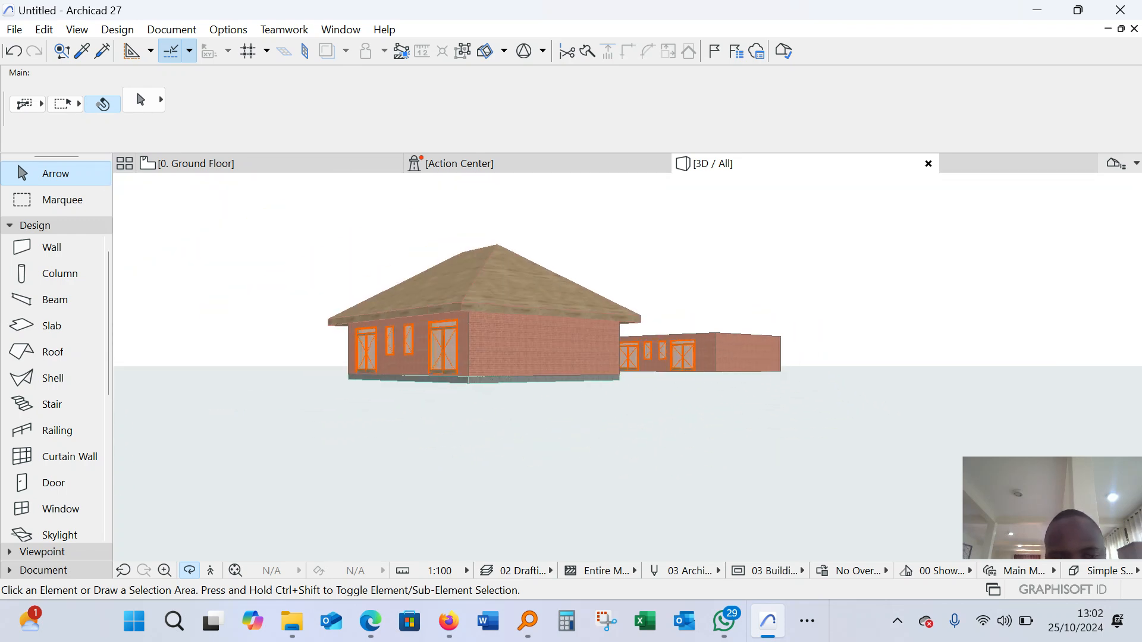
scroll(627, 367, up, 10)
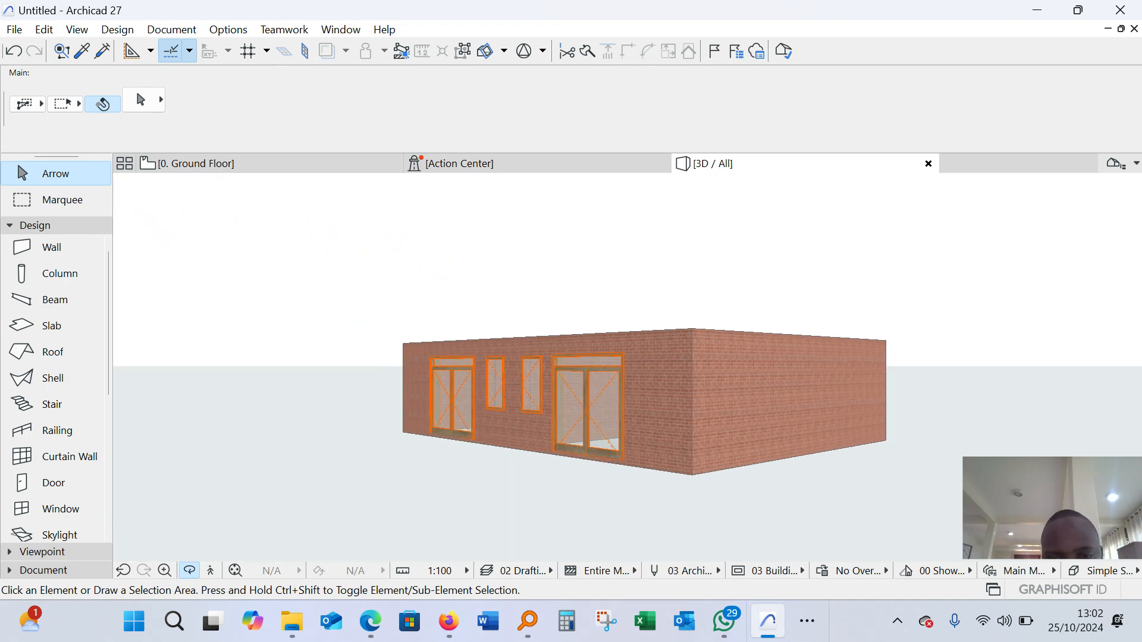
mouse_move(627, 367)
shift+middle_down()
mouse_move(616, 437)
mouse_move(654, 387)
mouse_move(641, 352)
mouse_move(630, 354)
shift+middle_up()
Return to the ground floor plan and start a multi-plane roof for the new building
click(270, 164)
scroll(505, 303, down, 6)
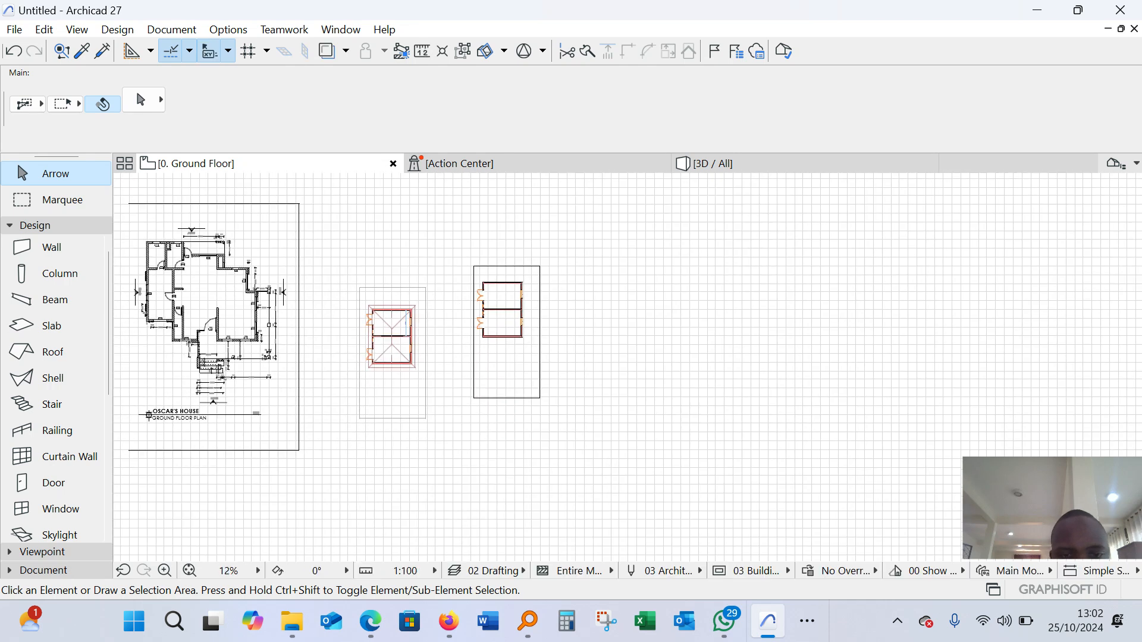
scroll(567, 345, up, 8)
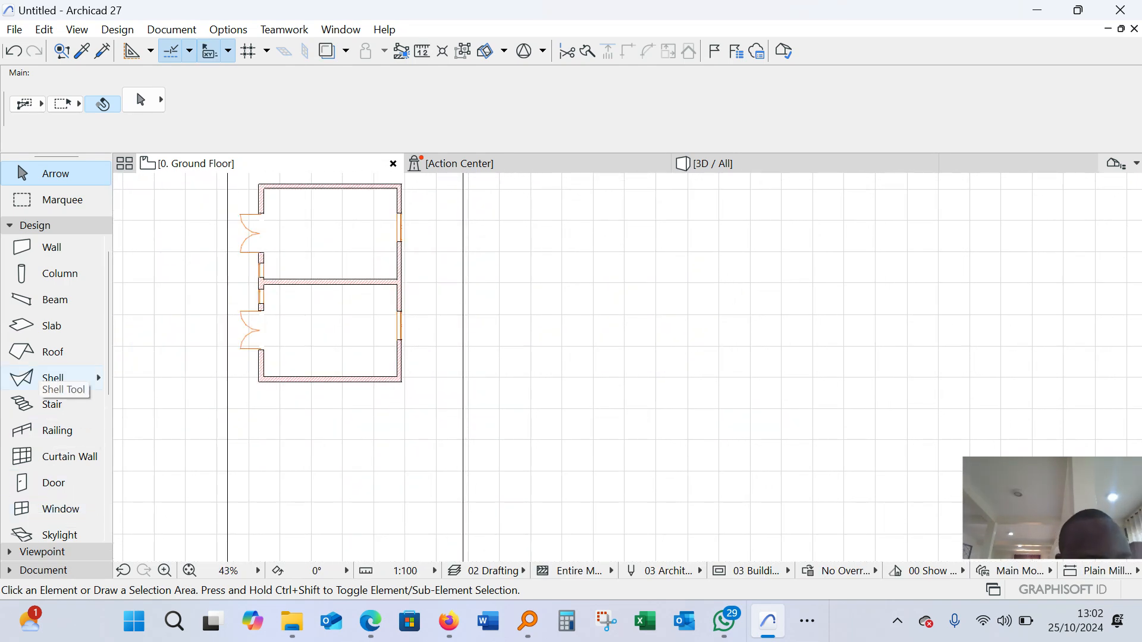
click(53, 352)
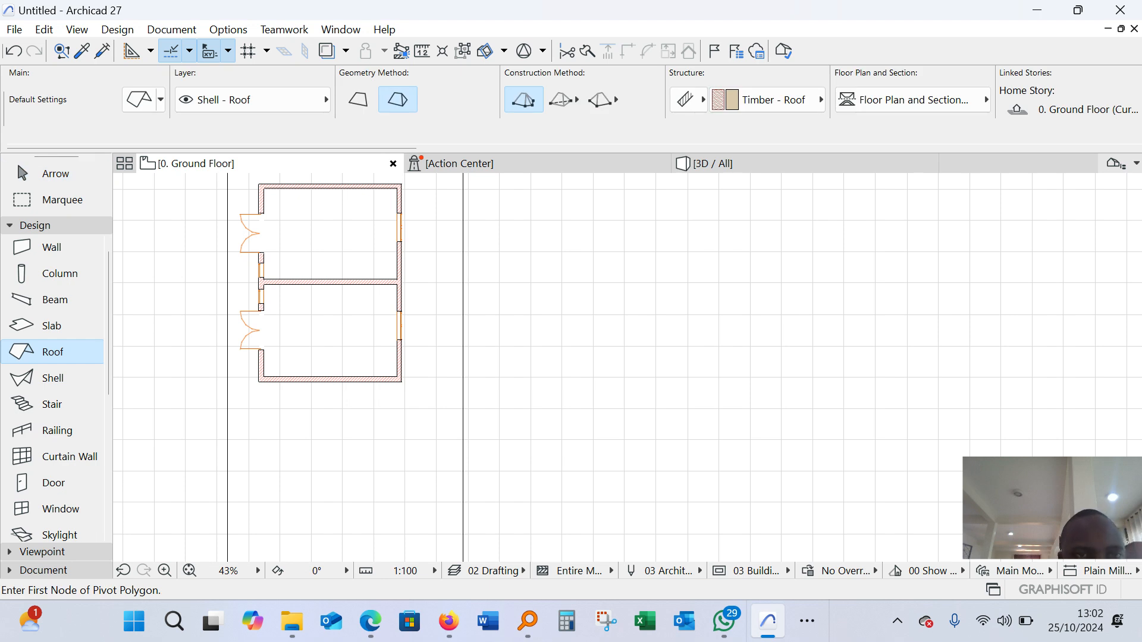
scroll(489, 261, down, 3)
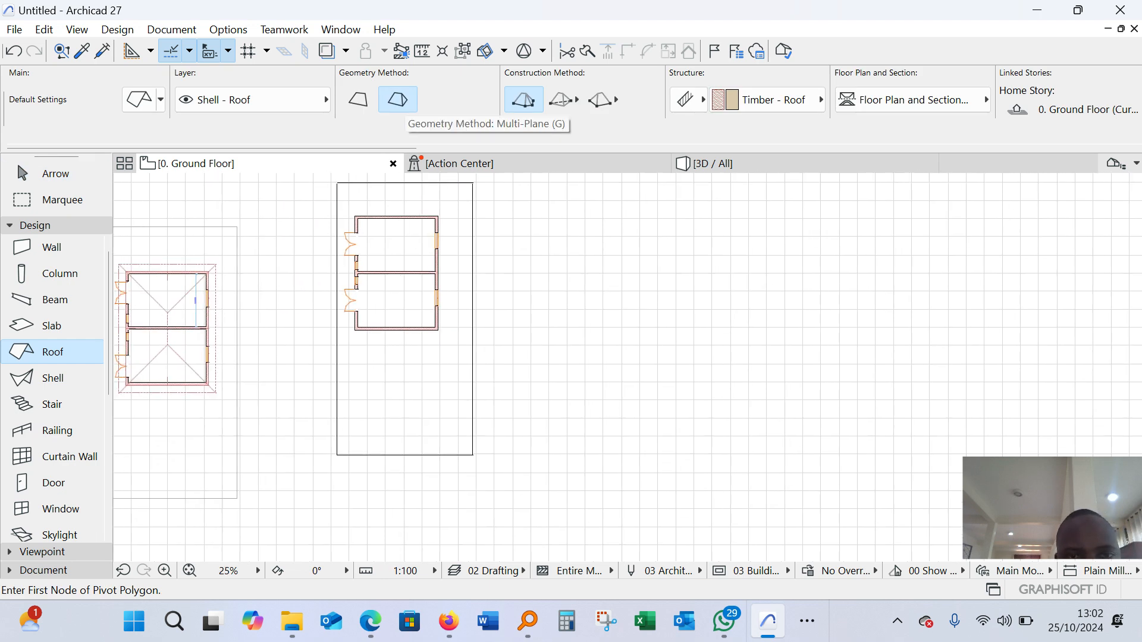
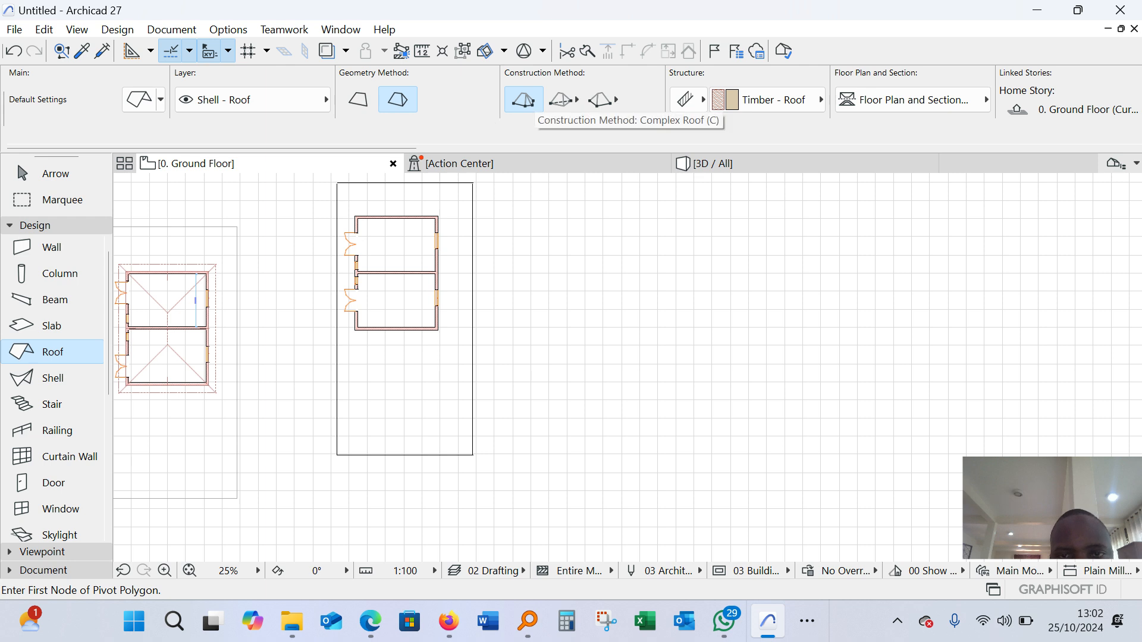
Trace the multi-plane roof's pivot polygon through the four outer wall corners of the new building
scroll(355, 213, up, 10)
click(352, 246)
scroll(369, 236, down, 4)
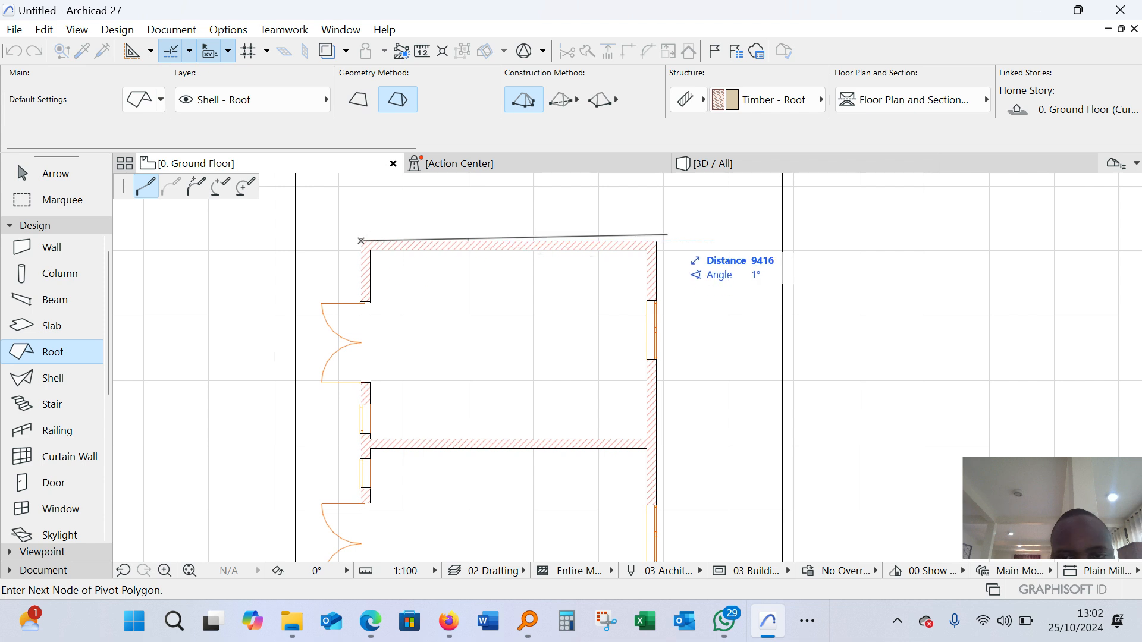
click(656, 240)
scroll(654, 241, down, 3)
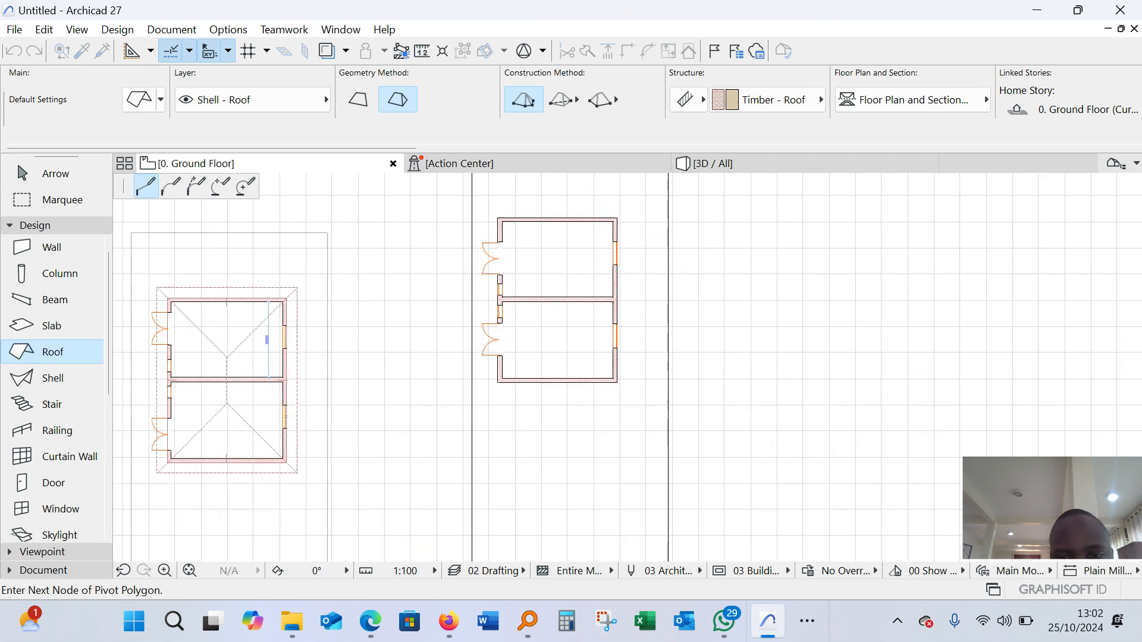
scroll(621, 384, up, 3)
click(620, 378)
scroll(381, 405, down, 3)
scroll(383, 413, down, 2)
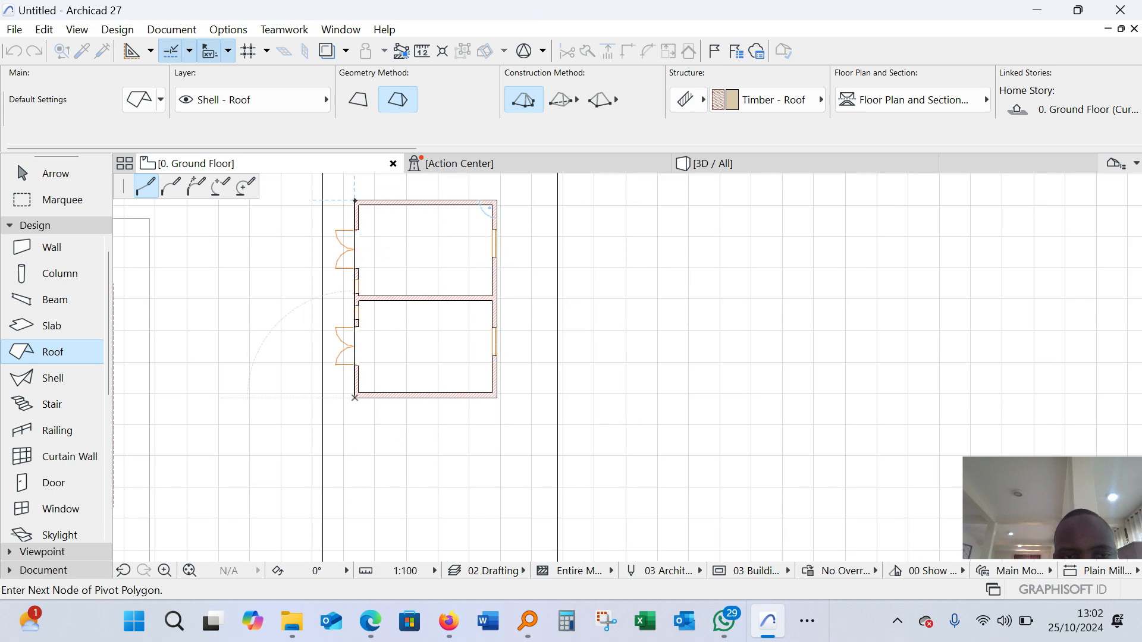
click(355, 200)
Examine the new building's hip roof in 3D and compare it with the example building's roof
click(714, 163)
shift+middle_drag(773, 380, 627, 367)
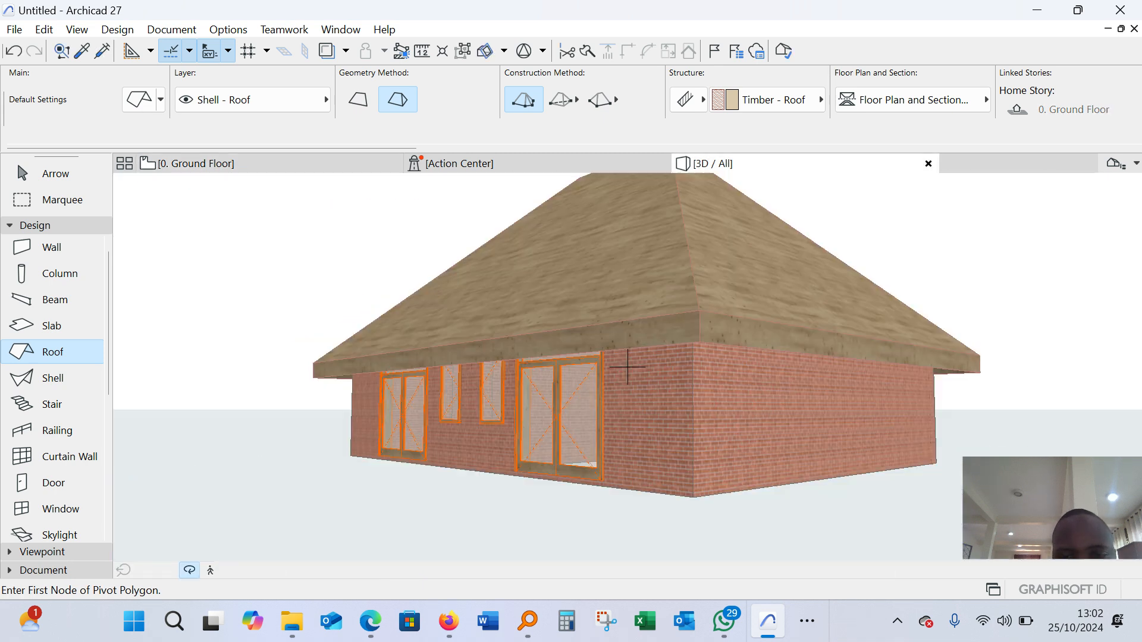
scroll(627, 367, down, 5)
scroll(744, 369, up, 2)
scroll(756, 367, down, 5)
mouse_move(628, 367)
shift+middle_down()
mouse_move(574, 411)
mouse_move(556, 376)
mouse_move(632, 372)
shift+middle_up()
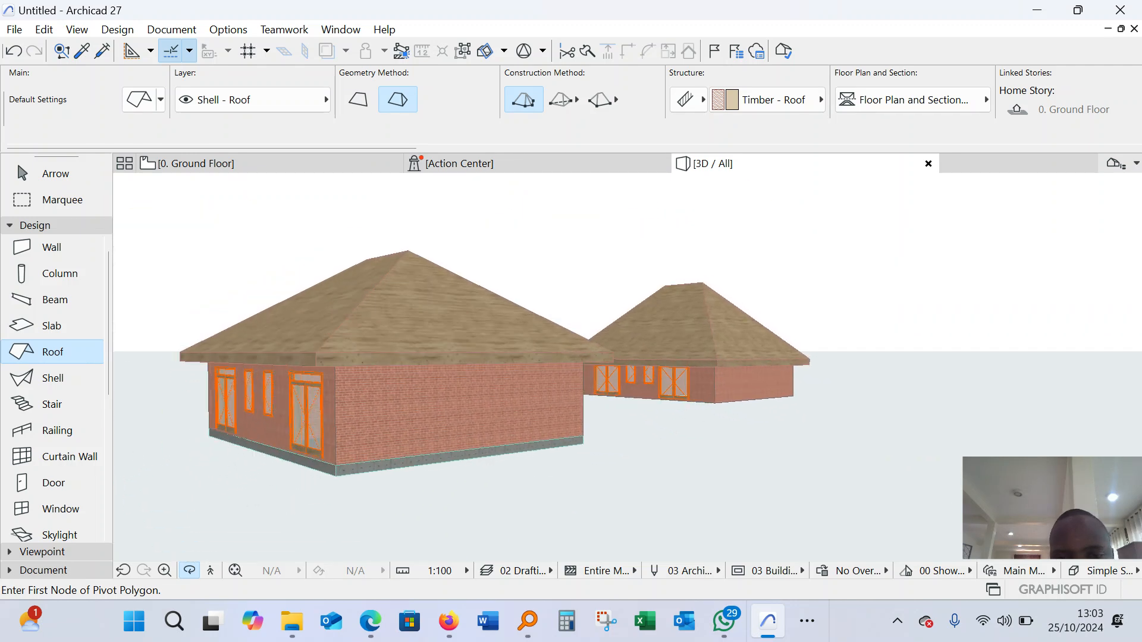
scroll(399, 391, up, 2)
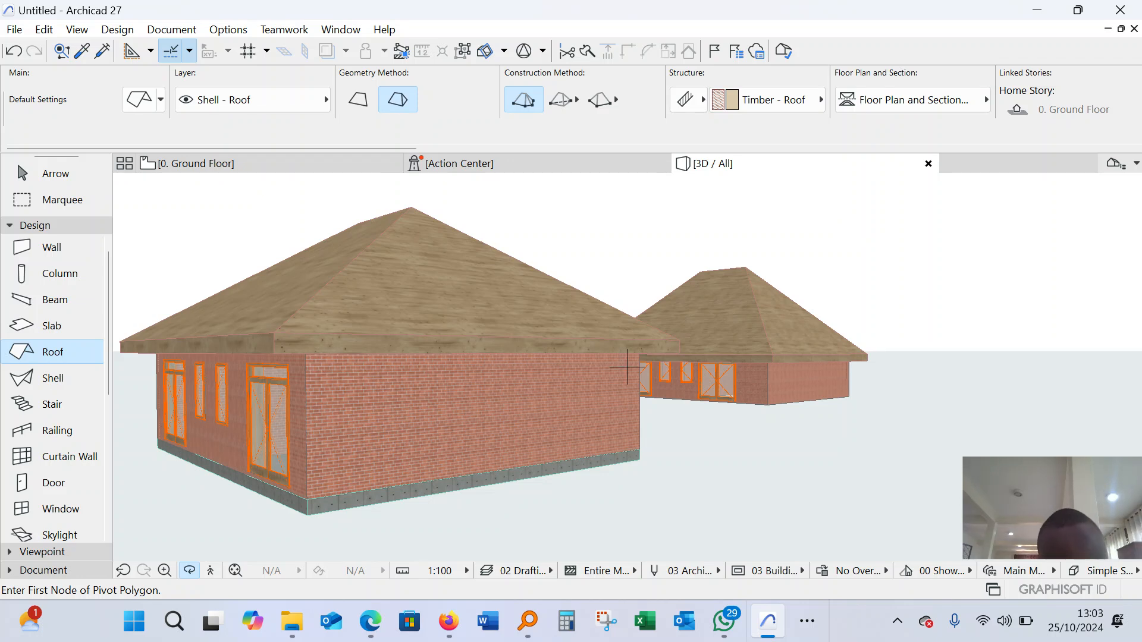
key(Escape)
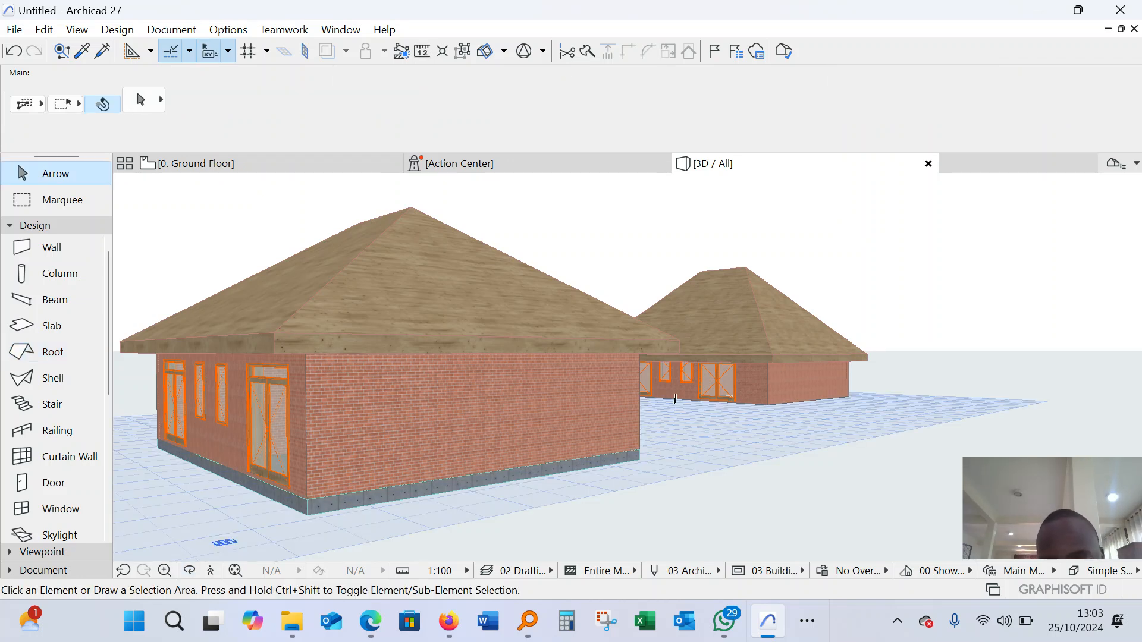
Set the new building's roof to a 25° pitch and raise its pivot height to 3300 mm
click(675, 398)
scroll(675, 398, up, 5)
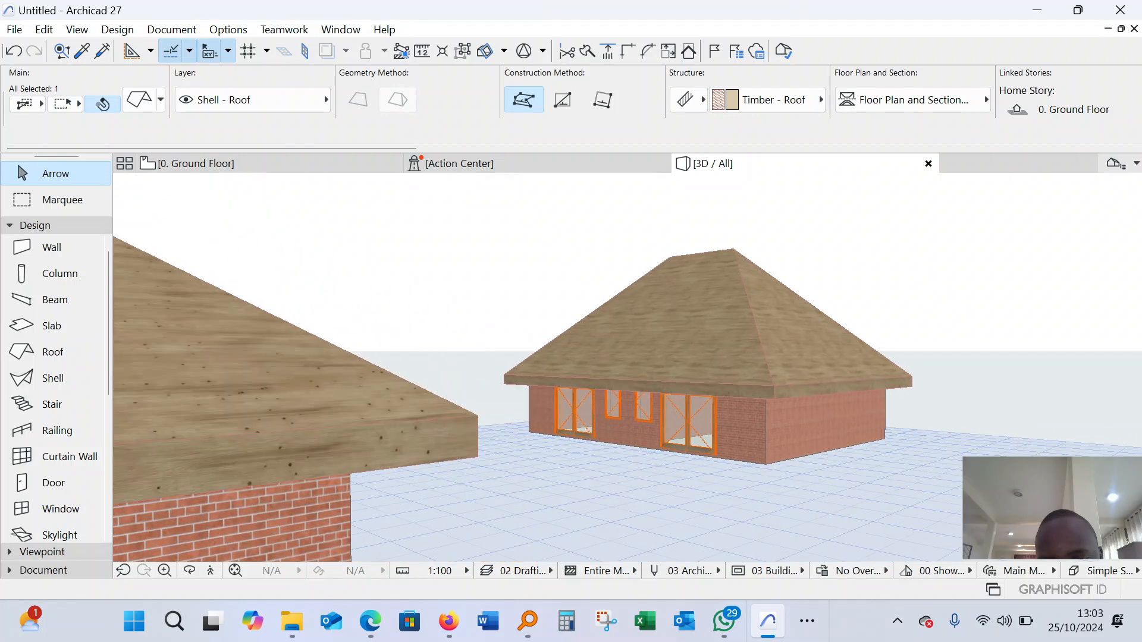
scroll(675, 398, up, 3)
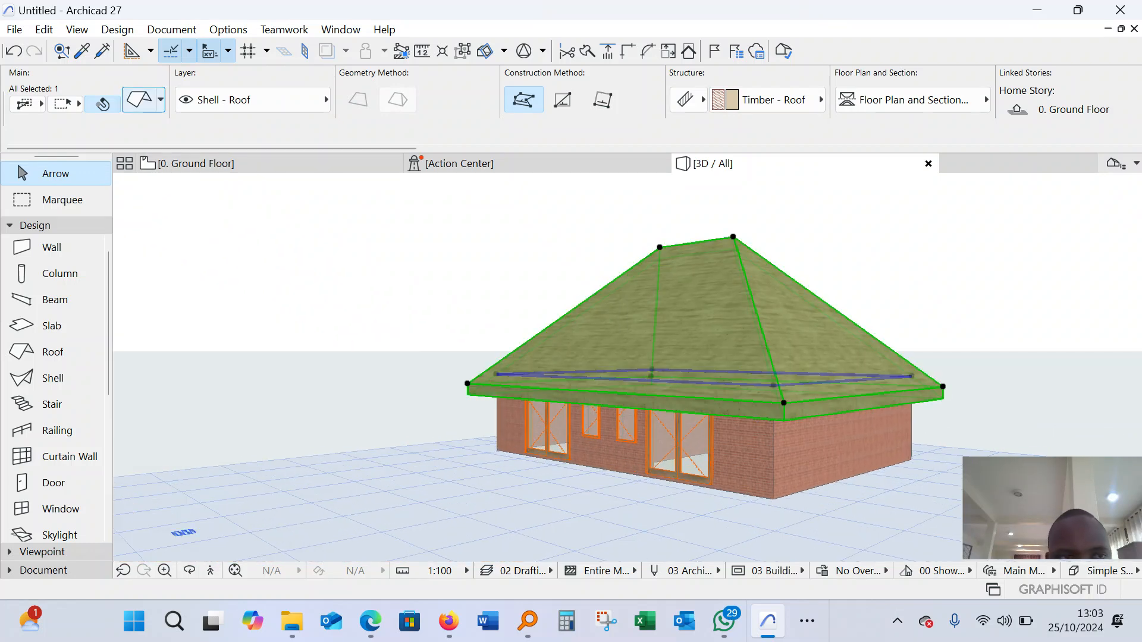
click(138, 100)
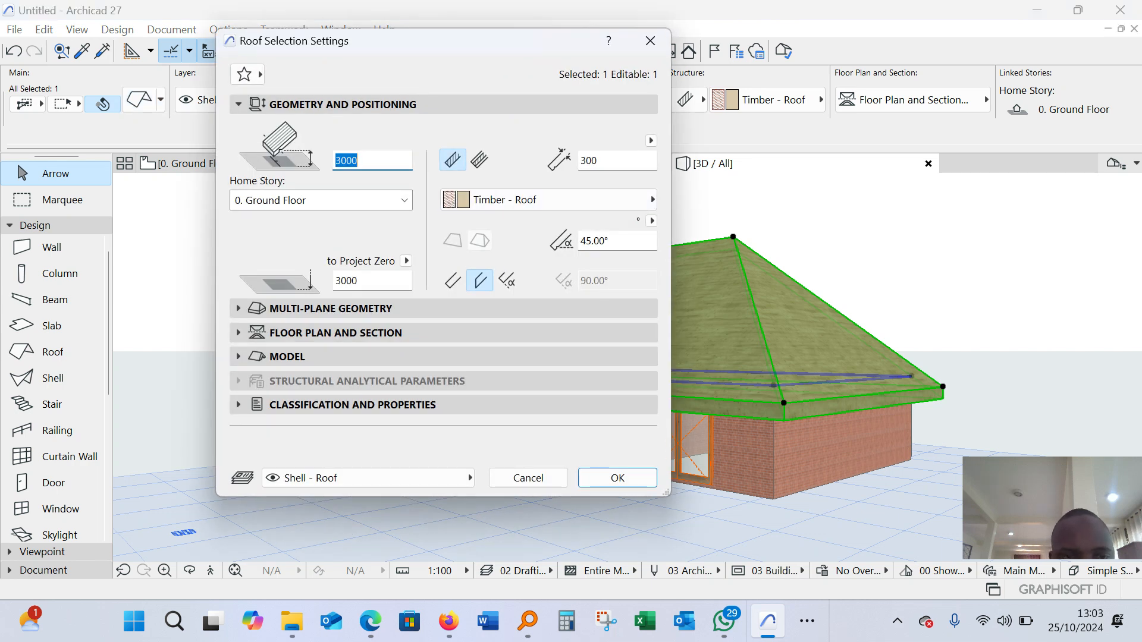
click(592, 241)
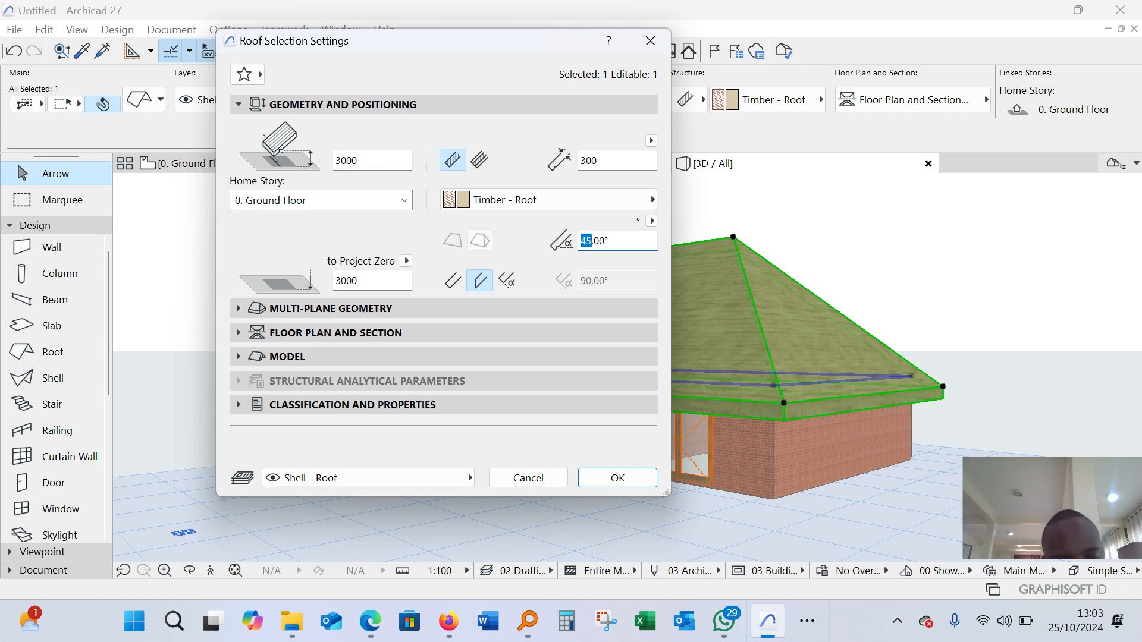
text(25)
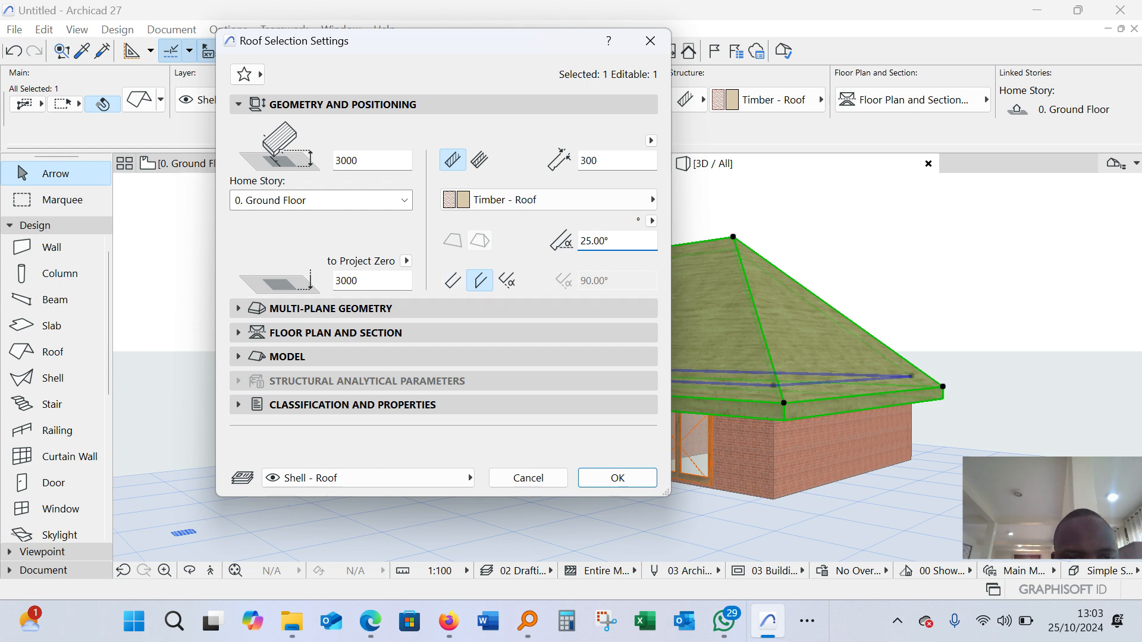
click(336, 160)
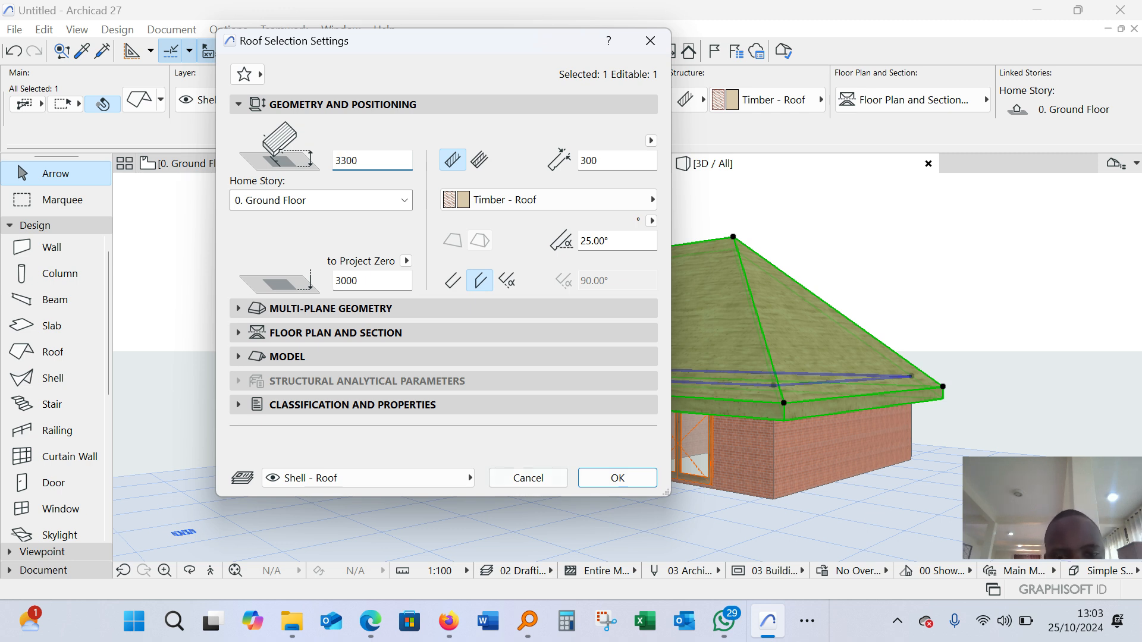
click(618, 478)
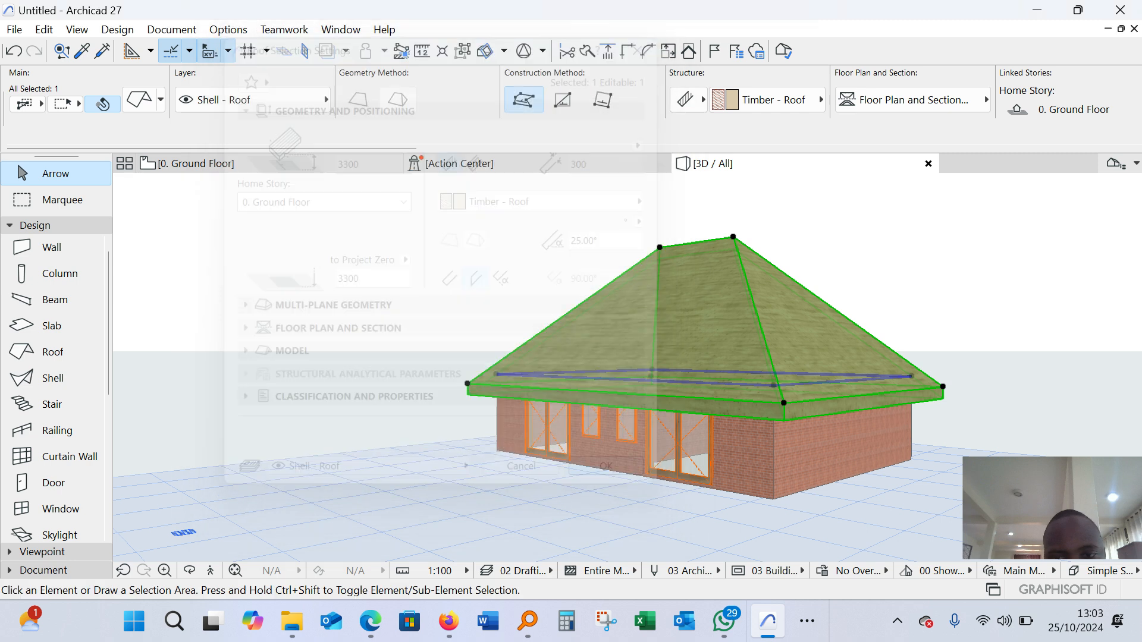
scroll(711, 378, down, 3)
scroll(710, 378, up, 2)
scroll(710, 377, down, 2)
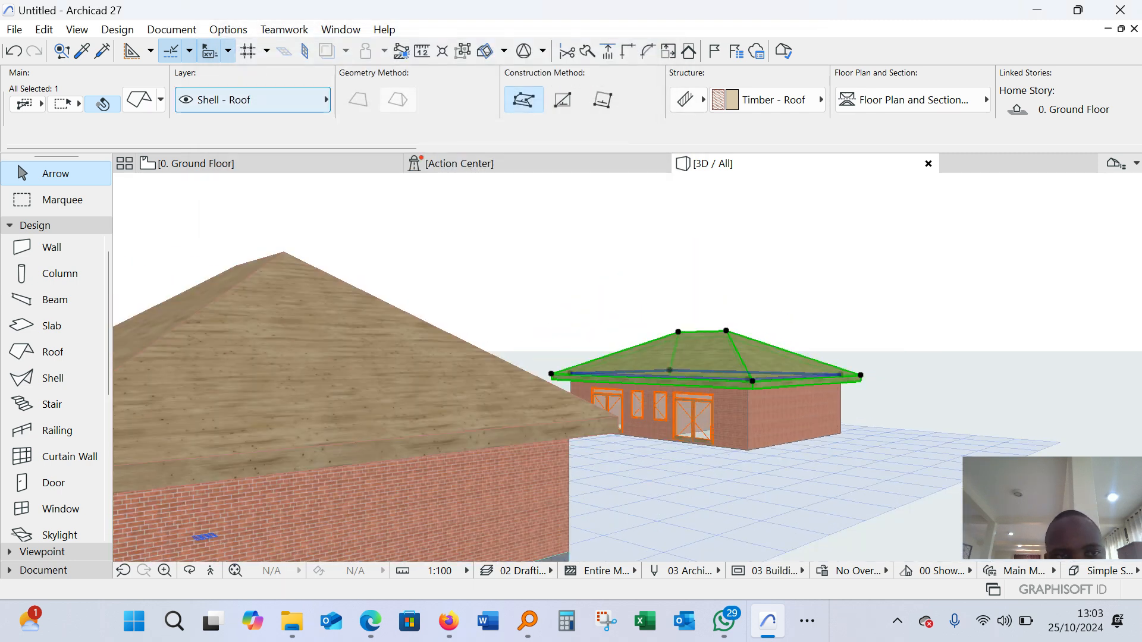
Set the pitch of the new building's roof to 35°
key(ctrl+t)
click(593, 240)
text(3.00°5)
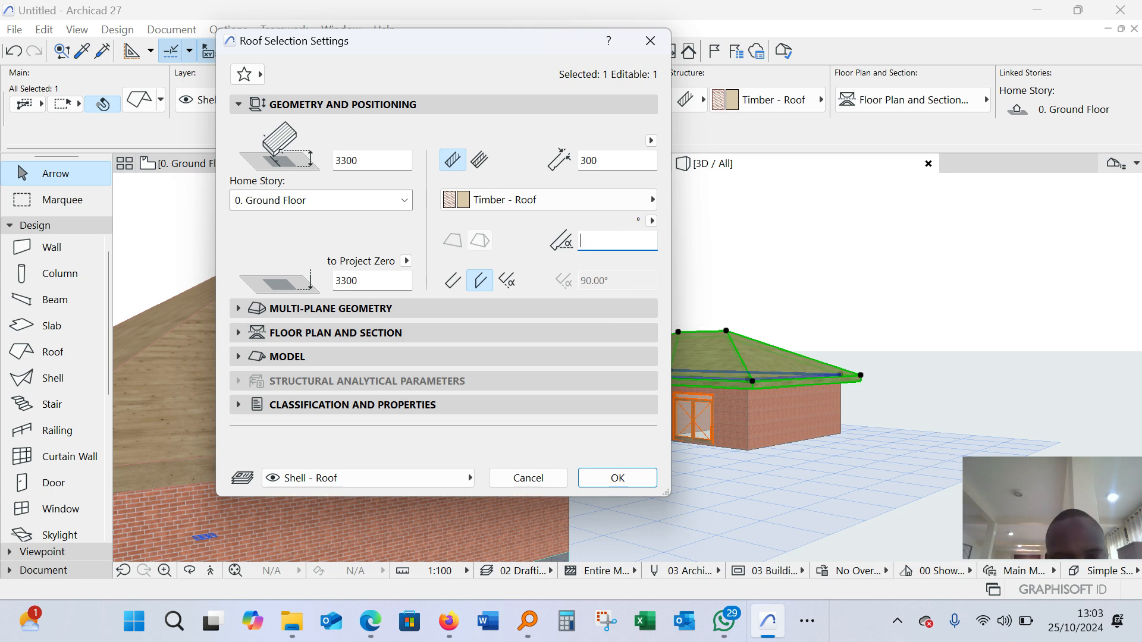
text(5)
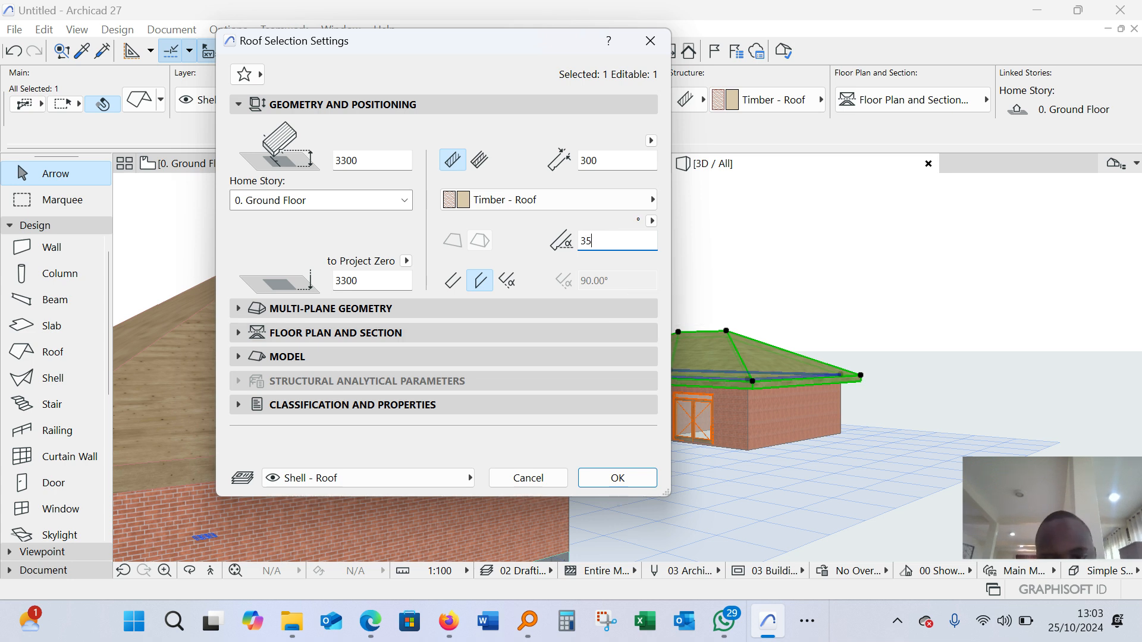
click(617, 477)
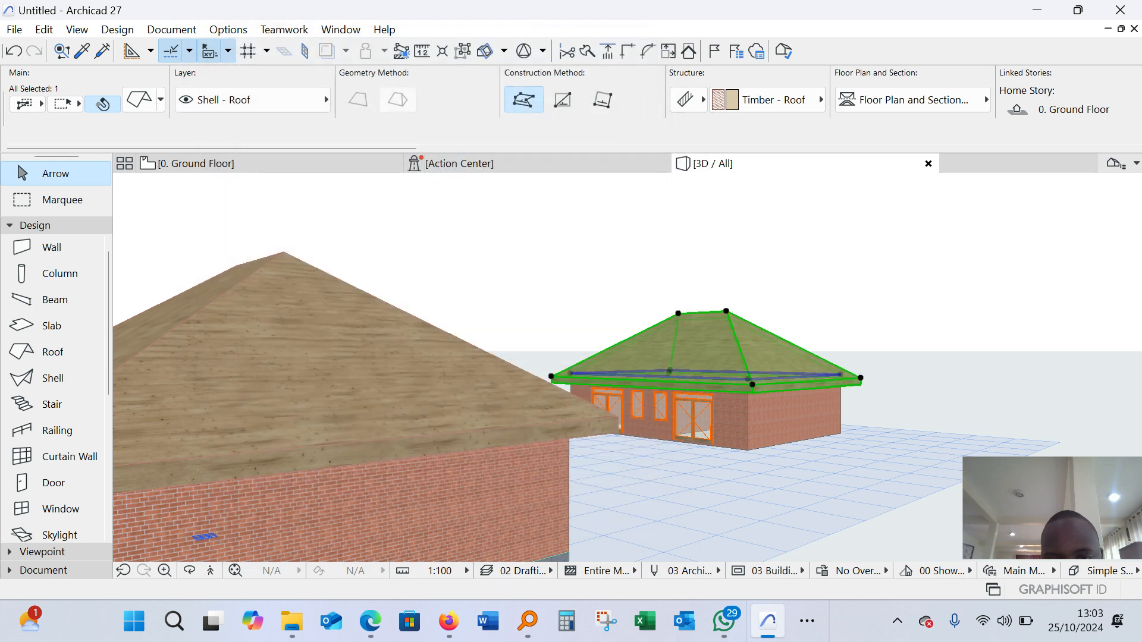
scroll(795, 386, up, 4)
shift+middle_drag(795, 387, 761, 375)
Draw a rectangular concrete floor slab on the ground floor plan through the four outer wall corners of the new building
click(285, 163)
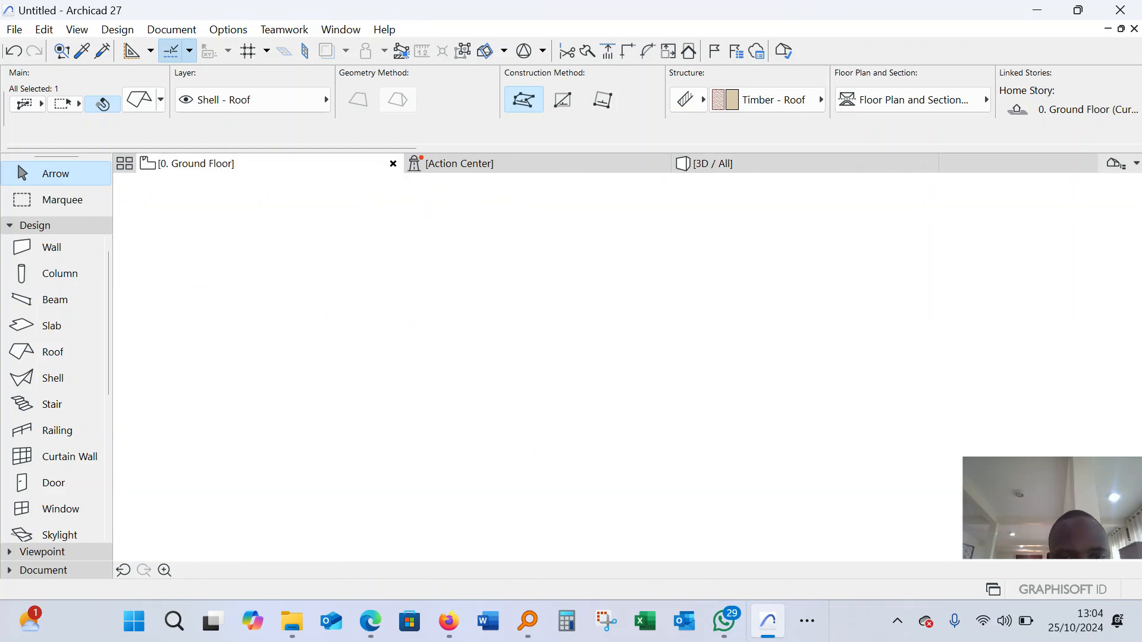
scroll(494, 345, down, 2)
scroll(355, 319, up, 5)
scroll(567, 394, down, 5)
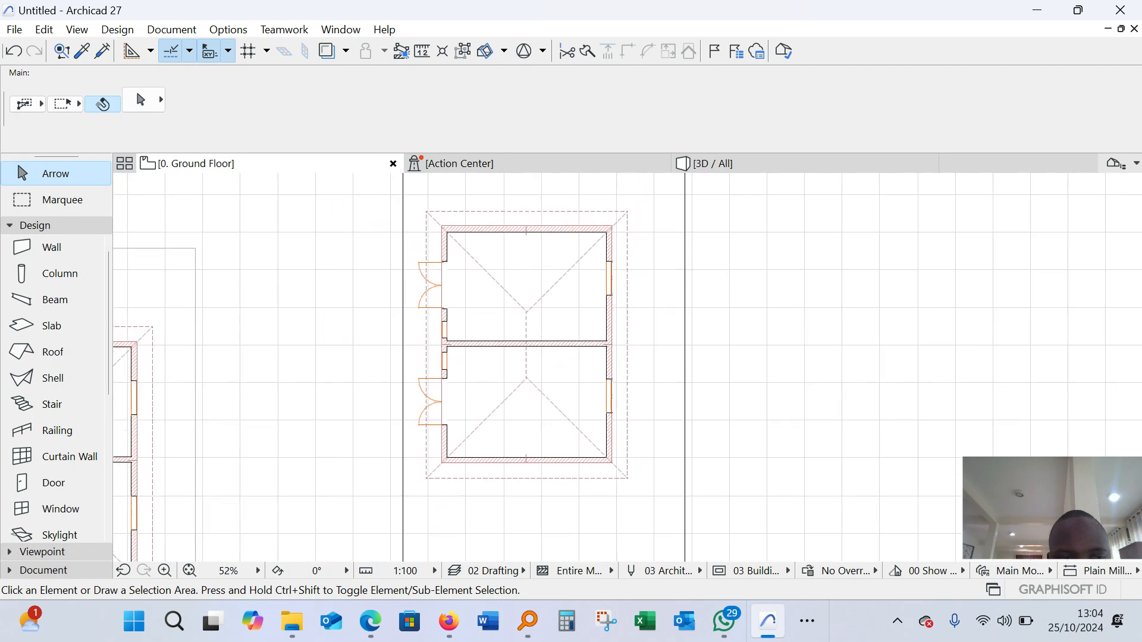
scroll(508, 305, up, 5)
scroll(508, 306, down, 3)
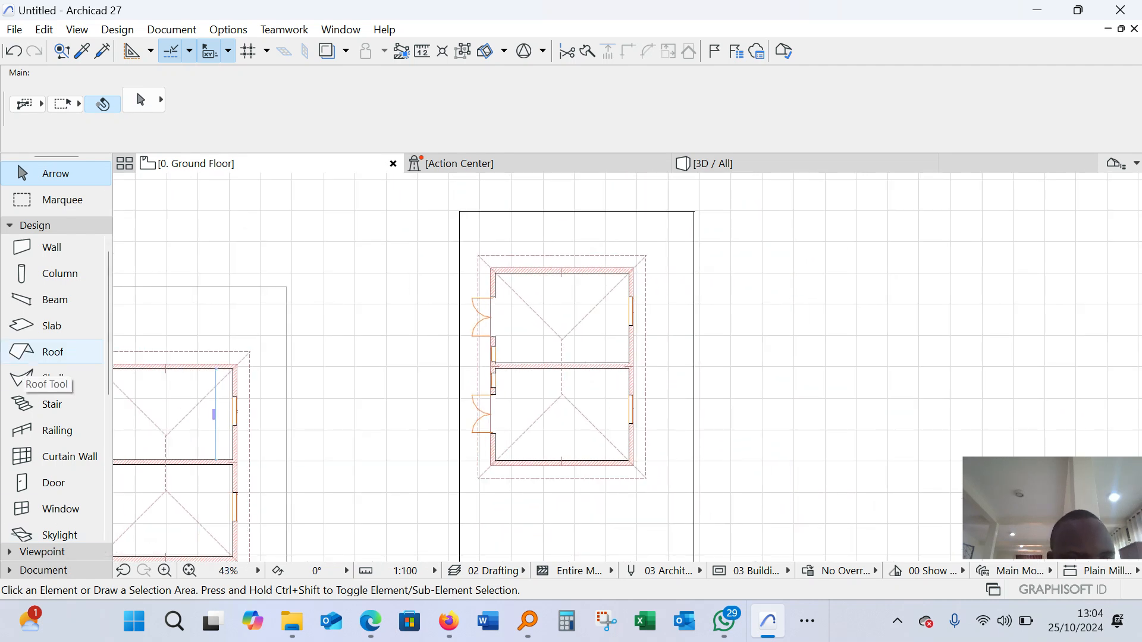
click(52, 325)
scroll(570, 301, up, 4)
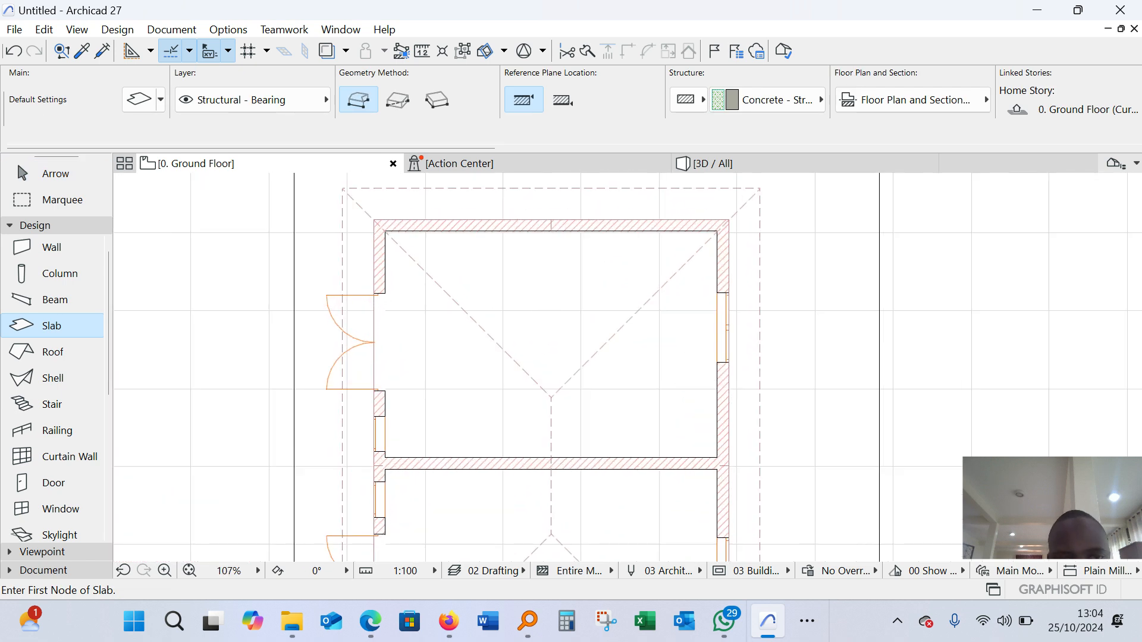
scroll(373, 220, up, 3)
click(372, 220)
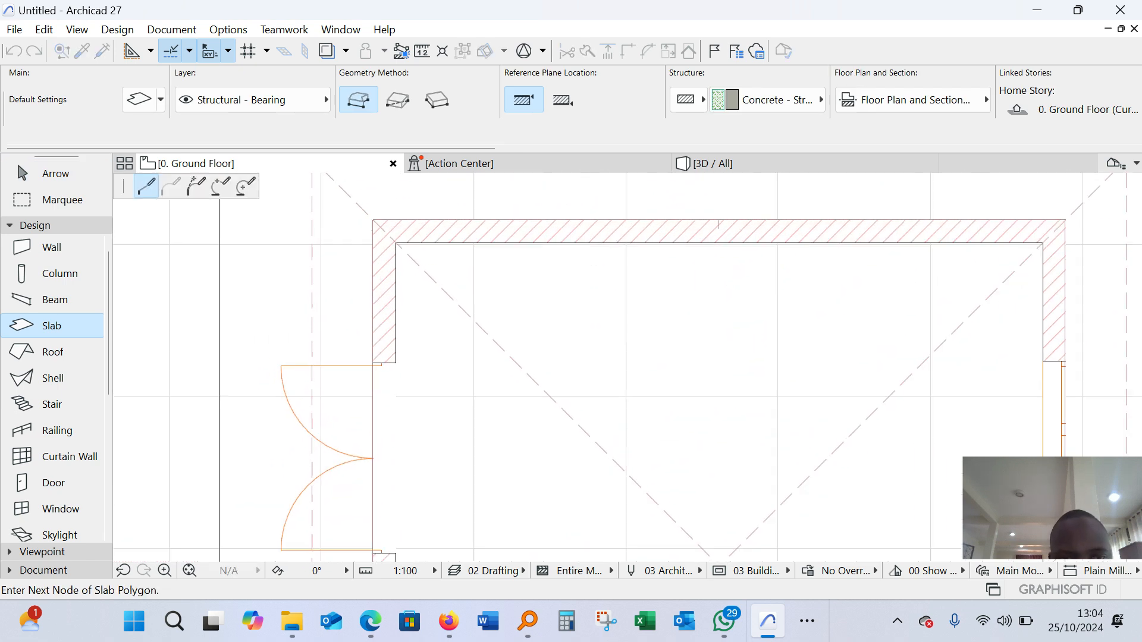
scroll(373, 220, down, 3)
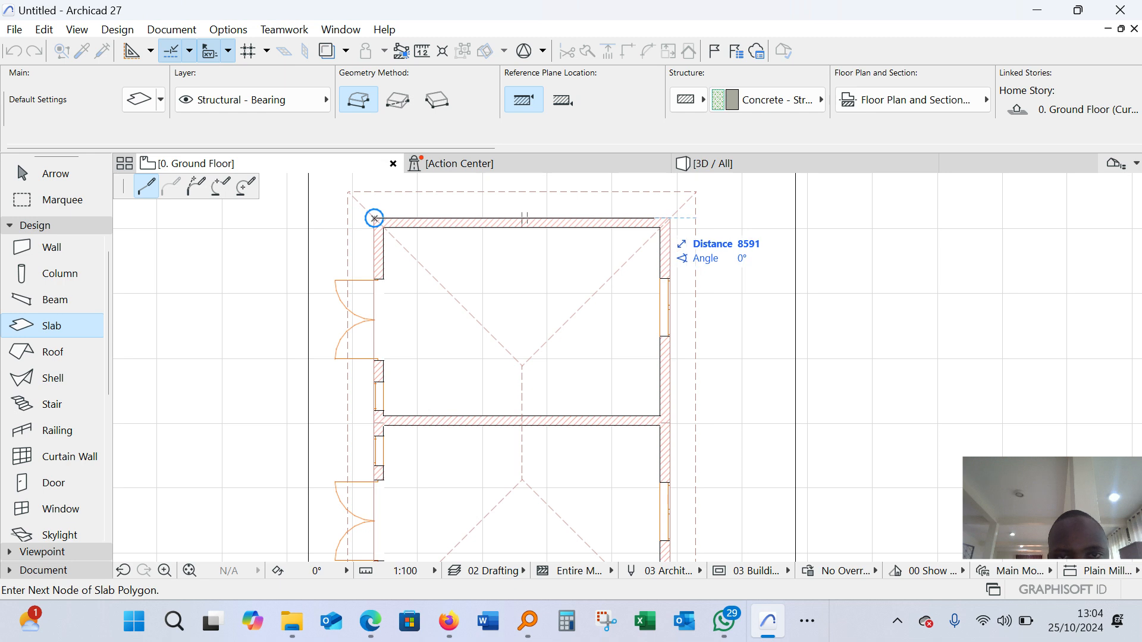
click(670, 218)
scroll(670, 218, down, 3)
scroll(670, 387, up, 1)
scroll(675, 361, up, 2)
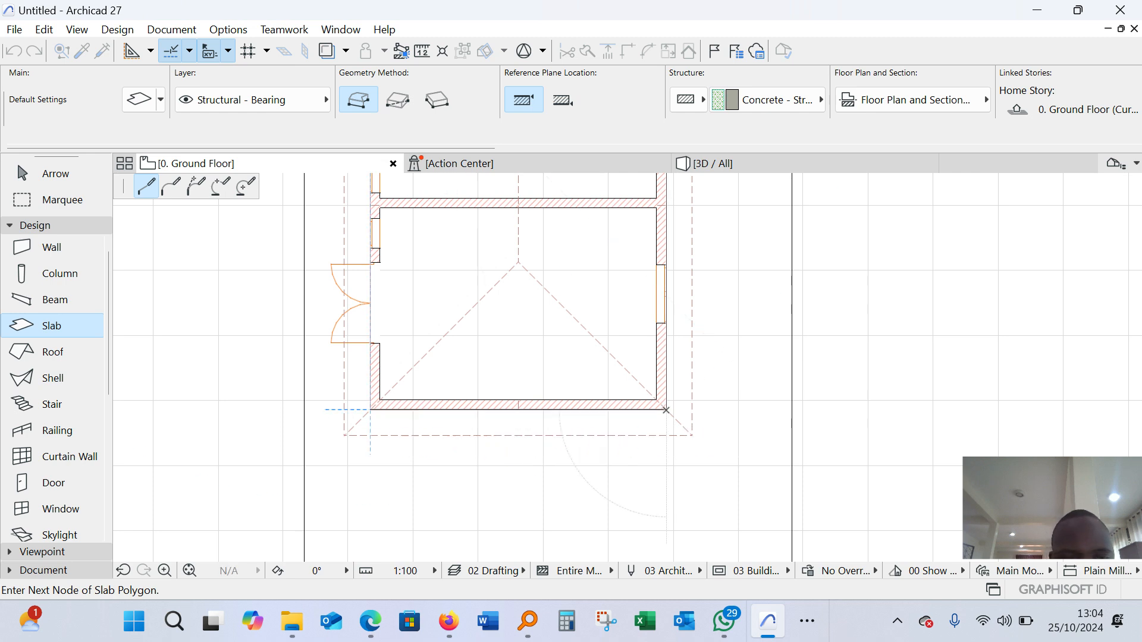
click(371, 409)
scroll(371, 409, down, 2)
click(371, 212)
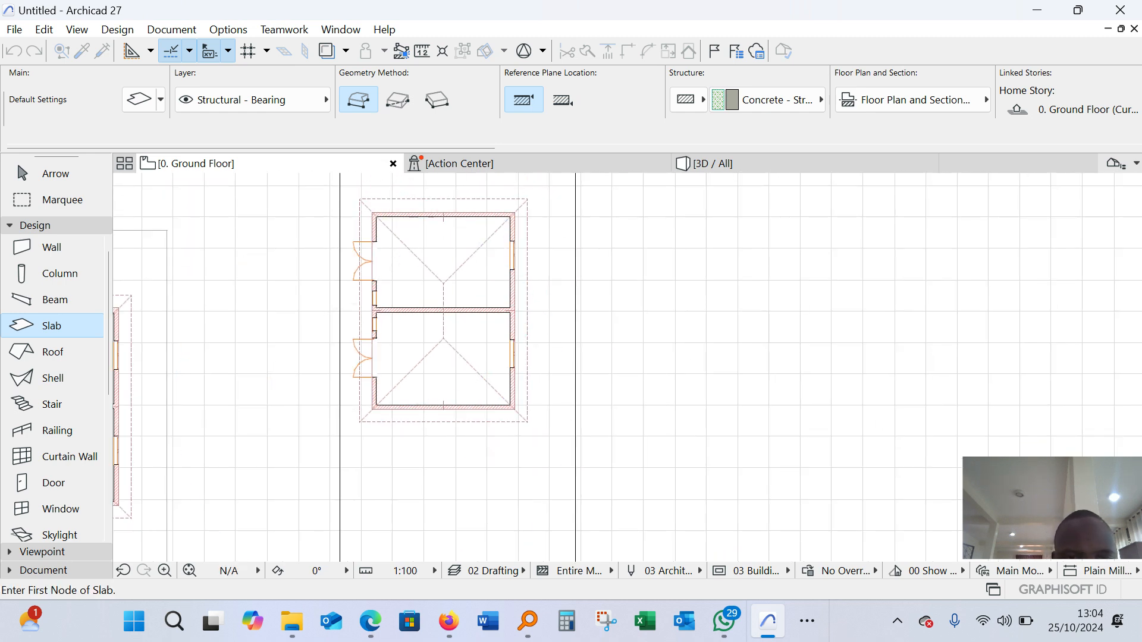
key(Escape)
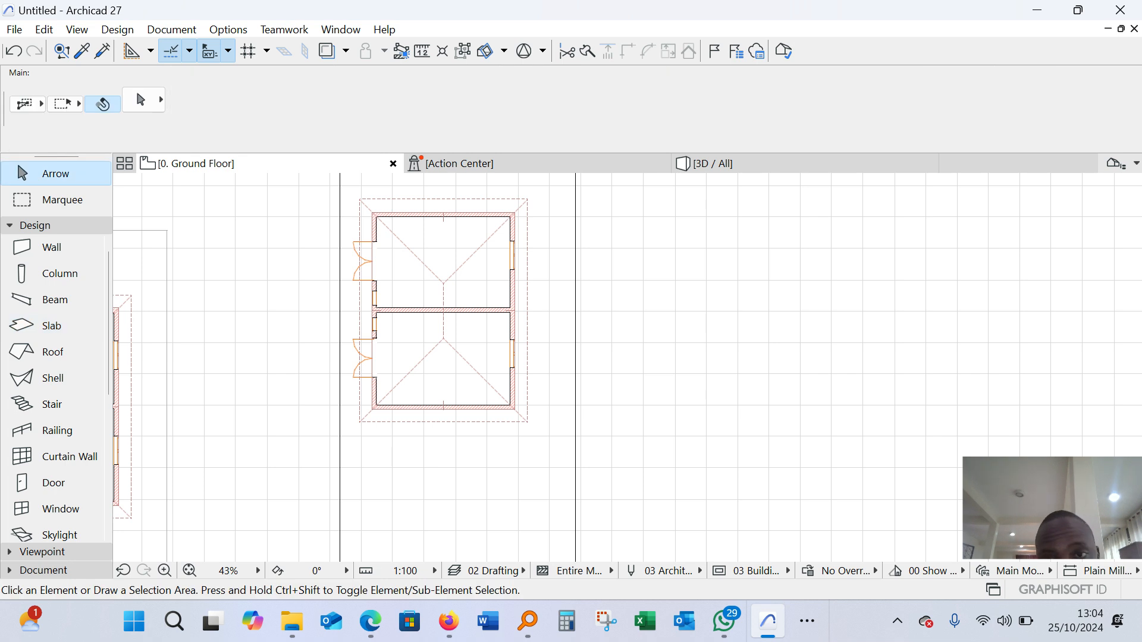
Examine the new building in 3D from several sides, checking its slab, hip roof, doors and windows
key(F3)
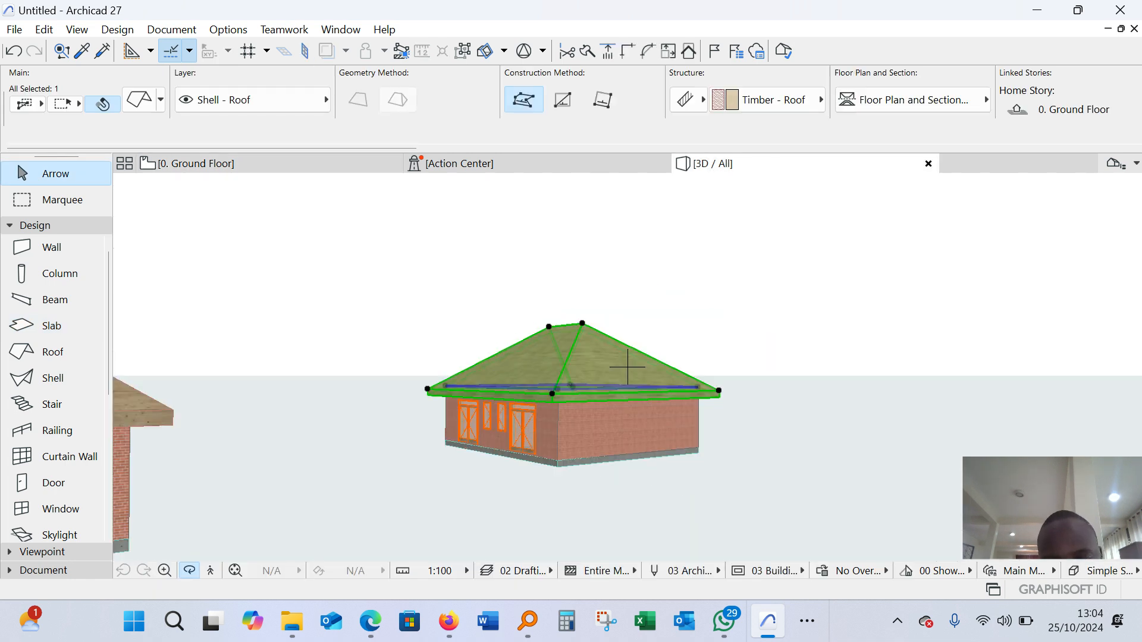
shift+middle_drag(571, 357, 654, 384)
scroll(627, 366, up, 5)
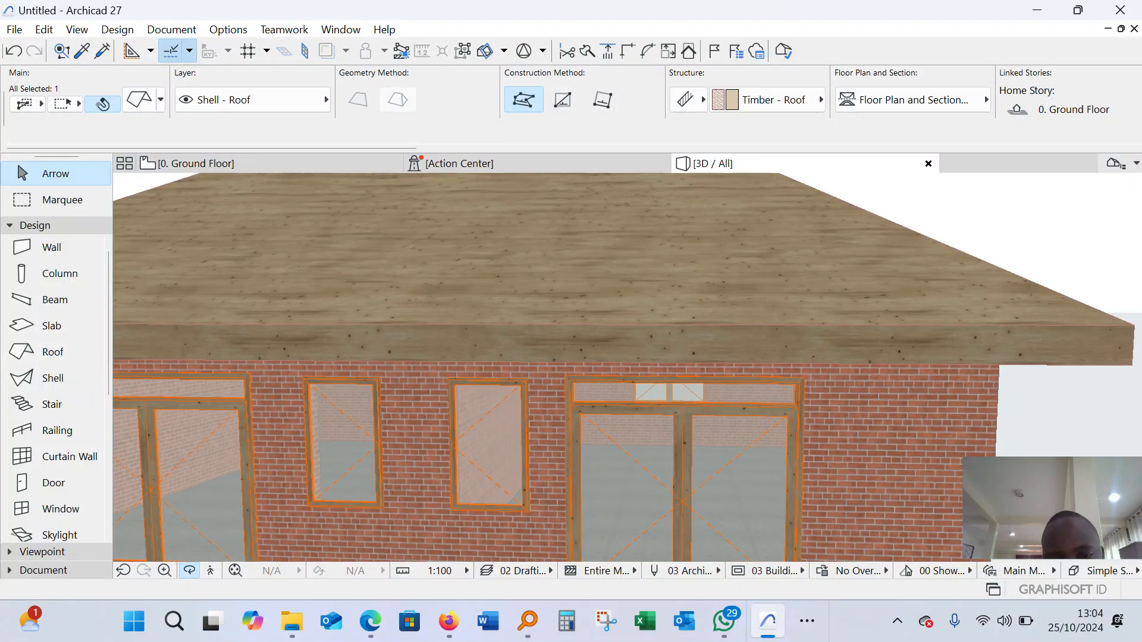
scroll(654, 369, down, 3)
scroll(627, 366, down, 2)
scroll(627, 366, up, 6)
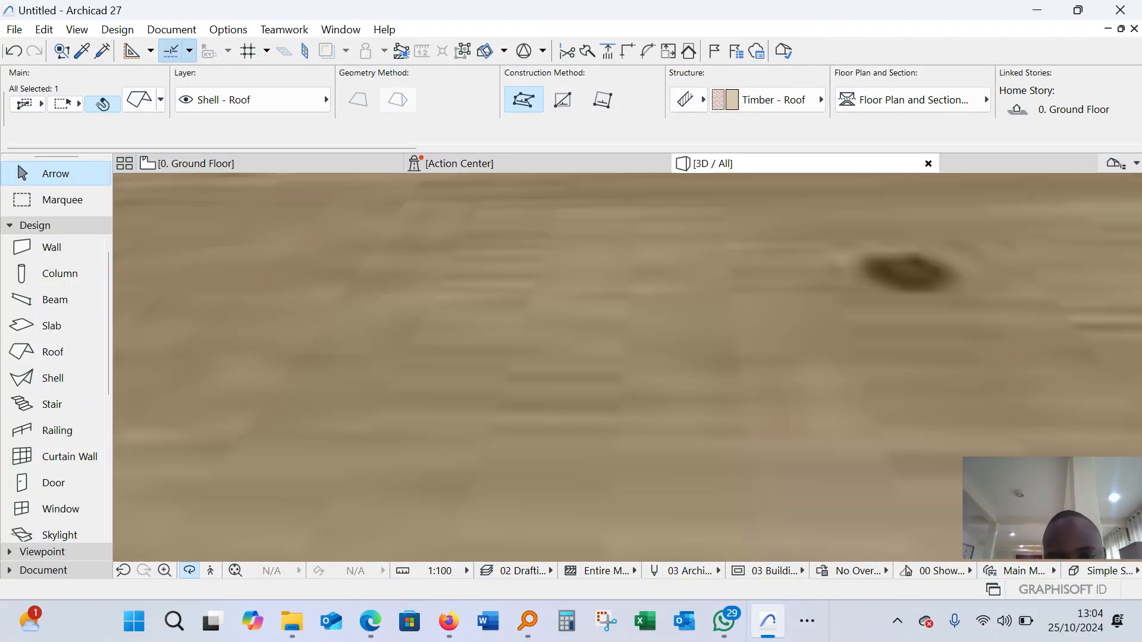
scroll(547, 339, down, 8)
scroll(856, 324, up, 5)
drag(857, 324, 639, 384)
scroll(428, 333, up, 4)
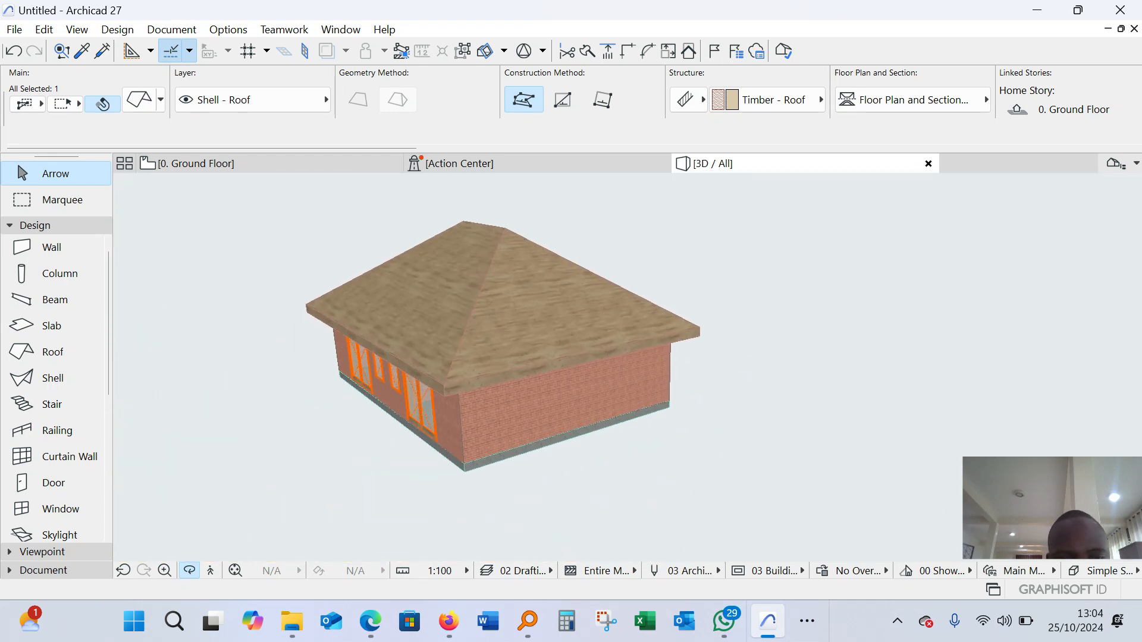
drag(428, 357, 630, 364)
scroll(627, 367, down, 2)
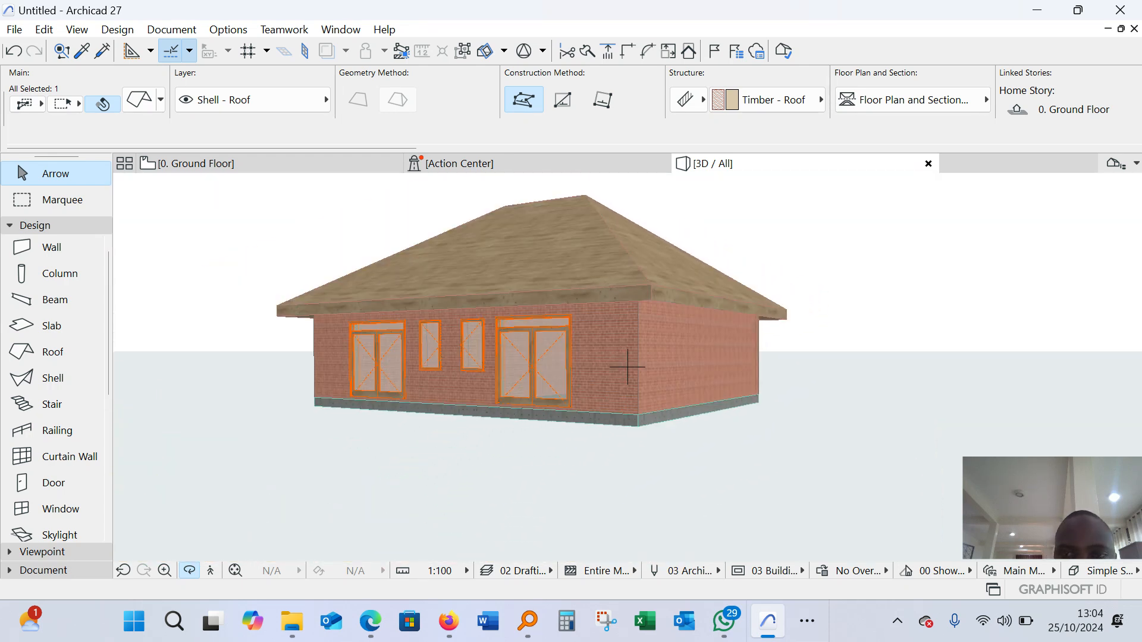
scroll(626, 367, up, 2)
scroll(627, 367, up, 2)
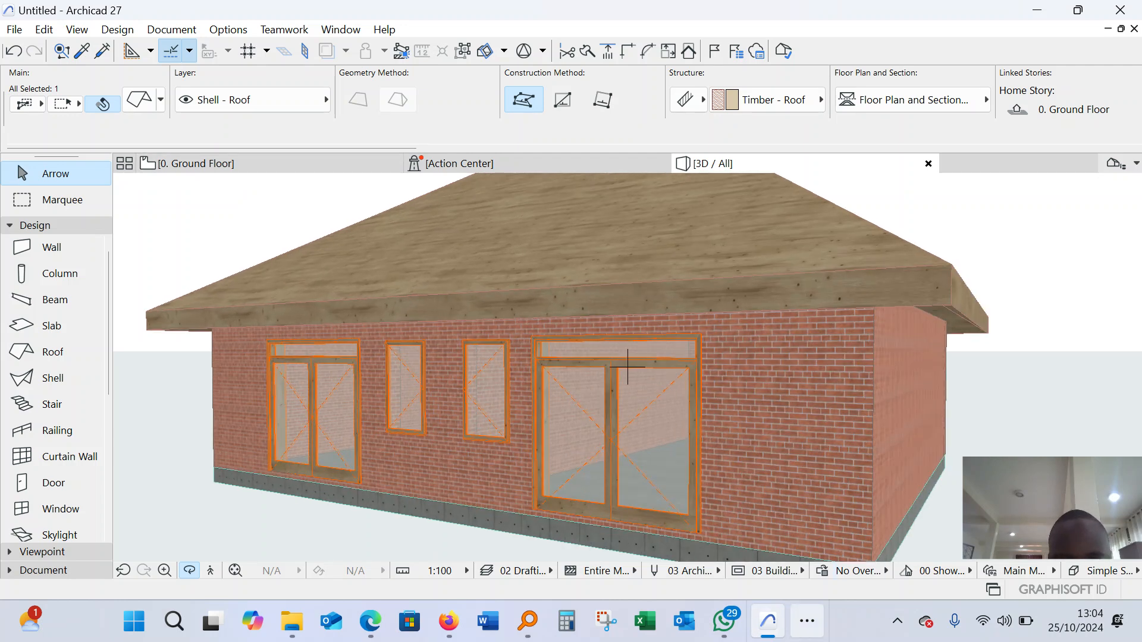
click(807, 621)
click(810, 566)
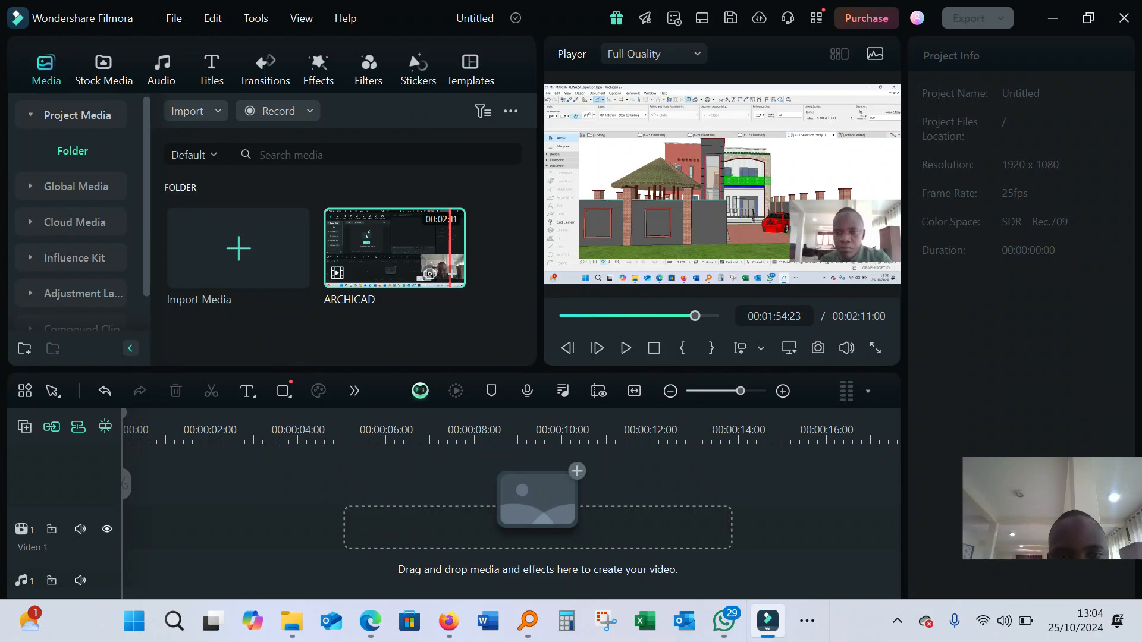
click(278, 111)
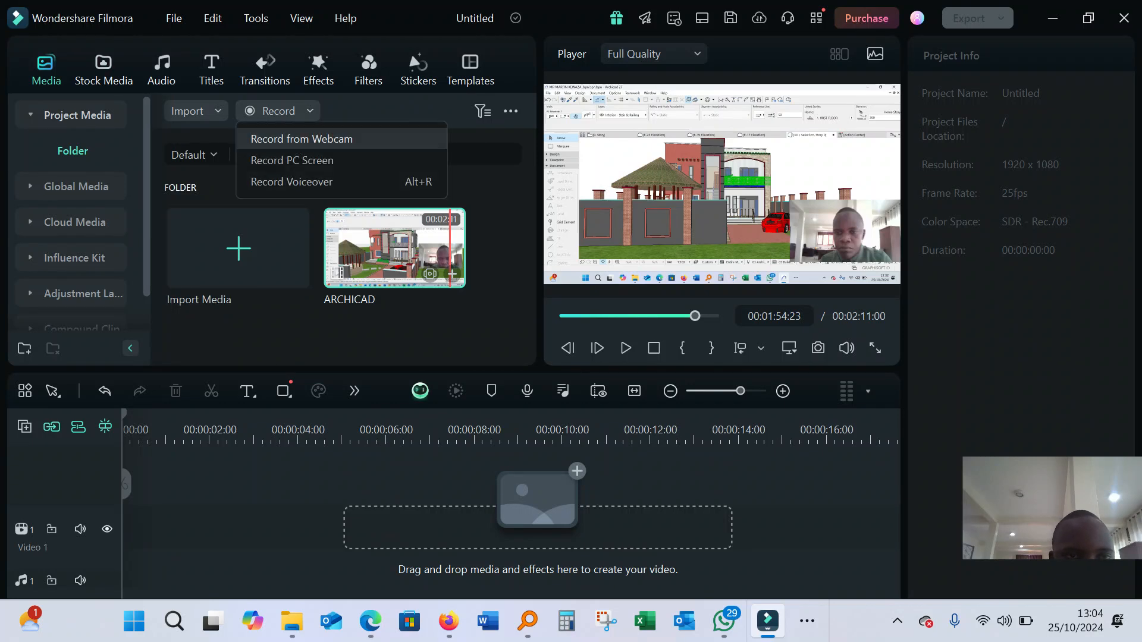